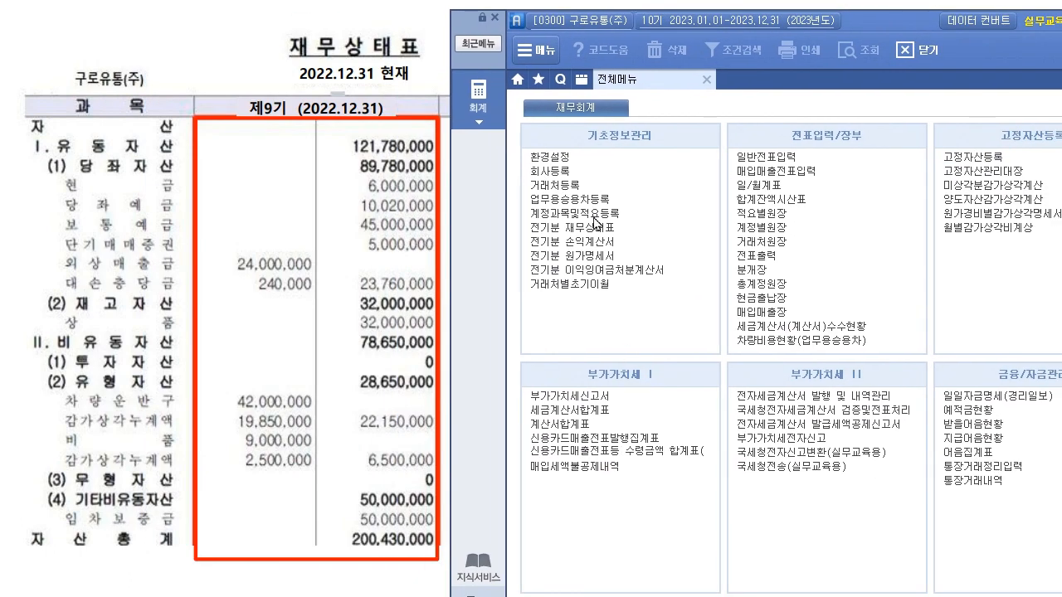
# Open the 전기분 재무상태표 form, view its 2021년 and 2020년 periods, and return to 2022년.
pyautogui.click(585, 228)
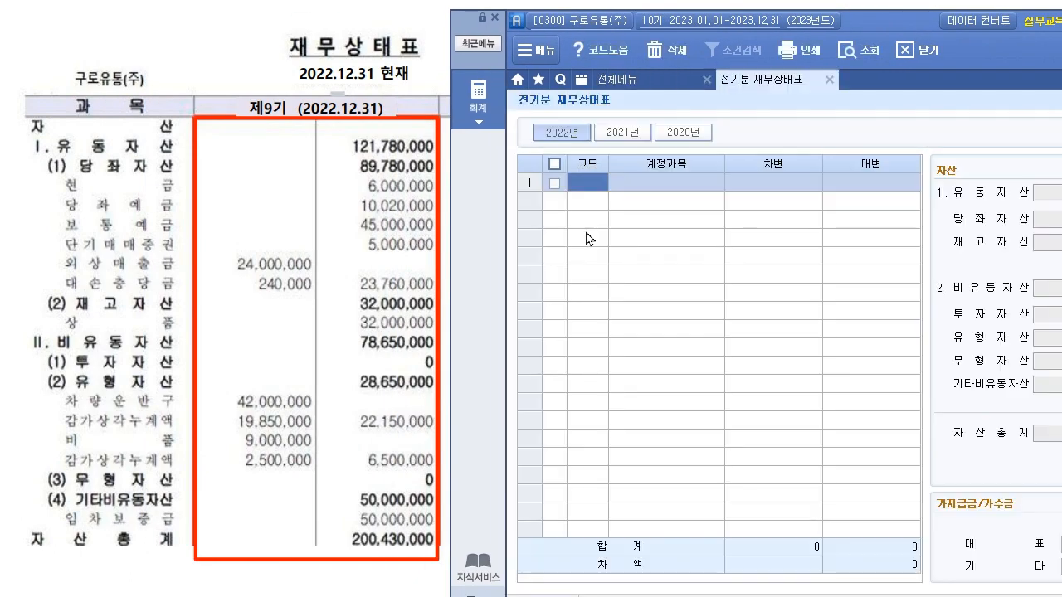
pyautogui.moveTo(859, 24); pyautogui.dragTo(417, 32)
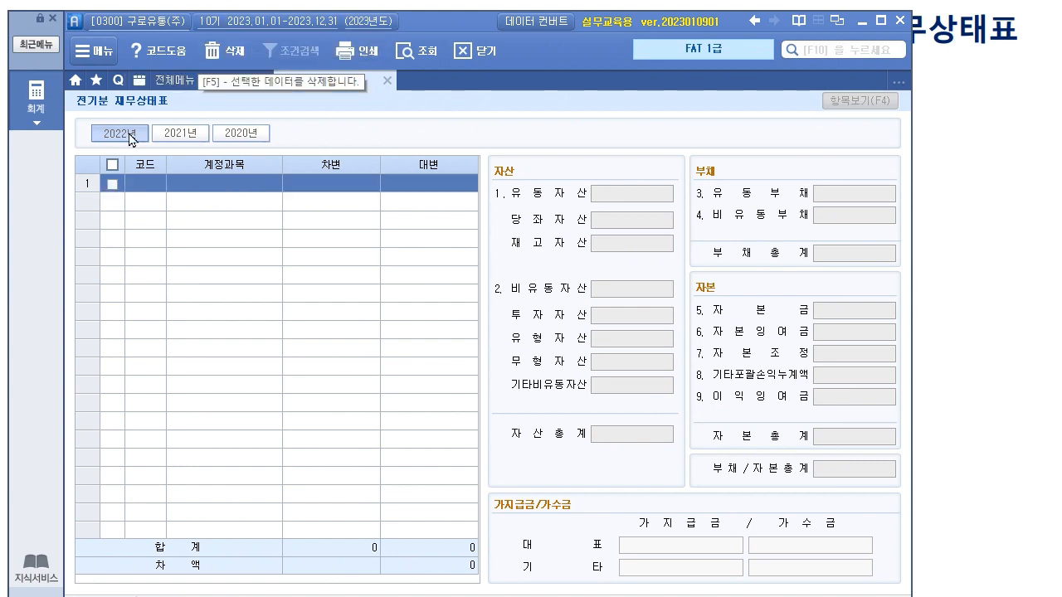
pyautogui.click(180, 134)
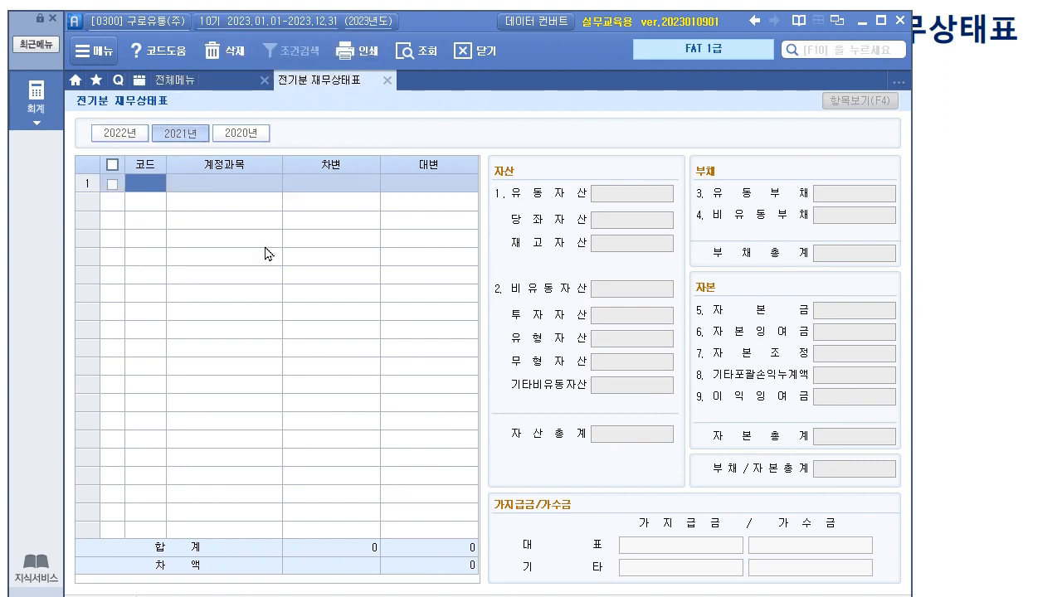
pyautogui.click(242, 134)
pyautogui.click(123, 136)
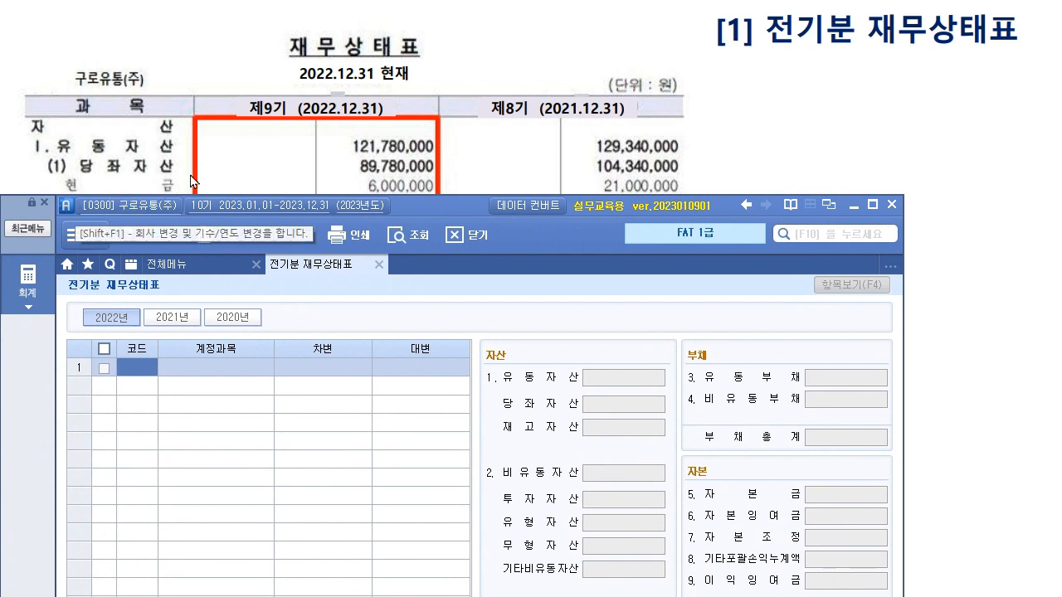
pyautogui.click(633, 403)
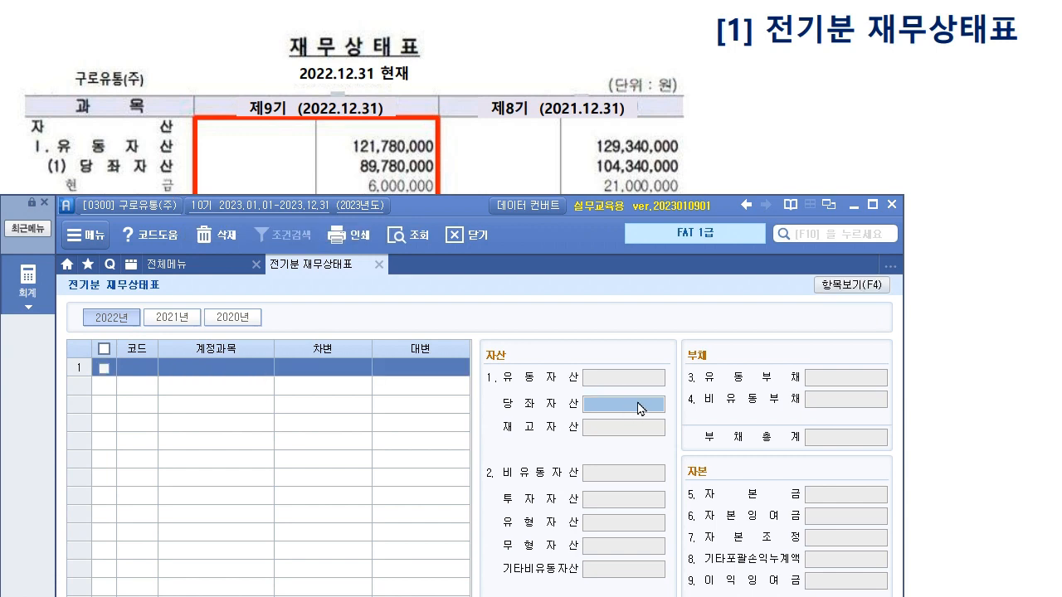
pyautogui.click(135, 367)
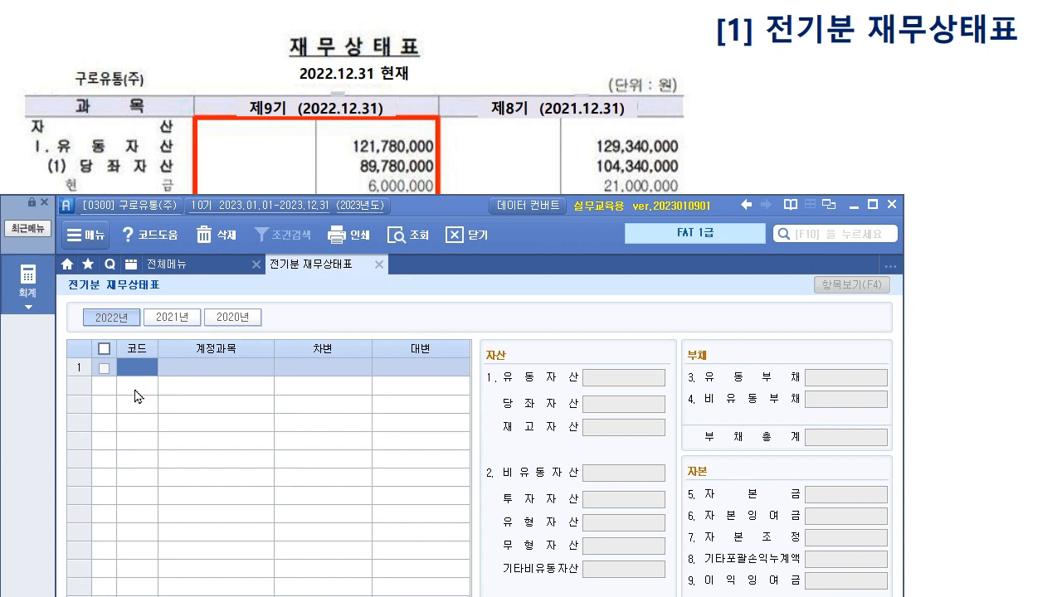
pyautogui.press('F2')
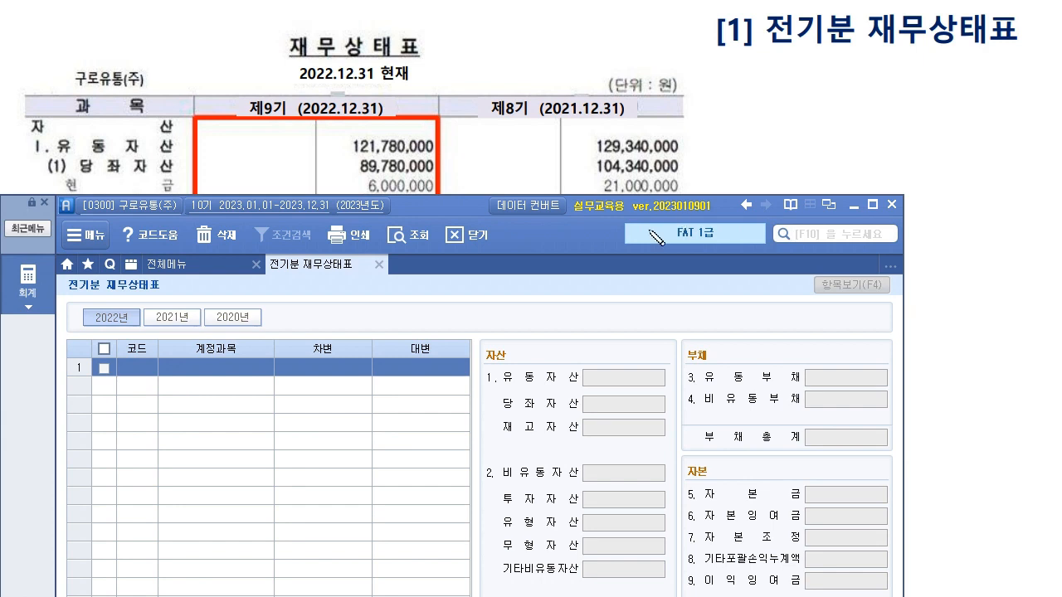
pyautogui.moveTo(504, 296)
pyautogui.mouseDown()
pyautogui.moveTo(542, 294)
pyautogui.moveTo(552, 311)
pyautogui.moveTo(587, 280)
pyautogui.moveTo(572, 311)
pyautogui.moveTo(613, 318)
pyautogui.mouseUp()
pyautogui.moveTo(608, 293); pyautogui.dragTo(635, 292)
pyautogui.moveTo(613, 306)
pyautogui.mouseDown()
pyautogui.moveTo(653, 312)
pyautogui.moveTo(599, 284)
pyautogui.moveTo(657, 278)
pyautogui.mouseUp()
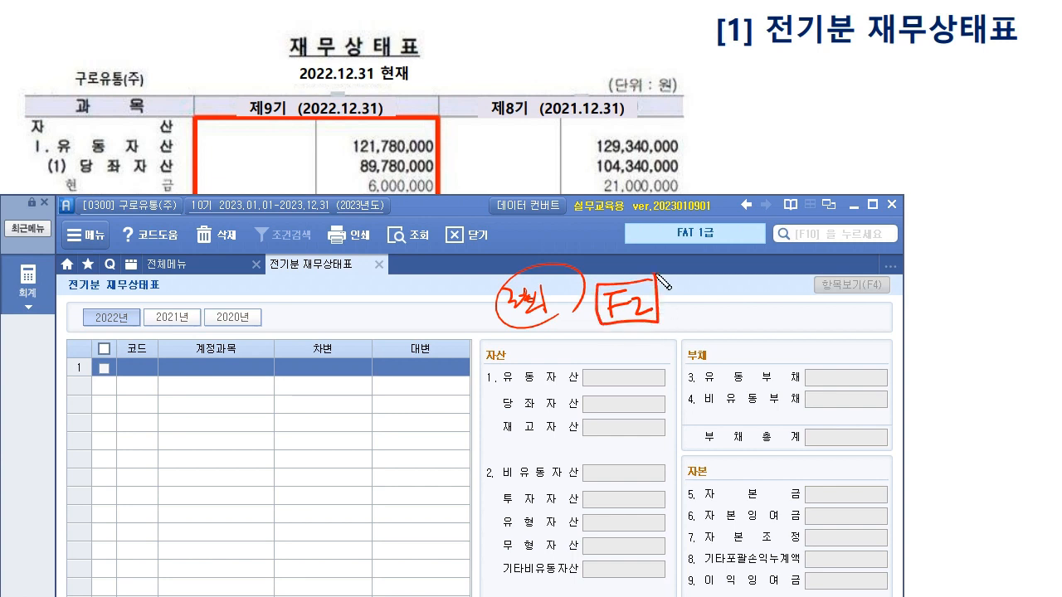
# Look over the account code help list for the first row's code and close it without choosing an account.
pyautogui.click(148, 368)
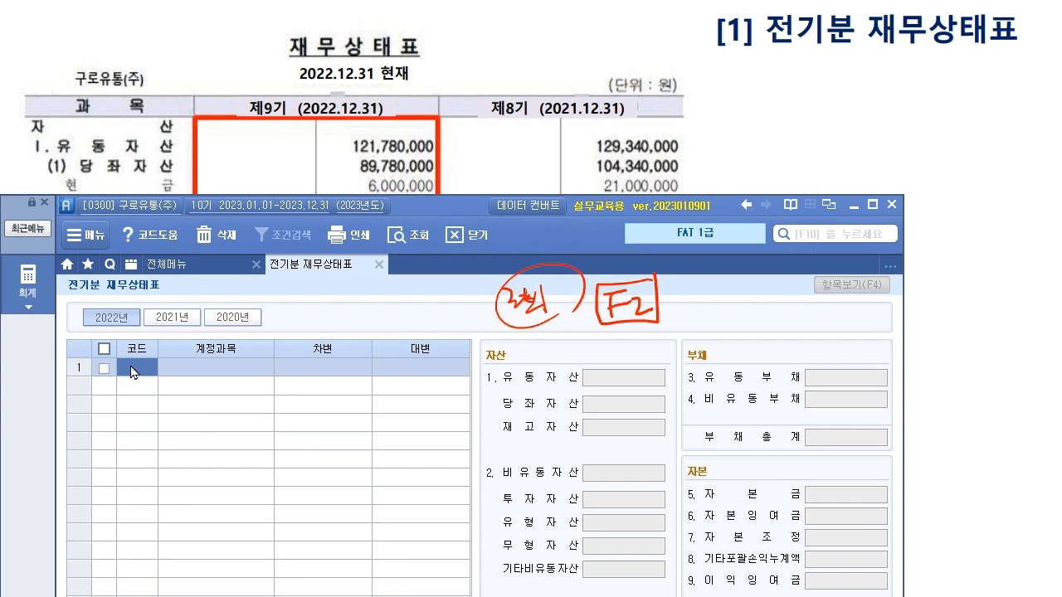
pyautogui.press('F2')
pyautogui.moveTo(471, 372); pyautogui.dragTo(486, 357)
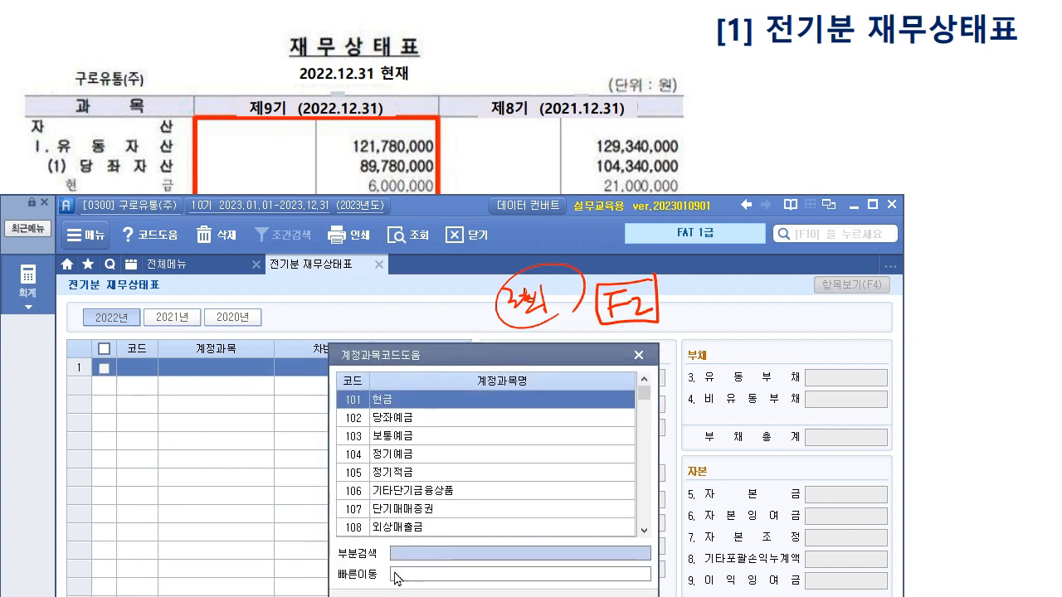
pyautogui.click(404, 407)
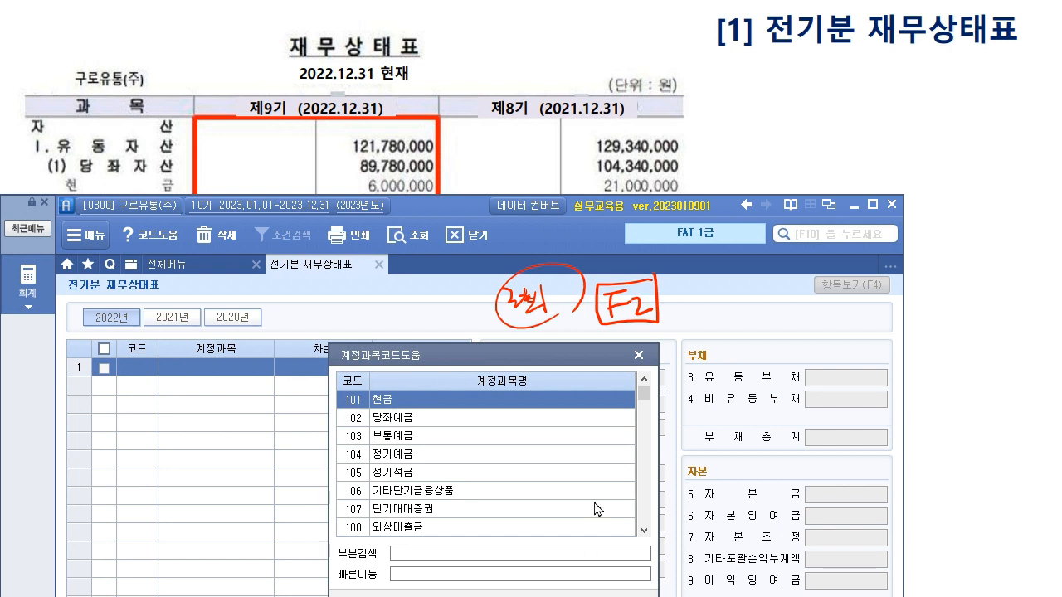
pyautogui.click(638, 355)
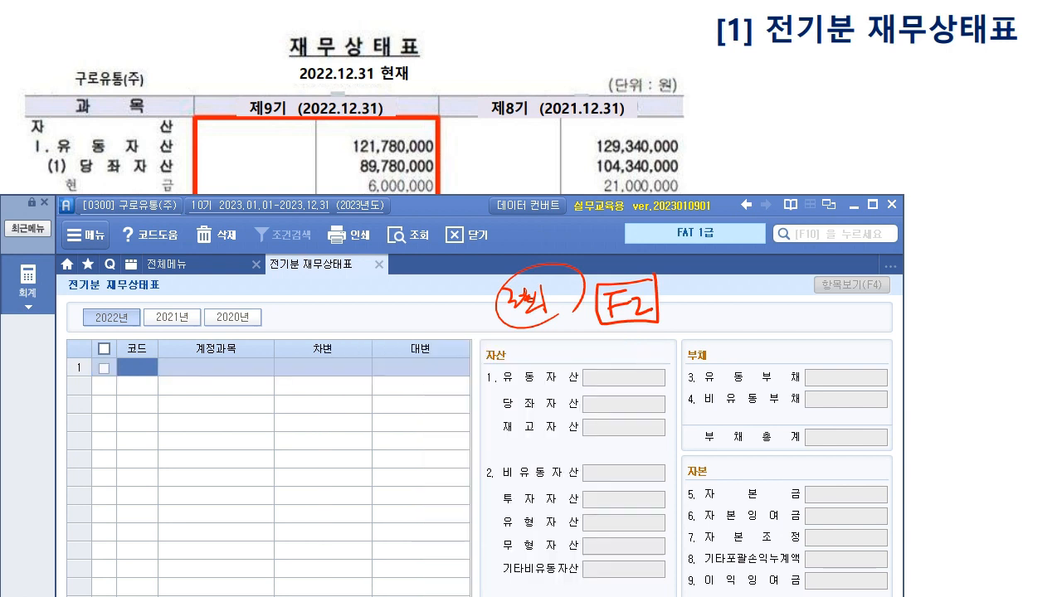
# Examine the account codes in 계정과목및적요등록 and return to the 전기분 재무상태표 form.
pyautogui.hotkey('alt', 'Tab')
pyautogui.hotkey('alt', 'Tab')
pyautogui.click(25, 285)
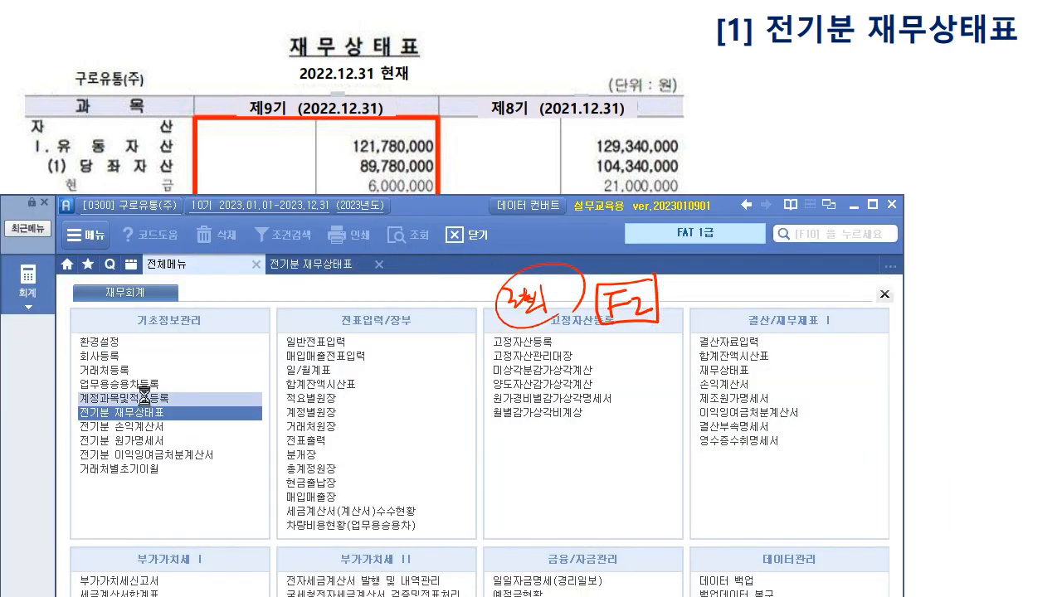
pyautogui.click(146, 399)
pyautogui.press('Escape')
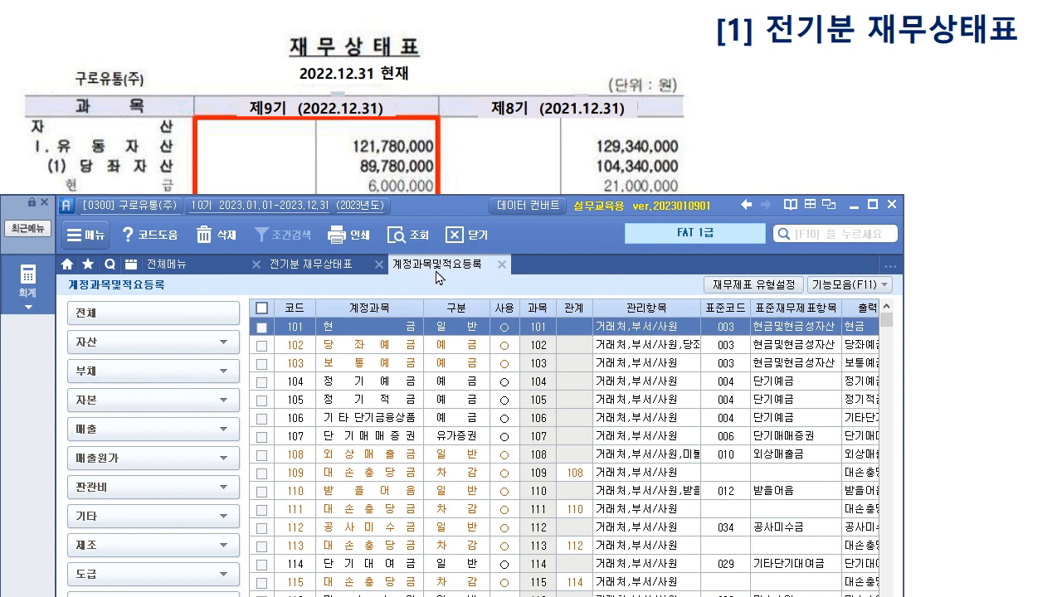
pyautogui.click(299, 328)
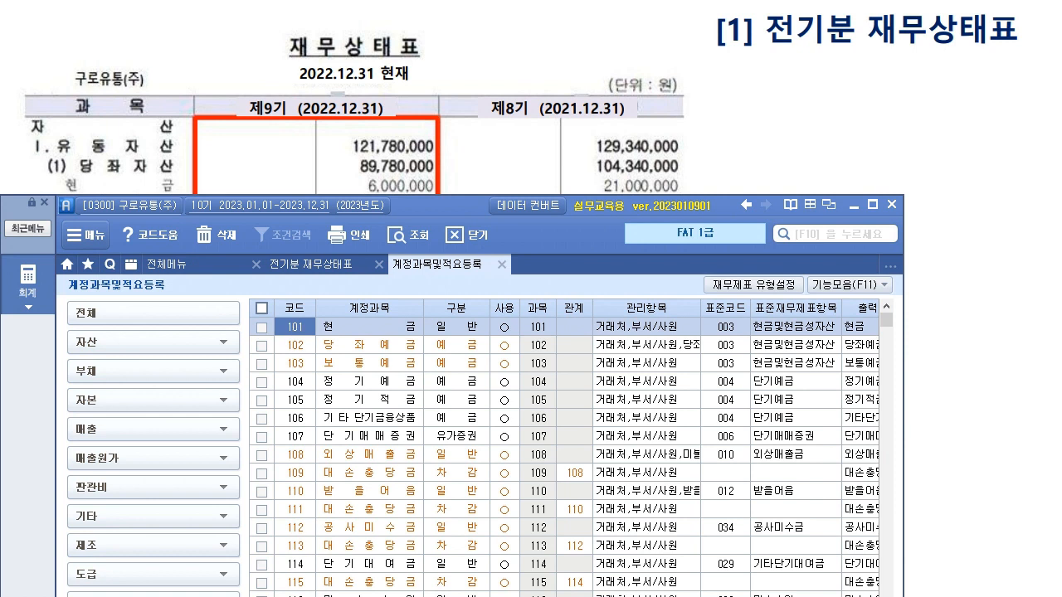
pyautogui.click(318, 263)
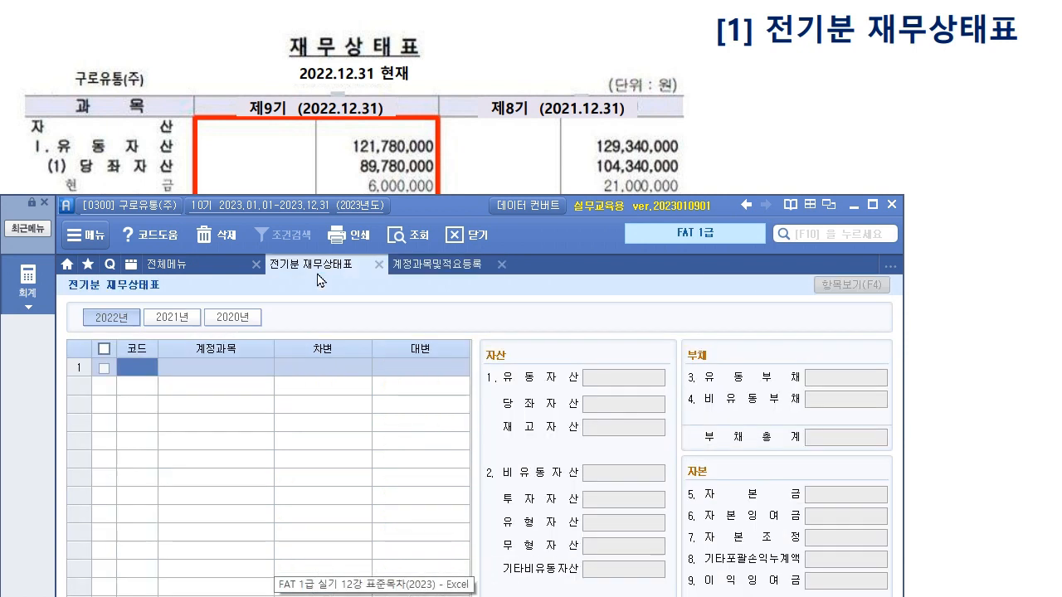
# Search the account code help for 현금 and enter account 101 현금 in the first row.
pyautogui.doubleClick(139, 373)
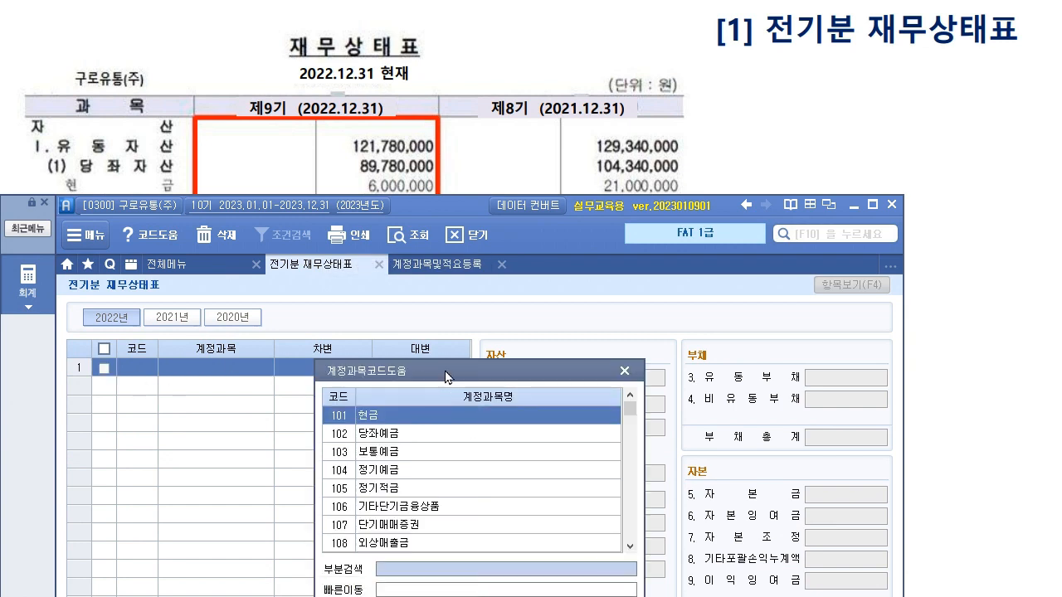
pyautogui.moveTo(440, 373); pyautogui.dragTo(423, 294)
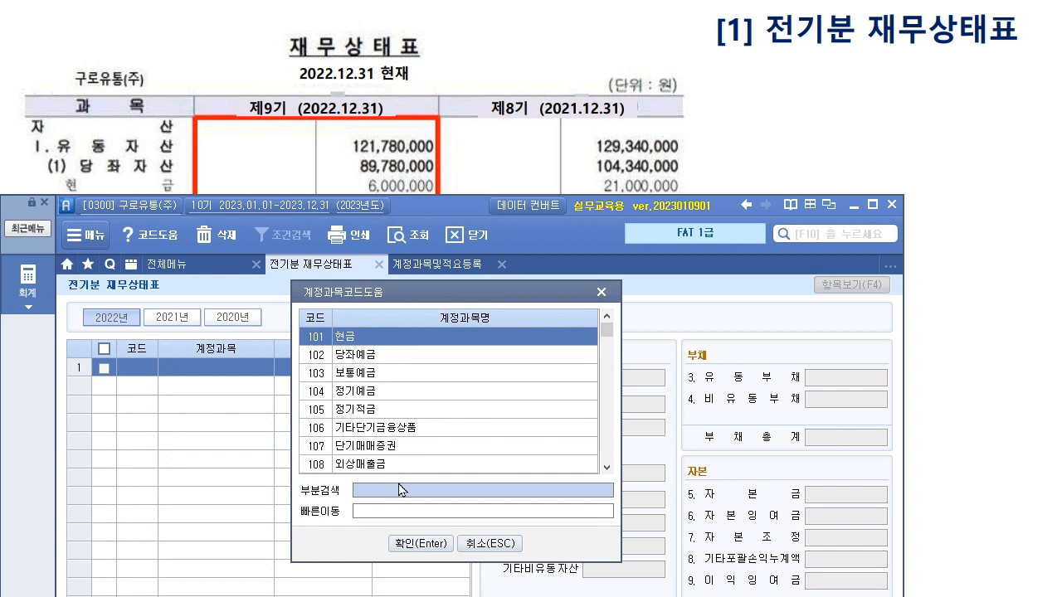
pyautogui.write('ㅎ')
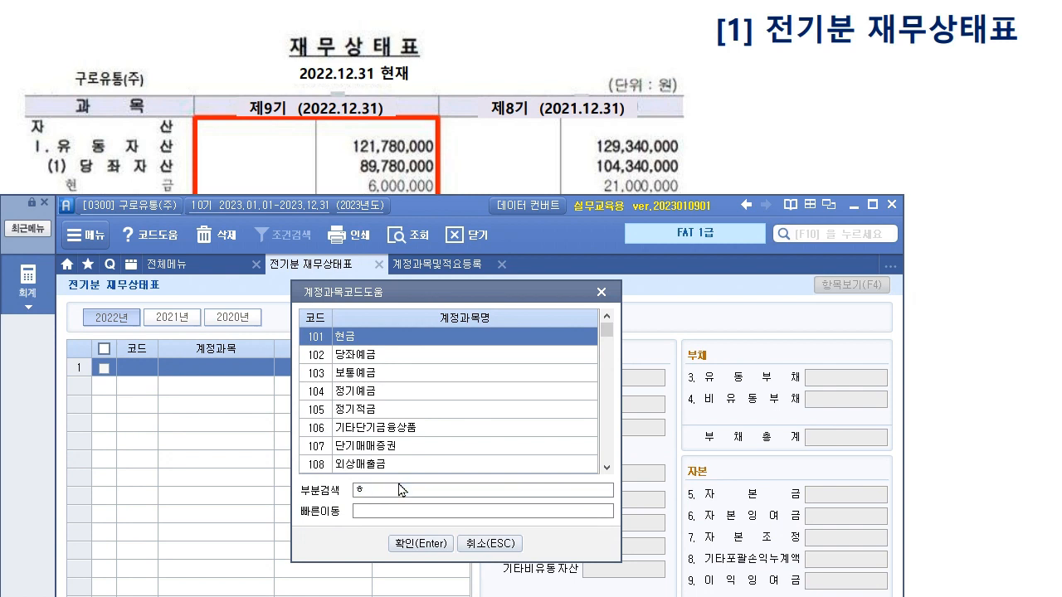
pyautogui.write('금')
pyautogui.press('Return')
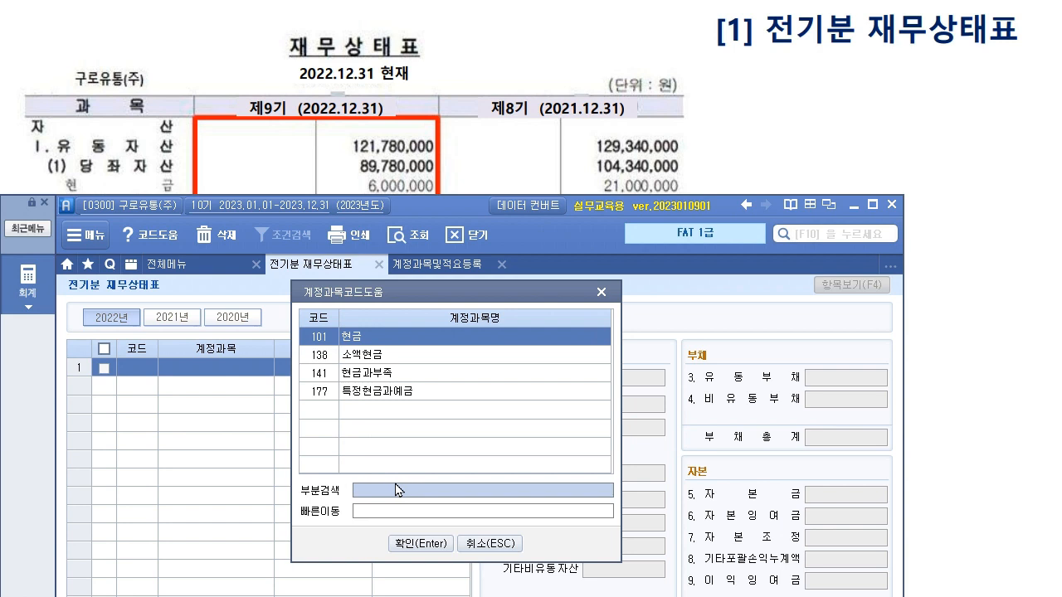
pyautogui.click(373, 354)
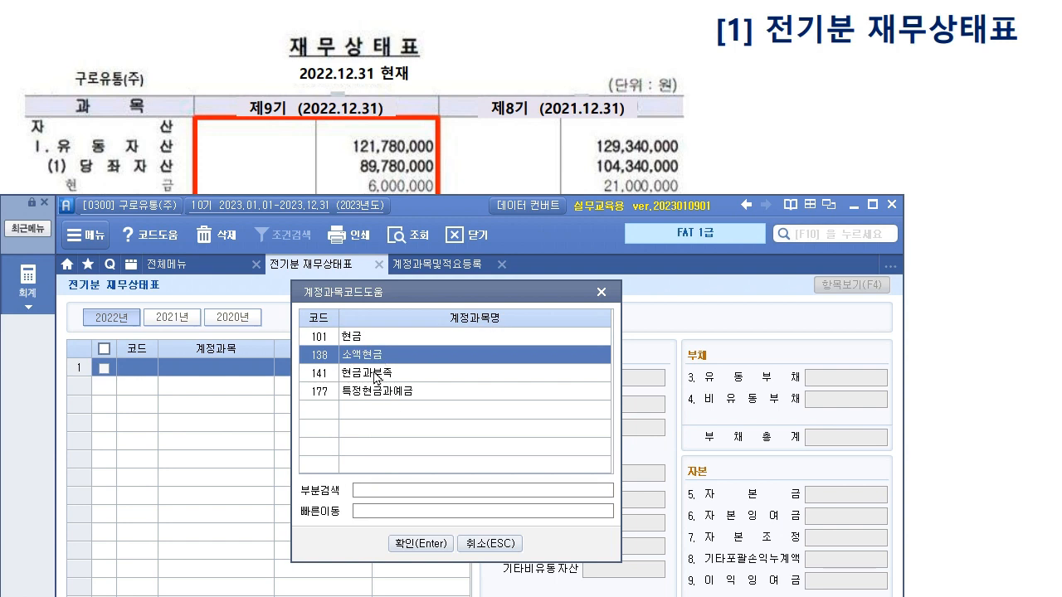
pyautogui.click(378, 374)
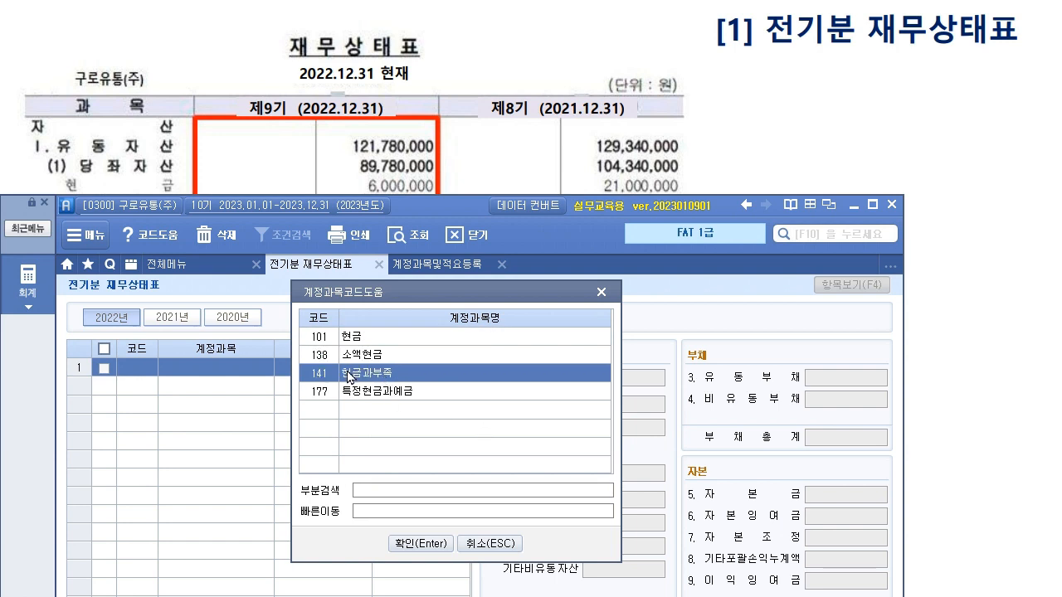
pyautogui.click(360, 393)
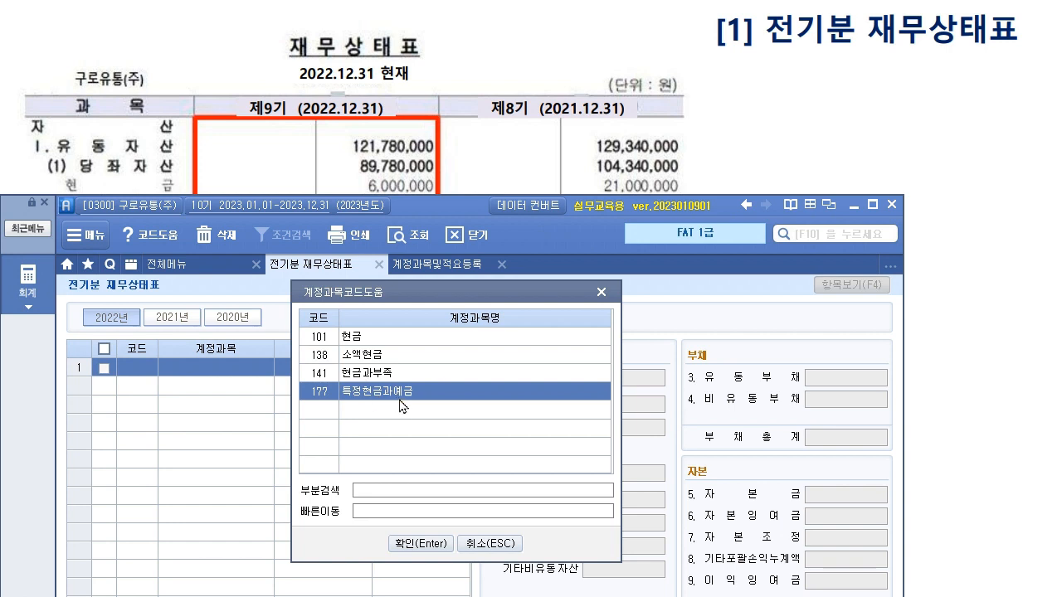
pyautogui.click(368, 342)
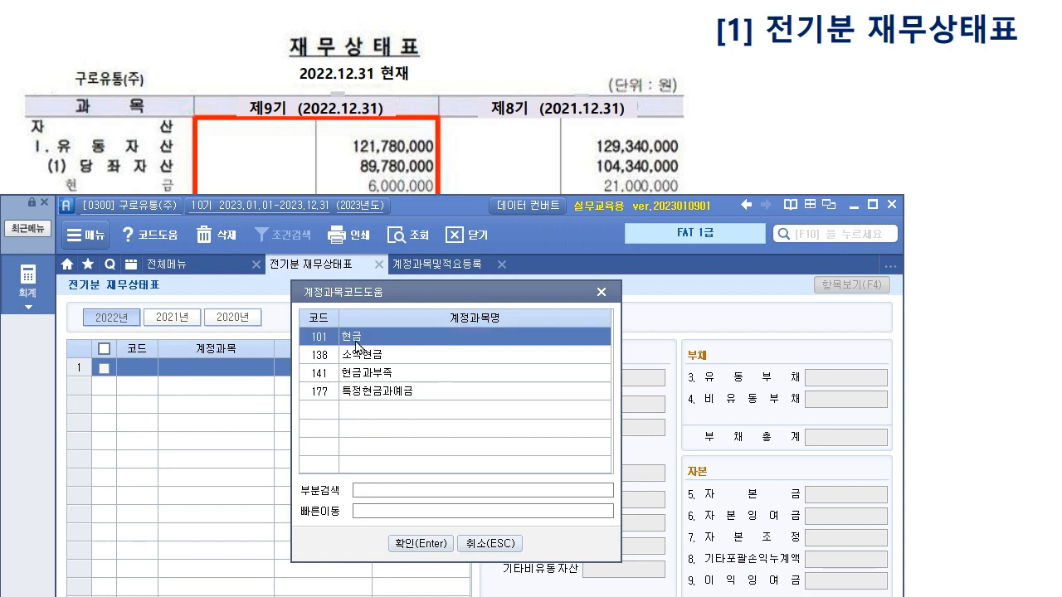
pyautogui.press('Return')
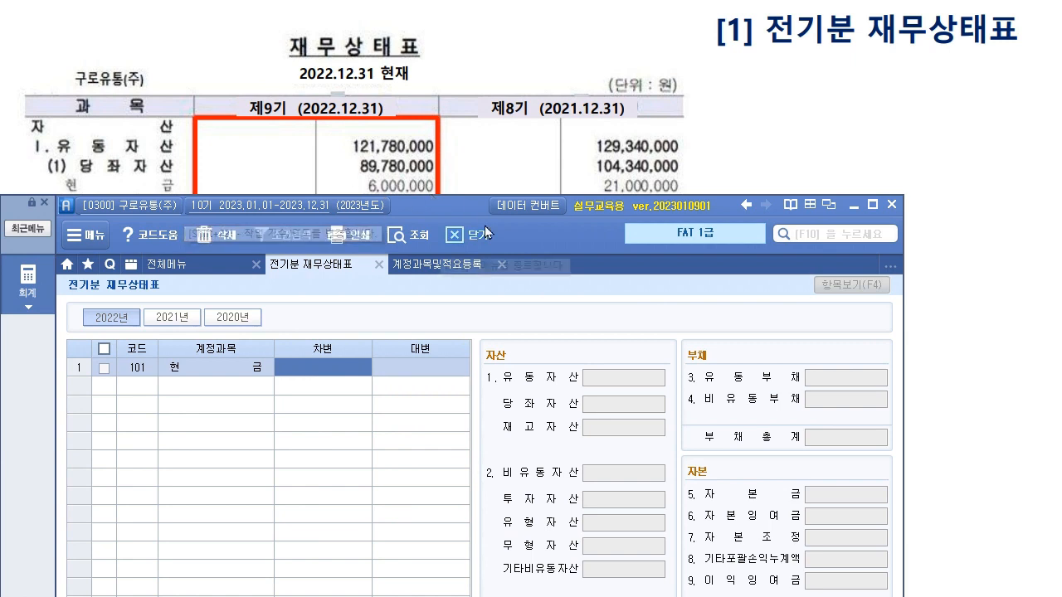
pyautogui.click(323, 368)
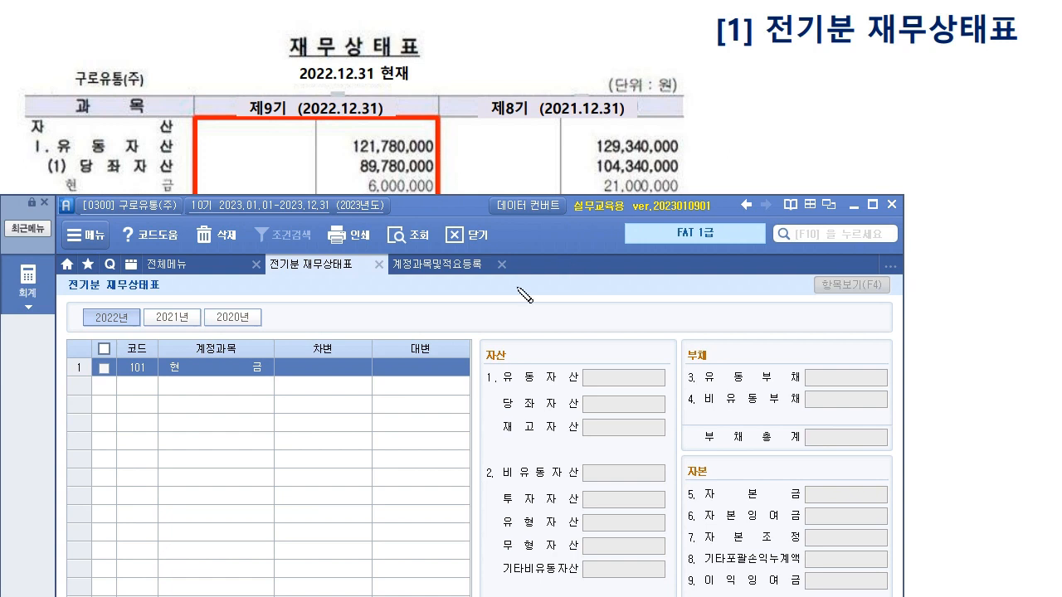
pyautogui.moveTo(541, 267)
pyautogui.mouseDown()
pyautogui.moveTo(503, 309)
pyautogui.moveTo(520, 317)
pyautogui.mouseUp()
pyautogui.moveTo(540, 304)
pyautogui.mouseDown()
pyautogui.moveTo(538, 314)
pyautogui.moveTo(573, 305)
pyautogui.moveTo(588, 320)
pyautogui.moveTo(624, 294)
pyautogui.mouseUp()
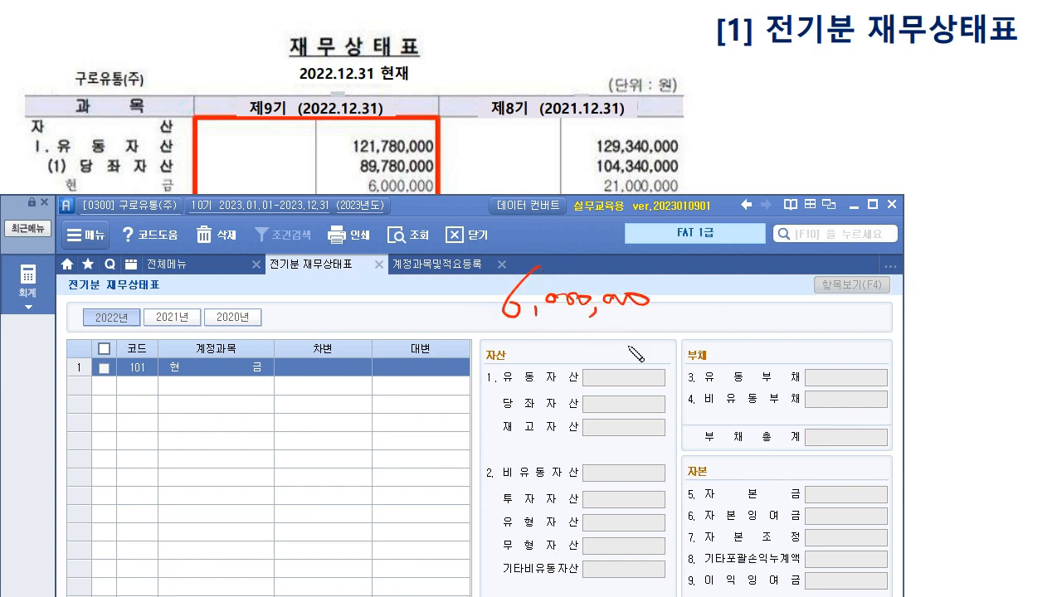
pyautogui.moveTo(594, 191); pyautogui.dragTo(697, 188)
pyautogui.moveTo(745, 152)
pyautogui.mouseDown()
pyautogui.moveTo(774, 174)
pyautogui.moveTo(835, 157)
pyautogui.mouseUp()
pyautogui.moveTo(764, 111)
pyautogui.mouseDown()
pyautogui.moveTo(750, 128)
pyautogui.moveTo(834, 107)
pyautogui.moveTo(878, 112)
pyautogui.mouseUp()
pyautogui.moveTo(815, 168); pyautogui.dragTo(844, 167)
pyautogui.moveTo(836, 126); pyautogui.dragTo(886, 124)
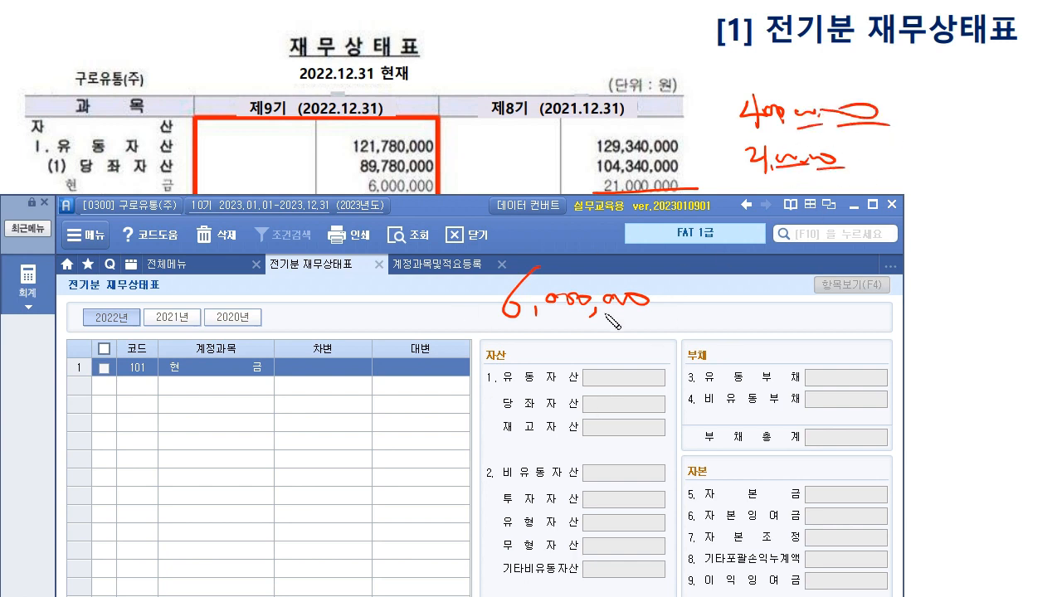
pyautogui.moveTo(537, 313); pyautogui.dragTo(662, 308)
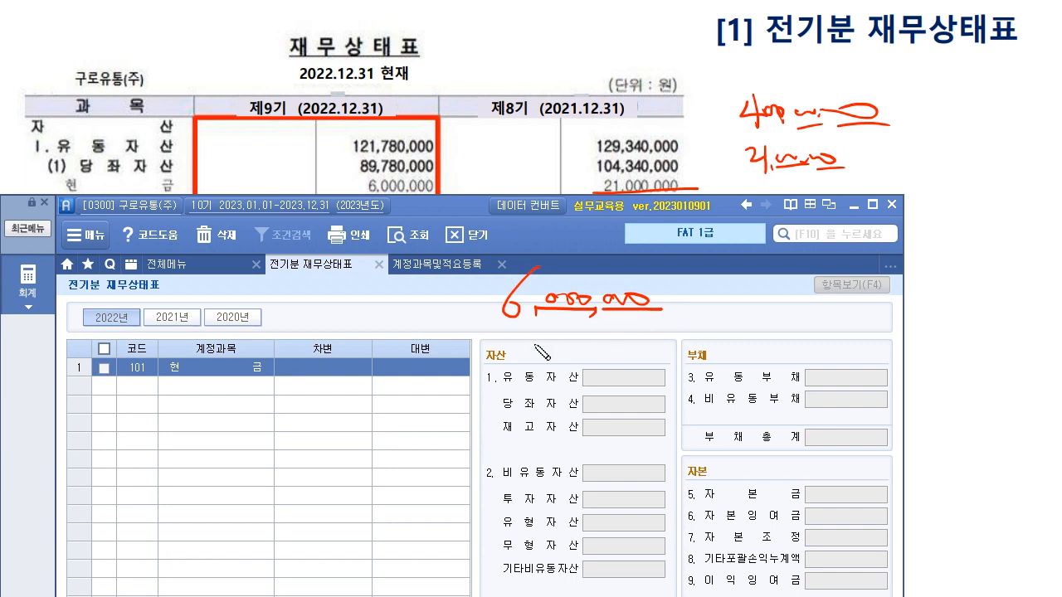
pyautogui.moveTo(569, 324); pyautogui.dragTo(569, 341)
pyautogui.moveTo(559, 333)
pyautogui.mouseDown()
pyautogui.moveTo(580, 340)
pyautogui.moveTo(636, 328)
pyautogui.moveTo(628, 350)
pyautogui.mouseUp()
pyautogui.moveTo(624, 323); pyautogui.dragTo(634, 351)
pyautogui.moveTo(530, 326); pyautogui.dragTo(518, 305)
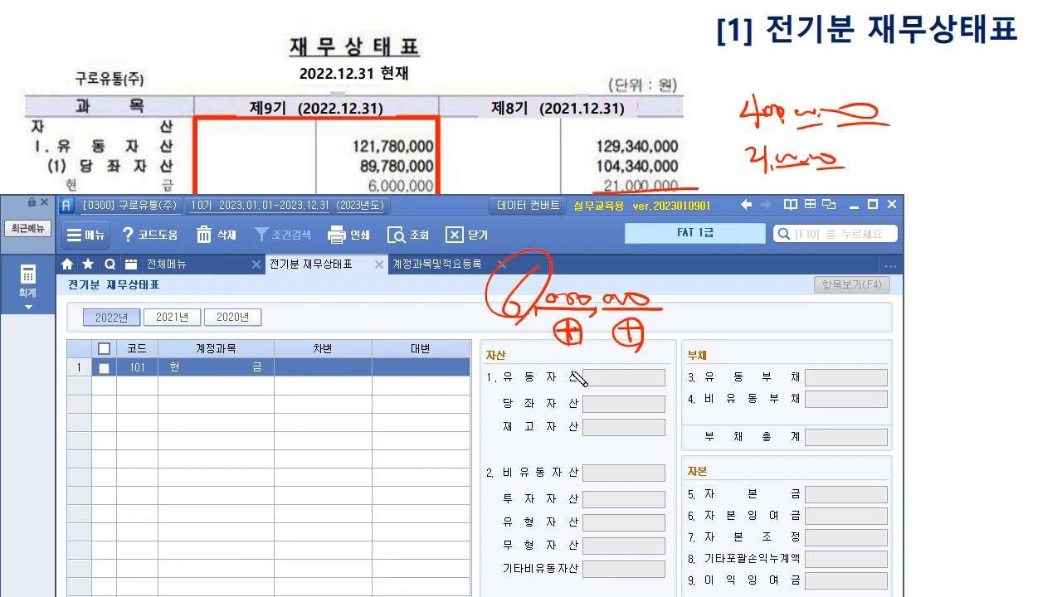
pyautogui.moveTo(590, 313); pyautogui.dragTo(594, 300)
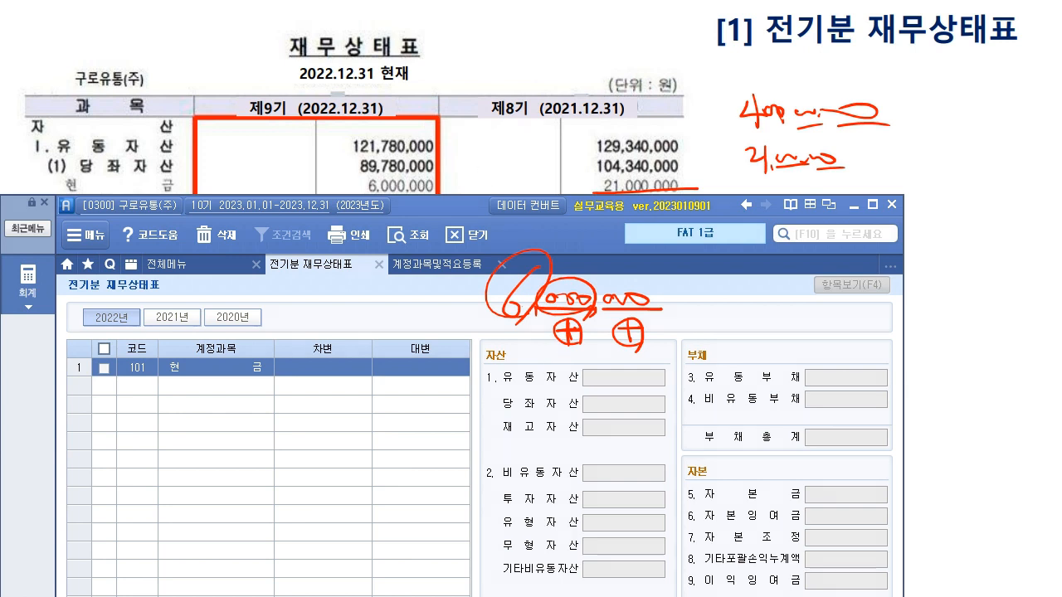
# Enter 6,000,000 as the debit (차변) amount of the 현금 row and check the 당좌자산 and 유동자산 totals.
pyautogui.click(342, 369)
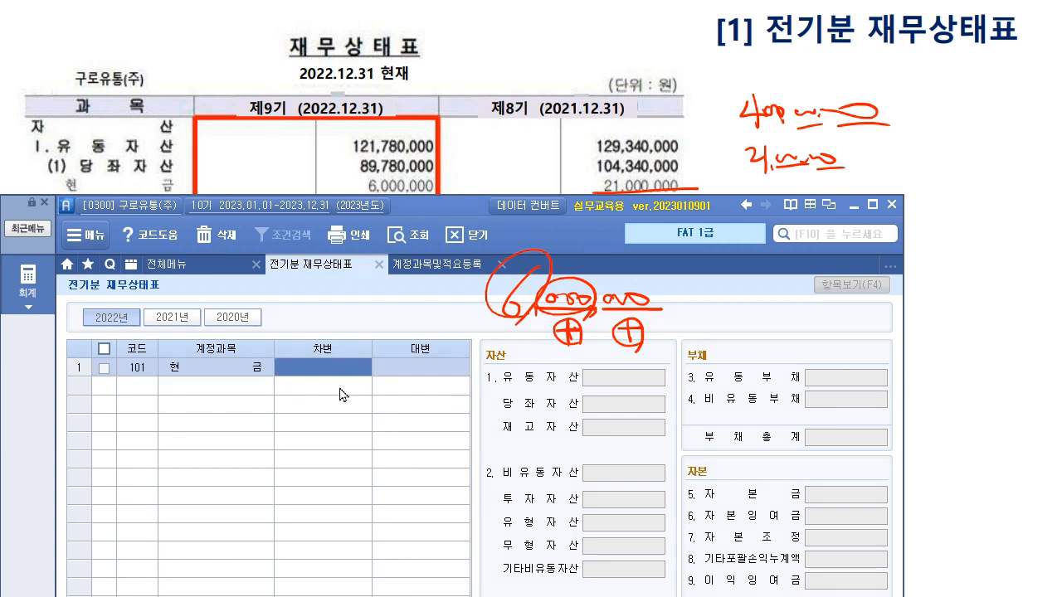
pyautogui.click(329, 371)
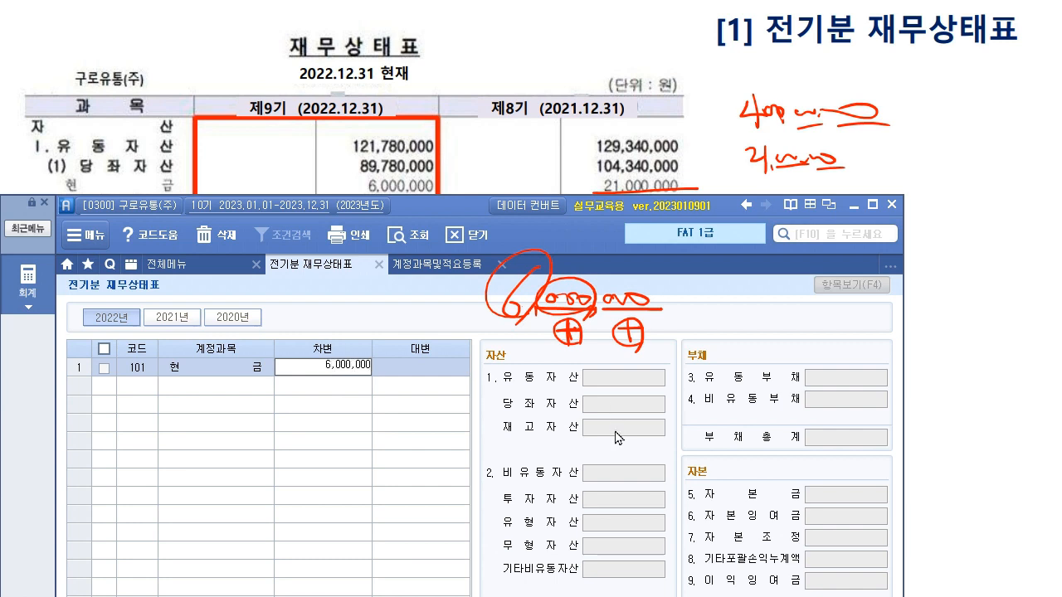
pyautogui.press('Escape')
pyautogui.write('6')
pyautogui.press('Return')
pyautogui.click(626, 404)
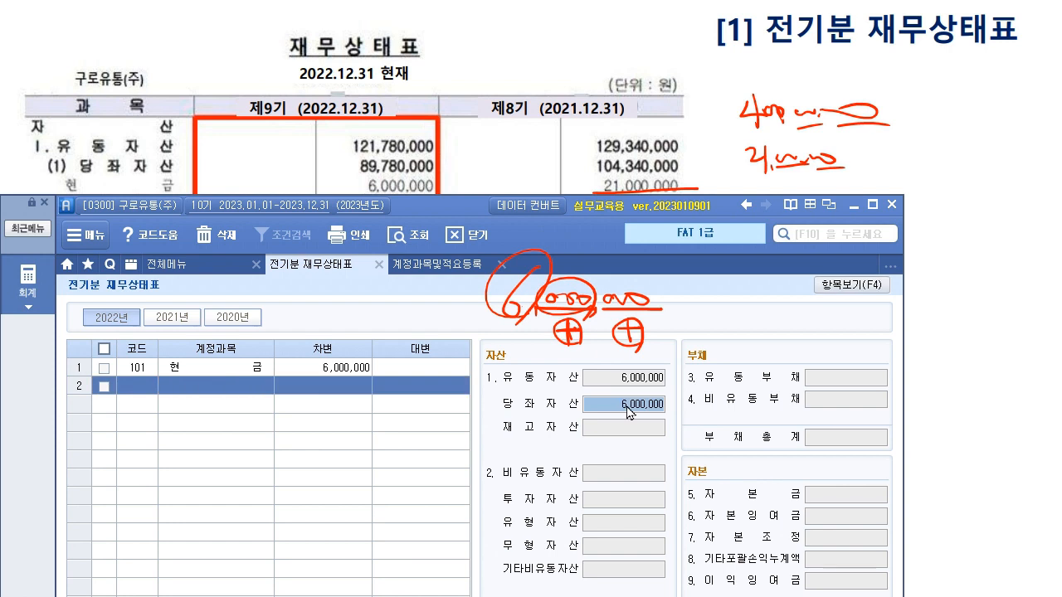
pyautogui.click(337, 368)
pyautogui.click(332, 390)
pyautogui.click(656, 408)
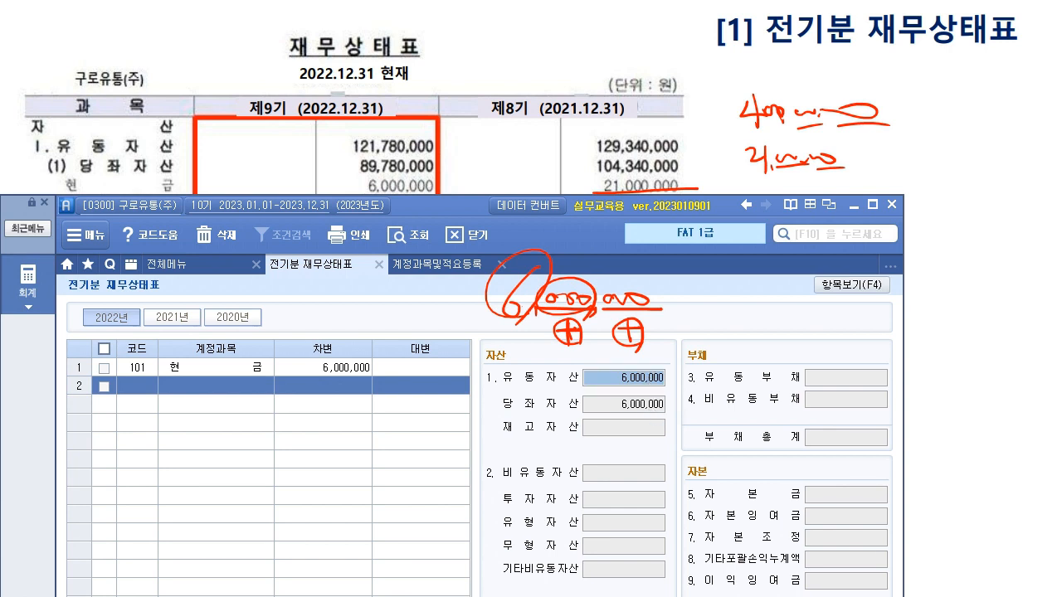
pyautogui.press('Escape')
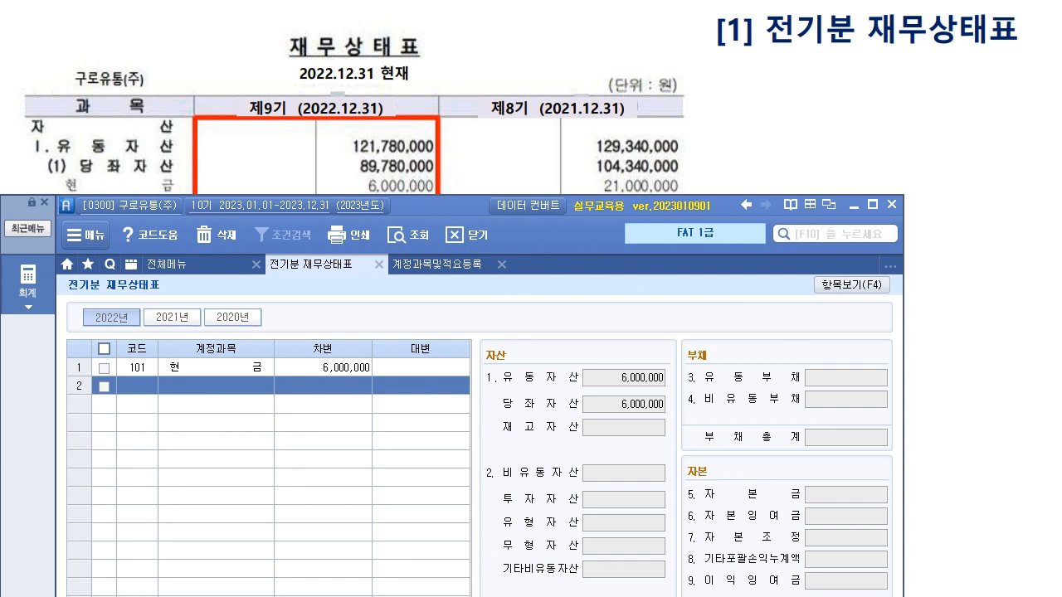
pyautogui.moveTo(790, 556)
pyautogui.mouseDown()
pyautogui.moveTo(864, 495)
pyautogui.moveTo(773, 544)
pyautogui.mouseUp()
pyautogui.moveTo(286, 448); pyautogui.dragTo(524, 446)
pyautogui.moveTo(515, 440); pyautogui.dragTo(516, 455)
pyautogui.moveTo(687, 435); pyautogui.dragTo(691, 434)
pyautogui.moveTo(720, 441); pyautogui.dragTo(732, 436)
pyautogui.click(690, 459)
pyautogui.click(721, 464)
pyautogui.moveTo(656, 449); pyautogui.dragTo(758, 458)
pyautogui.moveTo(210, 405)
pyautogui.mouseDown()
pyautogui.moveTo(199, 426)
pyautogui.moveTo(240, 425)
pyautogui.moveTo(254, 440)
pyautogui.mouseUp()
pyautogui.moveTo(164, 479); pyautogui.dragTo(171, 390)
pyautogui.moveTo(161, 408); pyautogui.dragTo(183, 407)
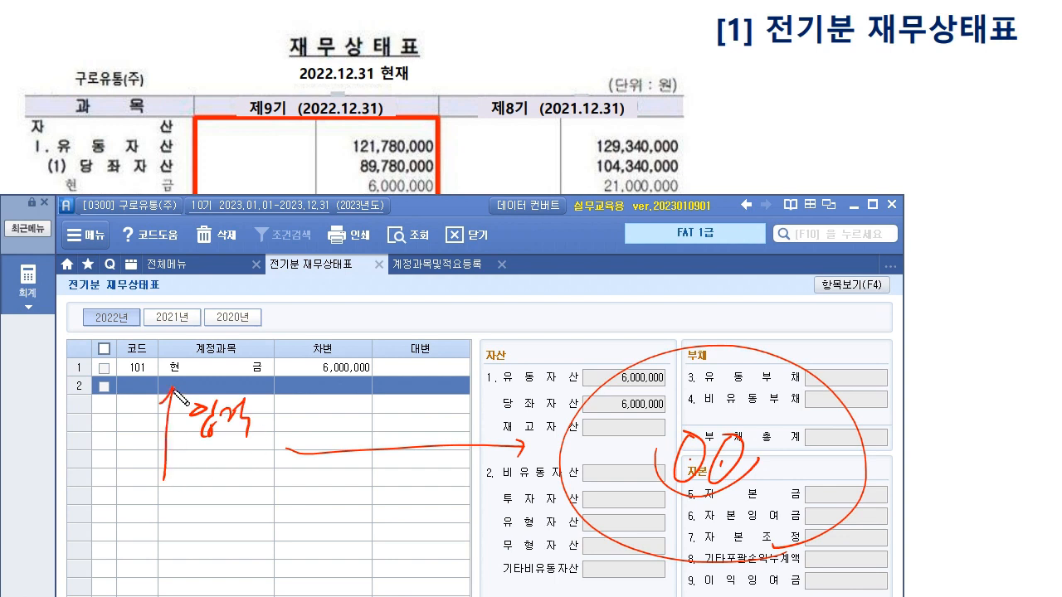
pyautogui.press('e')
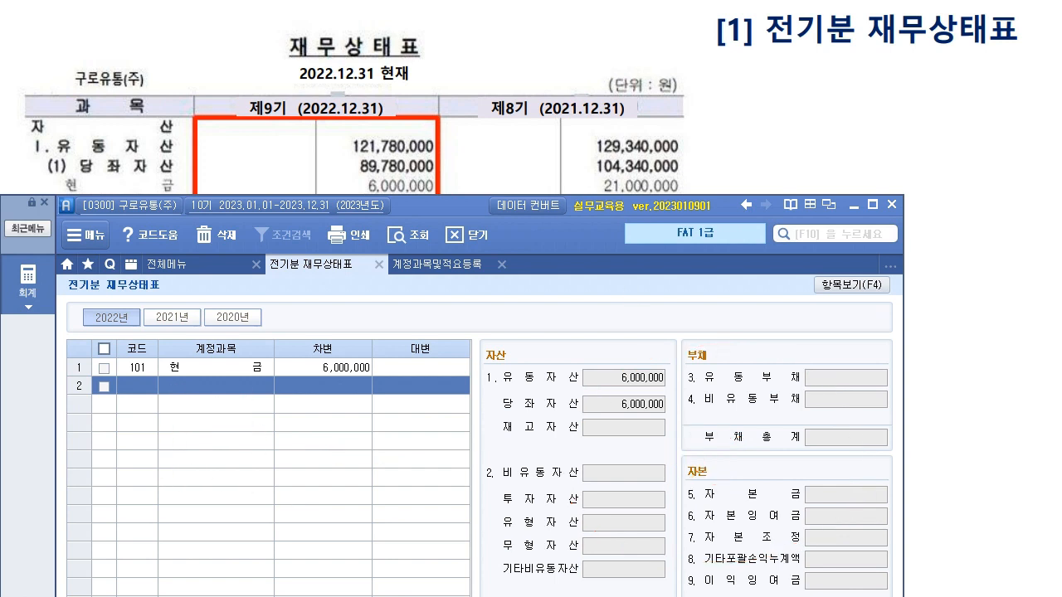
# Search the account code help for 당좌 from the second row and close it without choosing an account.
pyautogui.moveTo(455, 203); pyautogui.dragTo(464, 224)
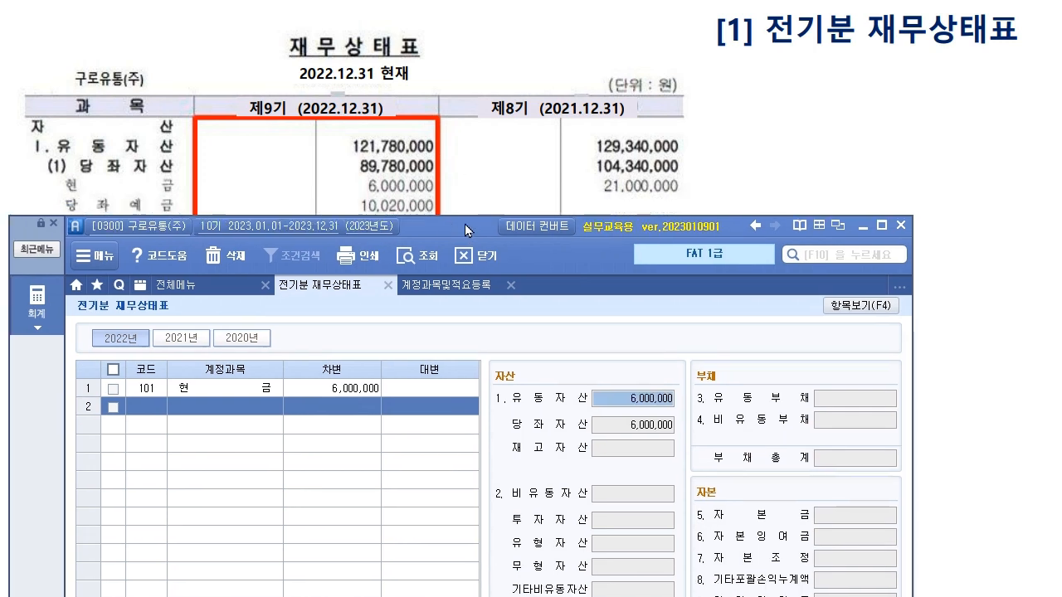
pyautogui.click(153, 409)
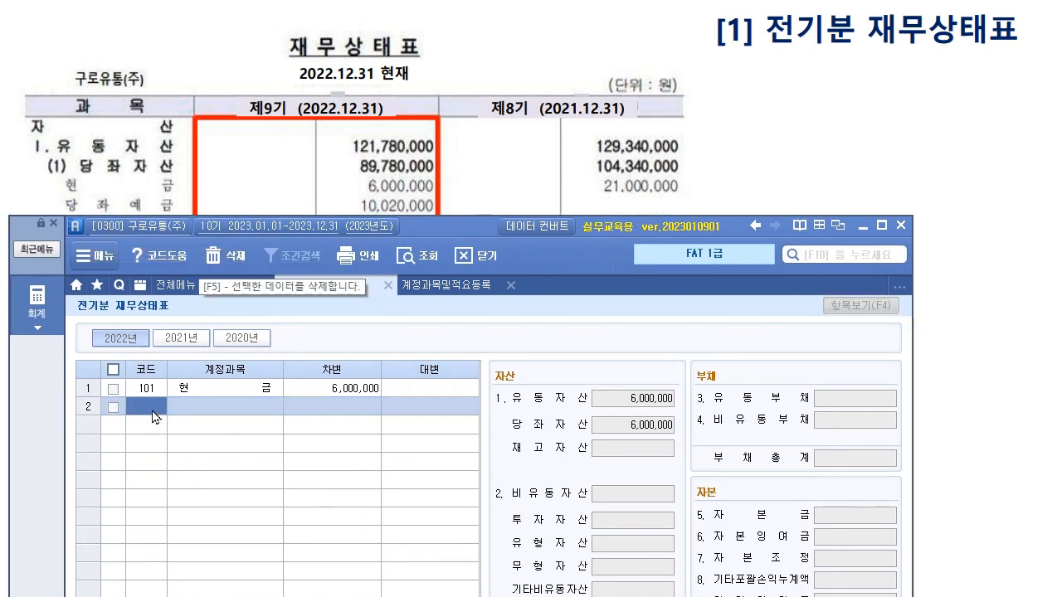
pyautogui.press('F2')
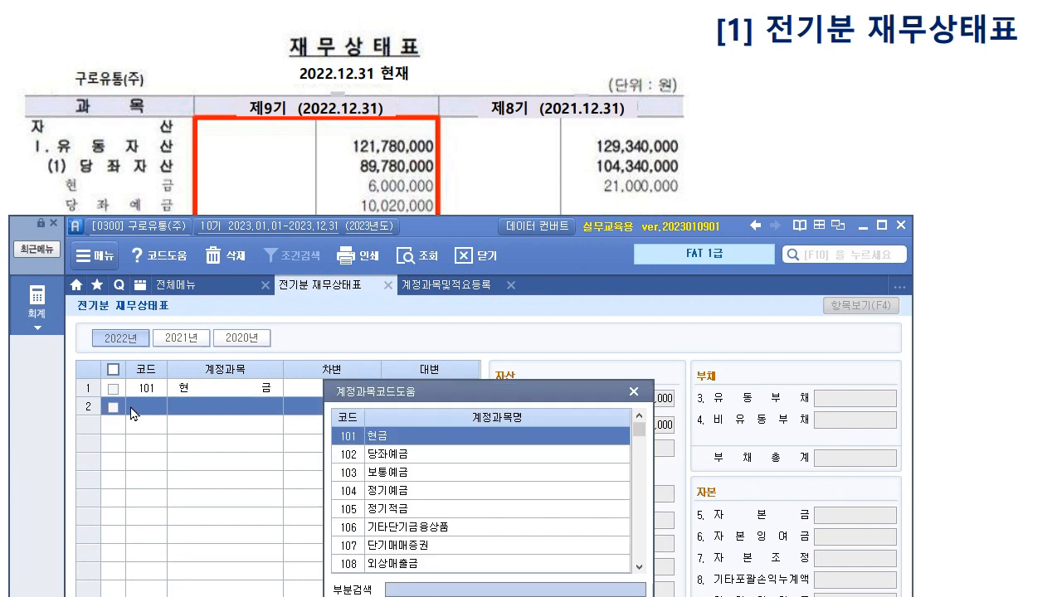
pyautogui.click(465, 455)
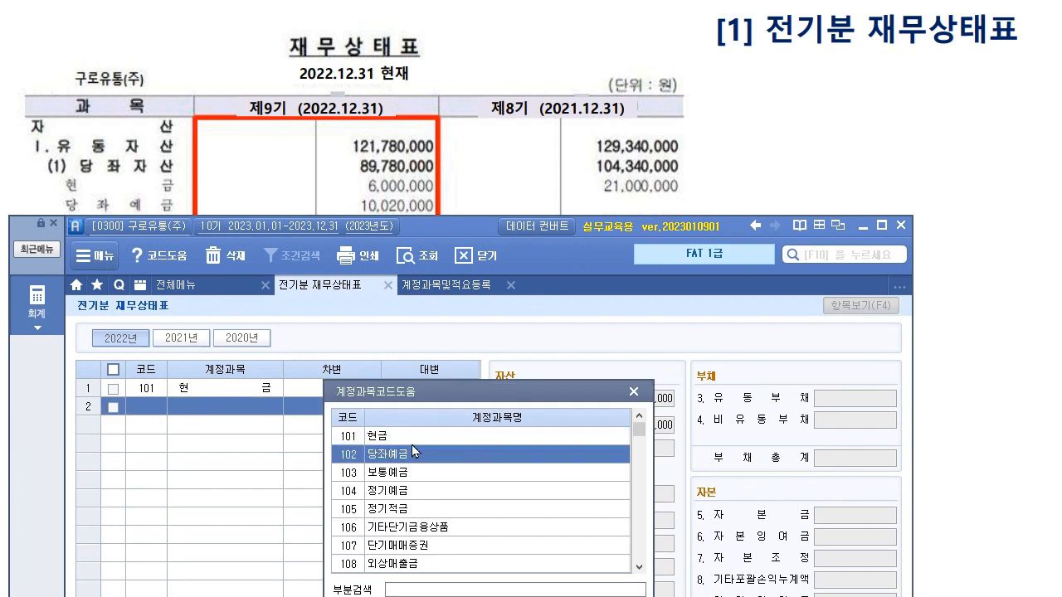
pyautogui.moveTo(442, 386); pyautogui.dragTo(446, 275)
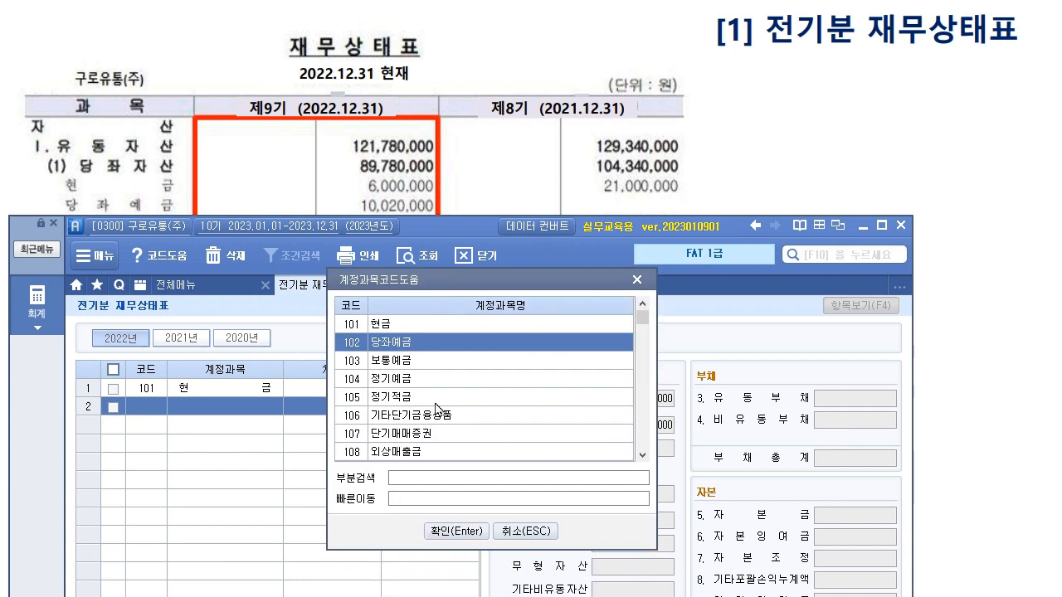
pyautogui.click(437, 479)
pyautogui.write('당ㅈ좌')
pyautogui.press('Return')
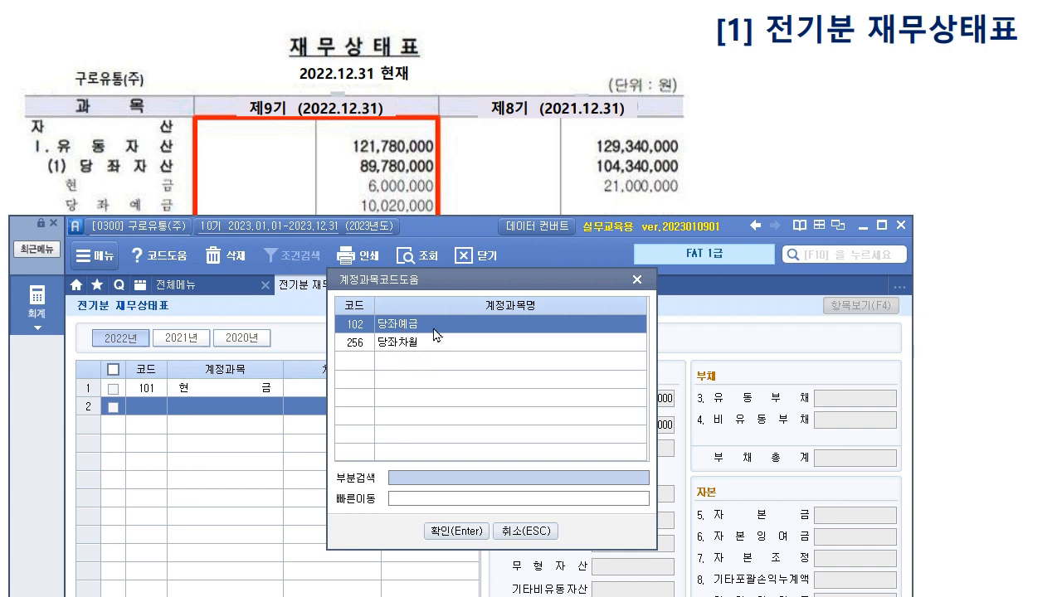
pyautogui.press('Escape')
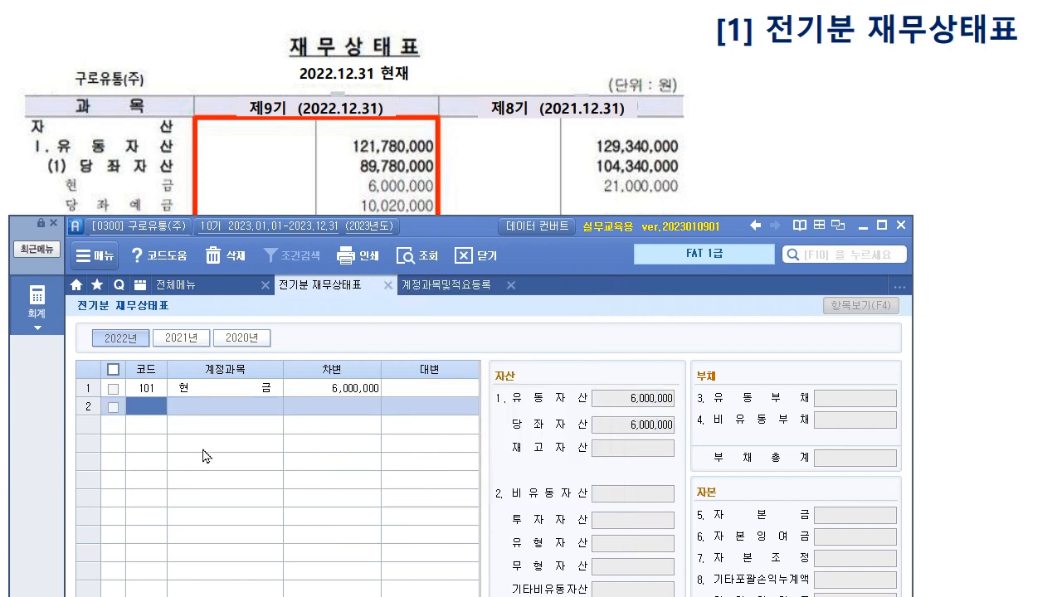
# Try the account code help's quick move (빠른이동) with 당좌 and 복리후생비, and accept 103 보통예금 for the second row.
pyautogui.press('F2')
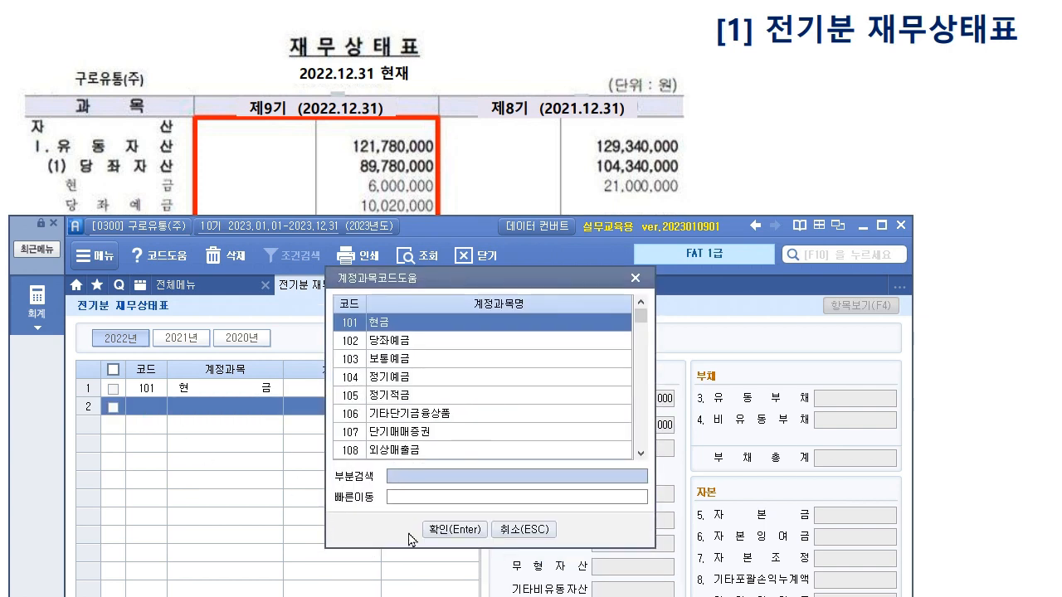
pyautogui.click(401, 498)
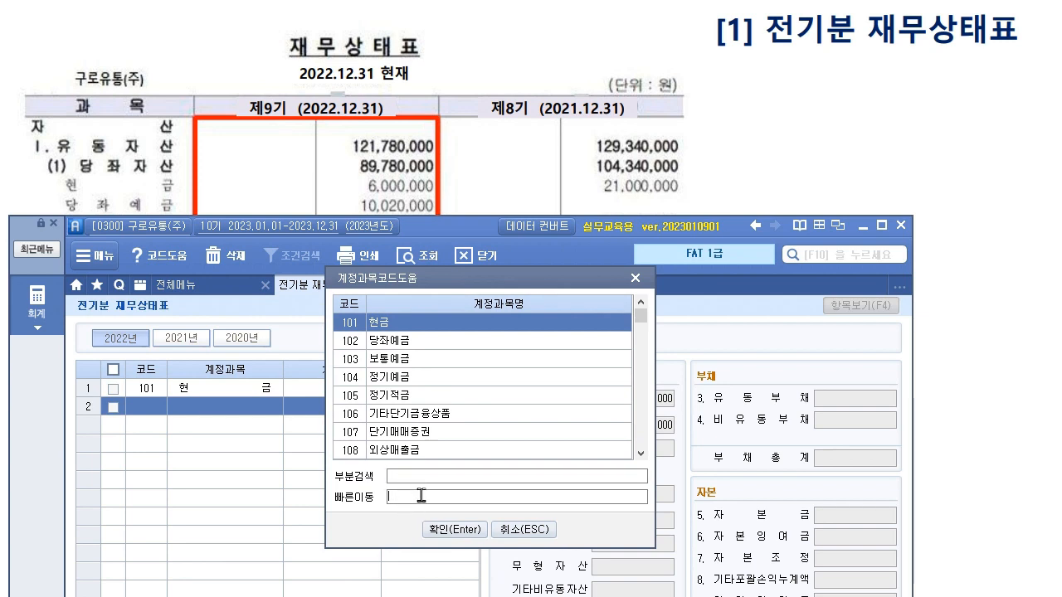
pyautogui.write('당ㅈ')
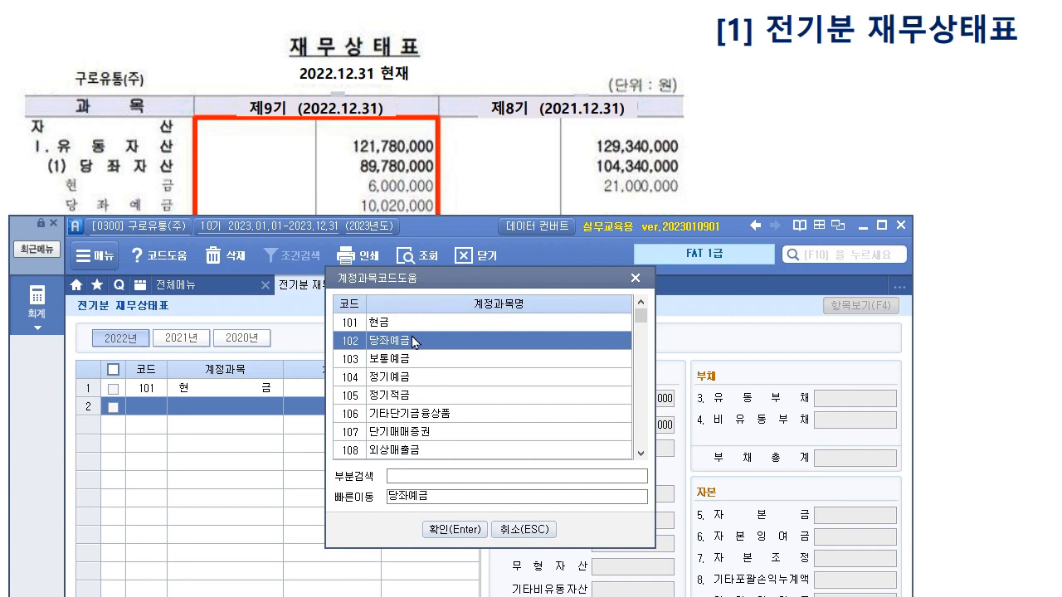
pyautogui.moveTo(394, 496); pyautogui.dragTo(302, 499)
pyautogui.write('복ㄹ')
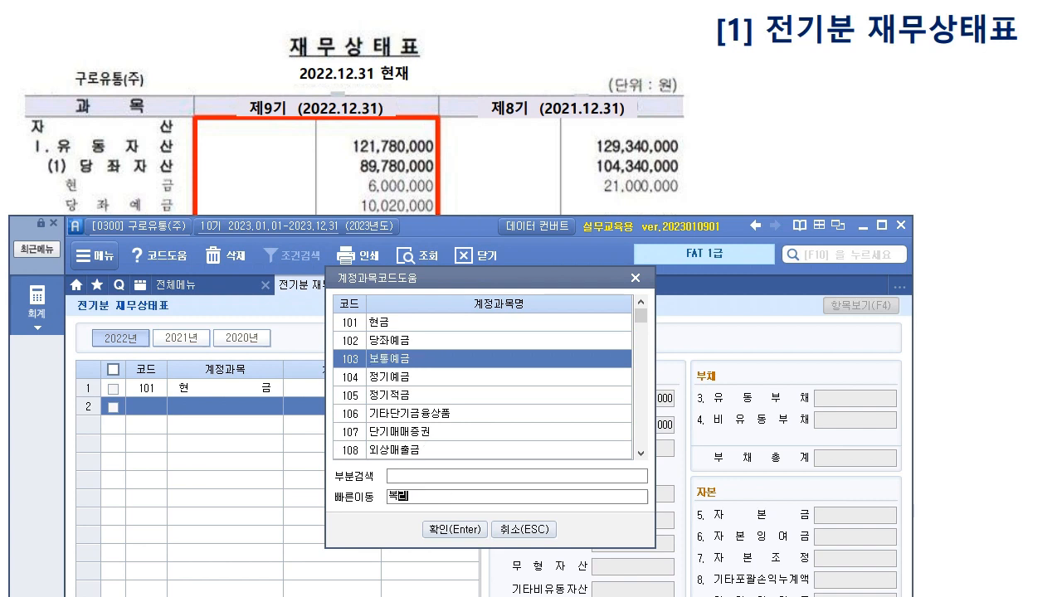
pyautogui.write('ㅣ후생비')
pyautogui.press('Return')
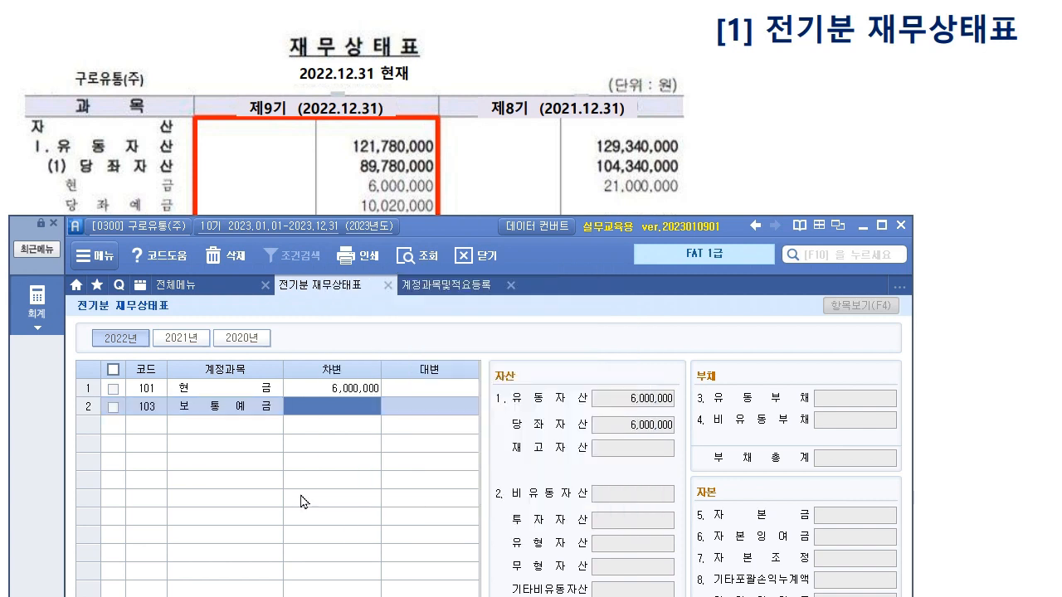
# Reopen the account code help for the second row, jump to 장기차입금 using quick move (빠른이동), and clear the entry.
pyautogui.click(142, 406)
pyautogui.press('F2')
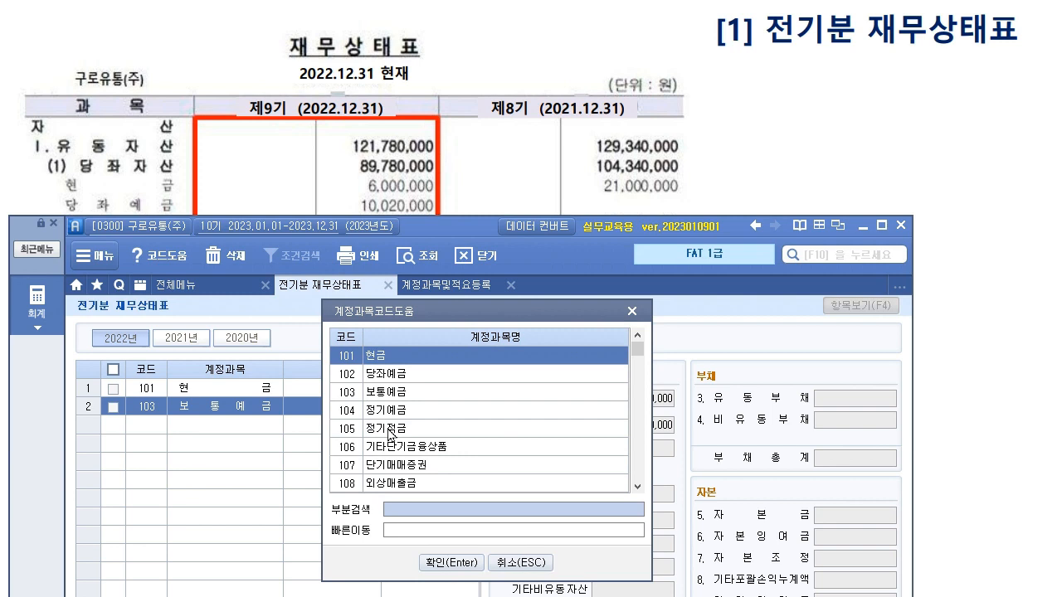
pyautogui.write('ㅈ')
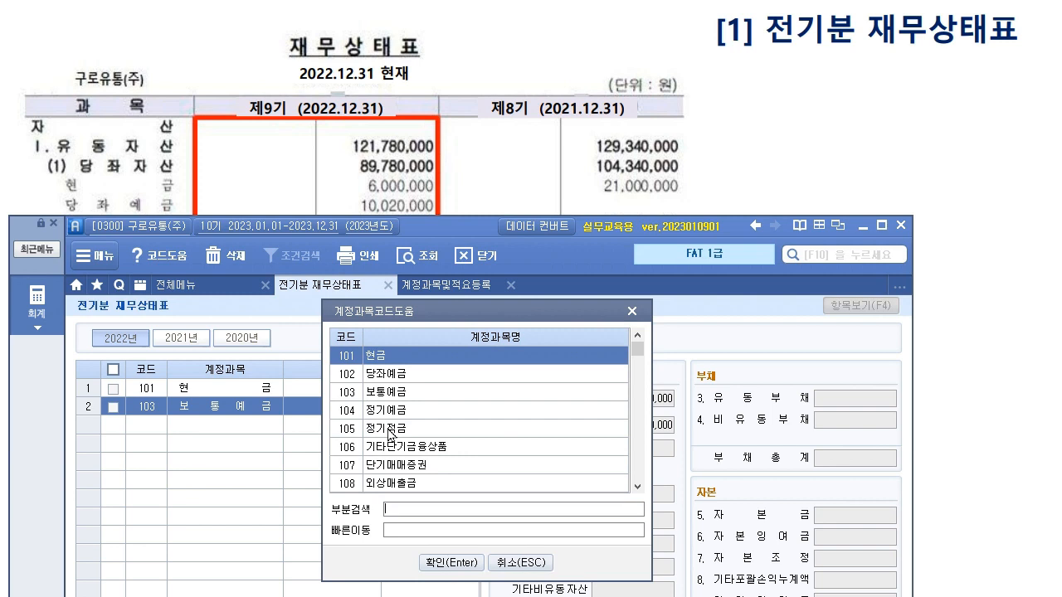
pyautogui.click(409, 534)
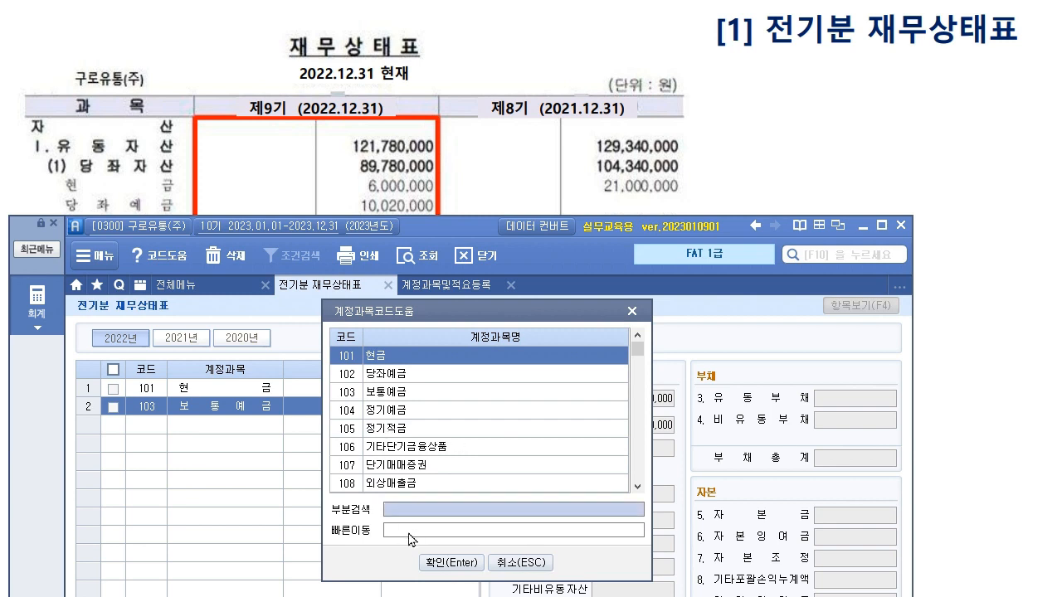
pyautogui.click(397, 530)
pyautogui.write('ㅈㅓ')
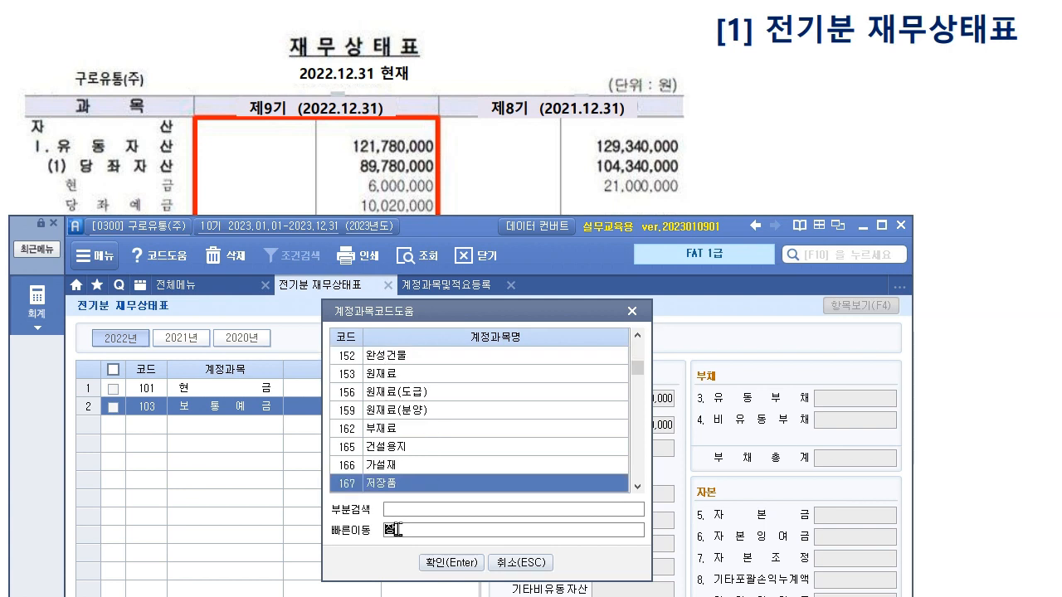
pyautogui.write('ㅇㄱㅣ')
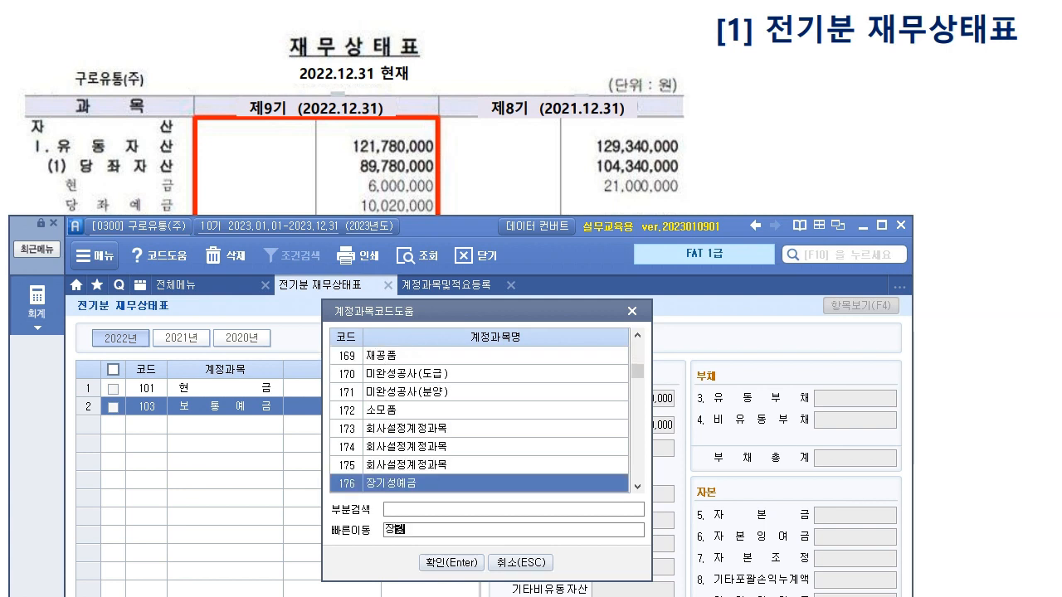
pyautogui.write('ㅊㅏ')
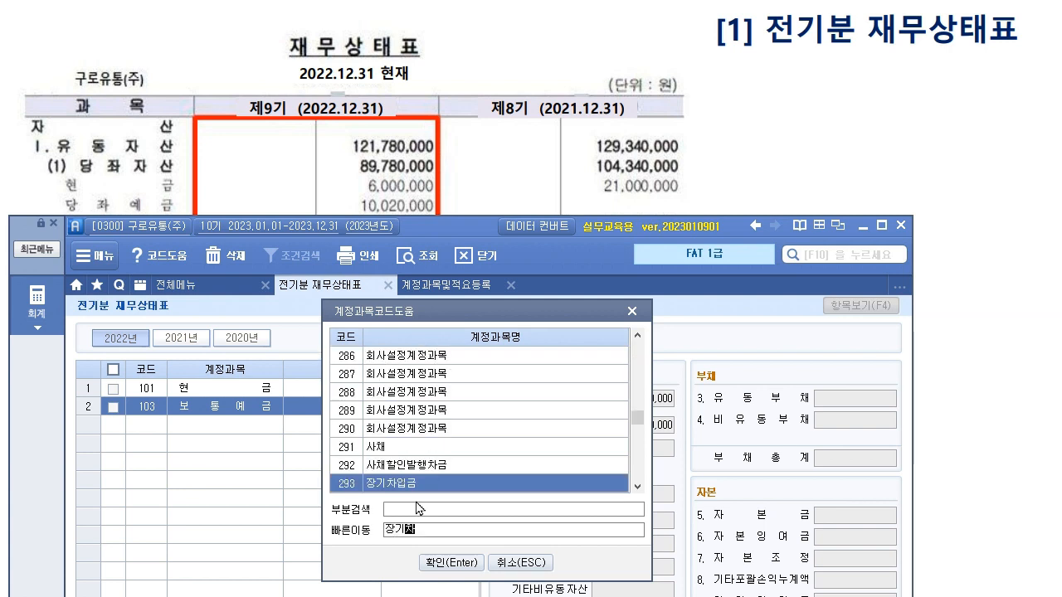
pyautogui.doubleClick(428, 530)
pyautogui.press('BackSpace')
# Search the account code help by partial name (부분검색) for 당좌 and enter account 102 당좌예금 in the second row.
pyautogui.click(434, 510)
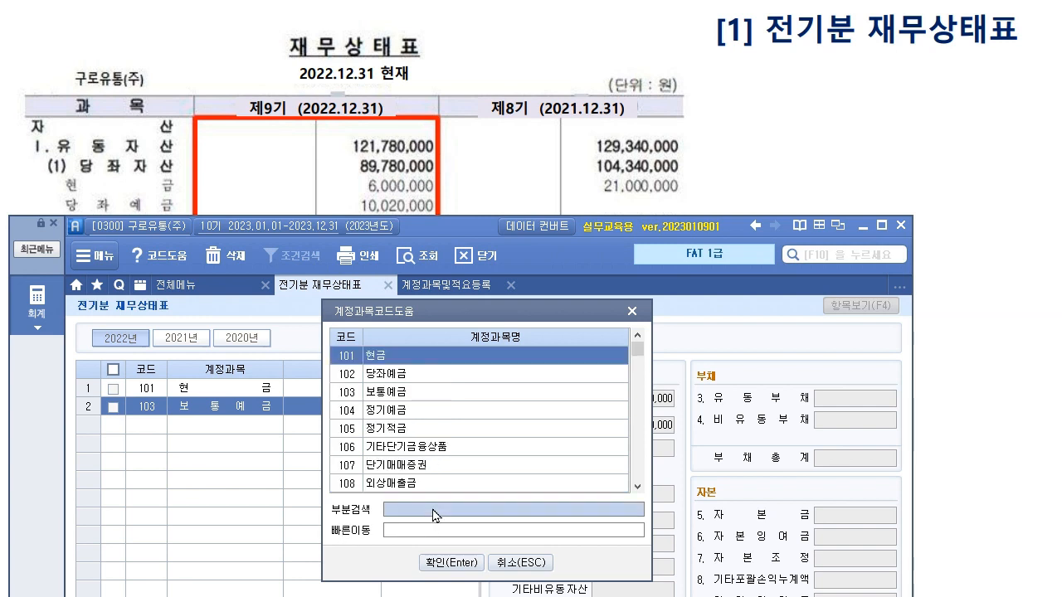
pyautogui.write('ㄷㅏㅇㅈ')
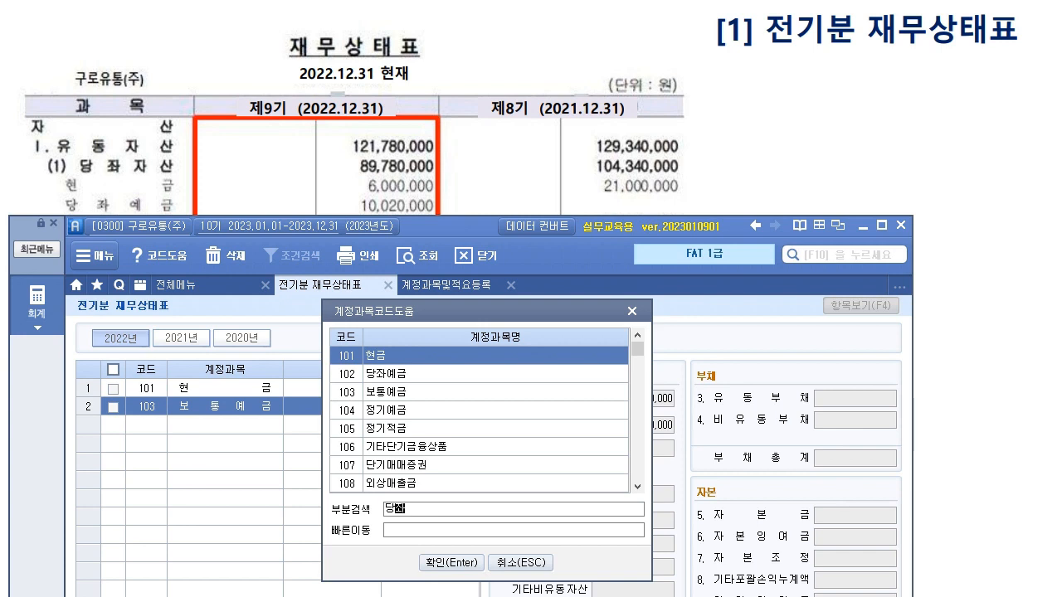
pyautogui.press('Return')
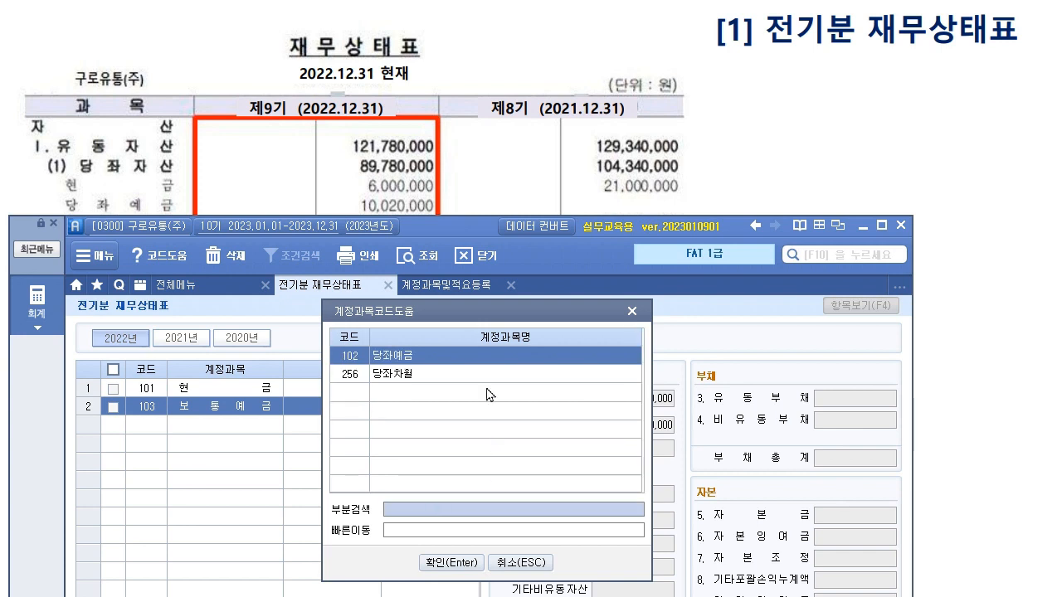
pyautogui.click(411, 356)
pyautogui.click(472, 572)
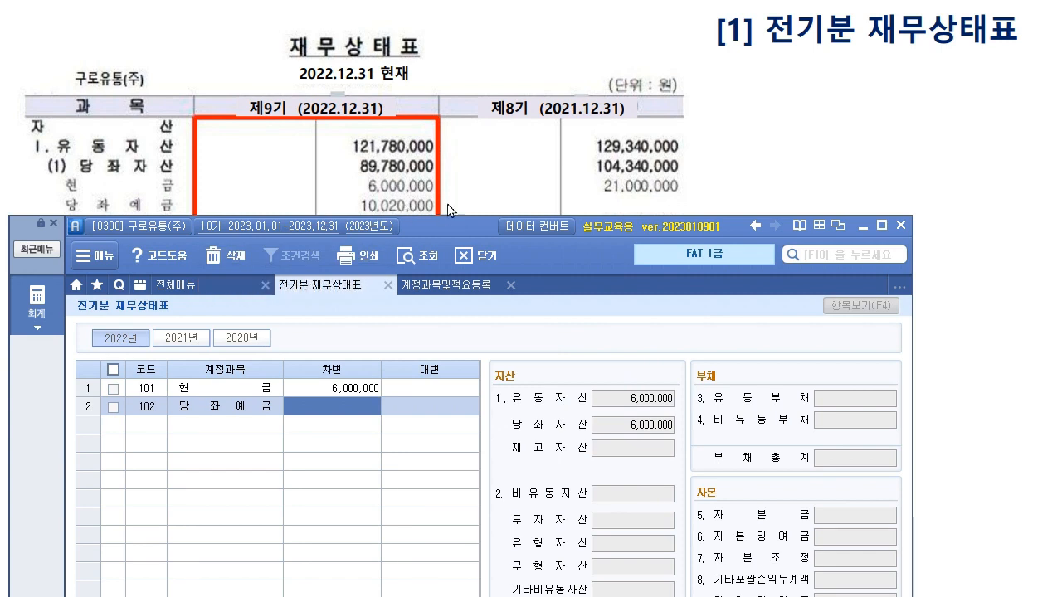
# Enter 10,020,000 as the debit (차변) amount of the 당좌예금 row and check the 당좌자산 and 유동자산 totals.
pyautogui.write('1,002,000')
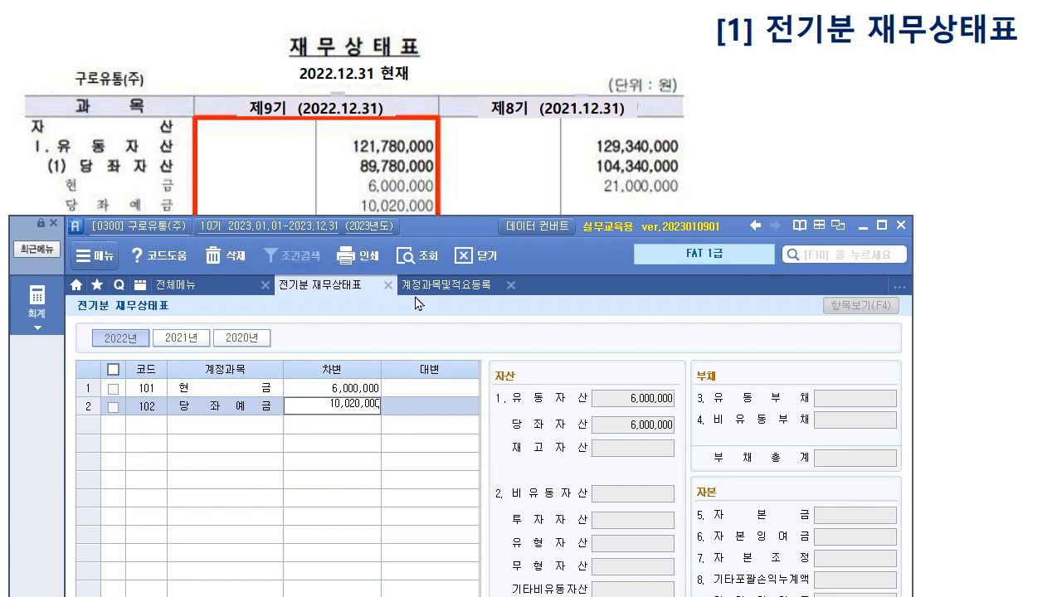
pyautogui.press('Return')
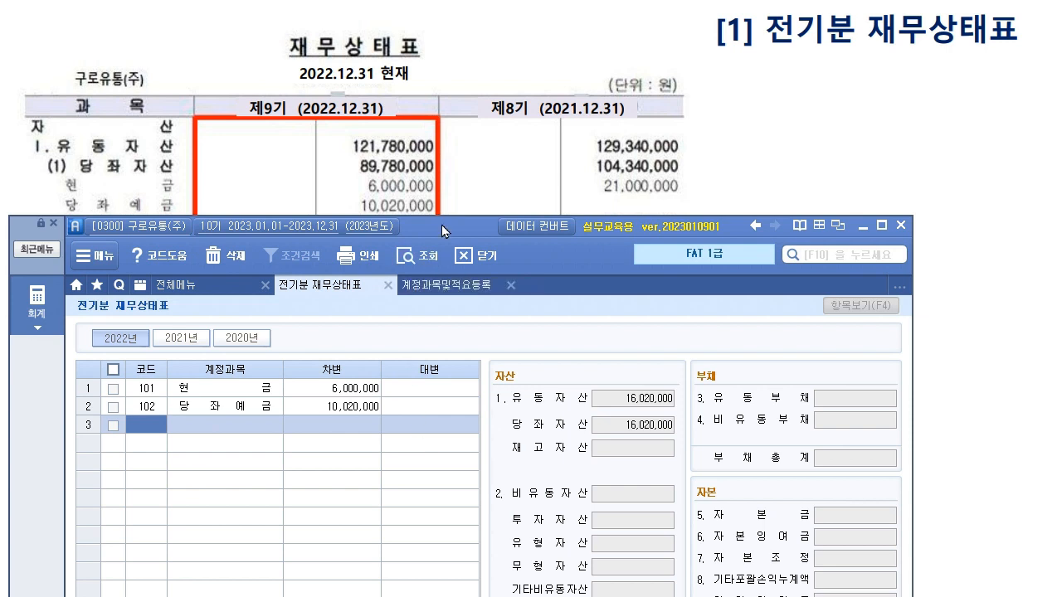
pyautogui.click(639, 427)
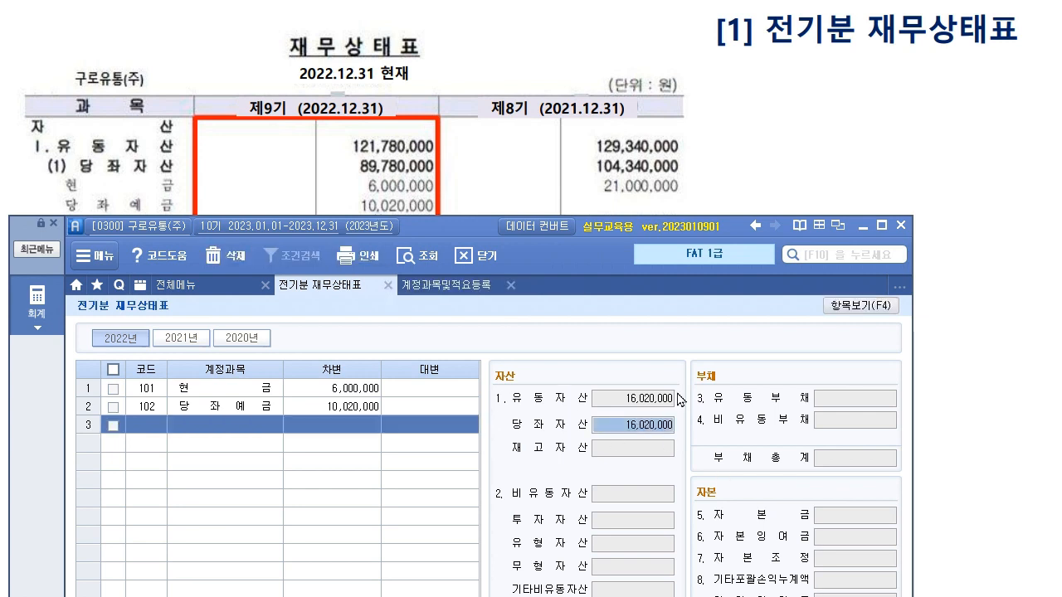
pyautogui.click(657, 399)
# Enter account 103 보통예금 from the account code help in the third row with a debit (차변) amount of 45,000,000.
pyautogui.scroll(-3, 448, 124)
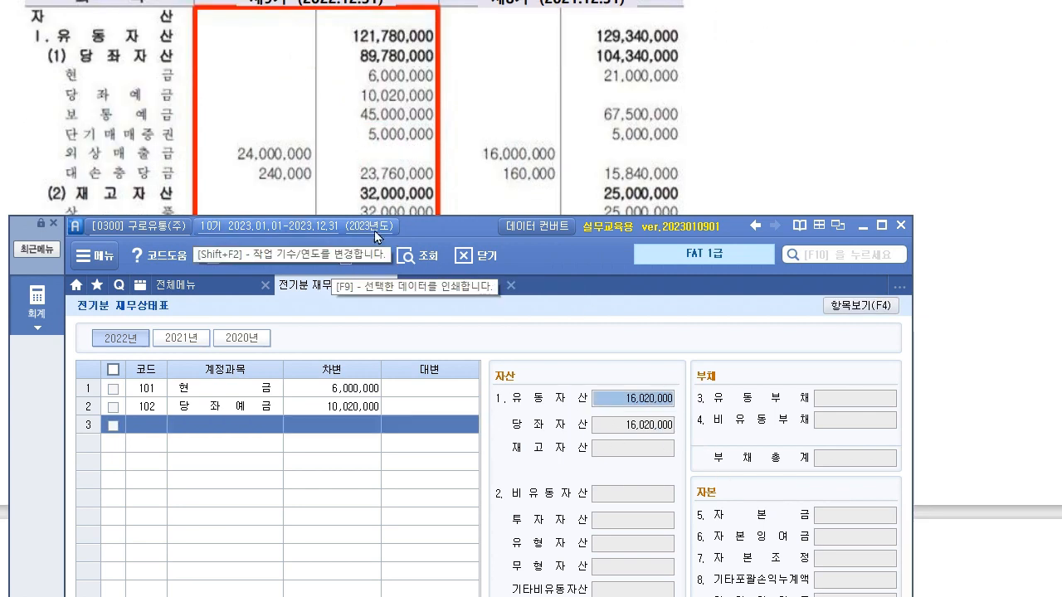
pyautogui.moveTo(445, 225); pyautogui.dragTo(435, 138)
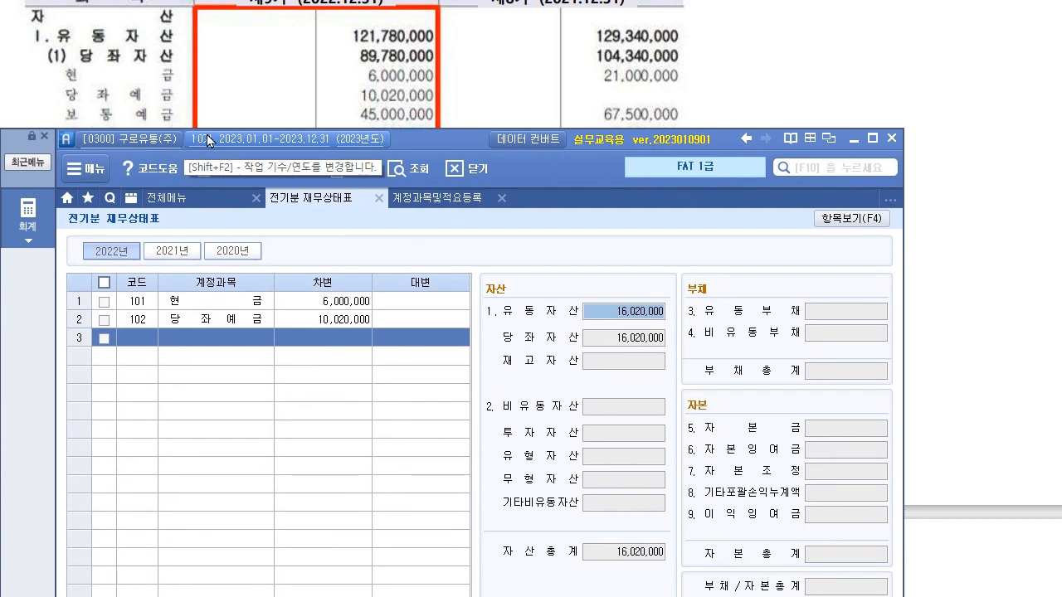
pyautogui.click(140, 345)
pyautogui.press('F2')
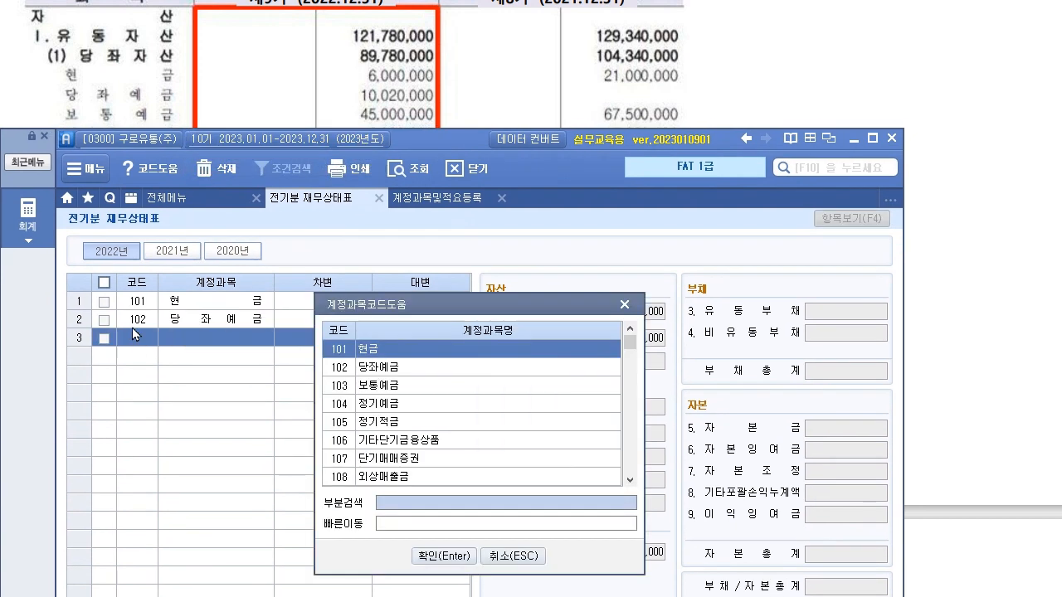
pyautogui.click(404, 386)
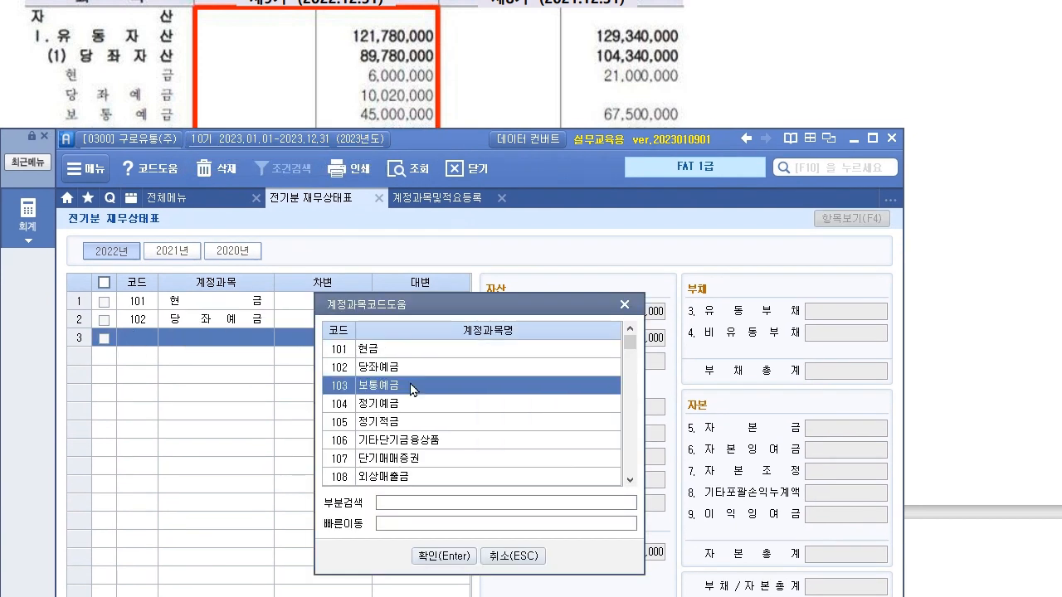
pyautogui.doubleClick(412, 386)
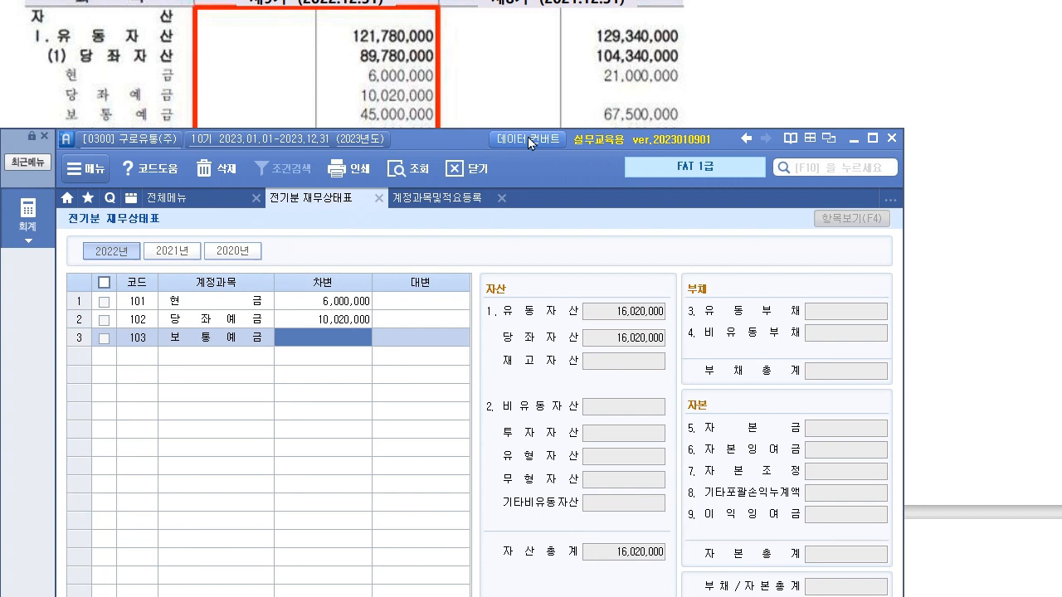
pyautogui.write('45,000,000')
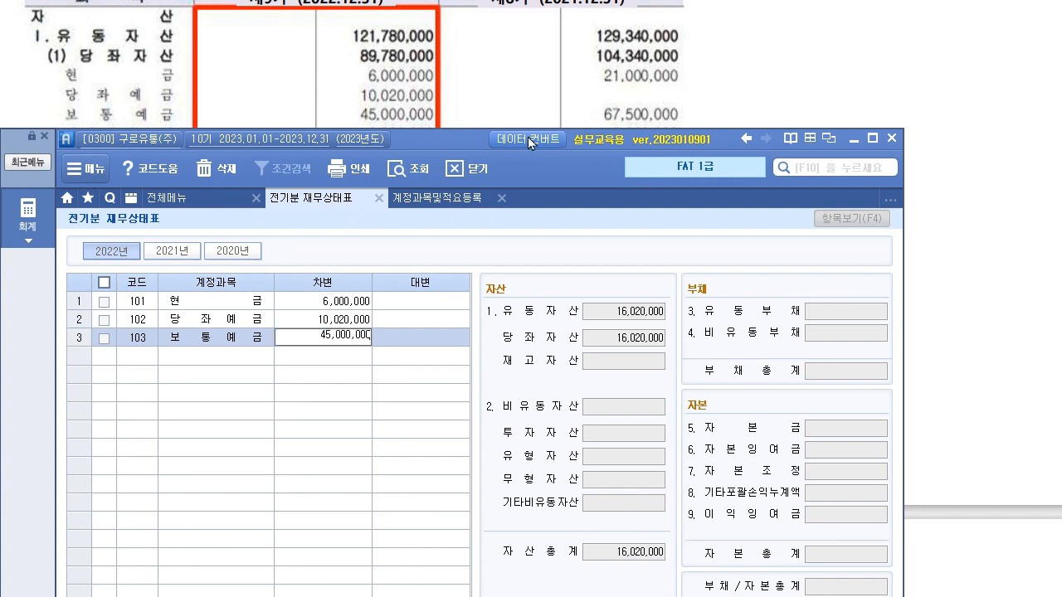
pyautogui.press('Return')
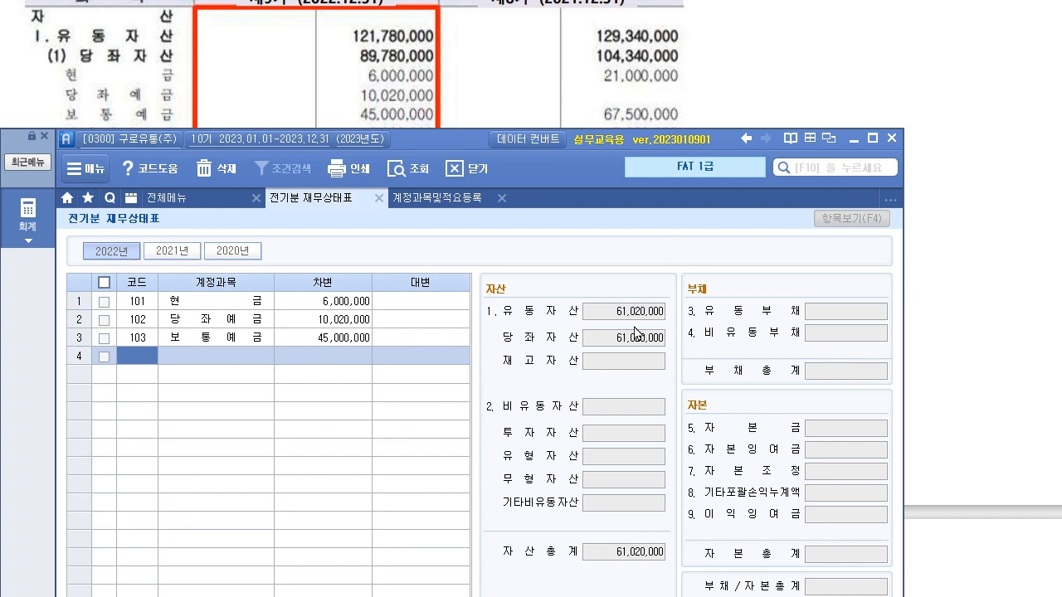
# Find account 107 단기매매증권 in the account code help for the fourth row and enter its debit (차변) amount as 5,000,000.
pyautogui.moveTo(408, 142); pyautogui.dragTo(405, 161)
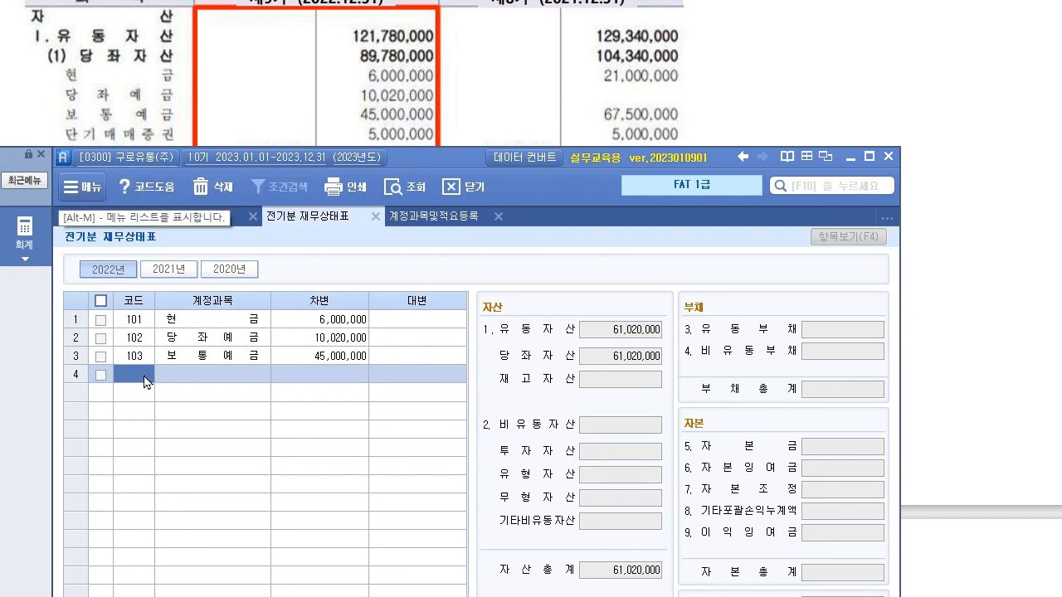
pyautogui.press('F2')
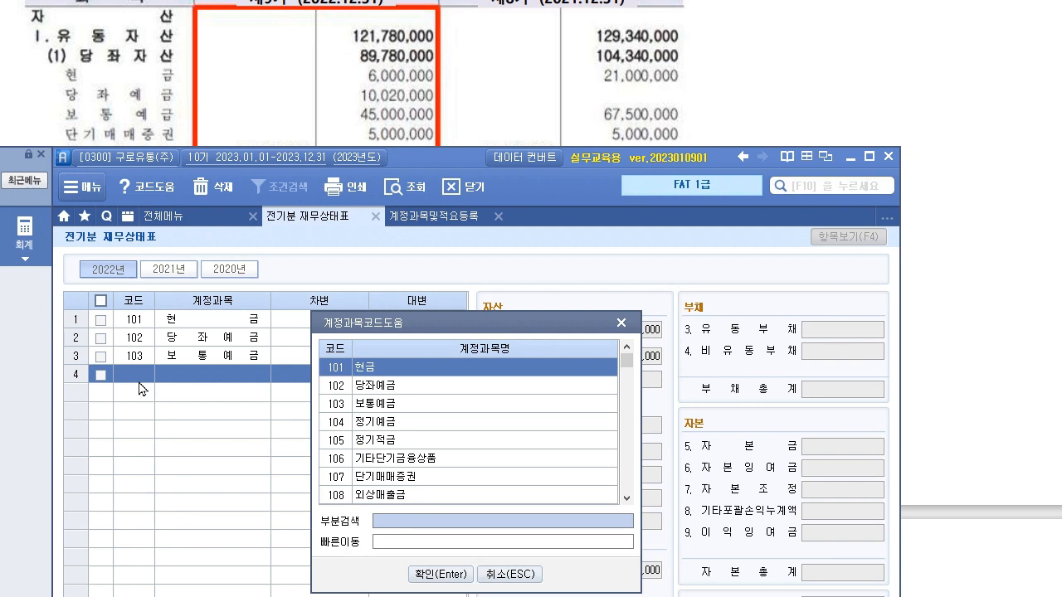
pyautogui.click(408, 480)
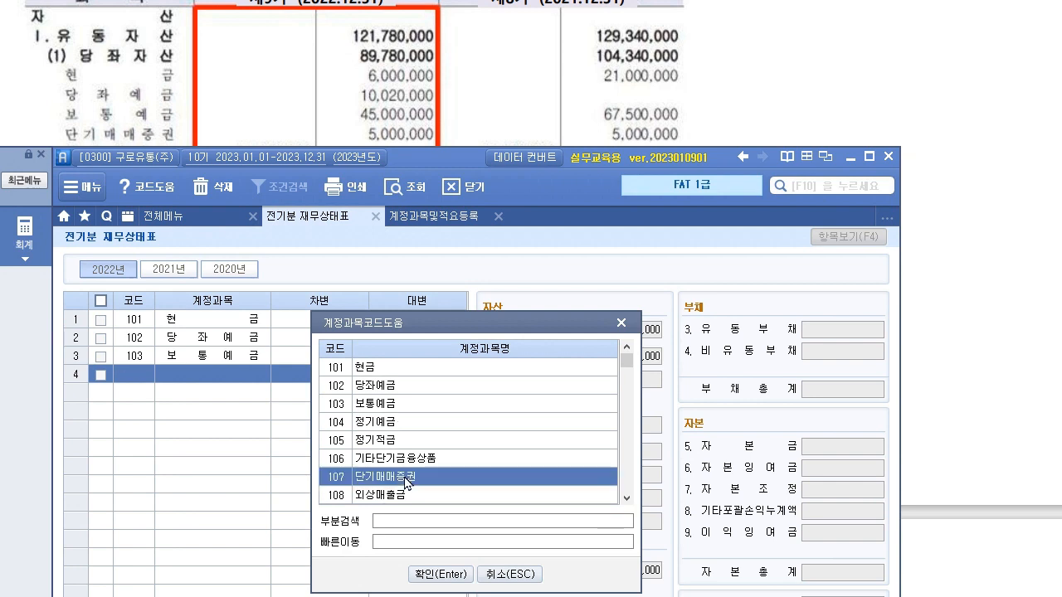
pyautogui.write('ㄷ')
pyautogui.write('단기매')
pyautogui.press('Return')
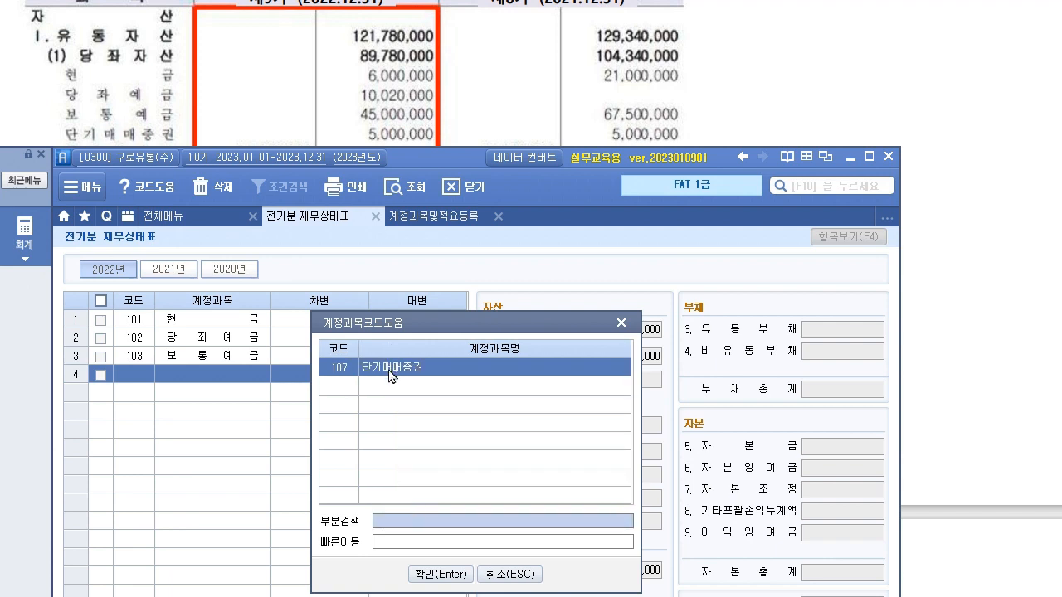
pyautogui.click(448, 576)
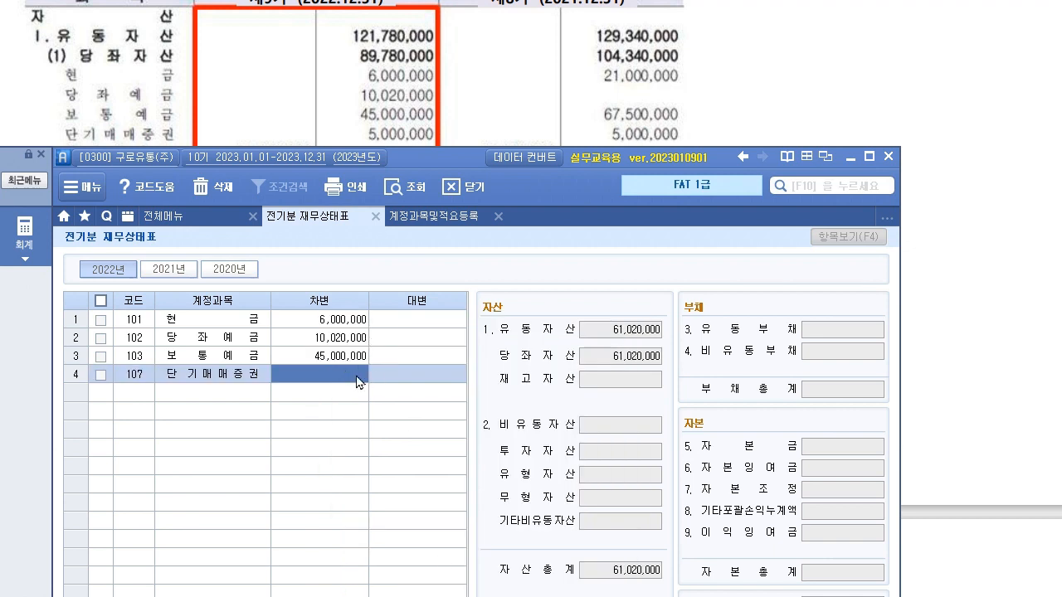
pyautogui.write('5000000')
pyautogui.press('Return')
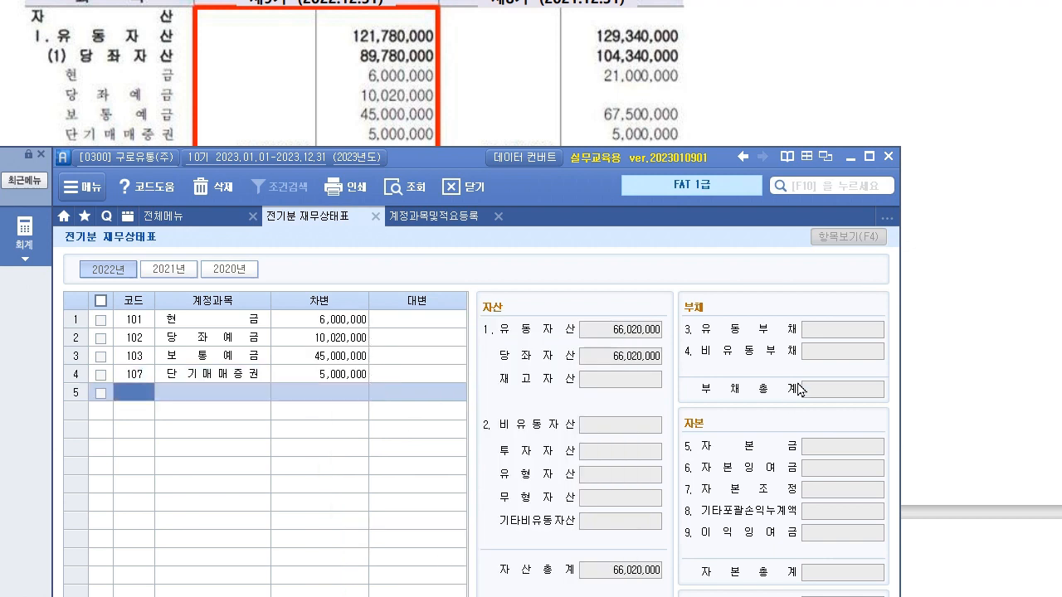
pyautogui.click(620, 356)
# Examine the 2022 외상매출금 and 대손충당금 lines of the source balance sheet, comparing their separate amounts with the net amount.
pyautogui.moveTo(404, 158); pyautogui.dragTo(391, 193)
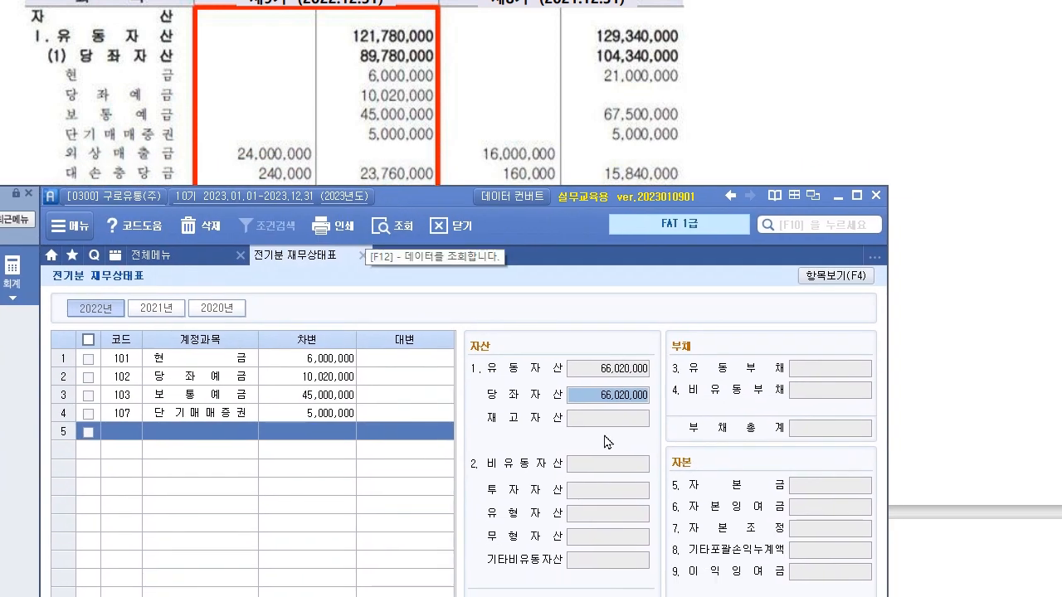
pyautogui.click(134, 431)
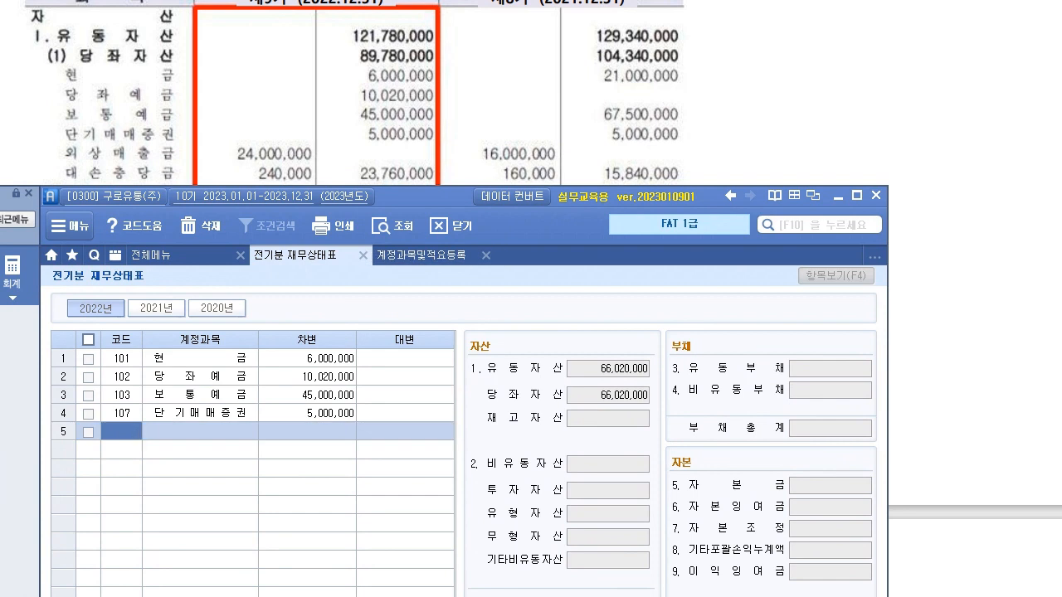
pyautogui.press('F2')
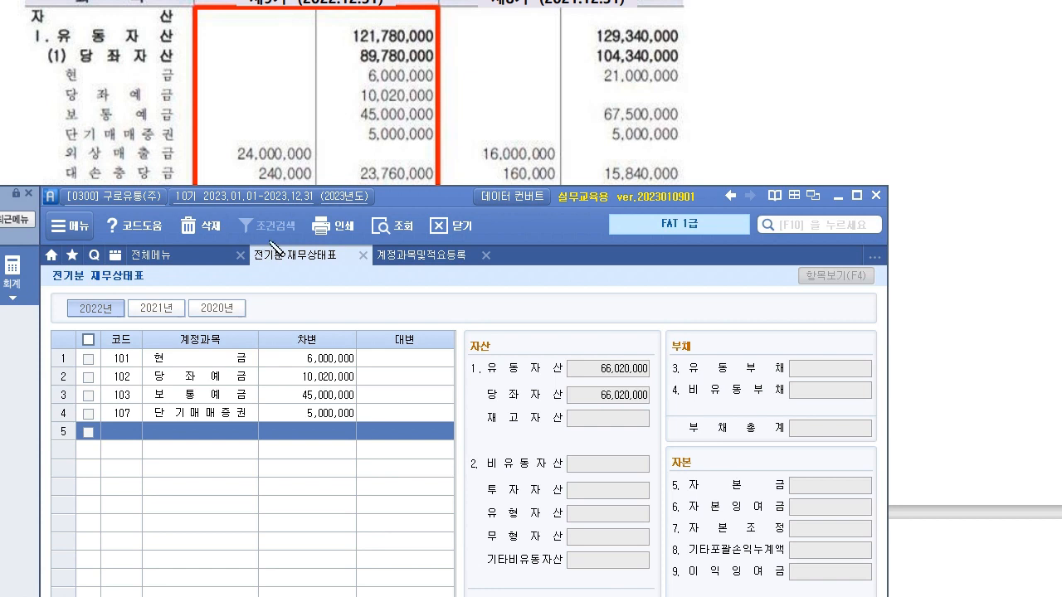
pyautogui.moveTo(56, 151)
pyautogui.mouseDown()
pyautogui.moveTo(38, 166)
pyautogui.moveTo(57, 174)
pyautogui.mouseUp()
pyautogui.moveTo(226, 151)
pyautogui.mouseDown()
pyautogui.moveTo(208, 159)
pyautogui.moveTo(233, 179)
pyautogui.mouseUp()
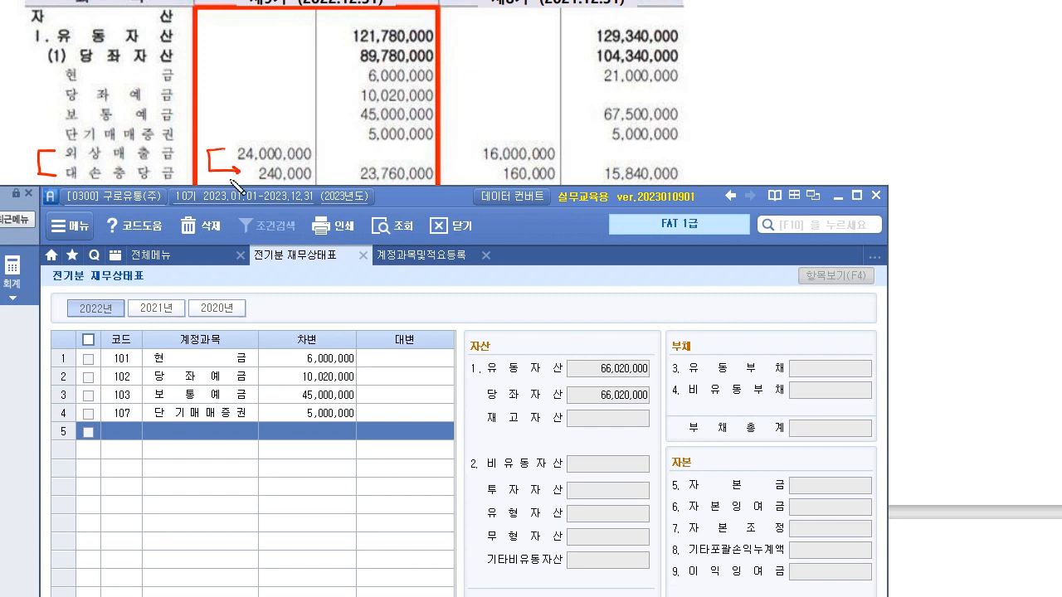
pyautogui.moveTo(287, 111); pyautogui.dragTo(308, 126)
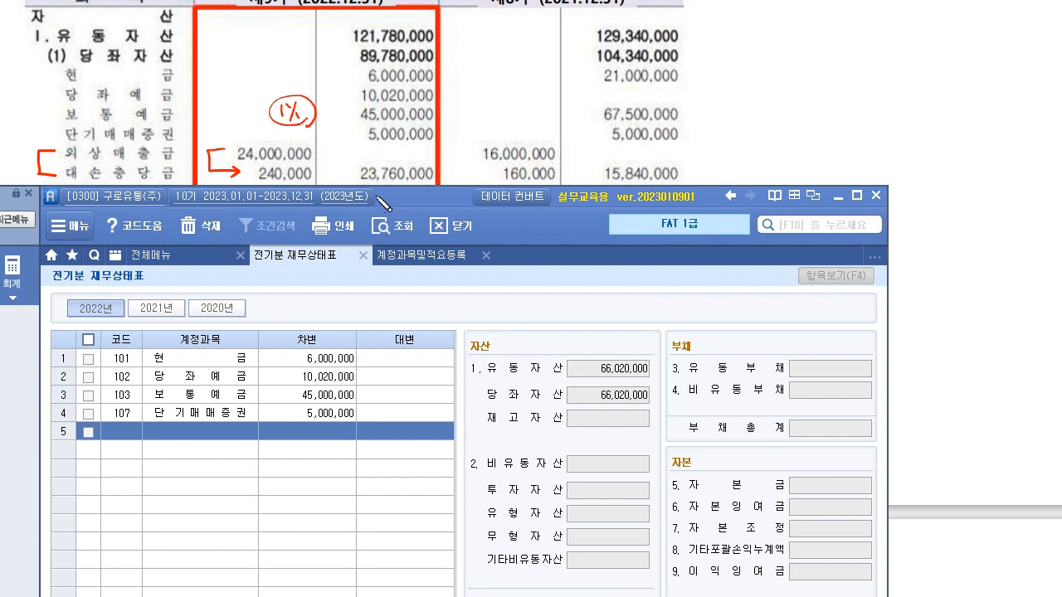
pyautogui.moveTo(352, 179)
pyautogui.mouseDown()
pyautogui.moveTo(441, 175)
pyautogui.moveTo(453, 184)
pyautogui.mouseUp()
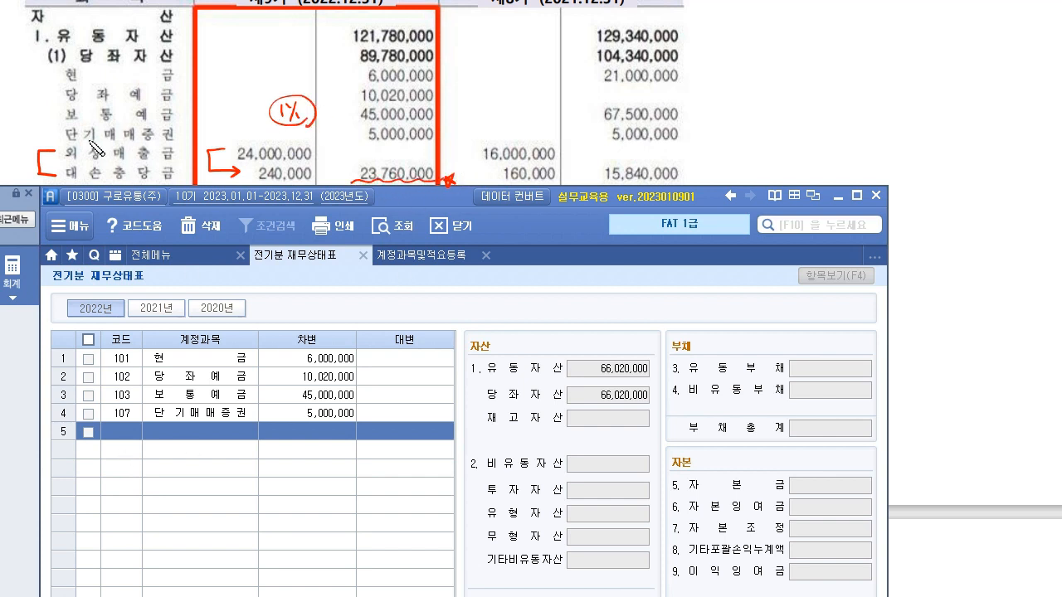
pyautogui.moveTo(38, 156); pyautogui.dragTo(181, 151)
pyautogui.moveTo(133, 446)
pyautogui.mouseDown()
pyautogui.moveTo(93, 431)
pyautogui.moveTo(143, 444)
pyautogui.mouseUp()
pyautogui.moveTo(379, 162); pyautogui.dragTo(414, 143)
pyautogui.moveTo(332, 149); pyautogui.dragTo(351, 142)
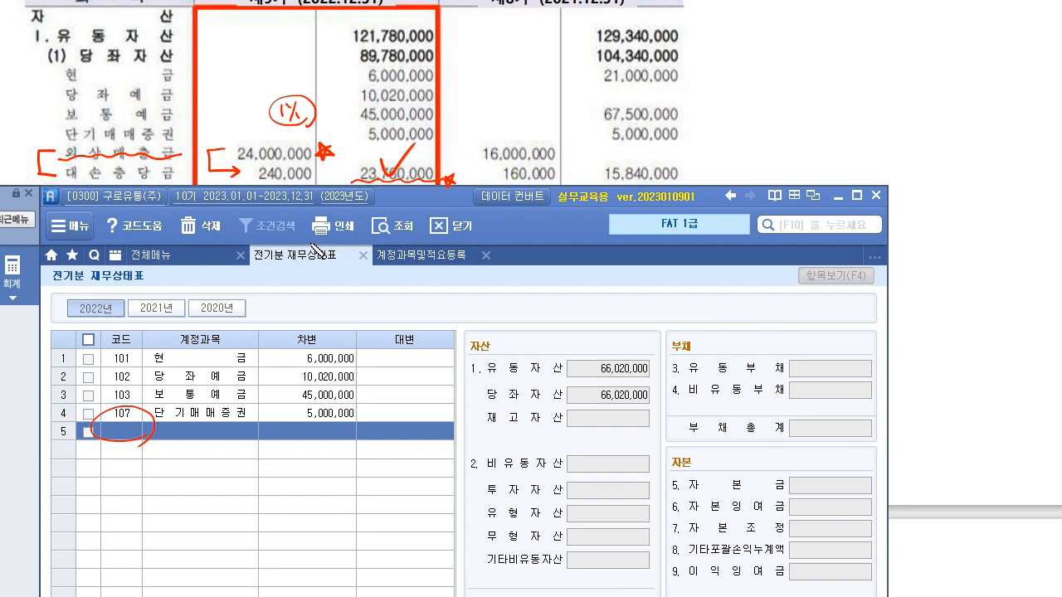
pyautogui.moveTo(426, 154); pyautogui.dragTo(368, 177)
pyautogui.moveTo(378, 161); pyautogui.dragTo(423, 190)
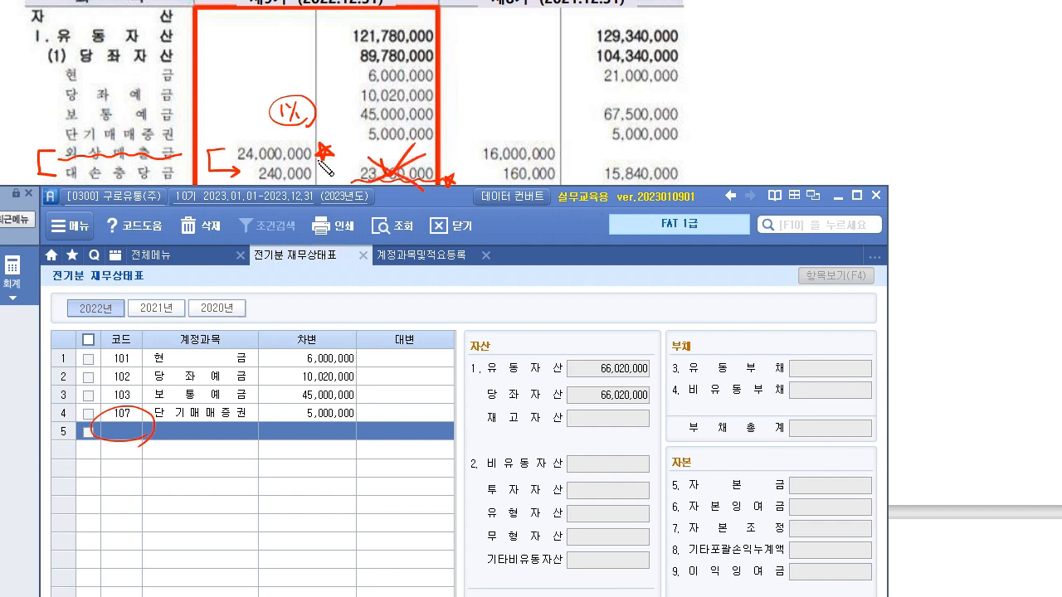
pyautogui.moveTo(235, 160); pyautogui.dragTo(314, 157)
pyautogui.moveTo(56, 180); pyautogui.dragTo(160, 186)
pyautogui.moveTo(239, 180); pyautogui.dragTo(323, 178)
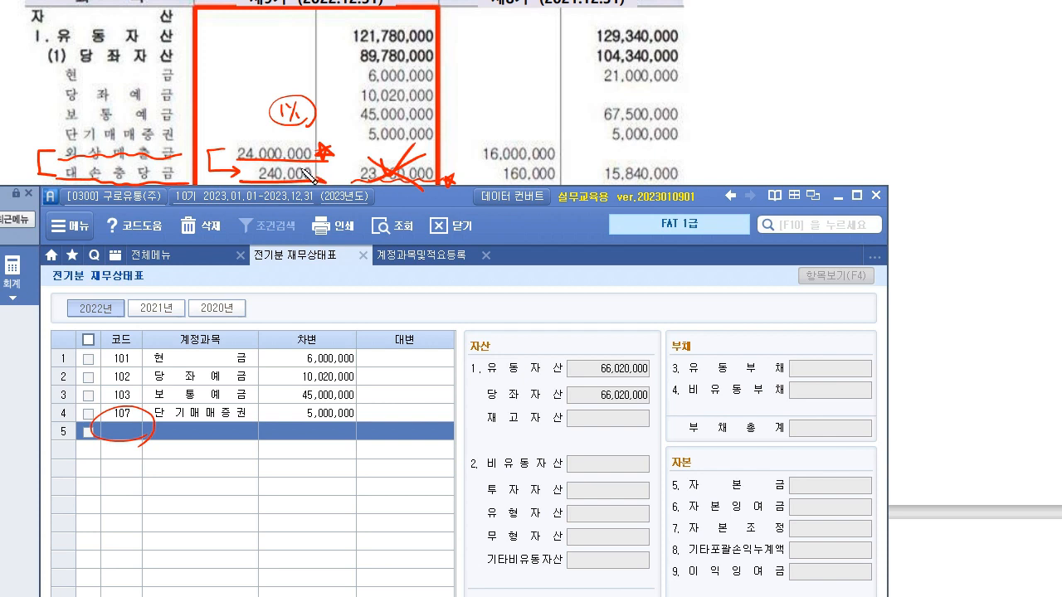
pyautogui.moveTo(455, 183)
pyautogui.mouseDown()
pyautogui.moveTo(419, 146)
pyautogui.moveTo(431, 203)
pyautogui.mouseUp()
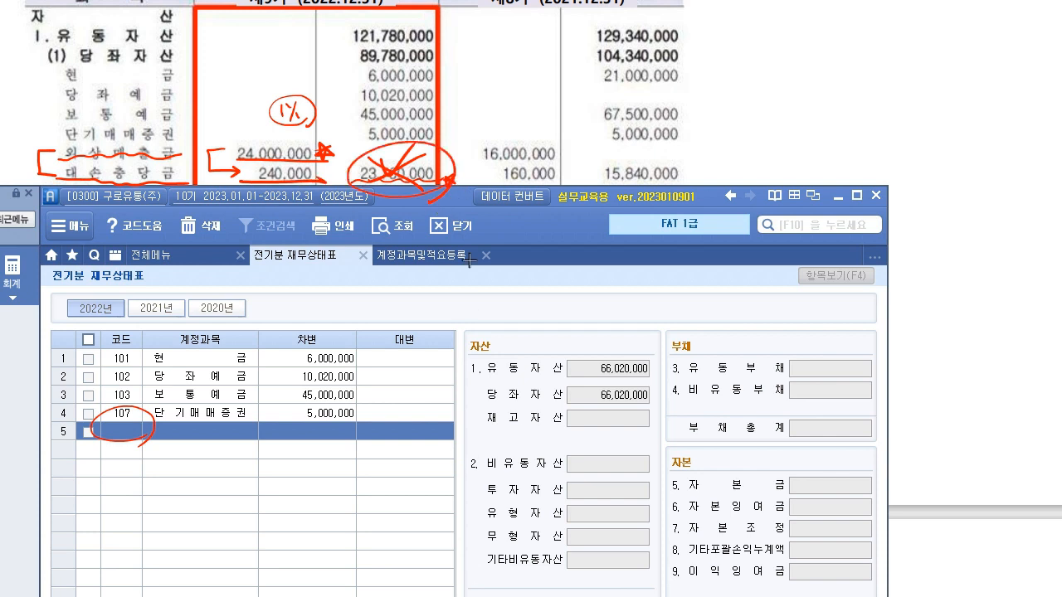
pyautogui.hotkey('ctrl', 'z')
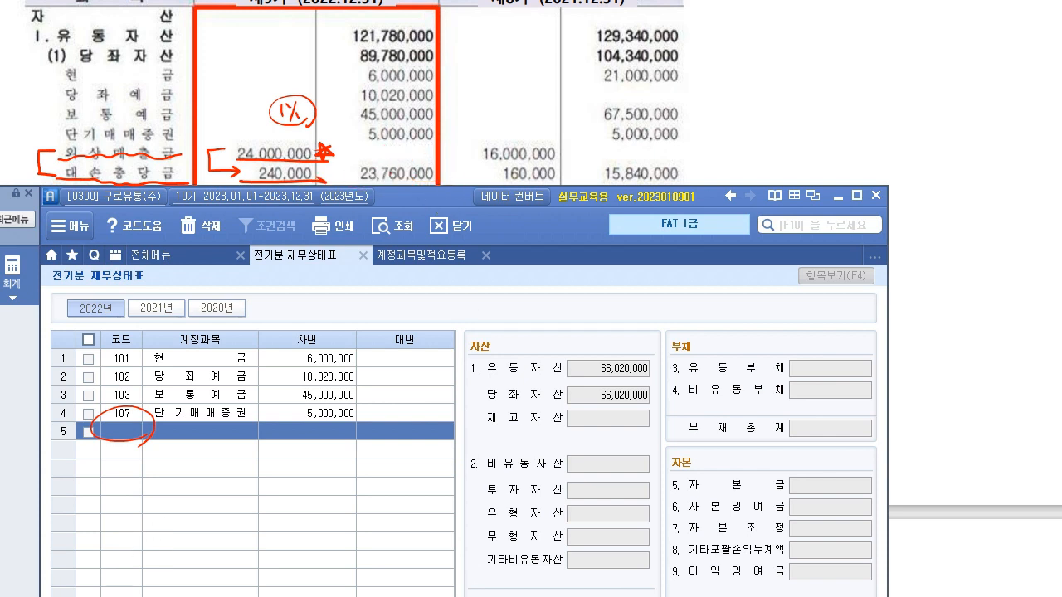
# Search the account code help for 외상, enter account 108 외상매출금 in the fifth row, and set its debit (차변) amount to 24,000,000.
pyautogui.press('Up')
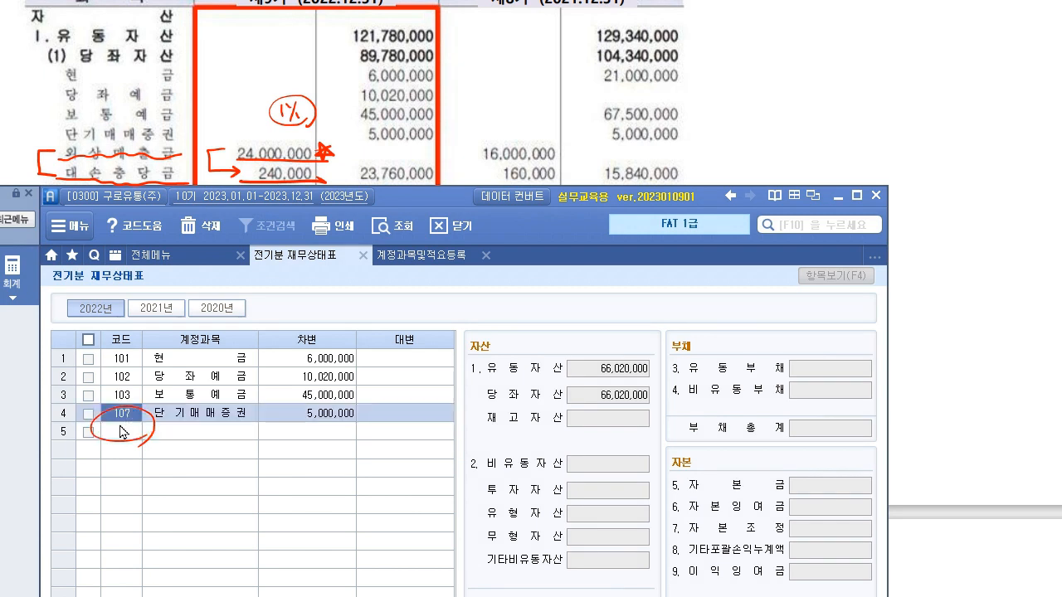
pyautogui.click(121, 432)
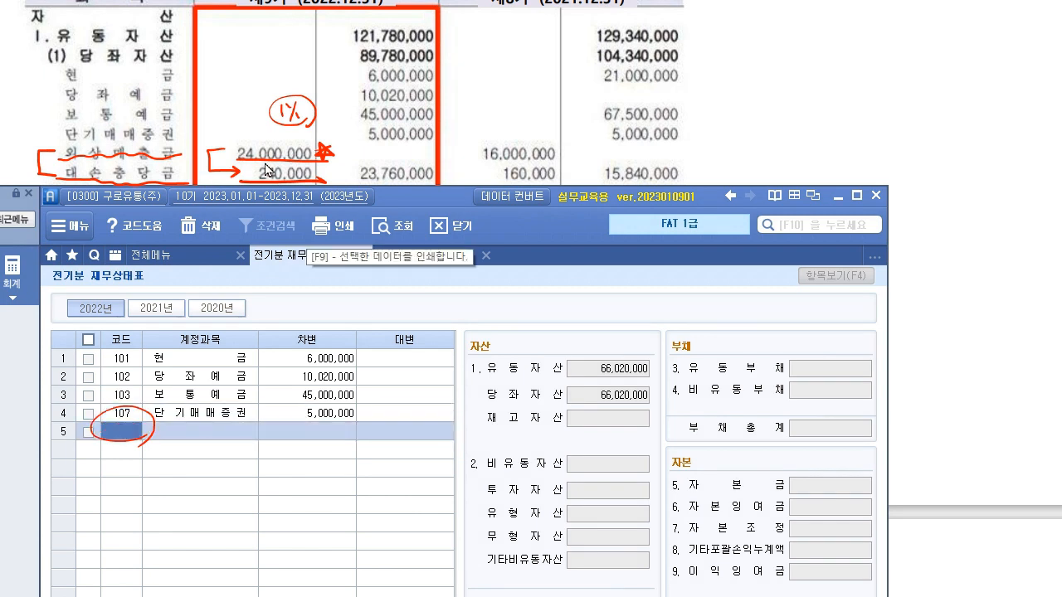
pyautogui.write('이')
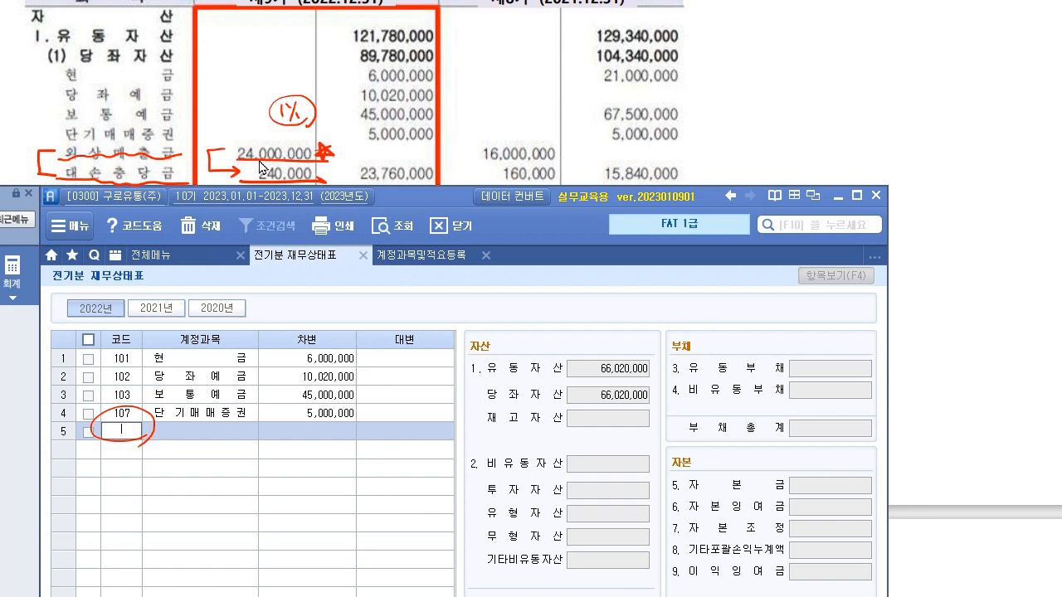
pyautogui.press('Escape')
pyautogui.press('F2')
pyautogui.write('외상')
pyautogui.press('Return')
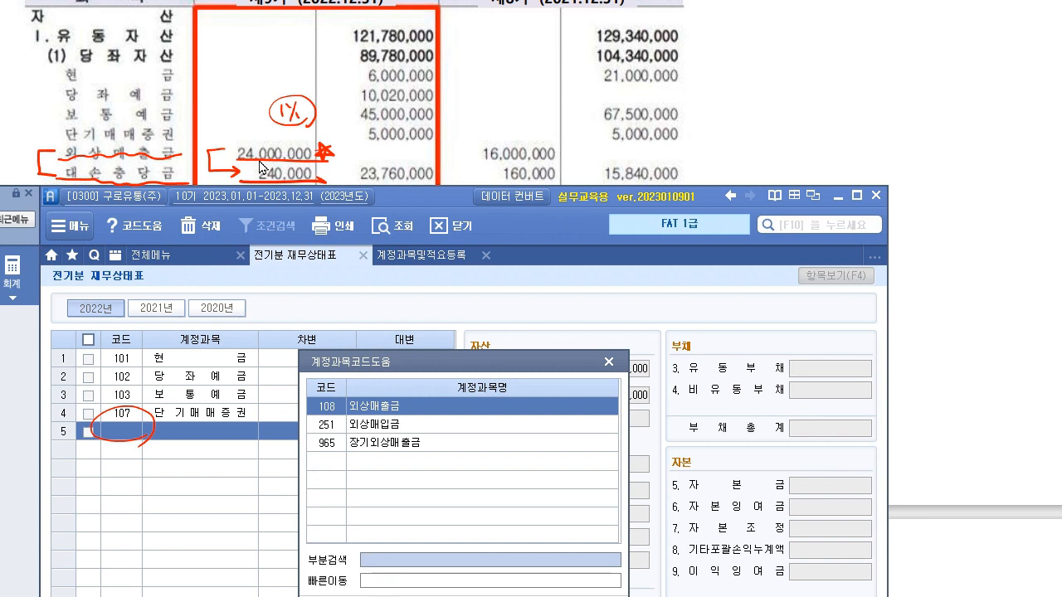
pyautogui.click(395, 410)
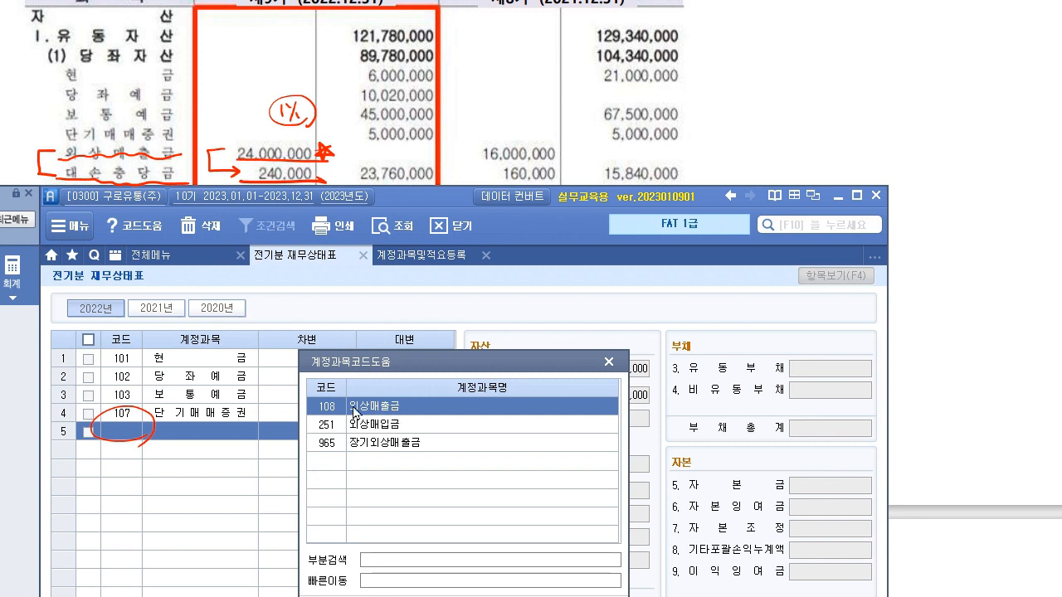
pyautogui.doubleClick(394, 402)
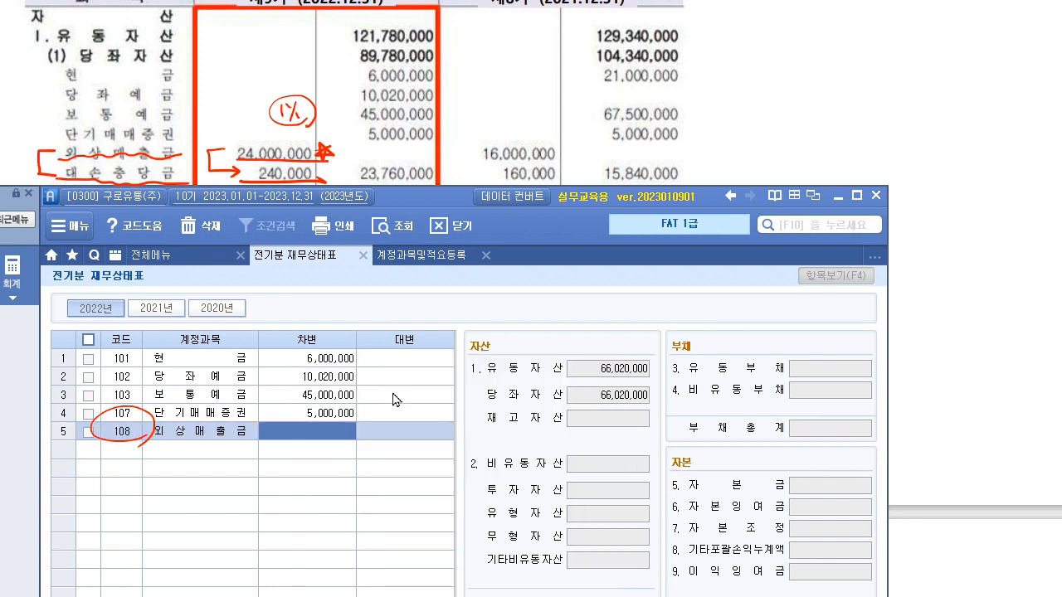
pyautogui.write('24,000,000')
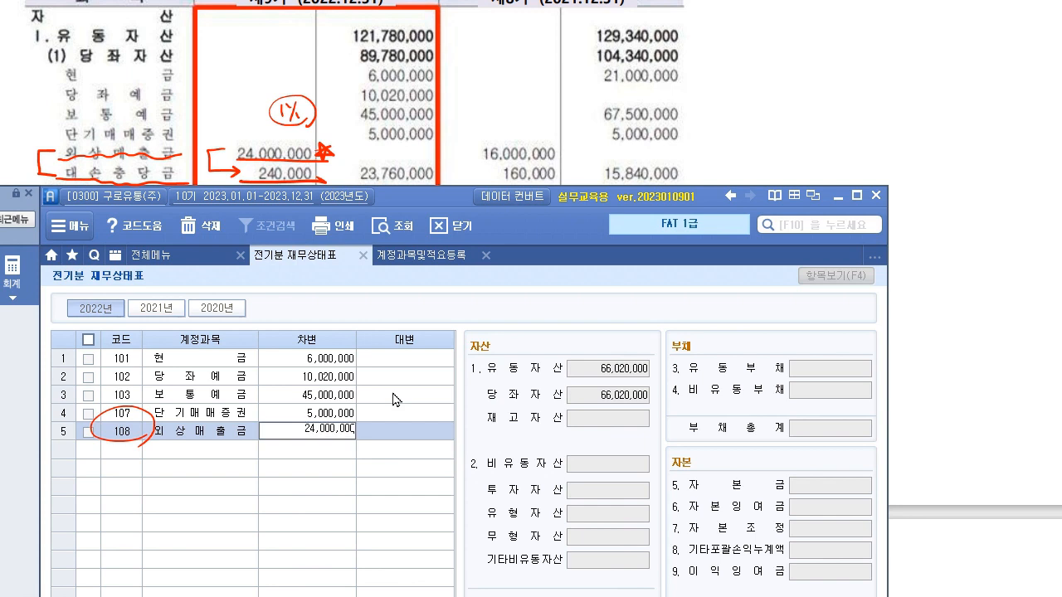
pyautogui.press('Return')
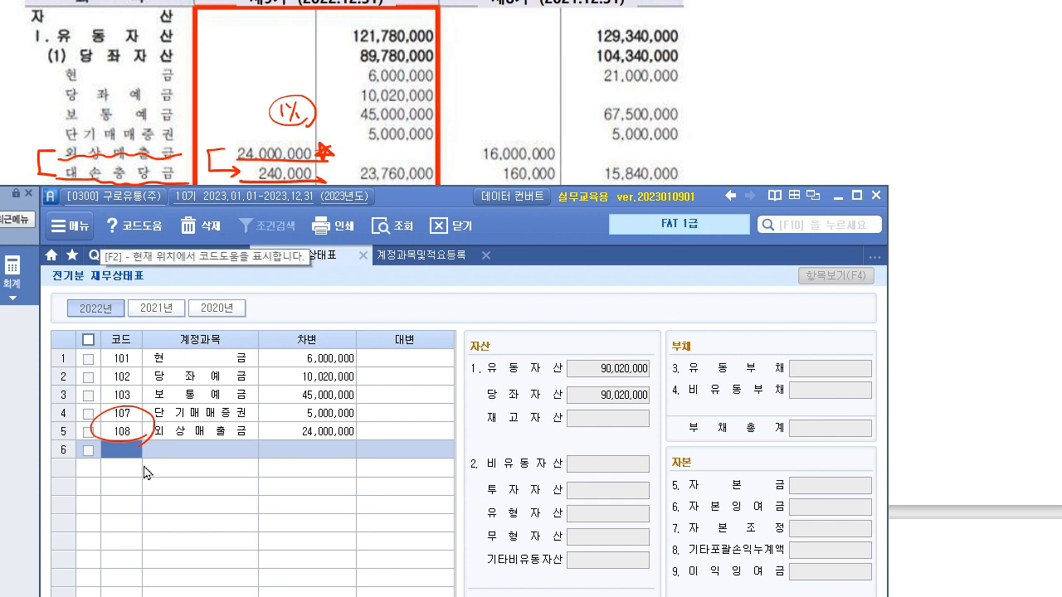
# Search the account code help by partial name (부분검색) for 대손충 from the sixth row.
pyautogui.press('F2')
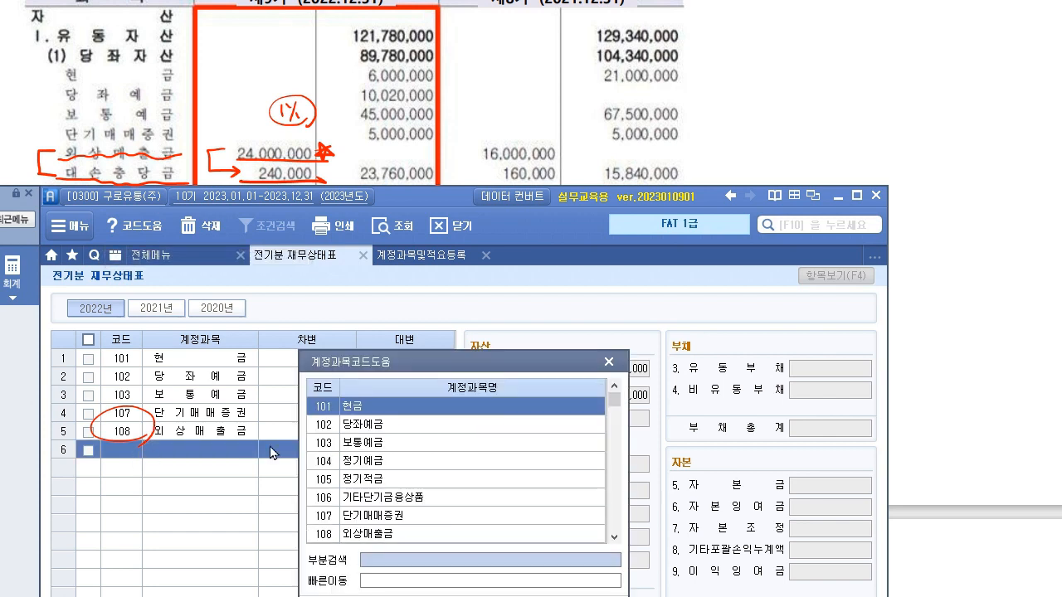
pyautogui.write('대손충')
pyautogui.press('Return')
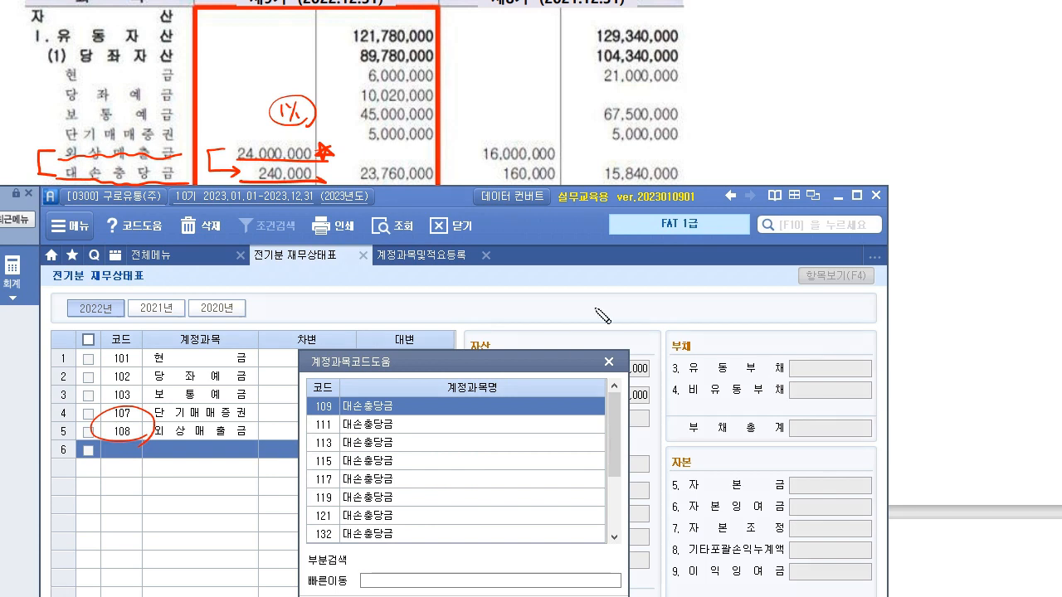
# Compare the codes of the identically named 대손충당금 accounts in the code help and close it without choosing one.
pyautogui.moveTo(434, 401)
pyautogui.mouseDown()
pyautogui.moveTo(453, 430)
pyautogui.moveTo(427, 524)
pyautogui.mouseUp()
pyautogui.moveTo(512, 440)
pyautogui.mouseDown()
pyautogui.moveTo(514, 463)
pyautogui.moveTo(541, 471)
pyautogui.moveTo(497, 430)
pyautogui.mouseUp()
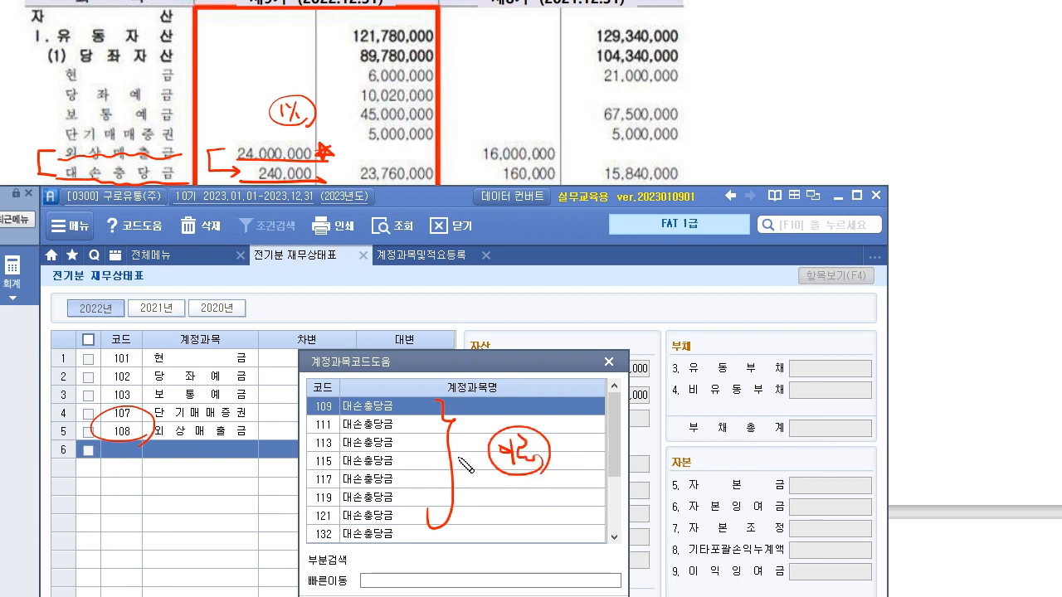
pyautogui.moveTo(342, 409); pyautogui.dragTo(397, 406)
pyautogui.moveTo(452, 358)
pyautogui.mouseDown()
pyautogui.moveTo(390, 398)
pyautogui.moveTo(405, 425)
pyautogui.mouseUp()
pyautogui.moveTo(497, 410); pyautogui.dragTo(412, 469)
pyautogui.moveTo(531, 425); pyautogui.dragTo(412, 504)
pyautogui.moveTo(524, 455); pyautogui.dragTo(471, 521)
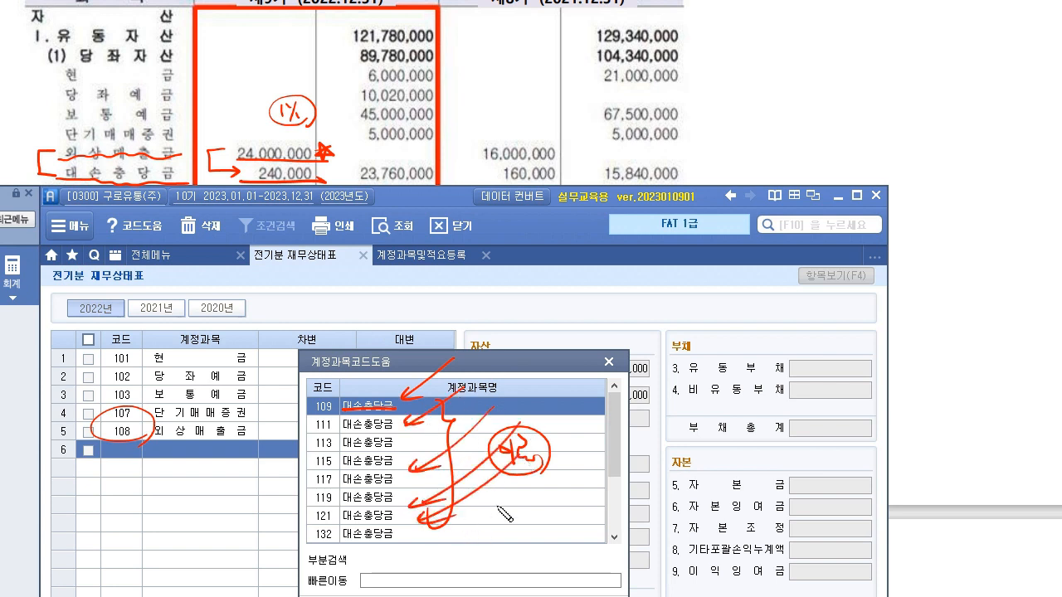
pyautogui.moveTo(405, 413); pyautogui.dragTo(393, 558)
pyautogui.moveTo(315, 392)
pyautogui.mouseDown()
pyautogui.moveTo(299, 571)
pyautogui.moveTo(345, 546)
pyautogui.mouseUp()
pyautogui.moveTo(348, 380); pyautogui.dragTo(298, 498)
pyautogui.moveTo(452, 511)
pyautogui.mouseDown()
pyautogui.moveTo(469, 524)
pyautogui.moveTo(473, 488)
pyautogui.mouseUp()
pyautogui.moveTo(325, 402)
pyautogui.mouseDown()
pyautogui.moveTo(452, 327)
pyautogui.moveTo(494, 320)
pyautogui.moveTo(527, 332)
pyautogui.moveTo(563, 309)
pyautogui.mouseUp()
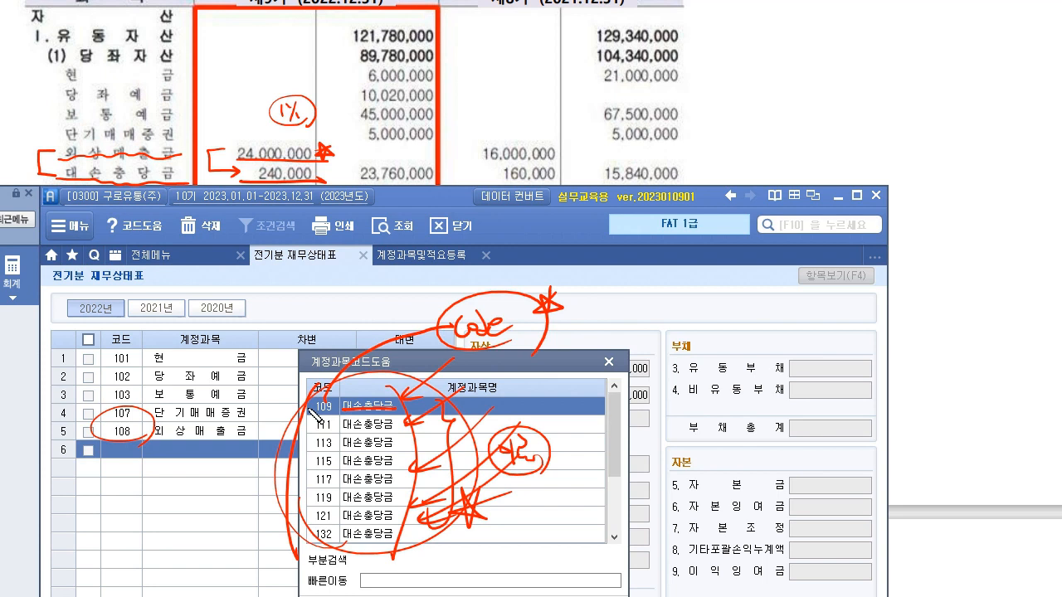
pyautogui.press('e')
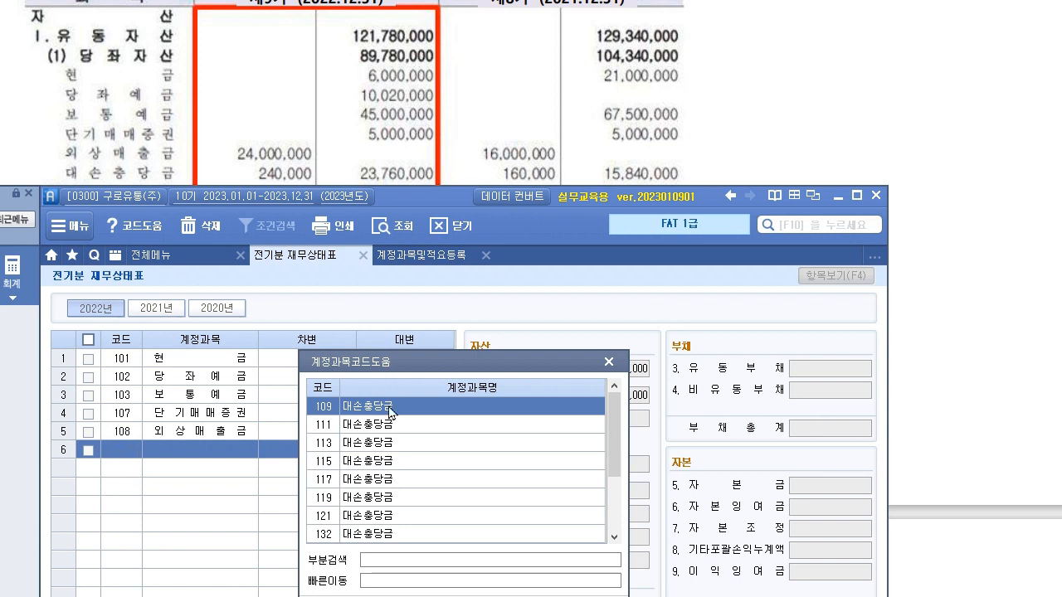
pyautogui.click(609, 362)
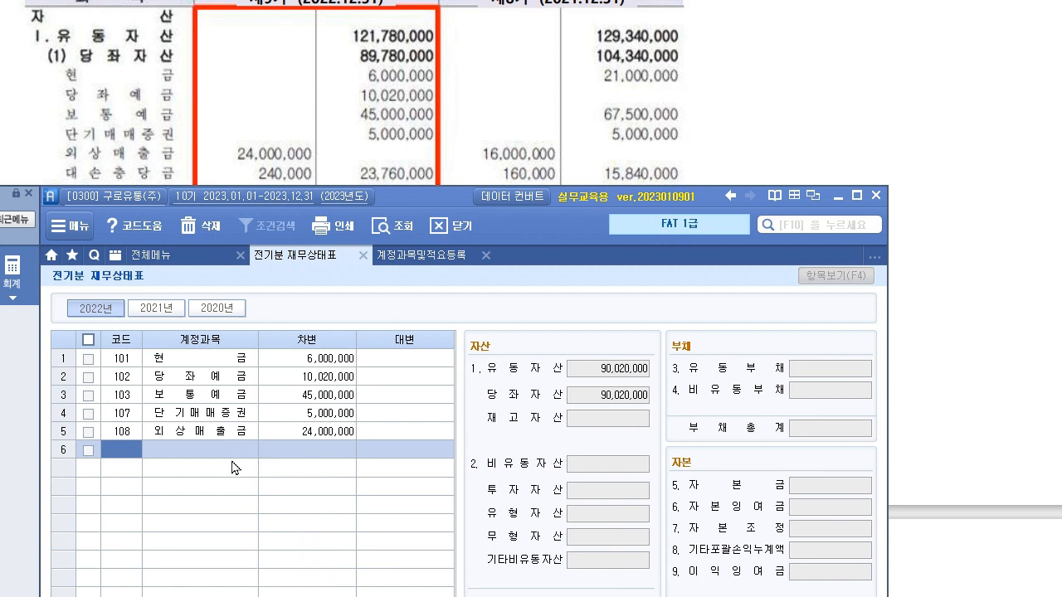
# Open 계정과목및적요등록, bring its account list fully into view, and examine how the codes of 외상매출금 and the 대손충당금 below it relate.
pyautogui.click(445, 259)
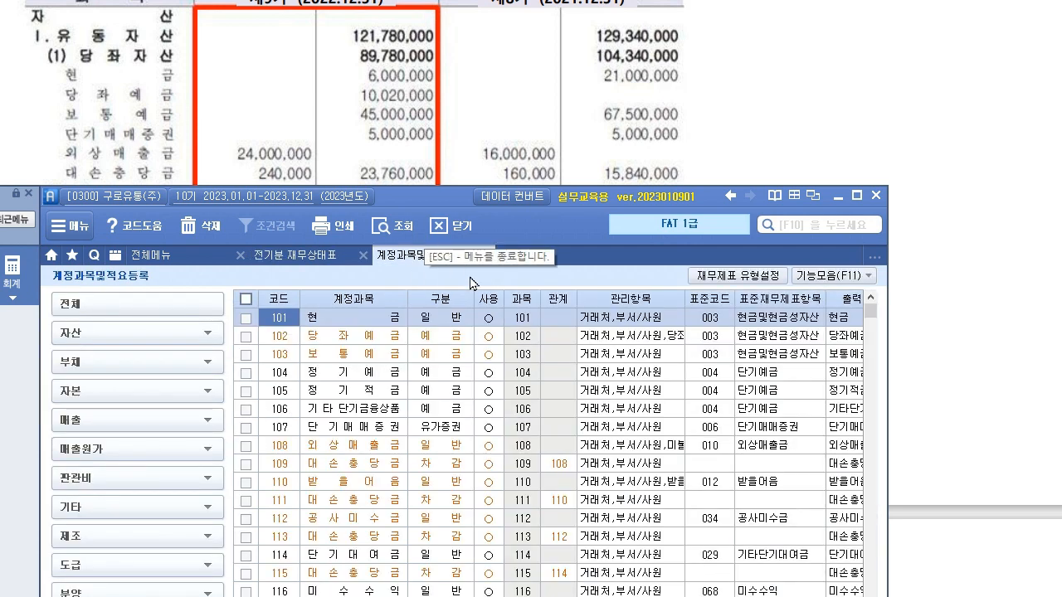
pyautogui.moveTo(456, 197); pyautogui.dragTo(470, 24)
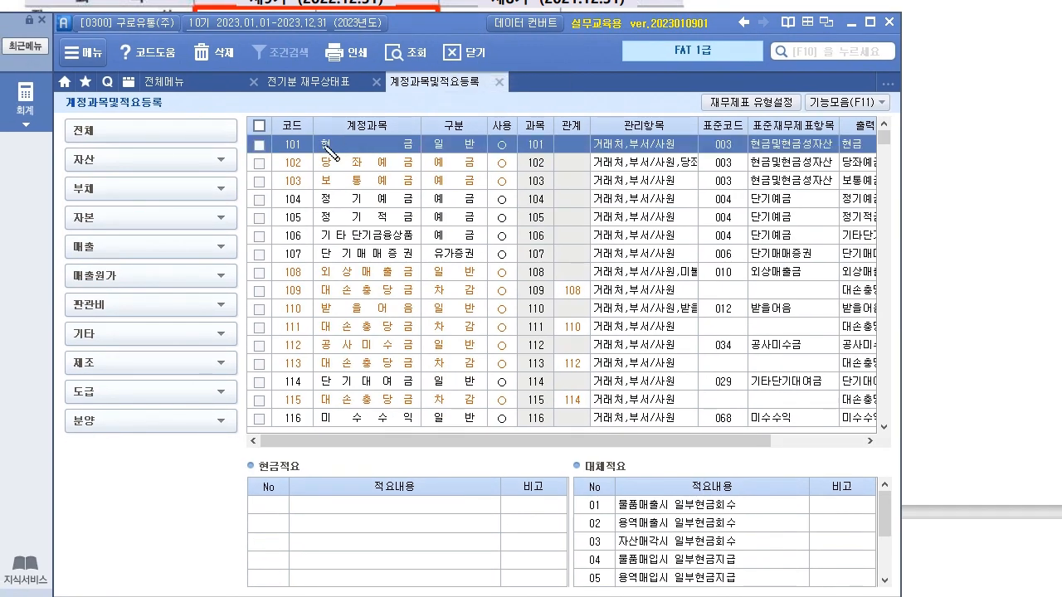
pyautogui.click(271, 272)
pyautogui.moveTo(272, 272)
pyautogui.mouseDown()
pyautogui.moveTo(271, 292)
pyautogui.moveTo(290, 298)
pyautogui.moveTo(299, 280)
pyautogui.mouseUp()
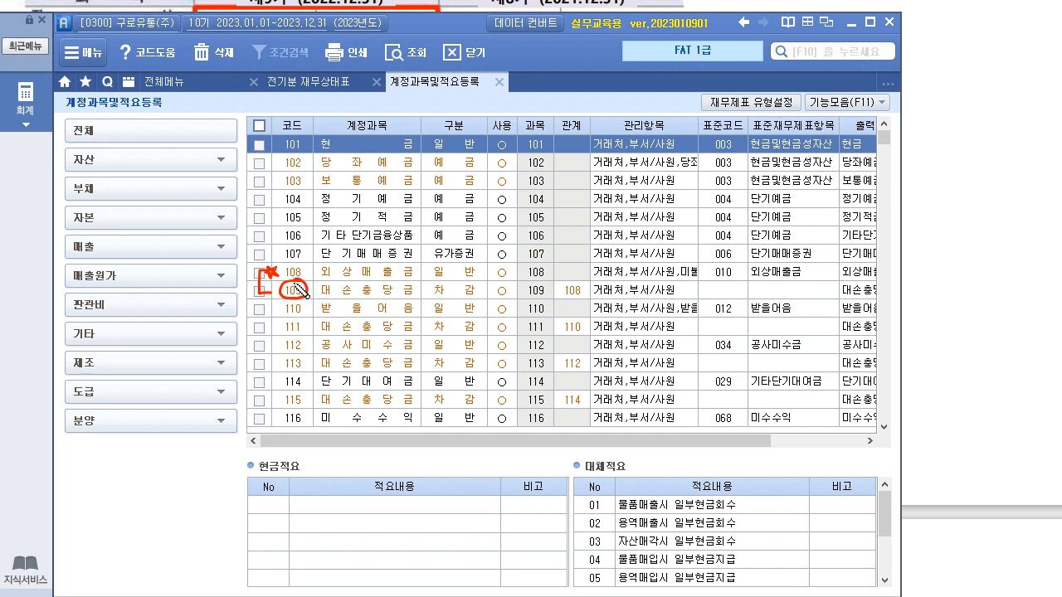
# Examine the 구분 and 관계 columns of the 대손충당금 rows 109 and 111 against 외상매출금 and 받을어음 above them.
pyautogui.moveTo(422, 296); pyautogui.dragTo(489, 291)
pyautogui.moveTo(597, 133)
pyautogui.mouseDown()
pyautogui.moveTo(586, 155)
pyautogui.moveTo(594, 311)
pyautogui.moveTo(554, 273)
pyautogui.moveTo(566, 284)
pyautogui.mouseUp()
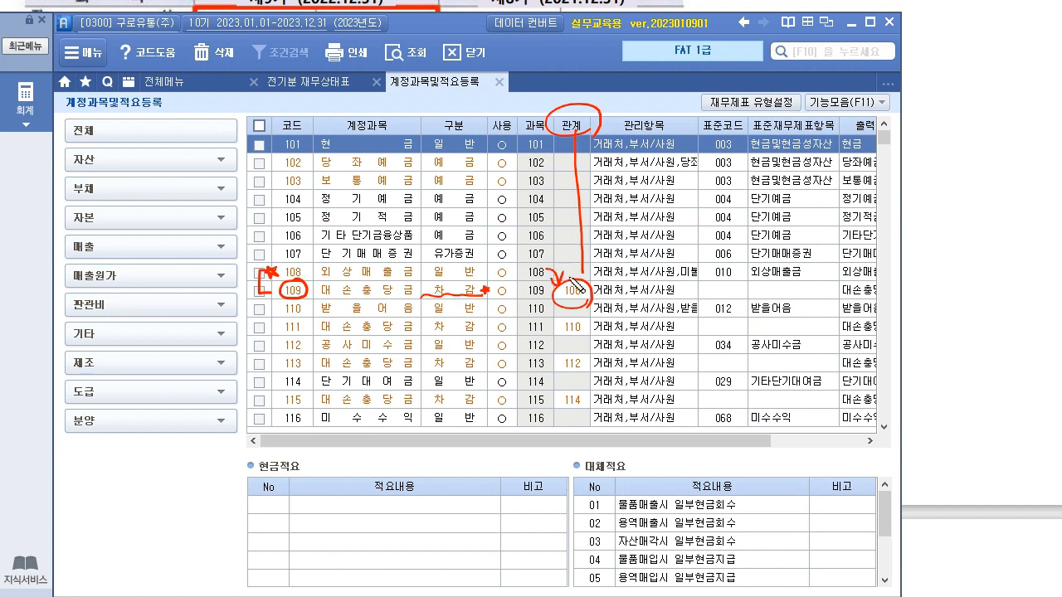
pyautogui.moveTo(308, 307)
pyautogui.mouseDown()
pyautogui.moveTo(312, 289)
pyautogui.moveTo(290, 300)
pyautogui.moveTo(316, 287)
pyautogui.moveTo(417, 294)
pyautogui.mouseUp()
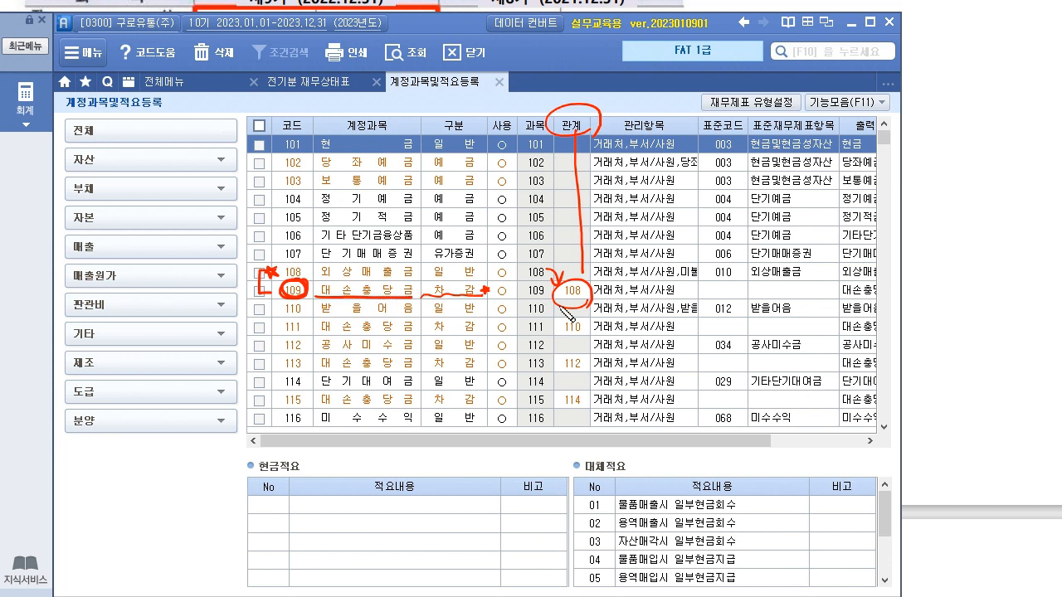
pyautogui.moveTo(593, 292); pyautogui.dragTo(591, 311)
pyautogui.moveTo(428, 297); pyautogui.dragTo(502, 299)
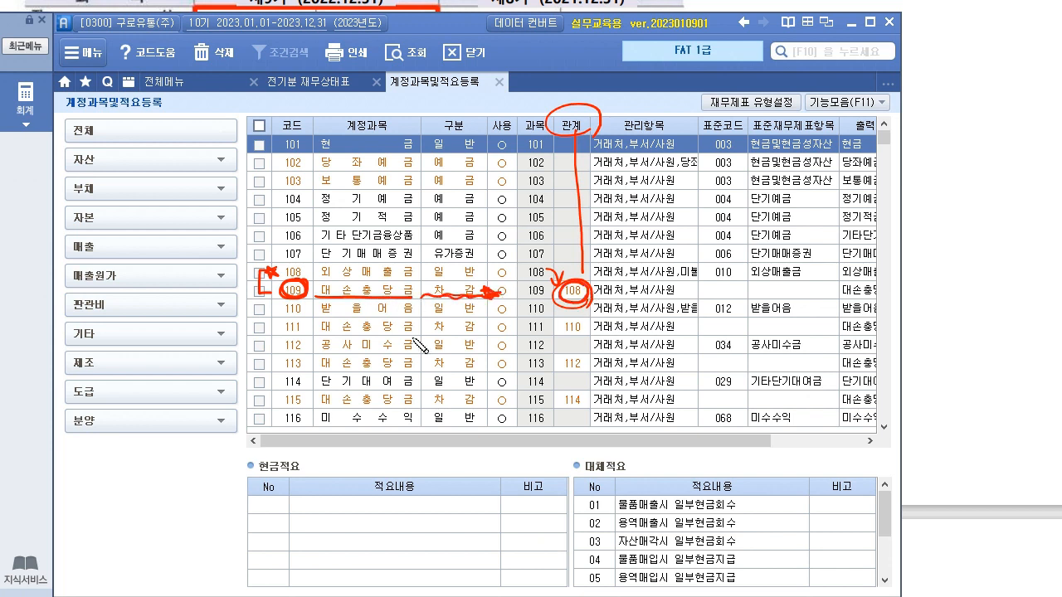
pyautogui.moveTo(277, 306)
pyautogui.mouseDown()
pyautogui.moveTo(259, 306)
pyautogui.moveTo(274, 327)
pyautogui.moveTo(267, 333)
pyautogui.moveTo(310, 308)
pyautogui.mouseUp()
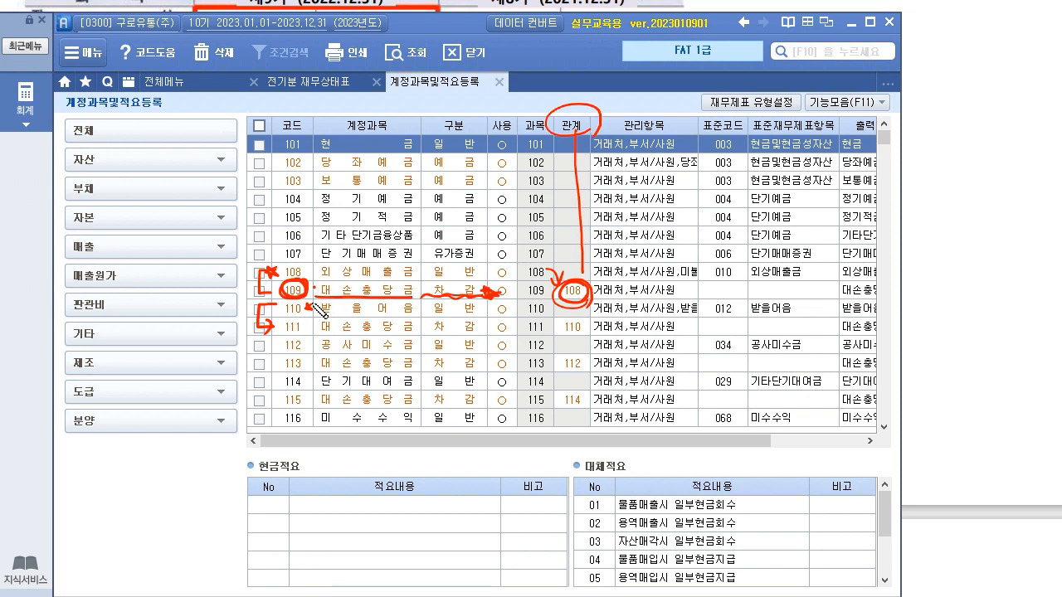
pyautogui.moveTo(253, 239)
pyautogui.mouseDown()
pyautogui.moveTo(253, 419)
pyautogui.moveTo(264, 390)
pyautogui.mouseUp()
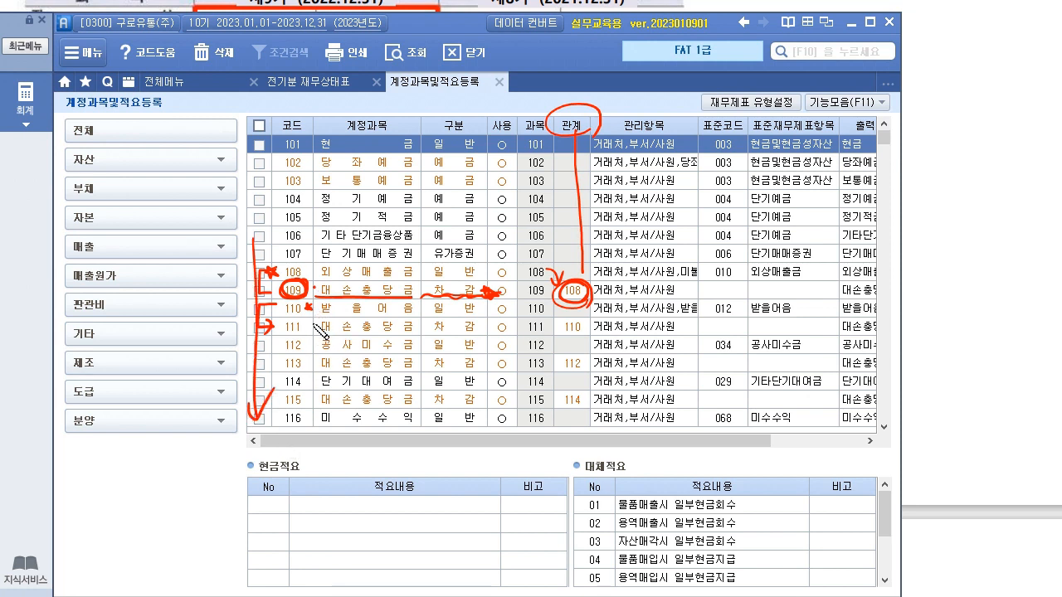
pyautogui.moveTo(297, 317)
pyautogui.mouseDown()
pyautogui.moveTo(292, 338)
pyautogui.moveTo(283, 322)
pyautogui.moveTo(564, 336)
pyautogui.moveTo(585, 319)
pyautogui.moveTo(581, 337)
pyautogui.mouseUp()
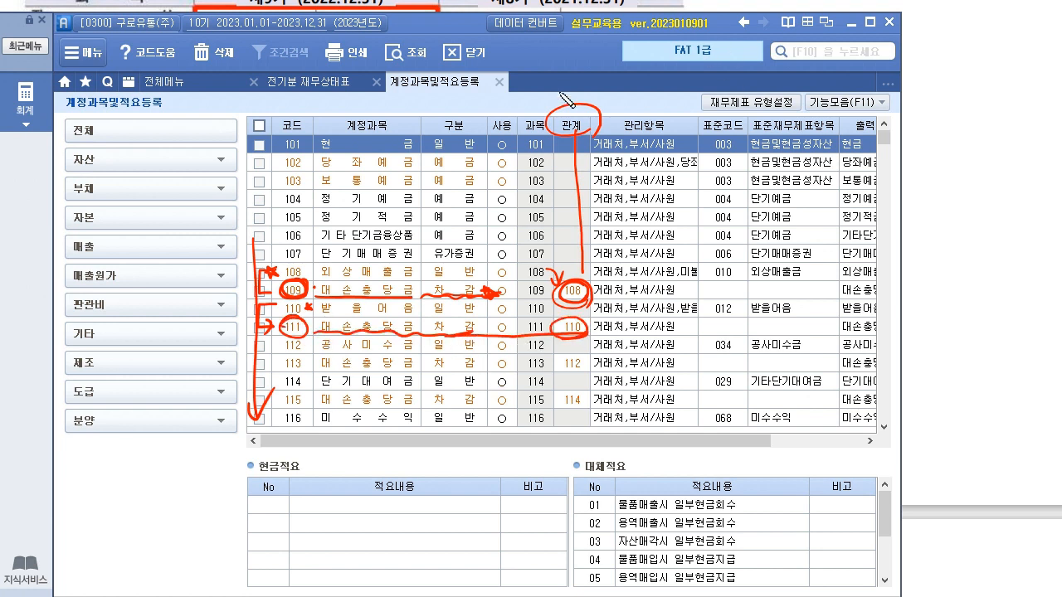
pyautogui.press('Delete')
pyautogui.moveTo(280, 267)
pyautogui.mouseDown()
pyautogui.moveTo(265, 281)
pyautogui.moveTo(283, 294)
pyautogui.moveTo(271, 287)
pyautogui.moveTo(285, 326)
pyautogui.moveTo(277, 320)
pyautogui.mouseUp()
pyautogui.press('Delete')
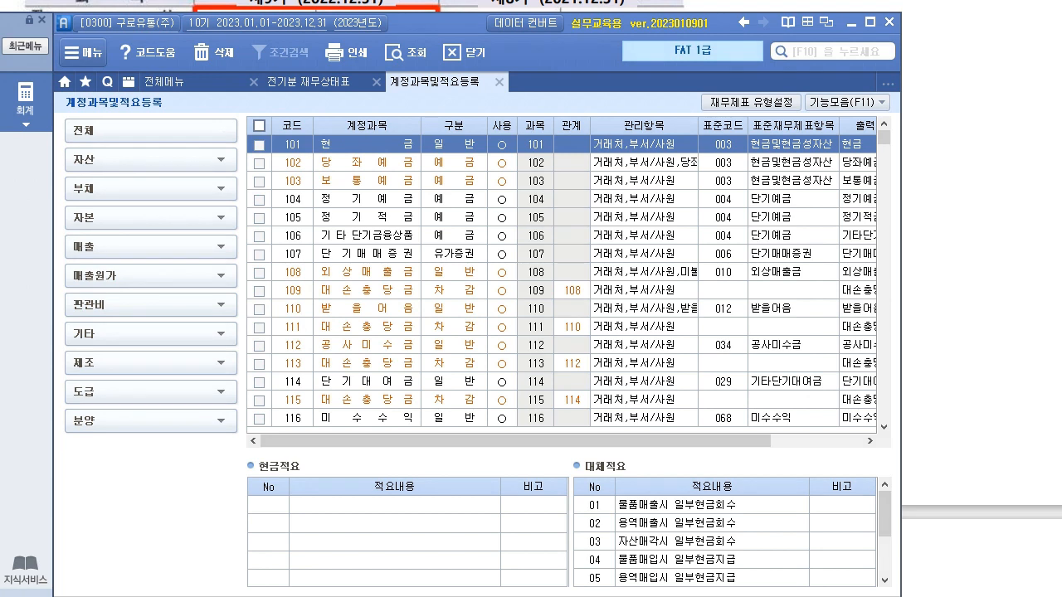
# Show the 유형자산 accounts under 비유동자산 and examine how each 감가상각누계액 code relates to the asset above it.
pyautogui.click(222, 162)
pyautogui.click(222, 210)
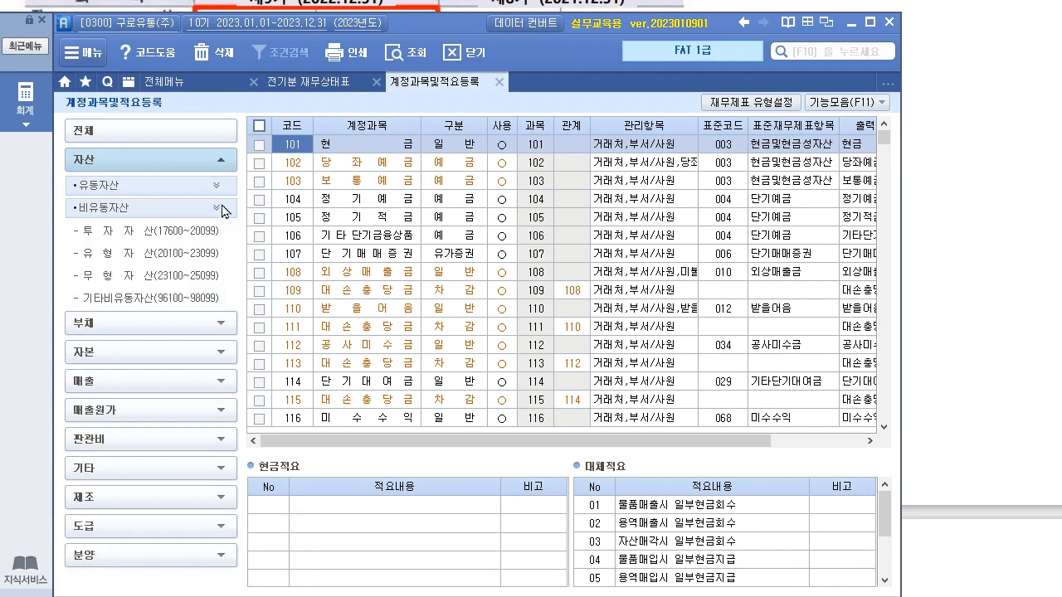
pyautogui.click(119, 255)
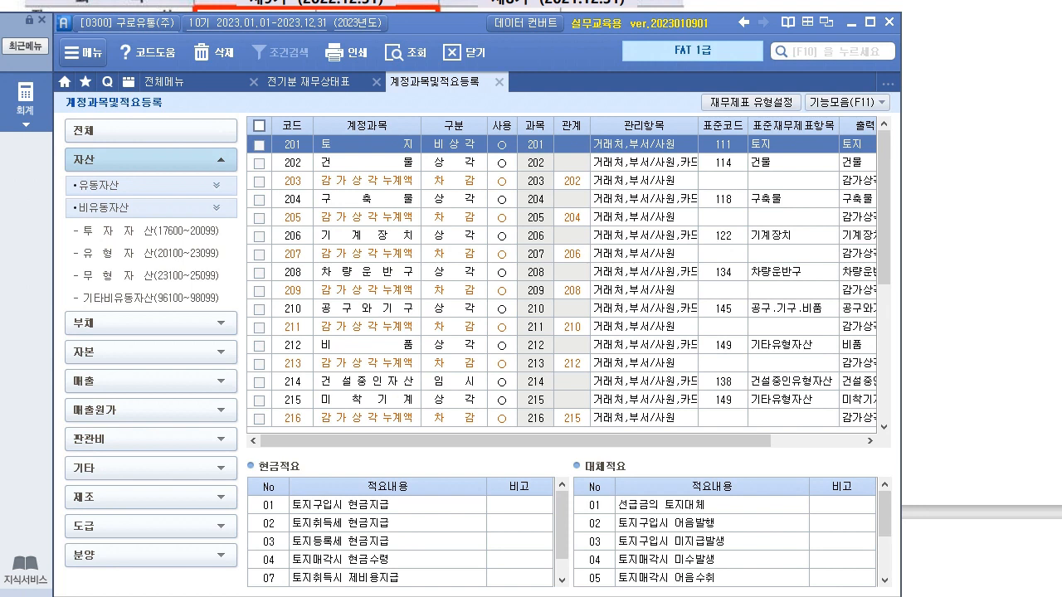
pyautogui.moveTo(315, 156)
pyautogui.mouseDown()
pyautogui.moveTo(484, 156)
pyautogui.moveTo(423, 139)
pyautogui.moveTo(497, 155)
pyautogui.mouseUp()
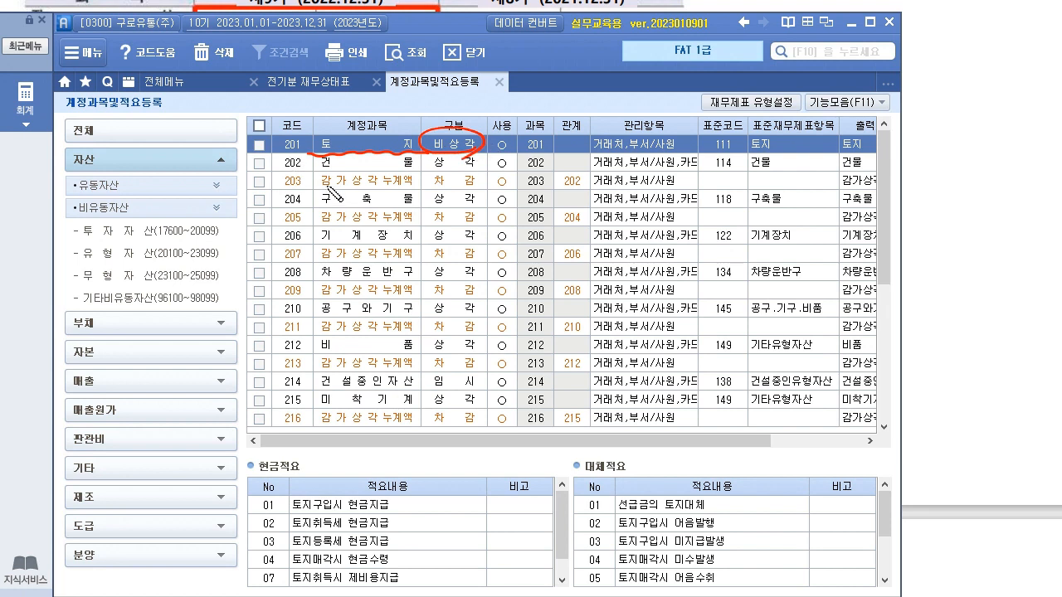
pyautogui.moveTo(282, 151)
pyautogui.mouseDown()
pyautogui.moveTo(319, 151)
pyautogui.moveTo(277, 180)
pyautogui.moveTo(418, 185)
pyautogui.mouseUp()
pyautogui.moveTo(303, 171); pyautogui.dragTo(305, 191)
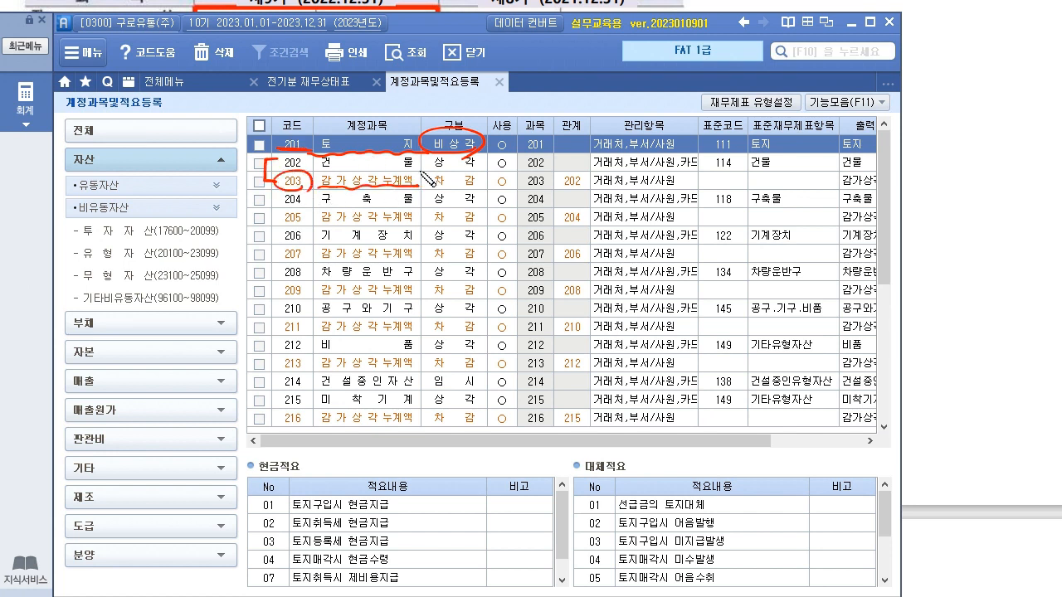
pyautogui.moveTo(423, 185); pyautogui.dragTo(494, 183)
pyautogui.moveTo(587, 177)
pyautogui.mouseDown()
pyautogui.moveTo(566, 170)
pyautogui.moveTo(581, 196)
pyautogui.moveTo(590, 178)
pyautogui.mouseUp()
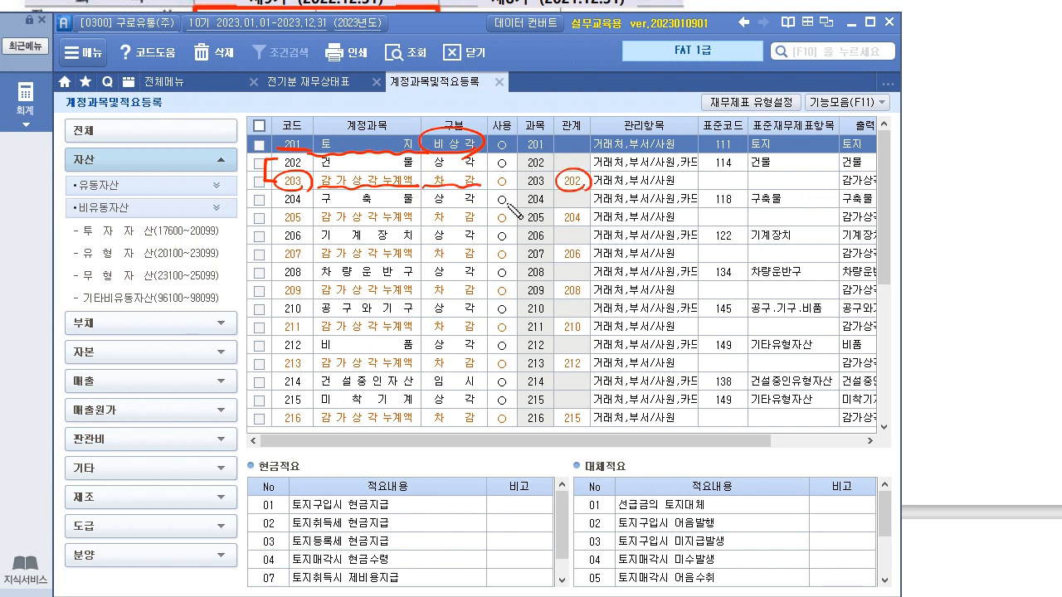
pyautogui.moveTo(300, 222)
pyautogui.mouseDown()
pyautogui.moveTo(289, 245)
pyautogui.moveTo(262, 248)
pyautogui.moveTo(286, 254)
pyautogui.moveTo(279, 280)
pyautogui.moveTo(307, 264)
pyautogui.mouseUp()
pyautogui.moveTo(271, 268)
pyautogui.mouseDown()
pyautogui.moveTo(258, 283)
pyautogui.moveTo(317, 305)
pyautogui.mouseUp()
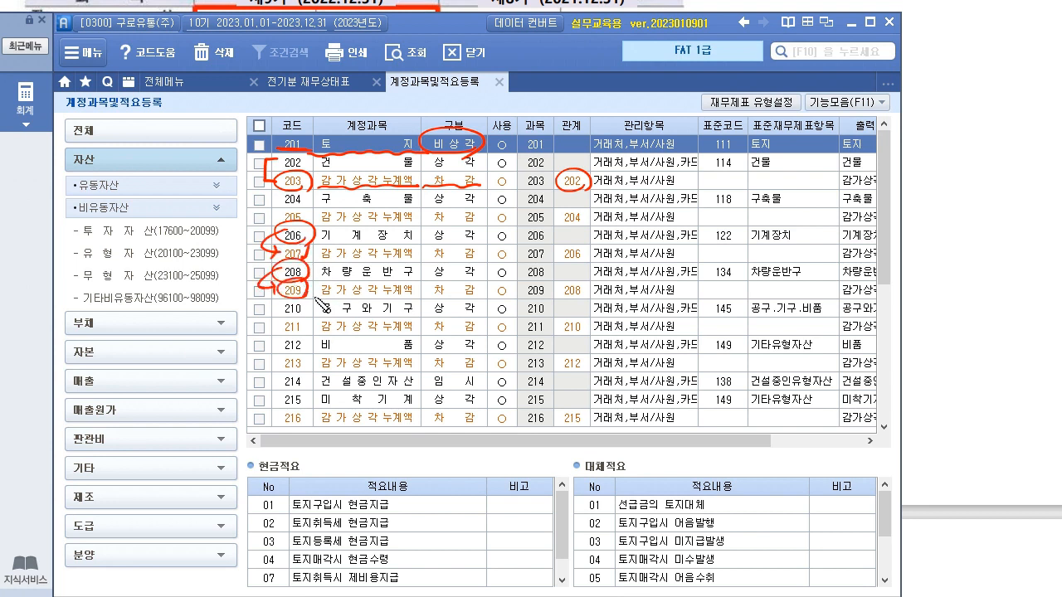
pyautogui.press('Delete')
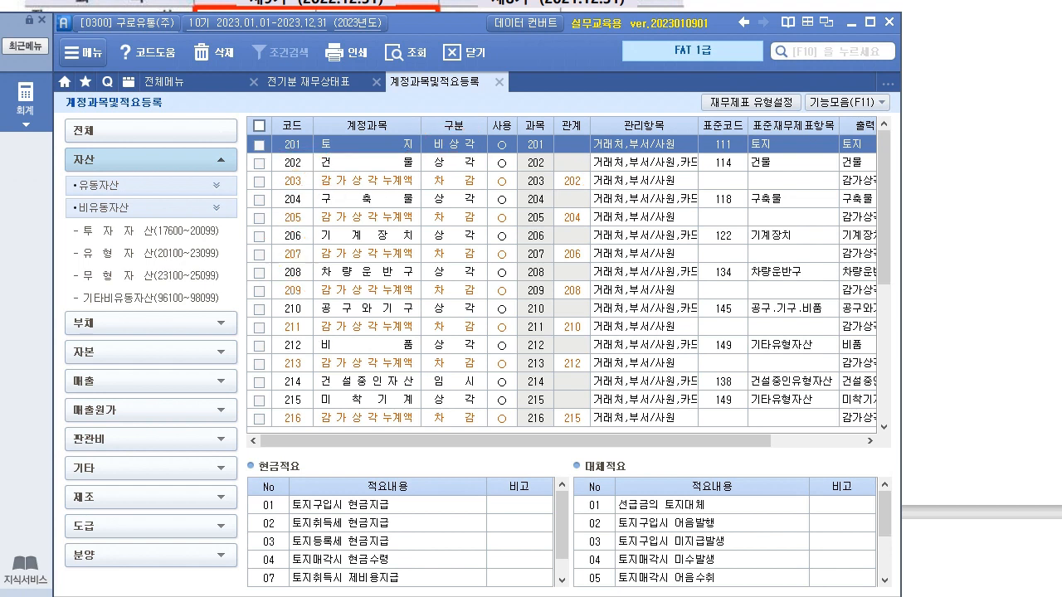
pyautogui.moveTo(305, 170)
pyautogui.mouseDown()
pyautogui.moveTo(309, 160)
pyautogui.moveTo(267, 191)
pyautogui.moveTo(308, 197)
pyautogui.mouseUp()
pyautogui.moveTo(423, 362)
pyautogui.mouseDown()
pyautogui.moveTo(422, 157)
pyautogui.moveTo(340, 390)
pyautogui.mouseUp()
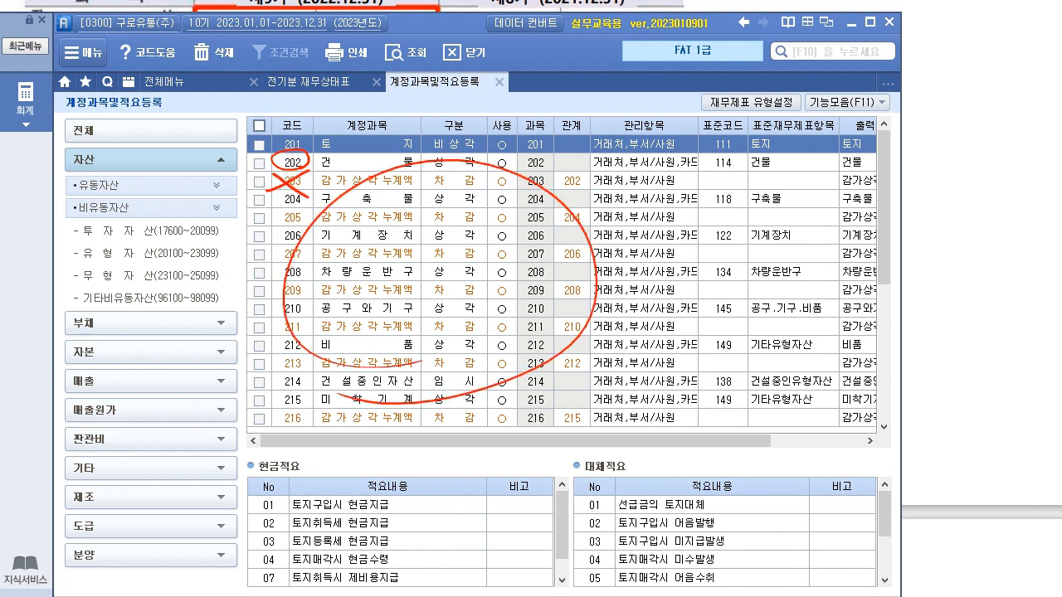
pyautogui.press('Escape')
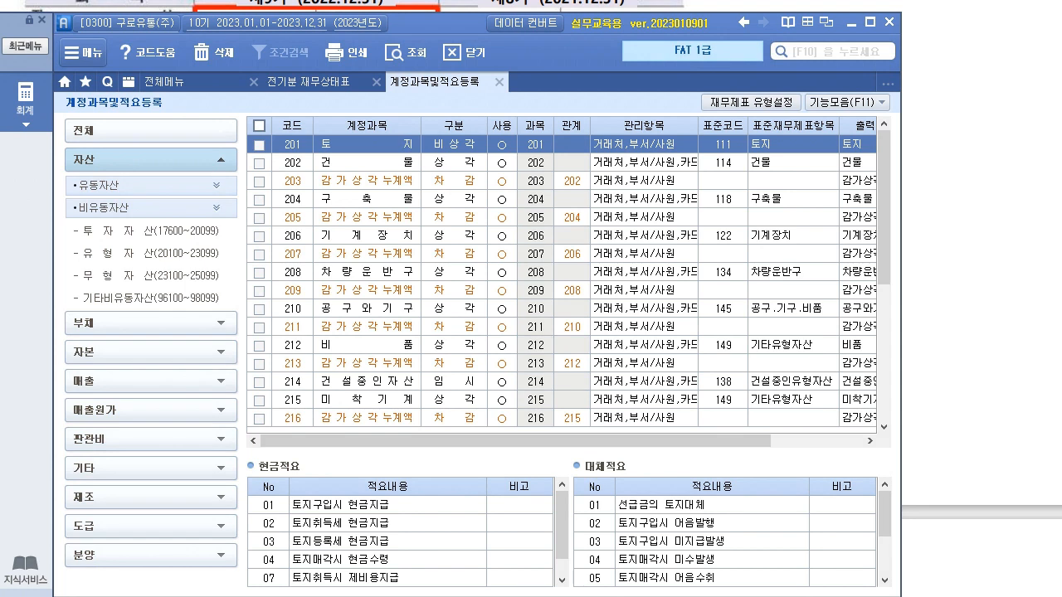
# Return to 전기분 재무상태표 and move the program window down to uncover the reference balance sheet's 당좌자산 amounts.
pyautogui.click(316, 83)
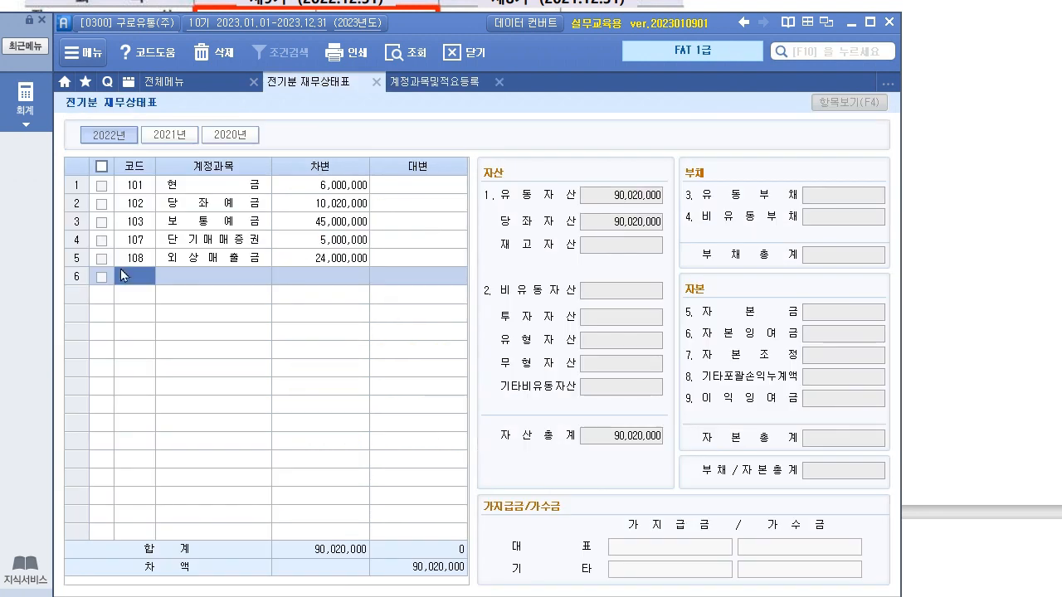
pyautogui.moveTo(459, 23); pyautogui.dragTo(471, 190)
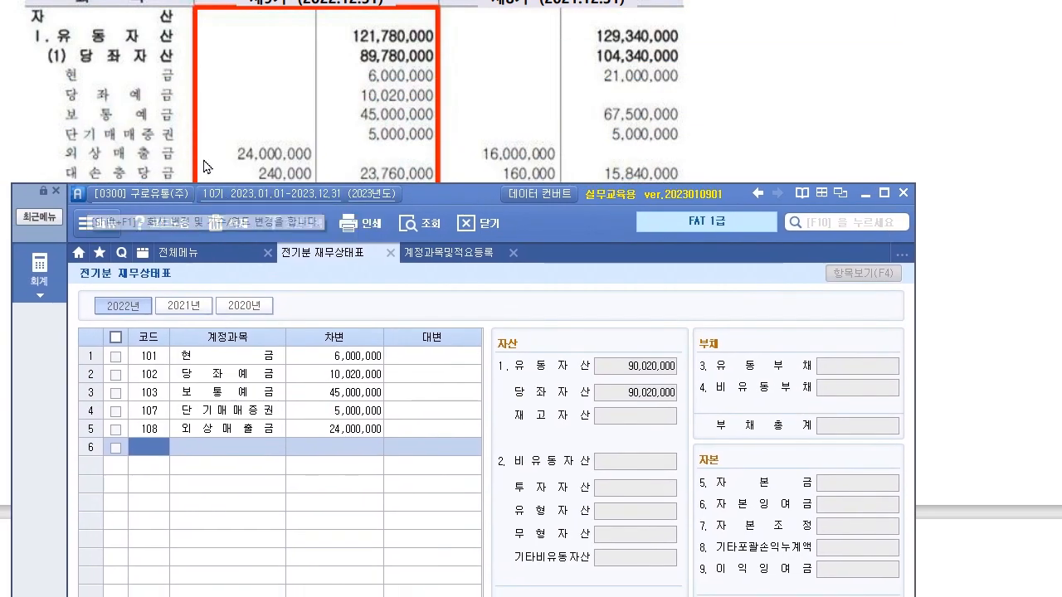
# Enter account 109 대손충당금 in the sixth row and set its credit (대변) amount to 240,000.
pyautogui.click(160, 435)
pyautogui.click(157, 448)
pyautogui.write('109')
pyautogui.press('Return')
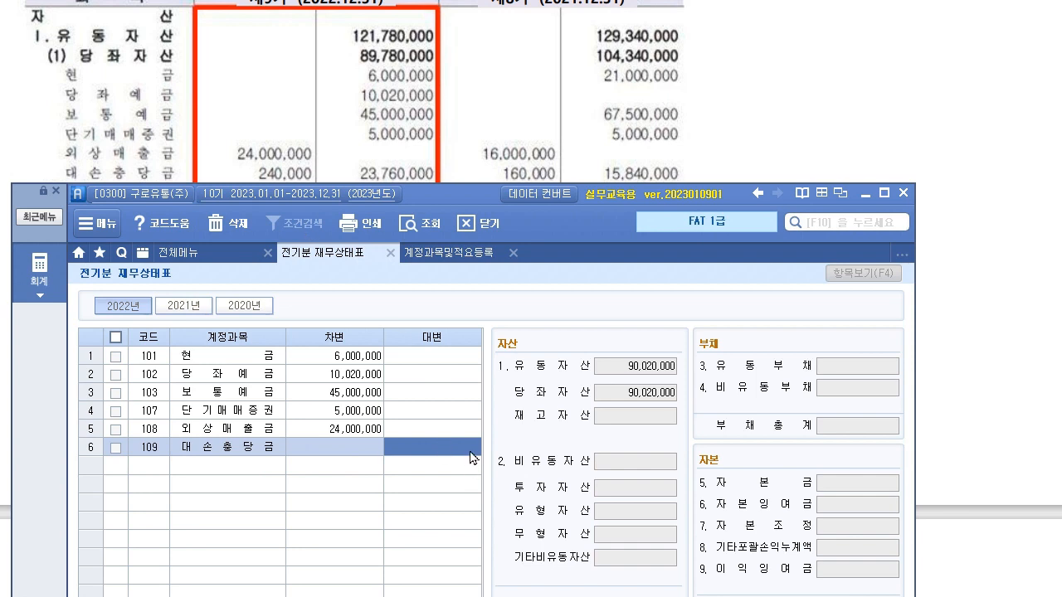
pyautogui.write('24')
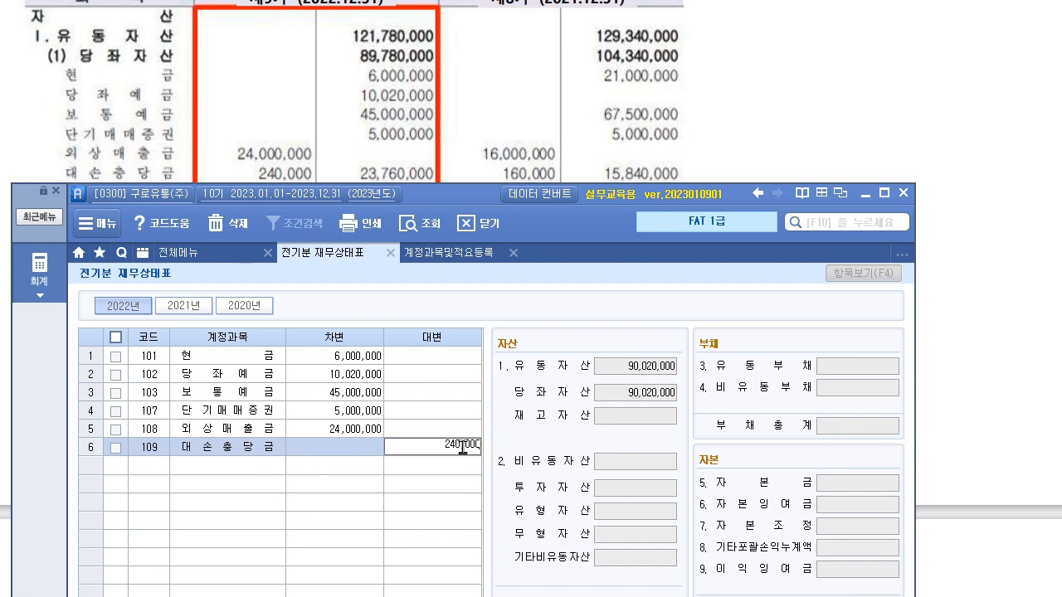
pyautogui.write('0,000')
pyautogui.press('Return')
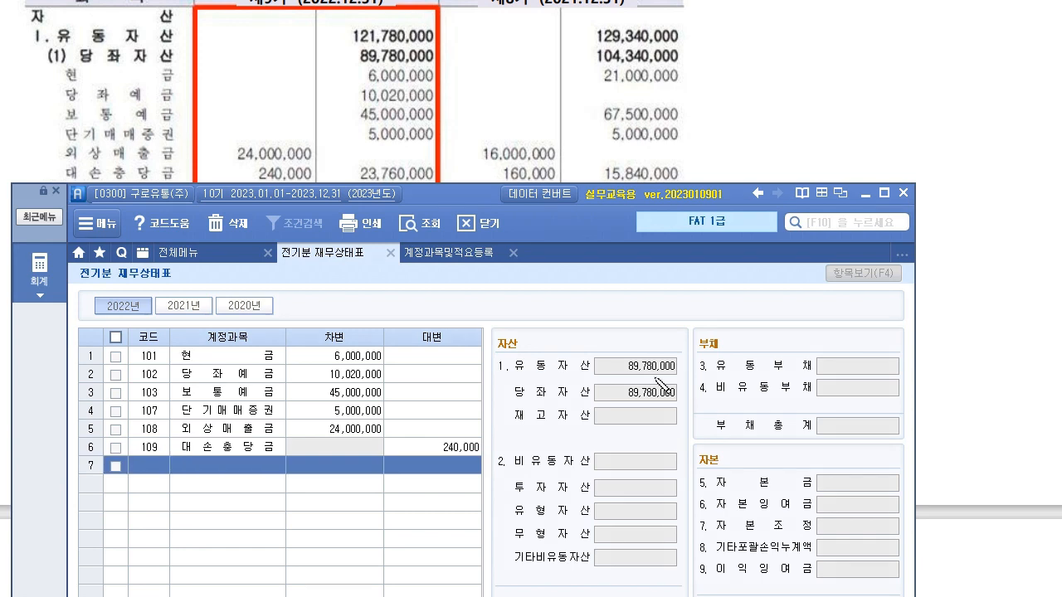
# Examine whether the 대손충당금 credit amount is reflected in the 당좌자산 or the 부채 summary.
pyautogui.moveTo(437, 396); pyautogui.dragTo(437, 409)
pyautogui.moveTo(443, 394); pyautogui.dragTo(442, 420)
pyautogui.moveTo(448, 406)
pyautogui.mouseDown()
pyautogui.moveTo(466, 415)
pyautogui.moveTo(452, 390)
pyautogui.moveTo(818, 308)
pyautogui.moveTo(834, 315)
pyautogui.mouseUp()
pyautogui.moveTo(871, 419); pyautogui.dragTo(929, 423)
pyautogui.moveTo(938, 289); pyautogui.dragTo(795, 439)
pyautogui.moveTo(803, 292); pyautogui.dragTo(904, 452)
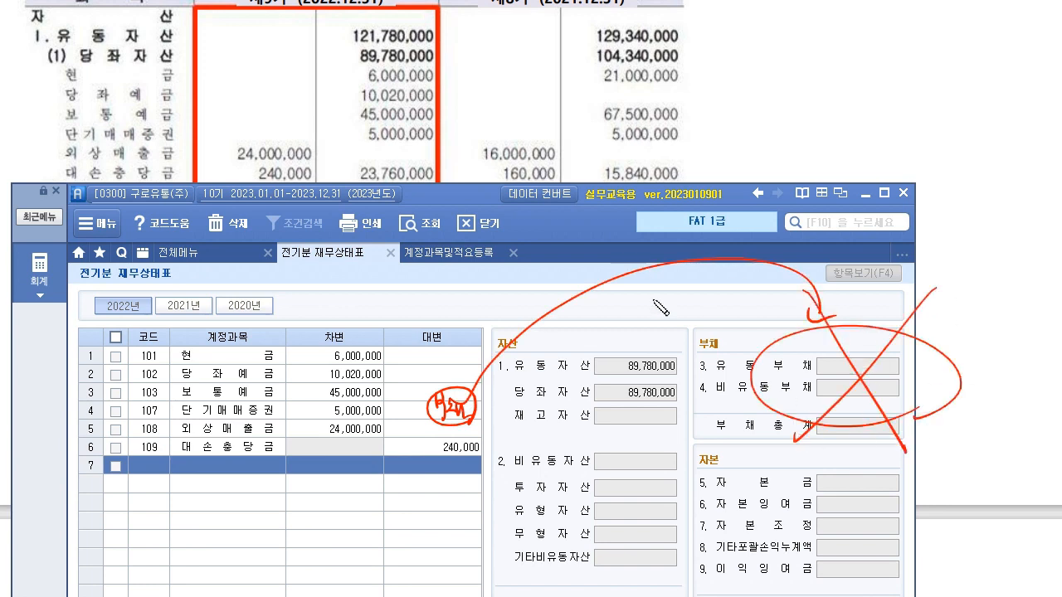
pyautogui.moveTo(497, 466)
pyautogui.mouseDown()
pyautogui.moveTo(570, 400)
pyautogui.moveTo(571, 412)
pyautogui.moveTo(615, 396)
pyautogui.mouseUp()
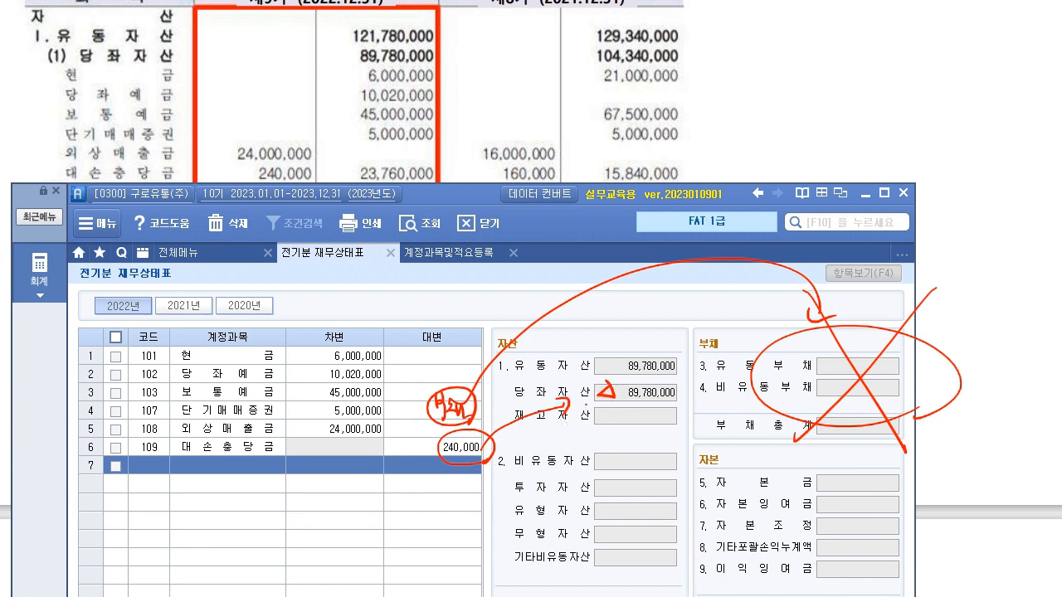
pyautogui.press('Escape')
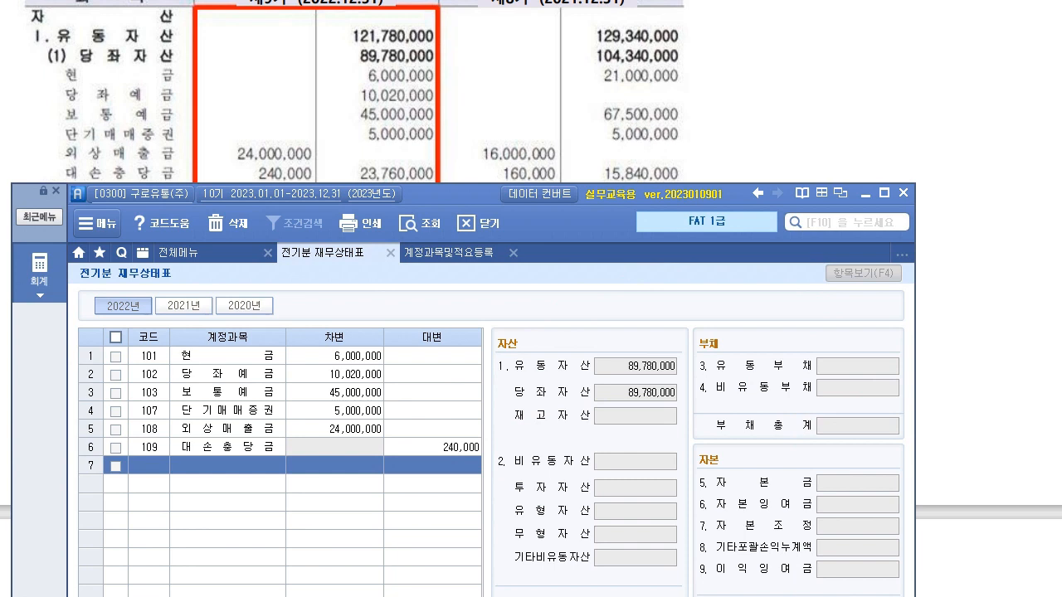
# Delete the sixth row containing account 109 대손충당금.
pyautogui.click(476, 448)
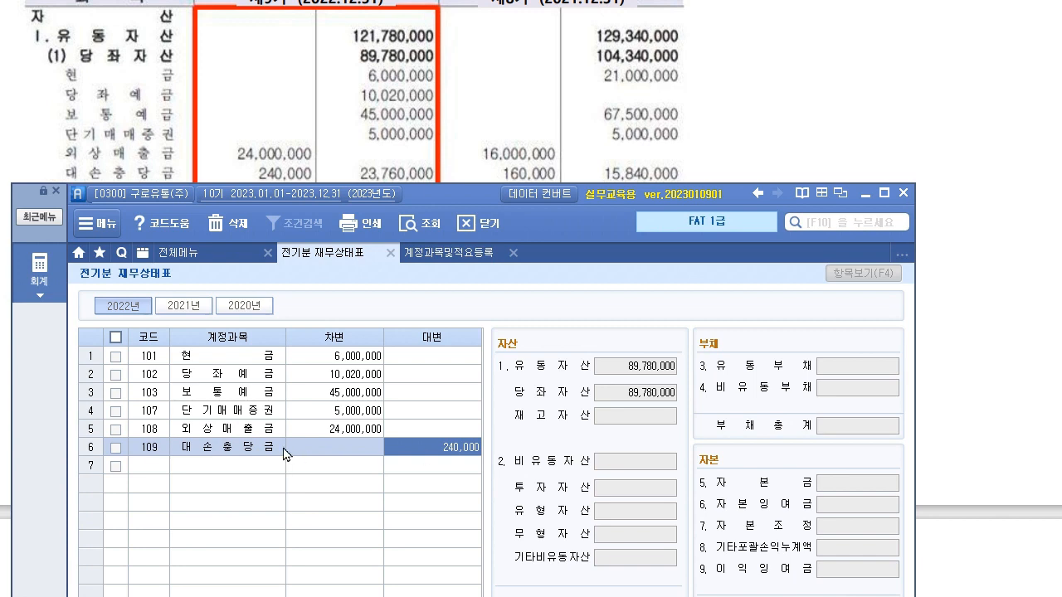
pyautogui.click(148, 451)
pyautogui.click(478, 454)
pyautogui.click(237, 231)
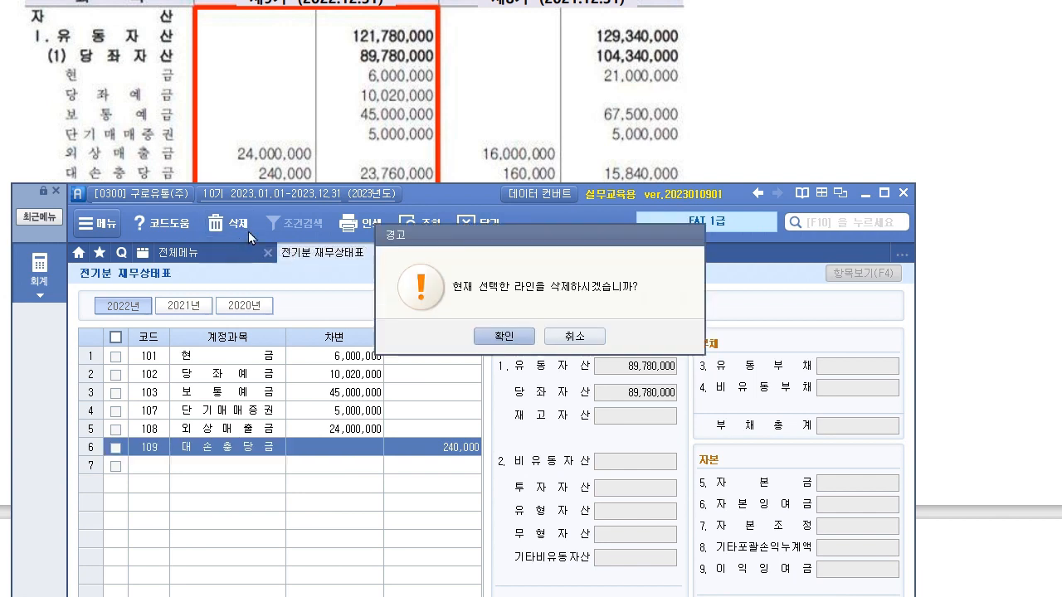
pyautogui.click(522, 336)
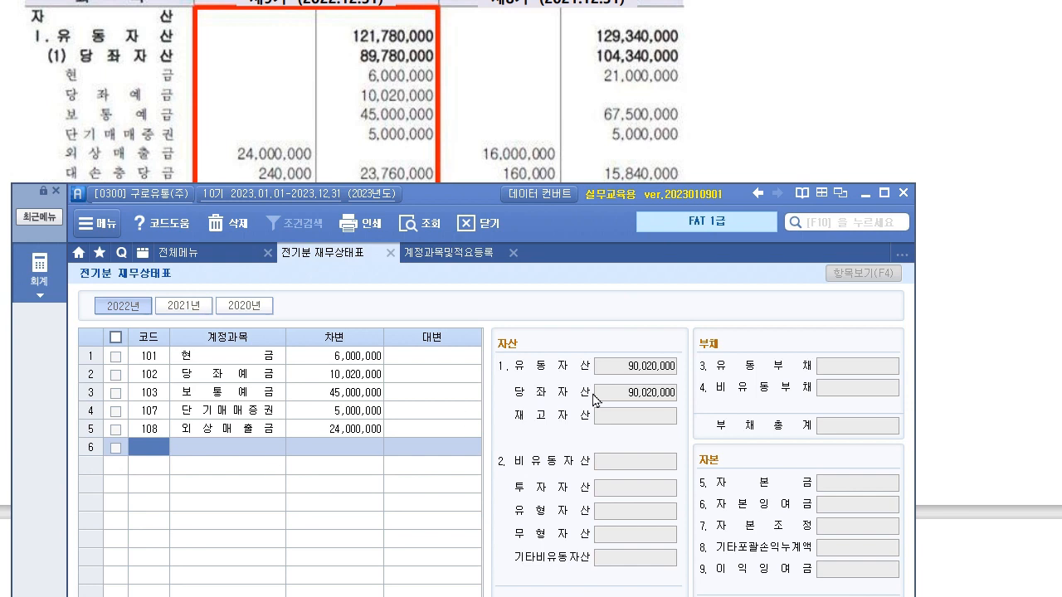
# Re-enter account 109 대손충당금 in the sixth row with a credit (대변) amount of 240,000.
pyautogui.click(431, 437)
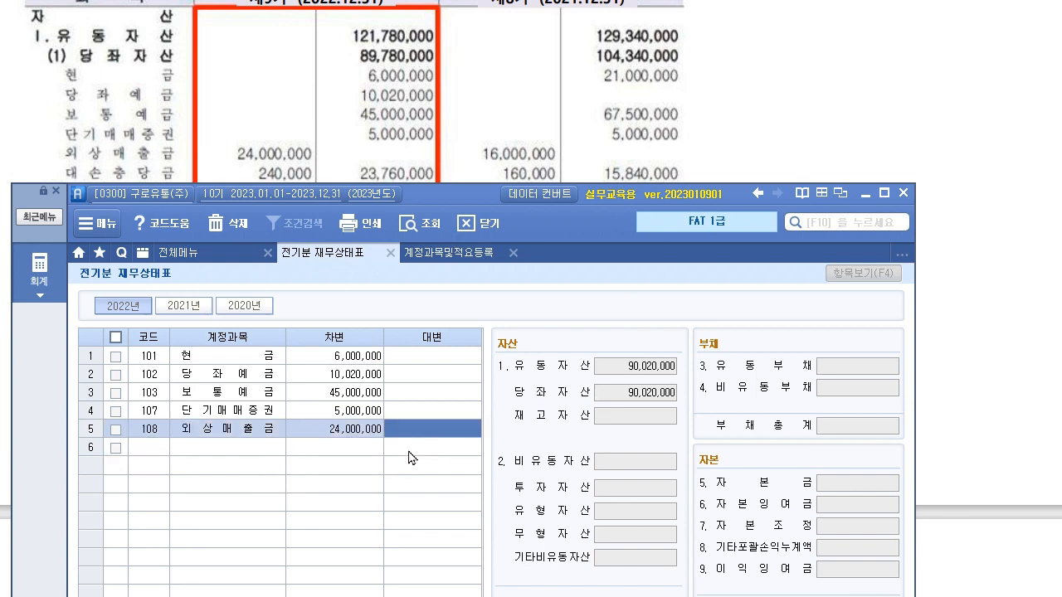
pyautogui.click(393, 449)
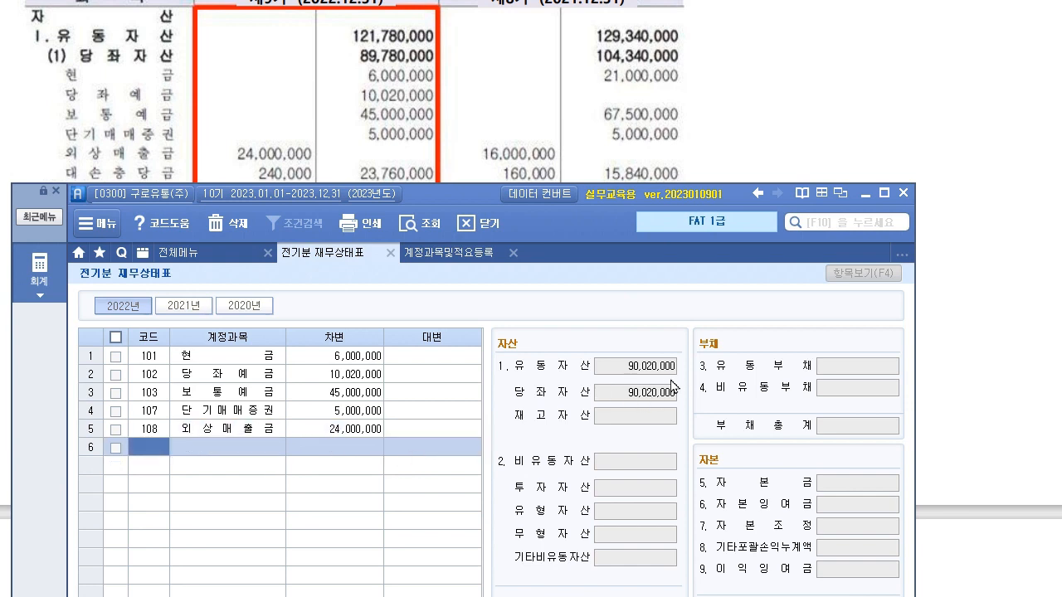
pyautogui.write('109')
pyautogui.press('Return')
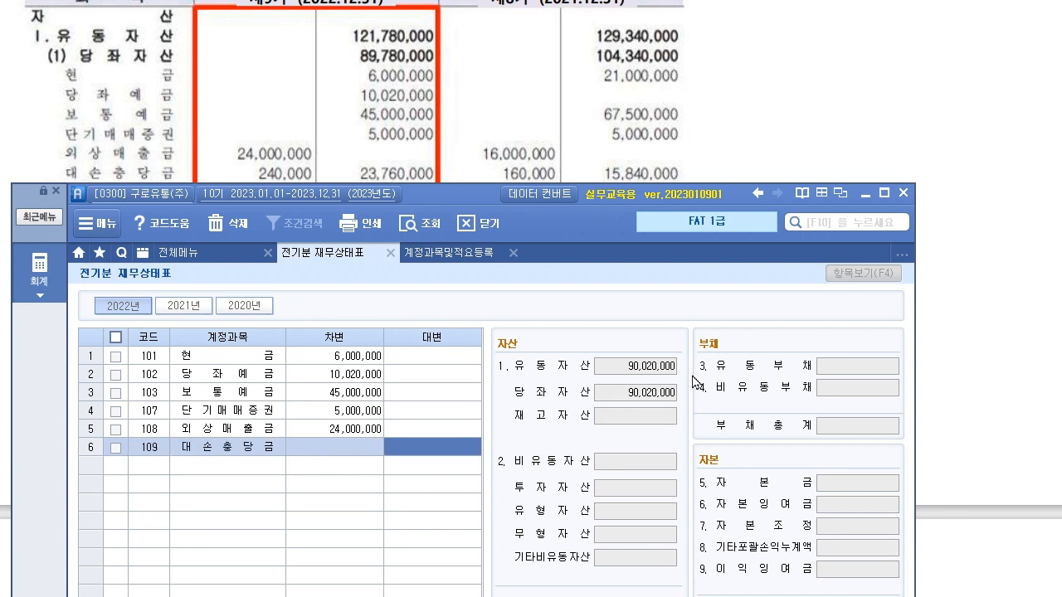
pyautogui.write('240,000')
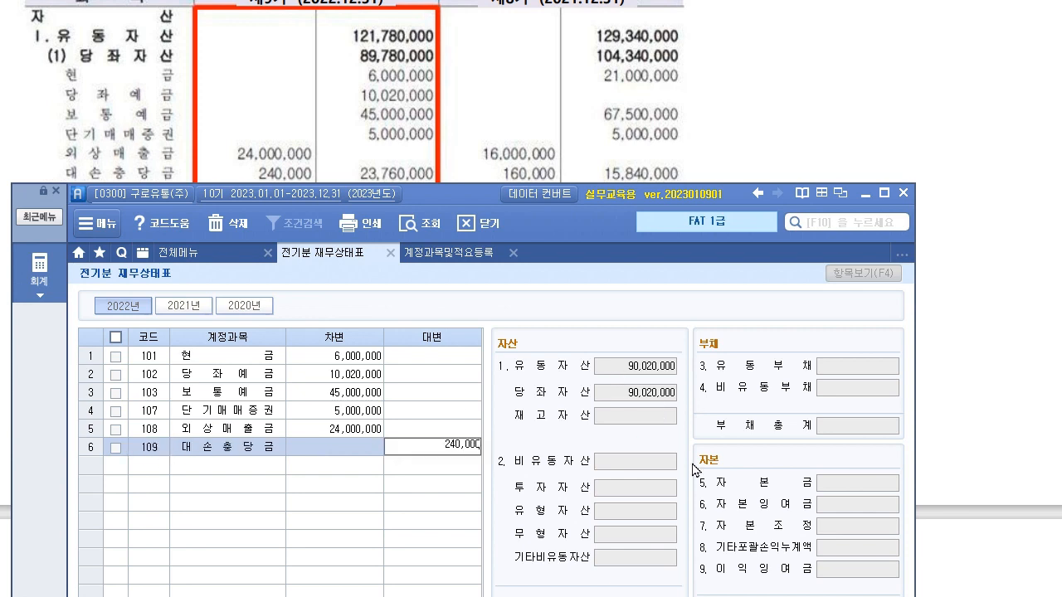
pyautogui.press('Return')
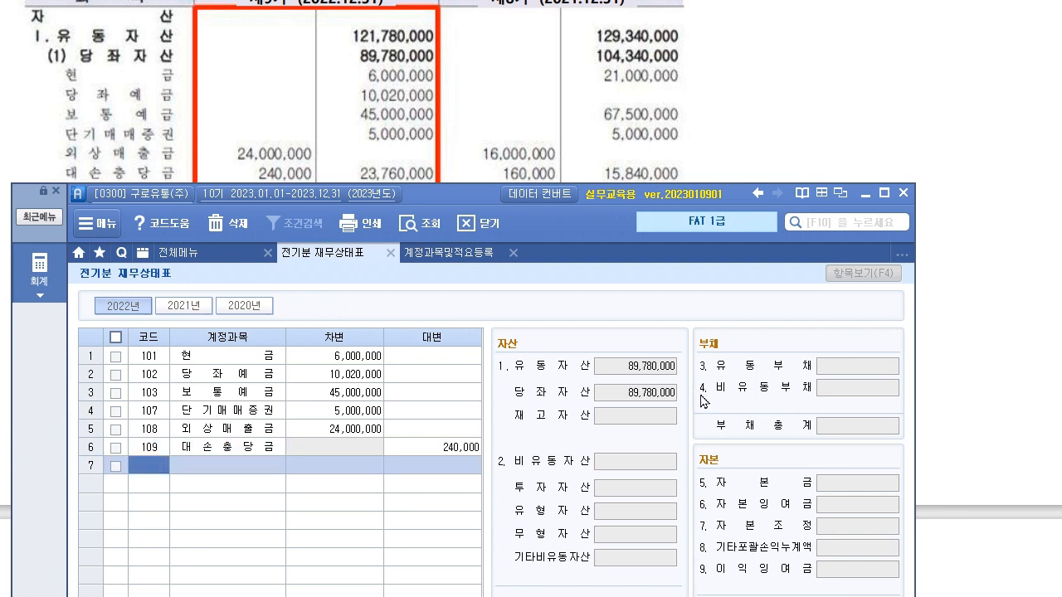
# Compare the 당좌자산 total in the asset summary with the 당좌자산 total on the reference balance sheet.
pyautogui.click(672, 392)
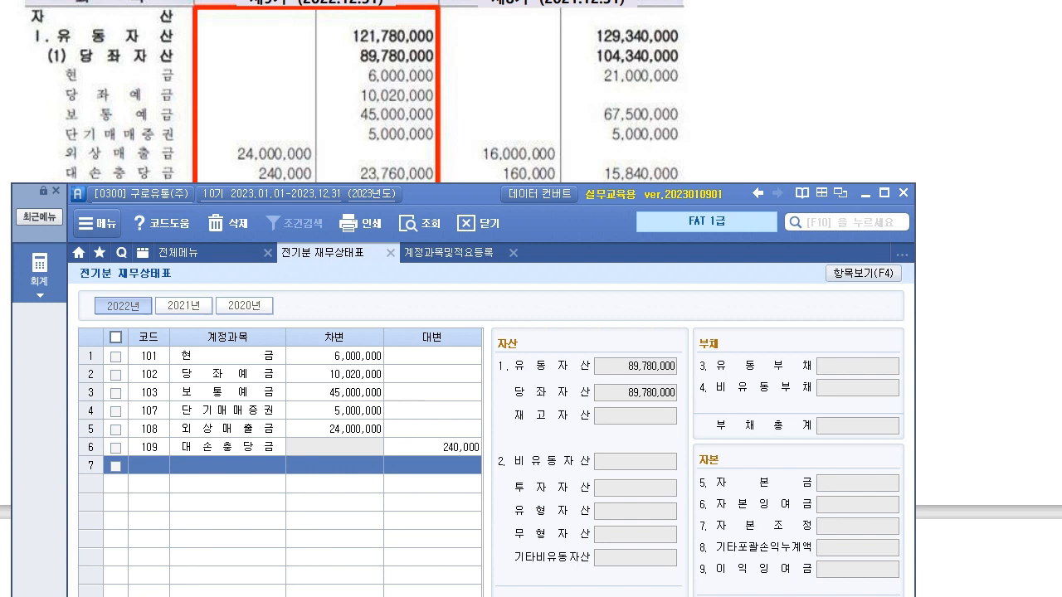
pyautogui.moveTo(378, 425)
pyautogui.mouseDown()
pyautogui.moveTo(406, 445)
pyautogui.moveTo(501, 387)
pyautogui.moveTo(503, 397)
pyautogui.mouseUp()
pyautogui.moveTo(596, 402); pyautogui.dragTo(678, 401)
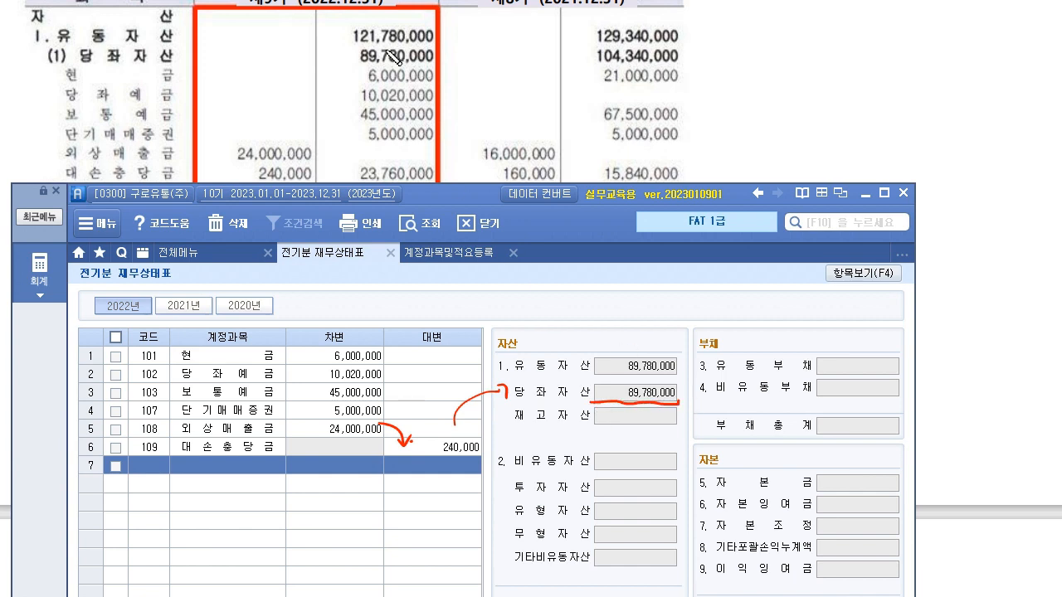
pyautogui.moveTo(352, 61)
pyautogui.mouseDown()
pyautogui.moveTo(433, 58)
pyautogui.moveTo(355, 66)
pyautogui.mouseUp()
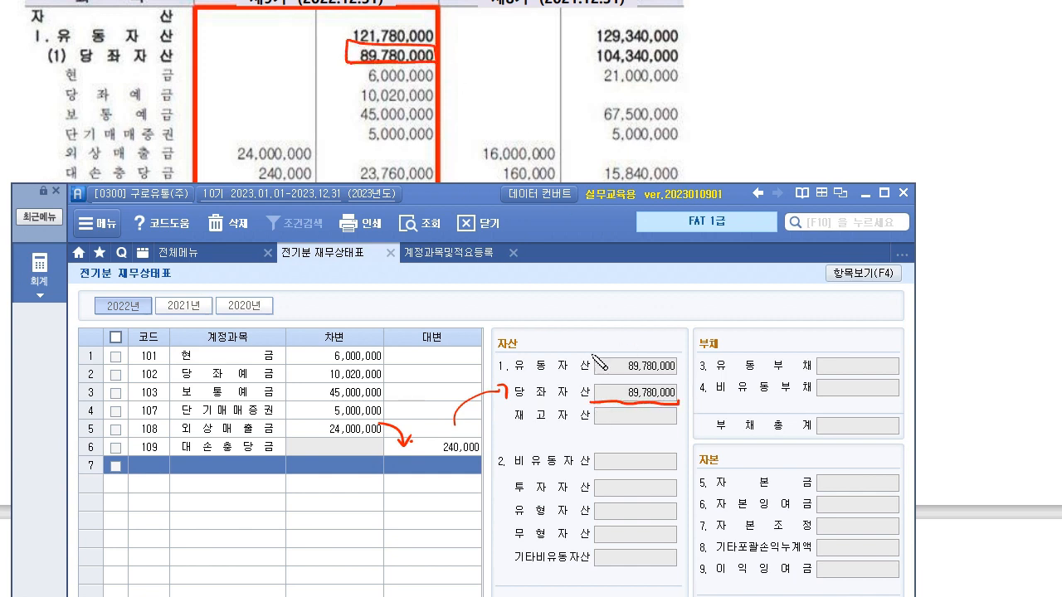
# Trace the summary's 당좌자산 total to the matching reference figure and its component accounts with on-screen markings, and clear the markings.
pyautogui.moveTo(602, 398)
pyautogui.mouseDown()
pyautogui.moveTo(435, 70)
pyautogui.moveTo(448, 70)
pyautogui.mouseUp()
pyautogui.moveTo(69, 71)
pyautogui.mouseDown()
pyautogui.moveTo(46, 106)
pyautogui.moveTo(66, 184)
pyautogui.mouseUp()
pyautogui.moveTo(539, 244); pyautogui.dragTo(592, 242)
pyautogui.moveTo(536, 254); pyautogui.dragTo(592, 252)
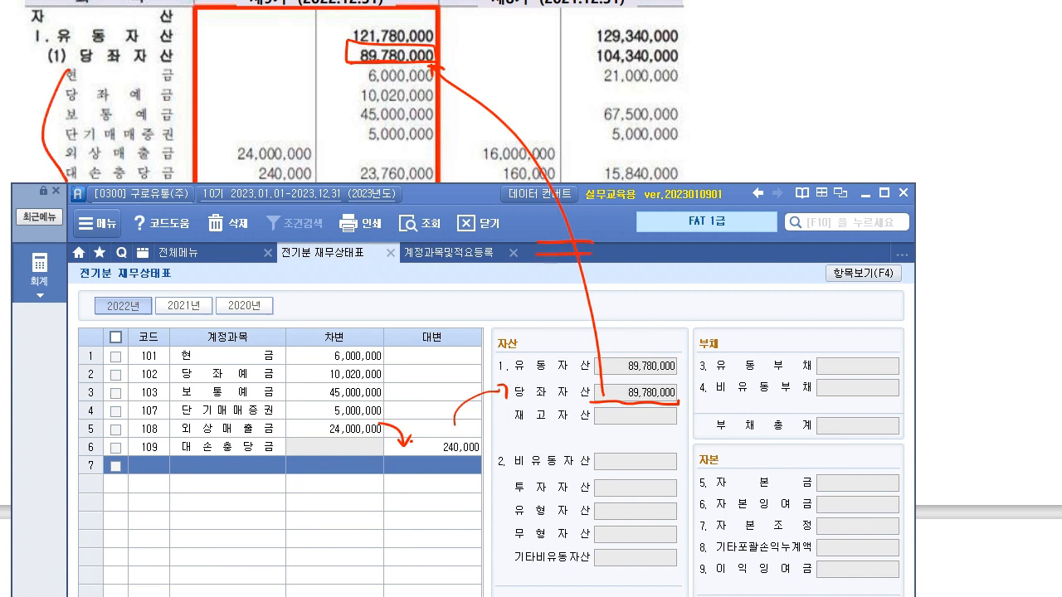
pyautogui.press('Escape')
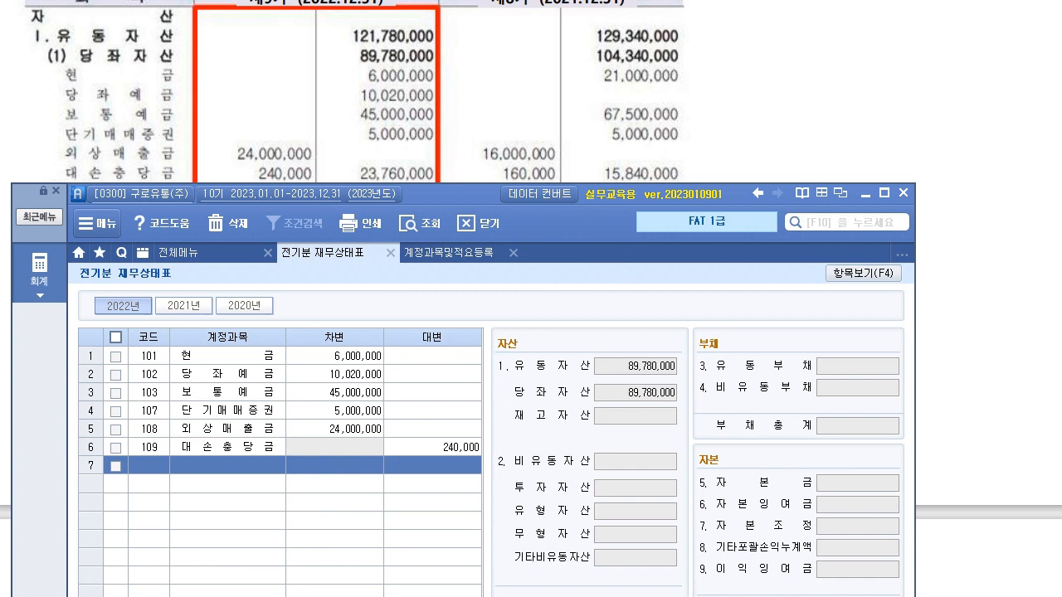
# Enter account 146 상품 in the seventh row with a debit (차변) amount of 32,000,000.
pyautogui.moveTo(470, 196); pyautogui.dragTo(463, 237)
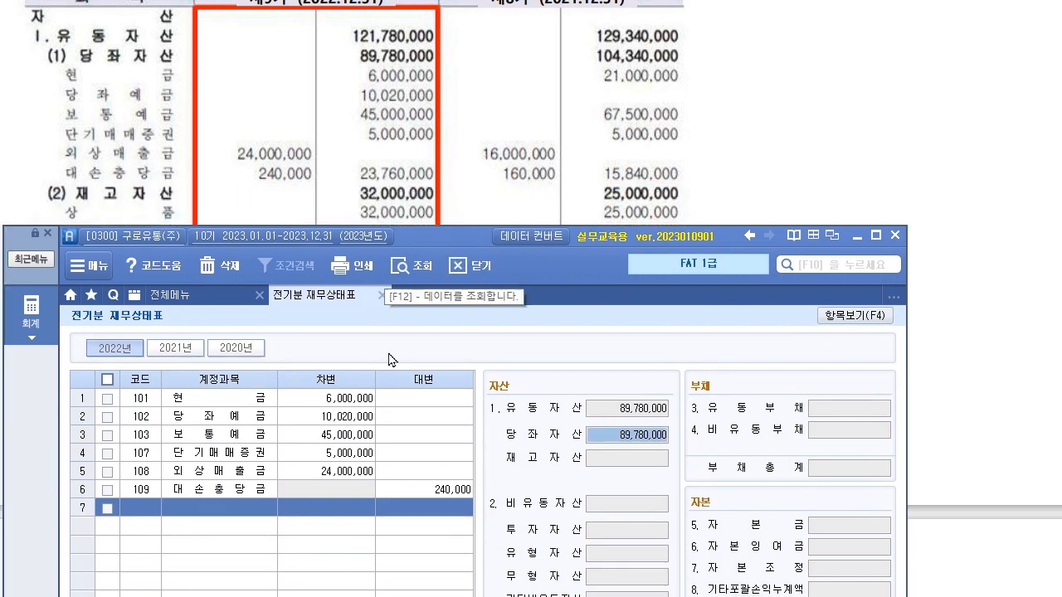
pyautogui.click(152, 514)
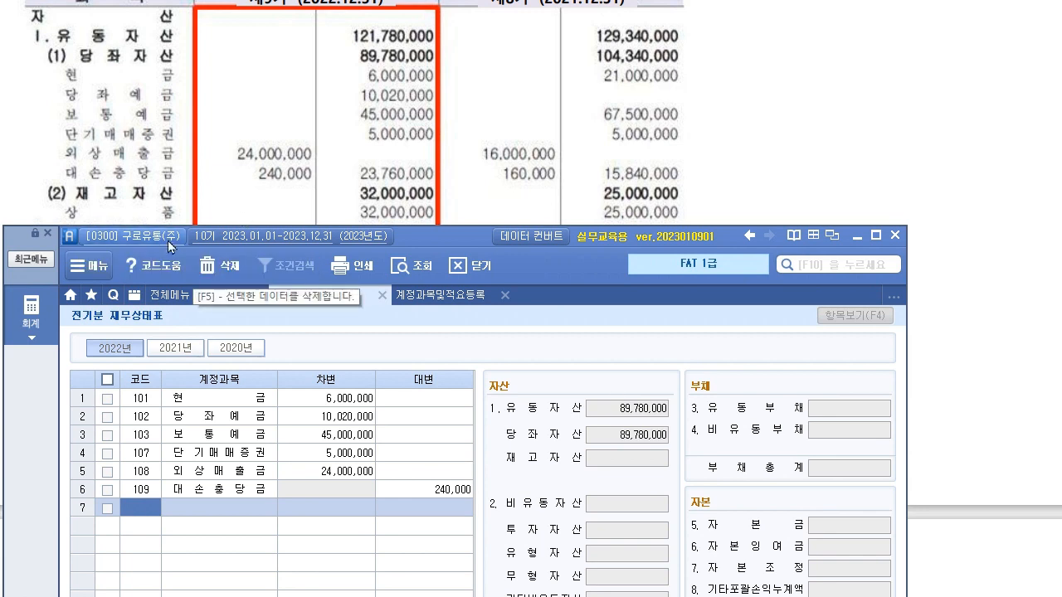
pyautogui.click(640, 462)
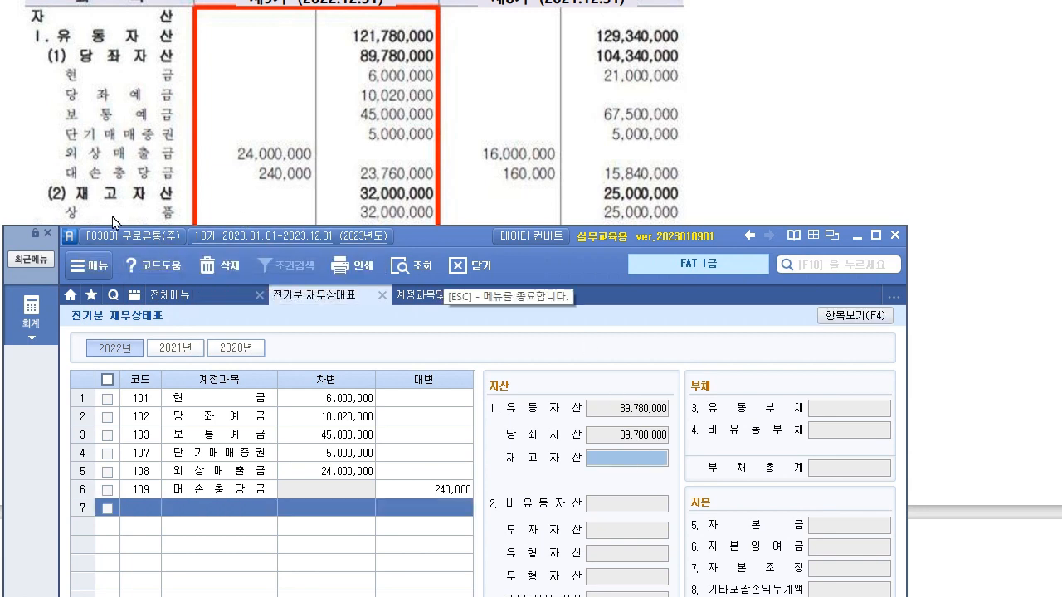
pyautogui.click(139, 507)
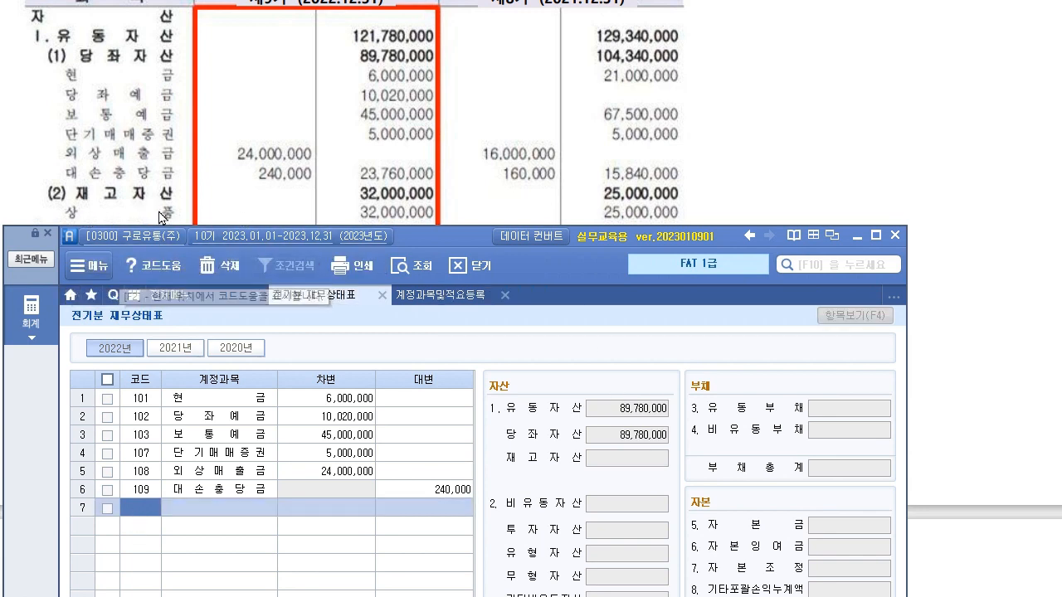
pyautogui.press('F2')
pyautogui.write('ㅅ')
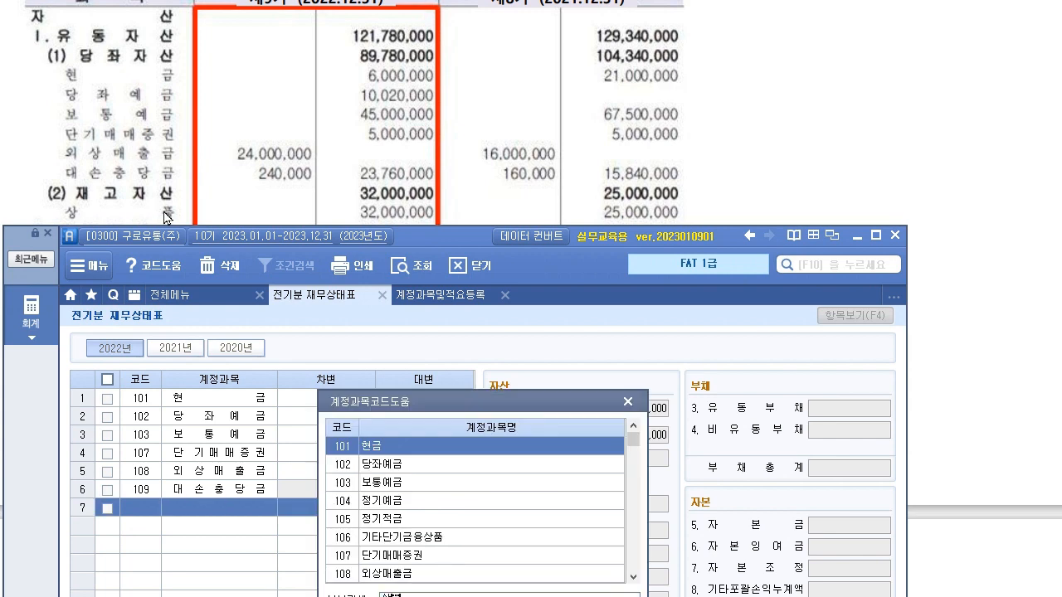
pyautogui.press('Return')
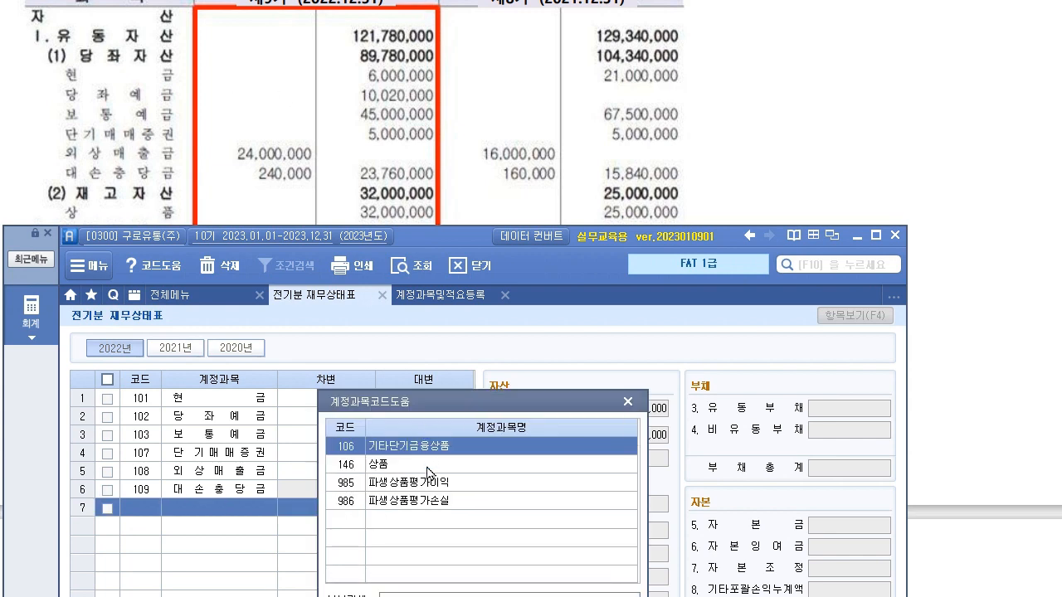
pyautogui.click(426, 467)
pyautogui.press('Return')
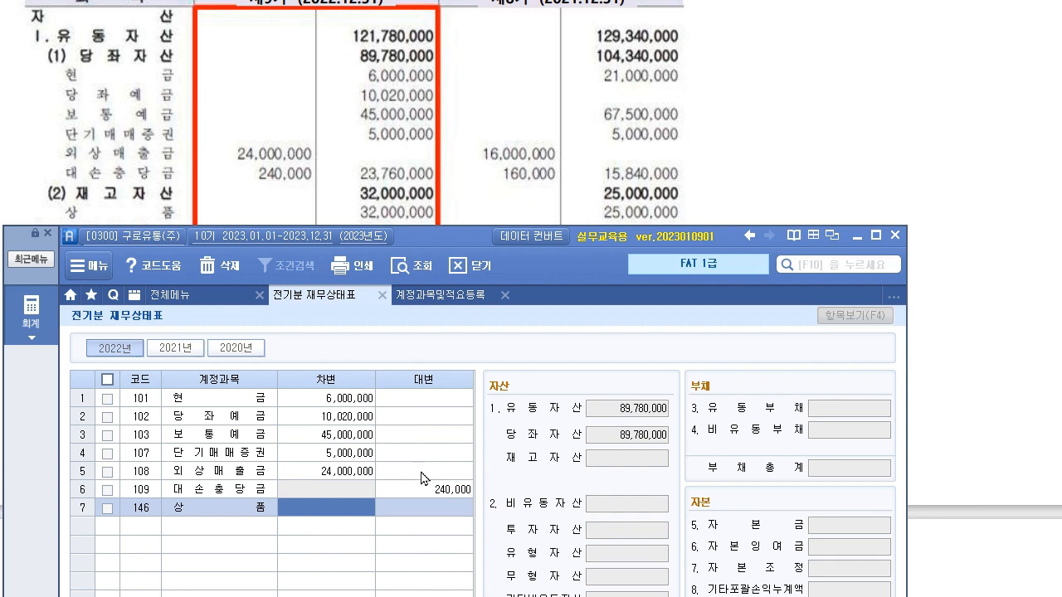
pyautogui.write('32,000')
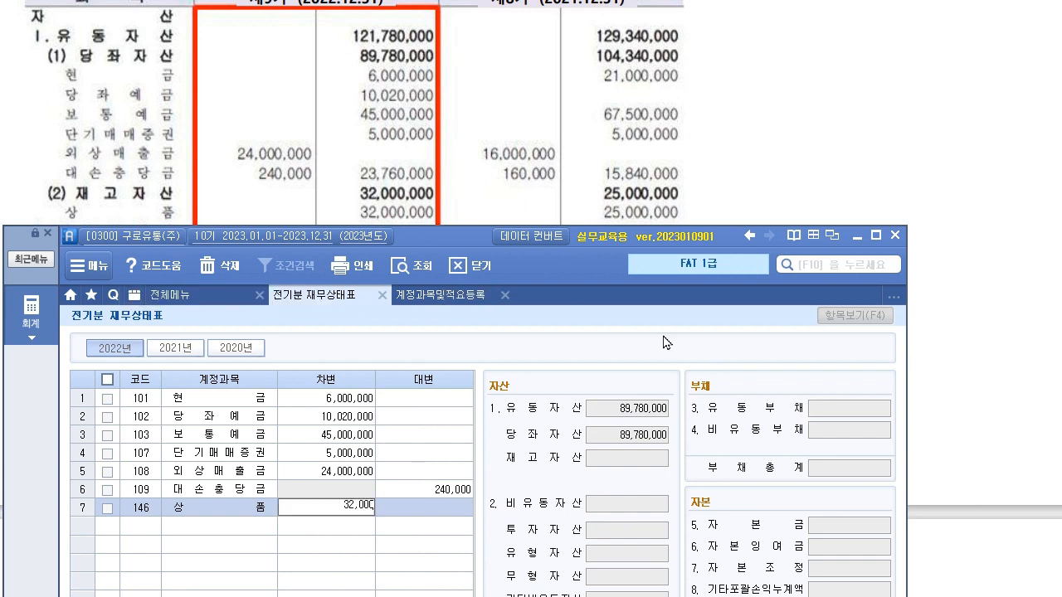
pyautogui.write(',000')
pyautogui.press('Return')
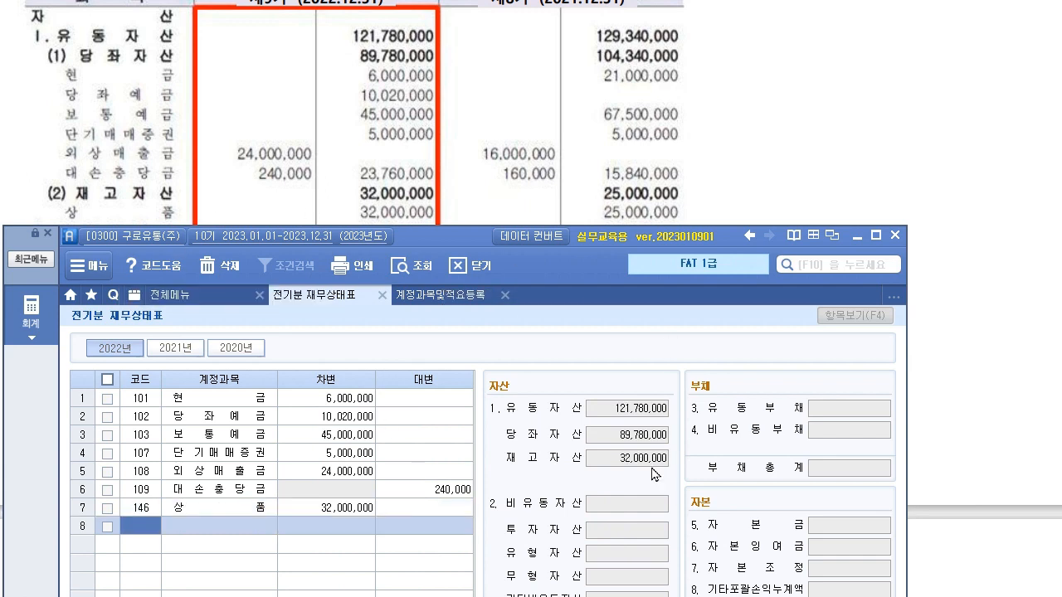
# Compare the 재고자산 and 유동자산 totals in the asset summary with the figures on the reference balance sheet.
pyautogui.click(646, 460)
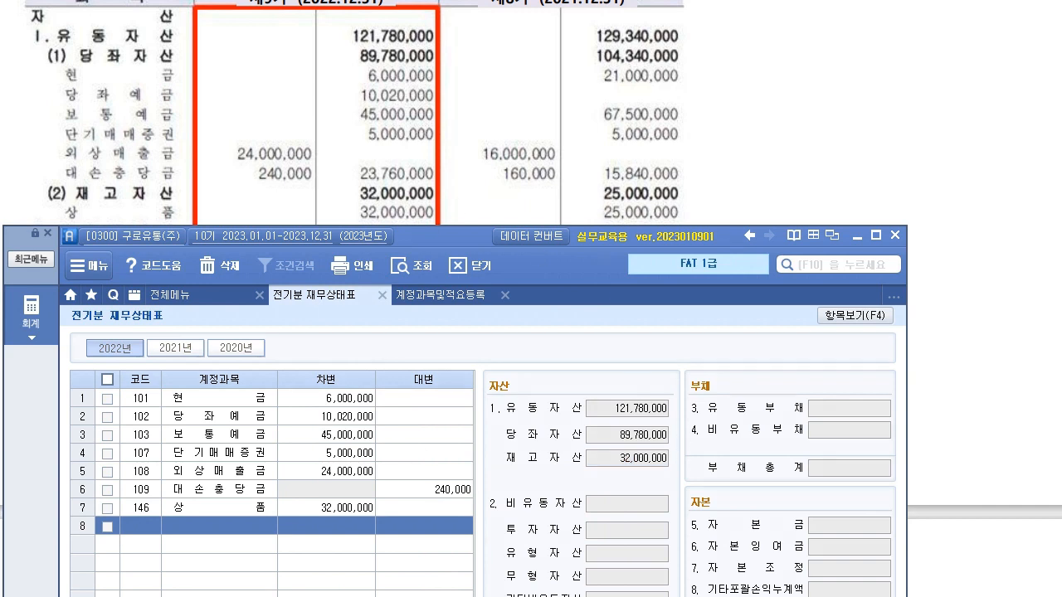
pyautogui.moveTo(664, 419)
pyautogui.mouseDown()
pyautogui.moveTo(598, 411)
pyautogui.moveTo(674, 426)
pyautogui.mouseUp()
pyautogui.moveTo(434, 23)
pyautogui.mouseDown()
pyautogui.moveTo(373, 22)
pyautogui.moveTo(342, 43)
pyautogui.mouseUp()
pyautogui.moveTo(634, 402)
pyautogui.mouseDown()
pyautogui.moveTo(595, 141)
pyautogui.moveTo(471, 41)
pyautogui.moveTo(532, 77)
pyautogui.mouseUp()
pyautogui.moveTo(514, 86); pyautogui.dragTo(536, 87)
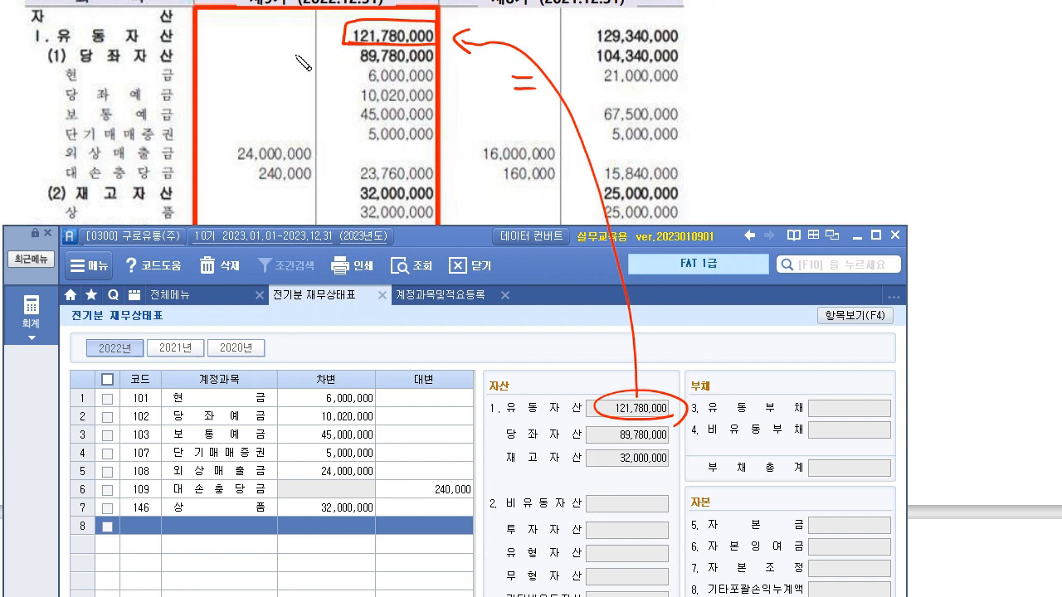
pyautogui.moveTo(166, 51); pyautogui.dragTo(181, 46)
pyautogui.moveTo(176, 191); pyautogui.dragTo(191, 178)
pyautogui.press('Escape')
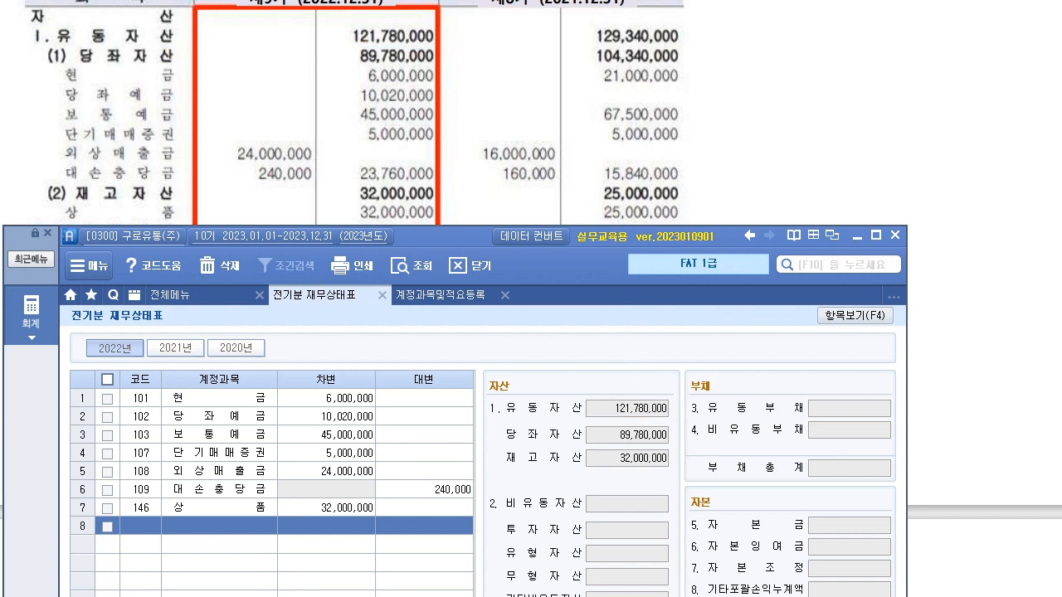
# Enter account 208 차량운반구 in the eighth row with a debit (차변) amount of 42,000,000.
pyautogui.scroll(-3, 486, 83)
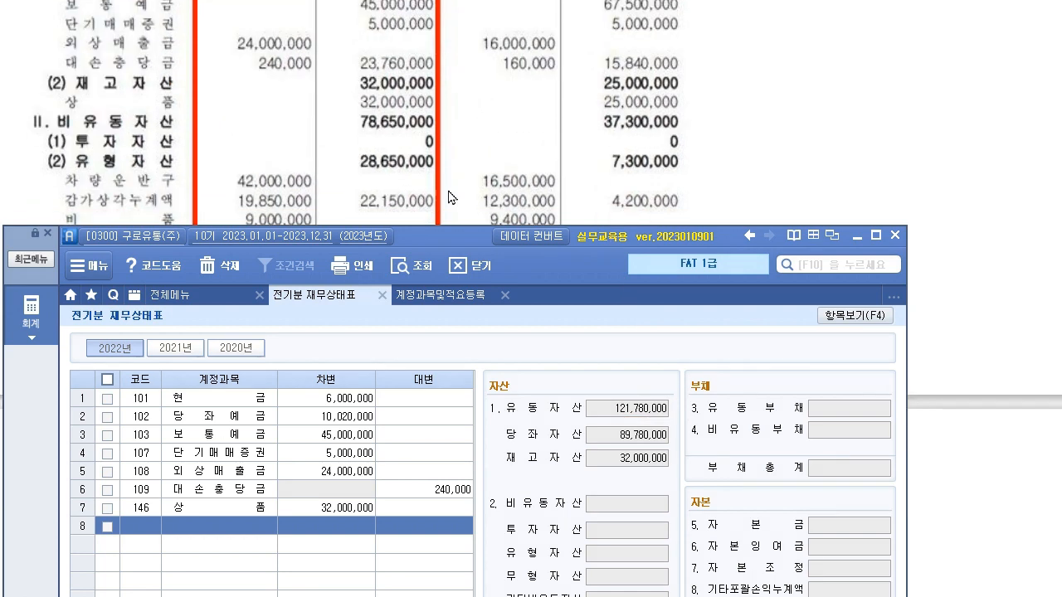
pyautogui.scroll(-3, 687, 169)
pyautogui.moveTo(389, 235); pyautogui.dragTo(431, 119)
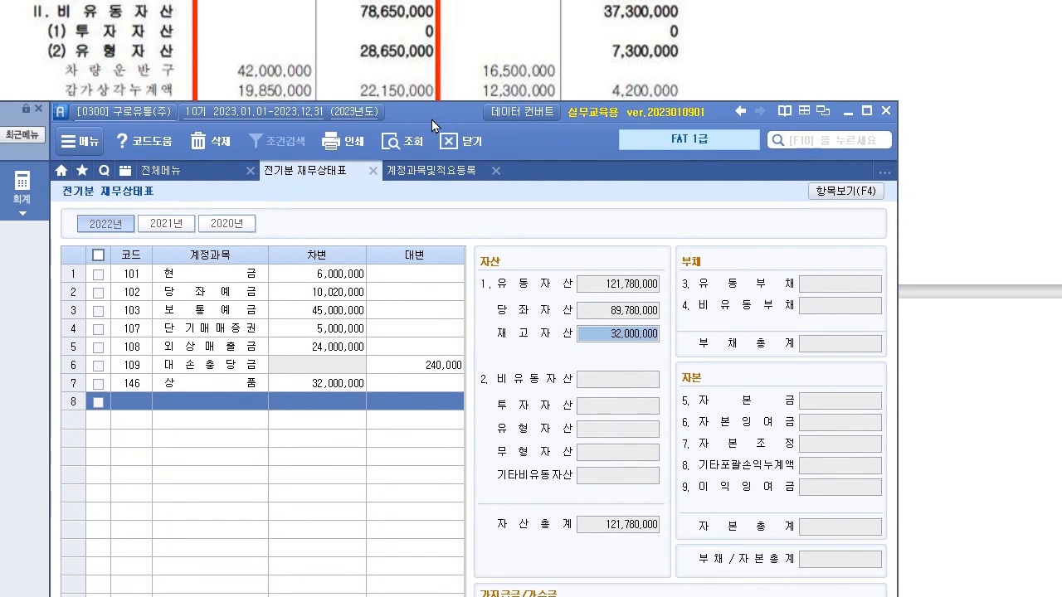
pyautogui.click(123, 415)
pyautogui.press('F2')
pyautogui.write('차량')
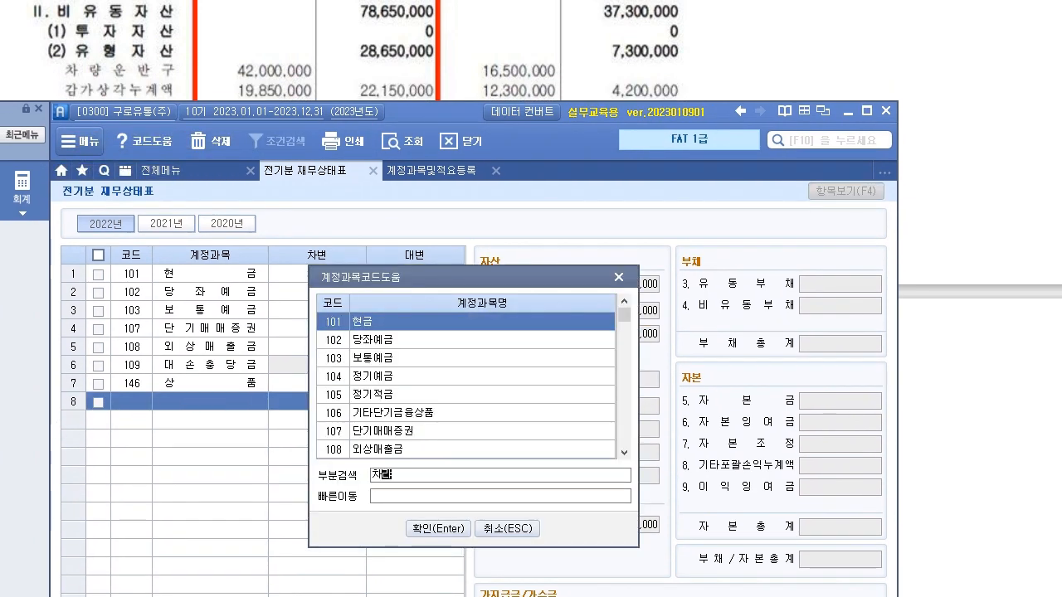
pyautogui.press('Return')
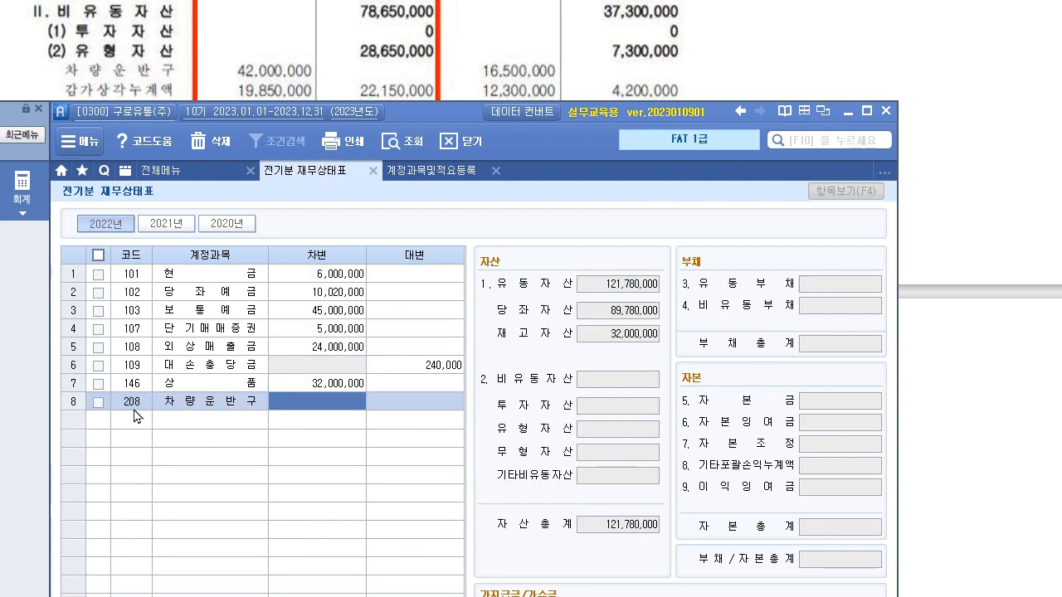
pyautogui.write('42')
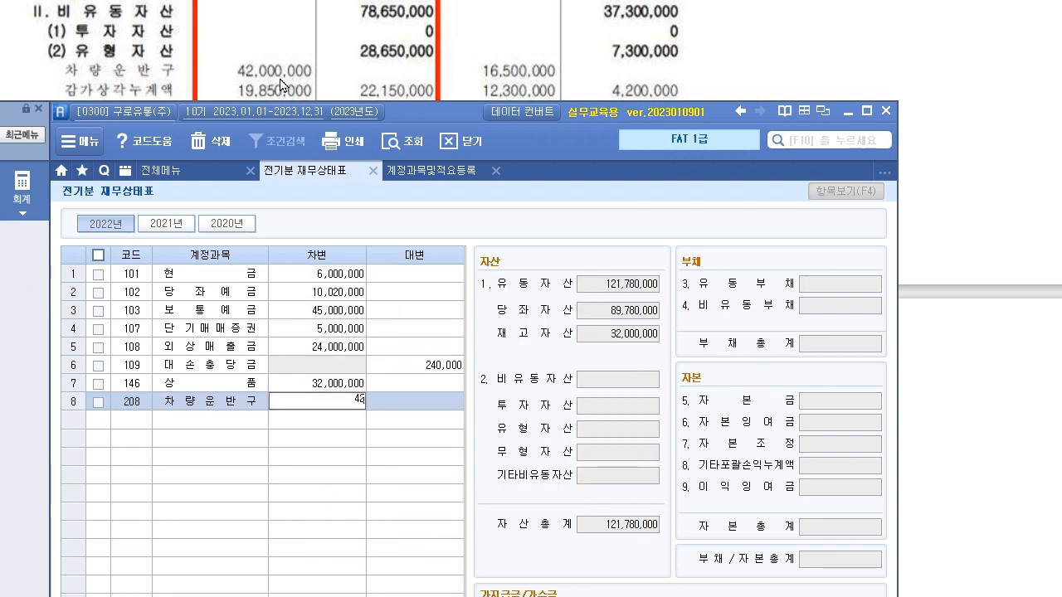
pyautogui.write(',000,000')
pyautogui.press('Return')
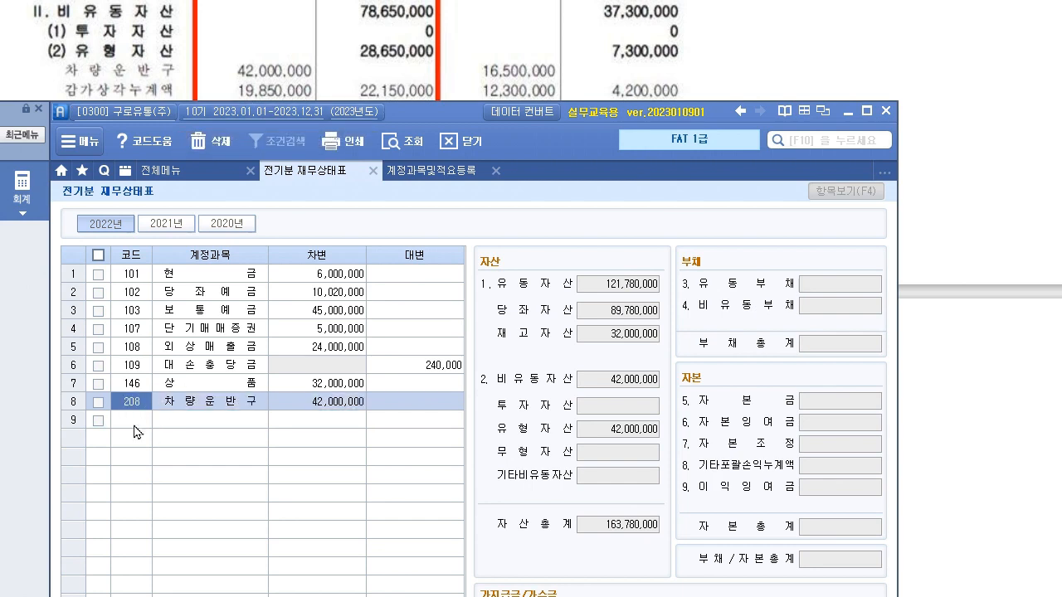
# Enter account 209 감가상각누계액 with a credit (대변) amount of 19,850,000 and check the resulting 유형자산 total against the reference.
pyautogui.write('209')
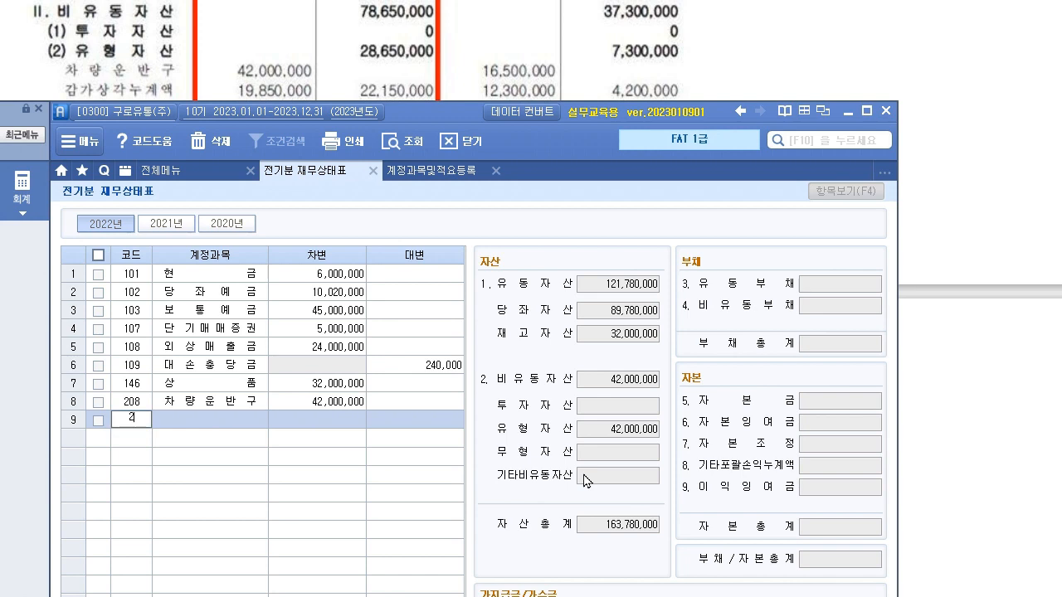
pyautogui.press('Return')
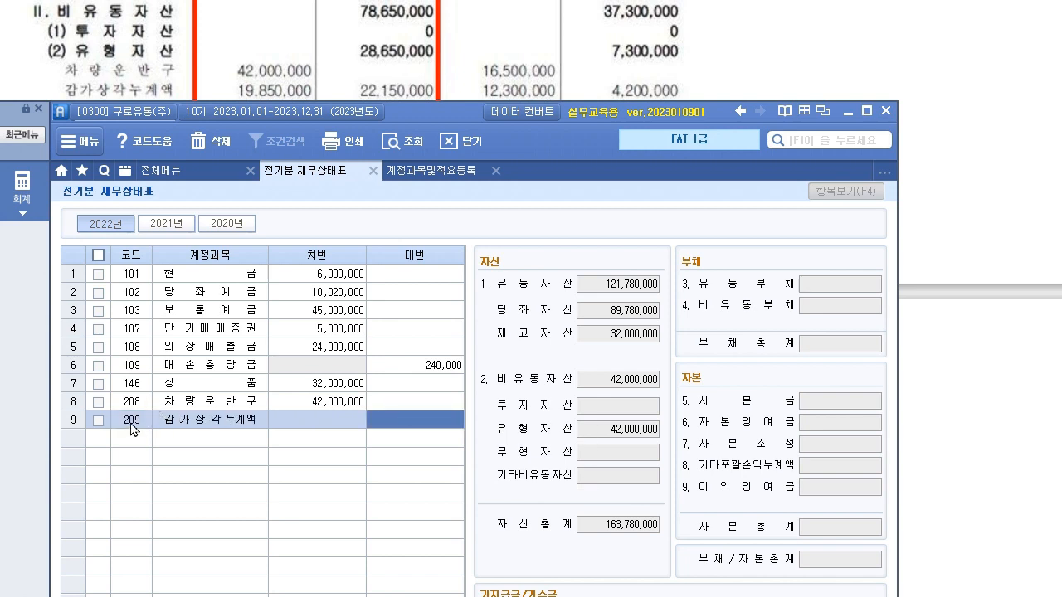
pyautogui.write('195')
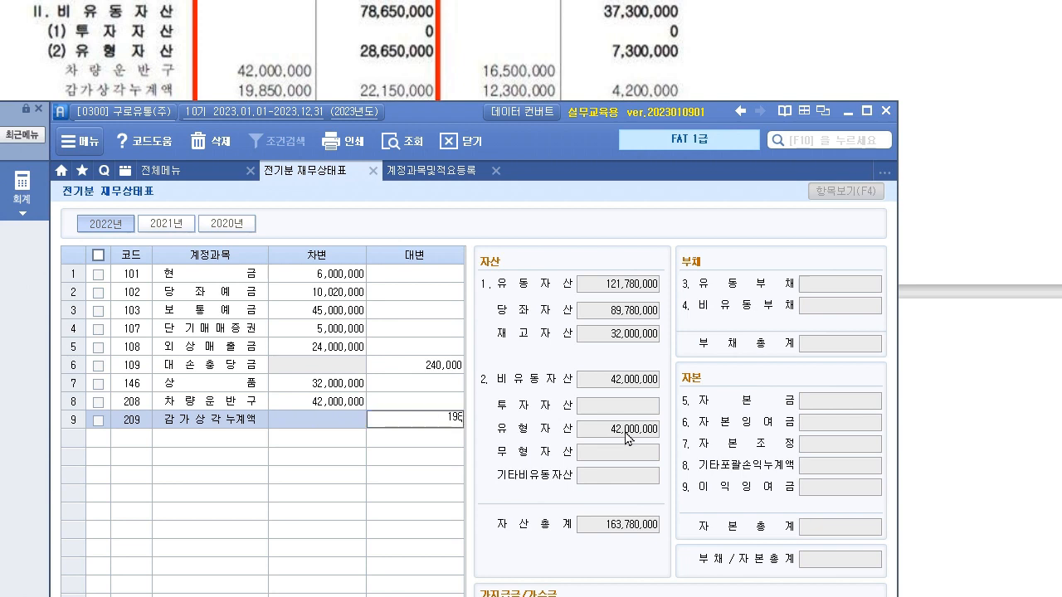
pyautogui.press('Return')
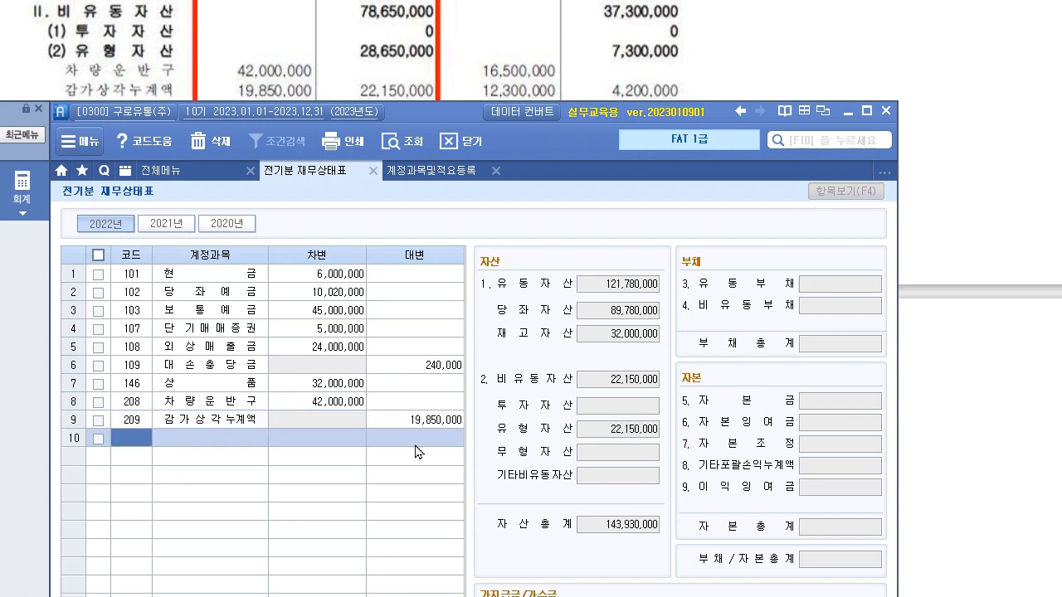
pyautogui.click(436, 427)
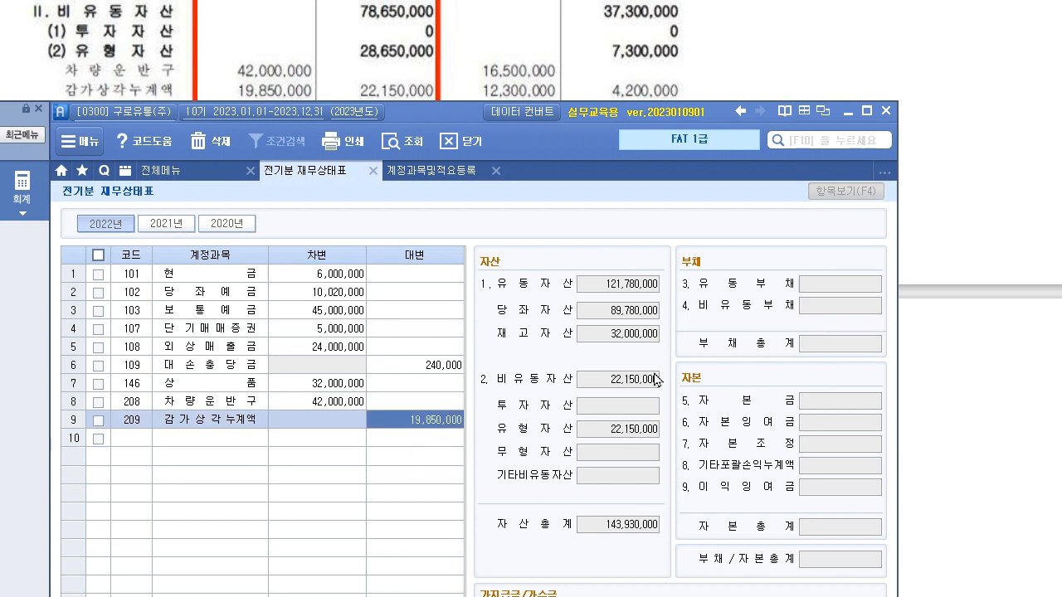
pyautogui.click(626, 430)
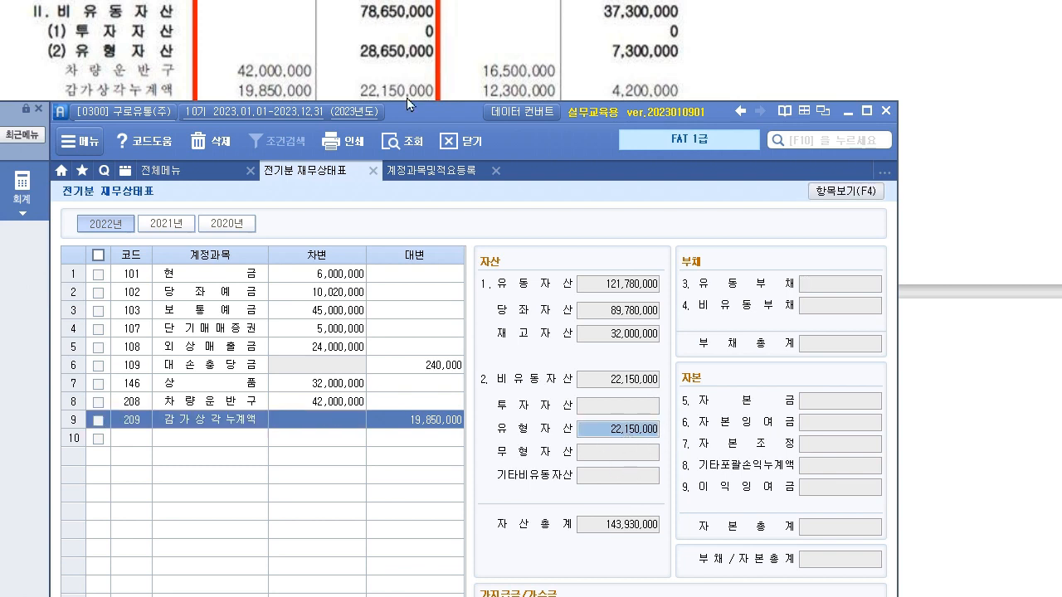
# Enter account 212 비품 in the tenth row with a debit (차변) amount of 9,000,000.
pyautogui.moveTo(412, 117); pyautogui.dragTo(419, 157)
pyautogui.click(135, 483)
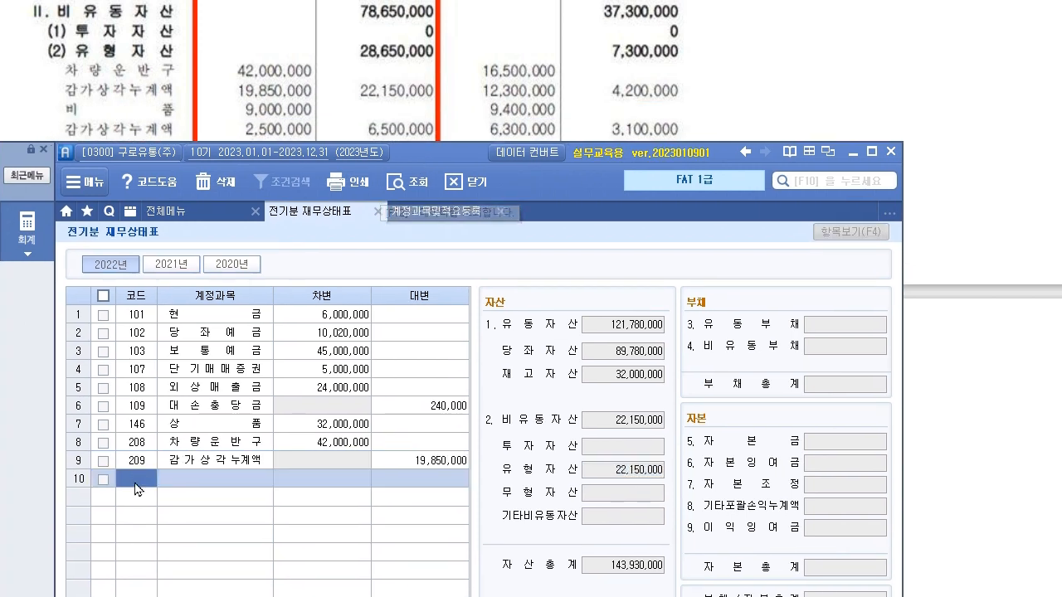
pyautogui.press('F2')
pyautogui.write('빞ㅜㅁ')
pyautogui.press('Return')
pyautogui.write('비품')
pyautogui.press('Return')
pyautogui.press('Return')
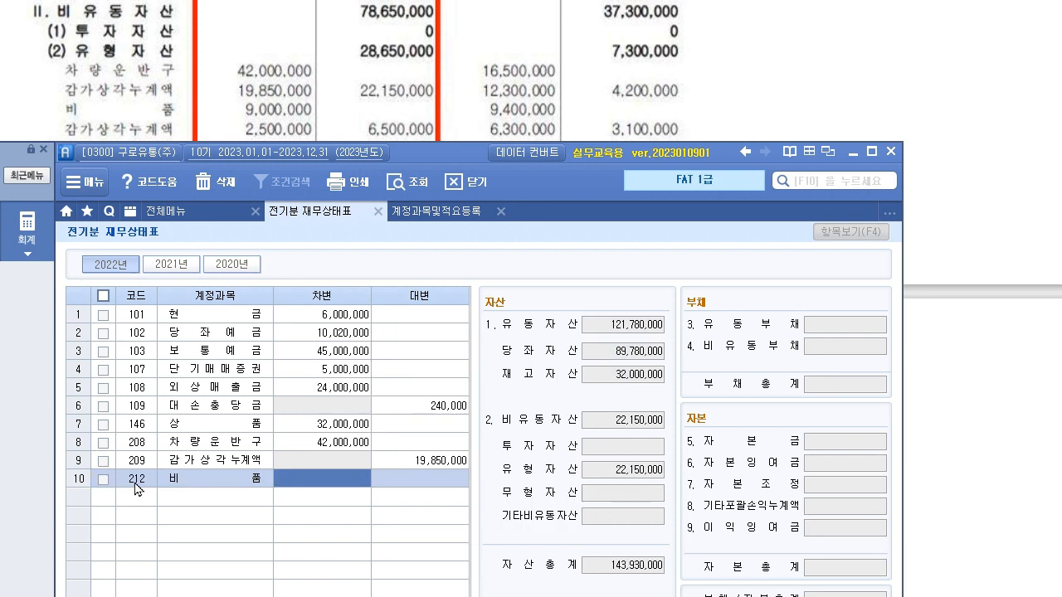
pyautogui.write('9000000')
pyautogui.press('Return')
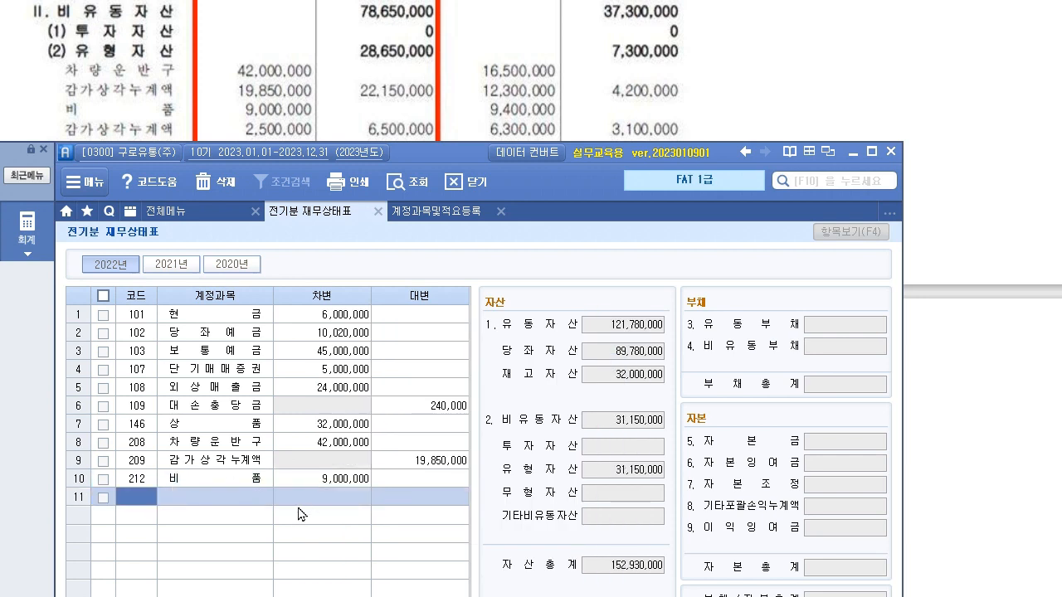
# Enter account 213 감가상각누계액 with a credit (대변) amount of 2,500,000 and check the 유형자산 total against the reference.
pyautogui.write('213')
pyautogui.press('Return')
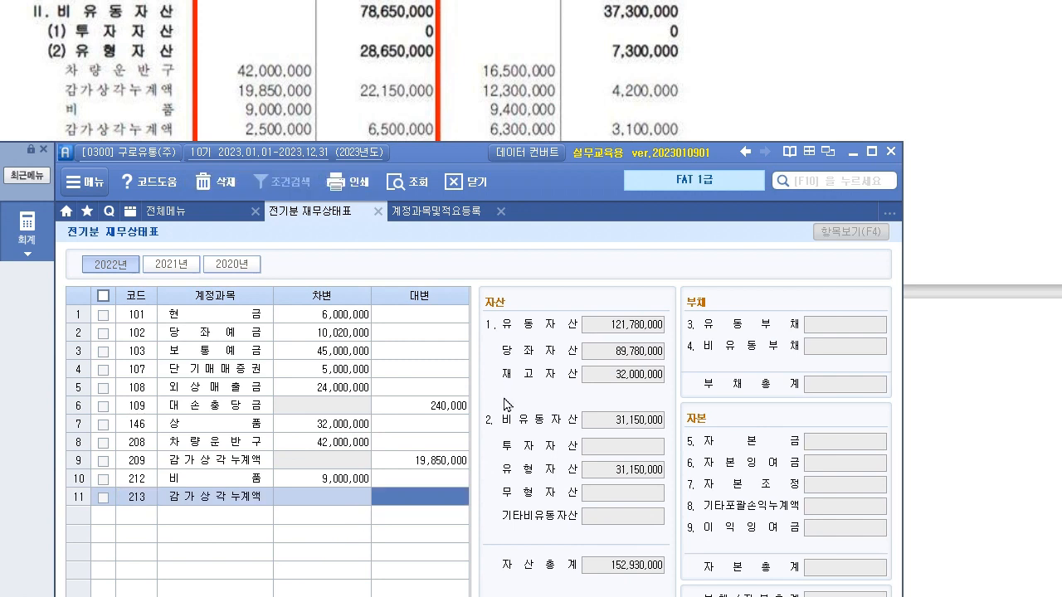
pyautogui.write('250')
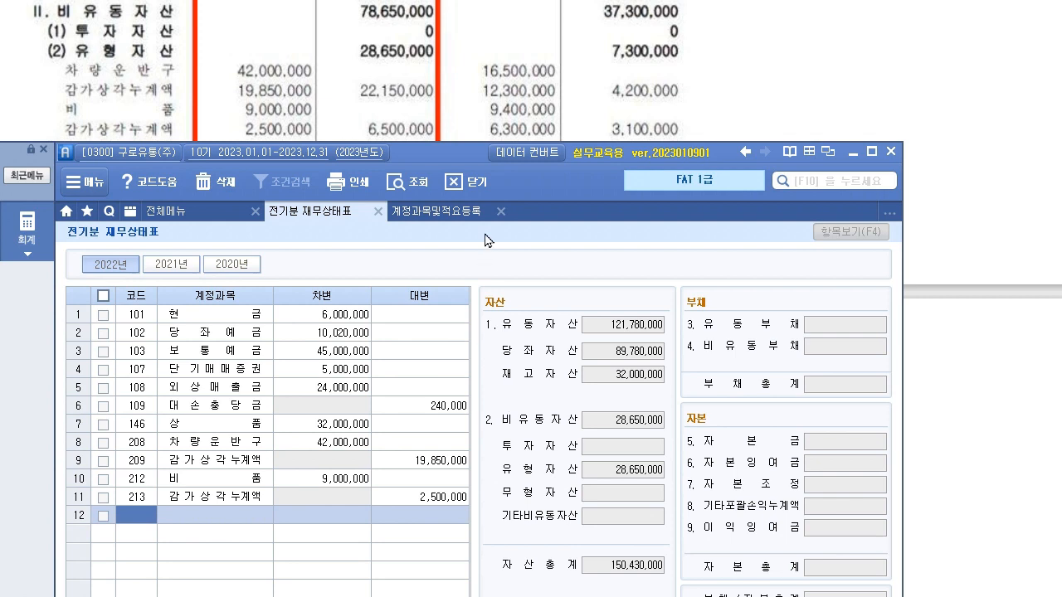
pyautogui.click(652, 476)
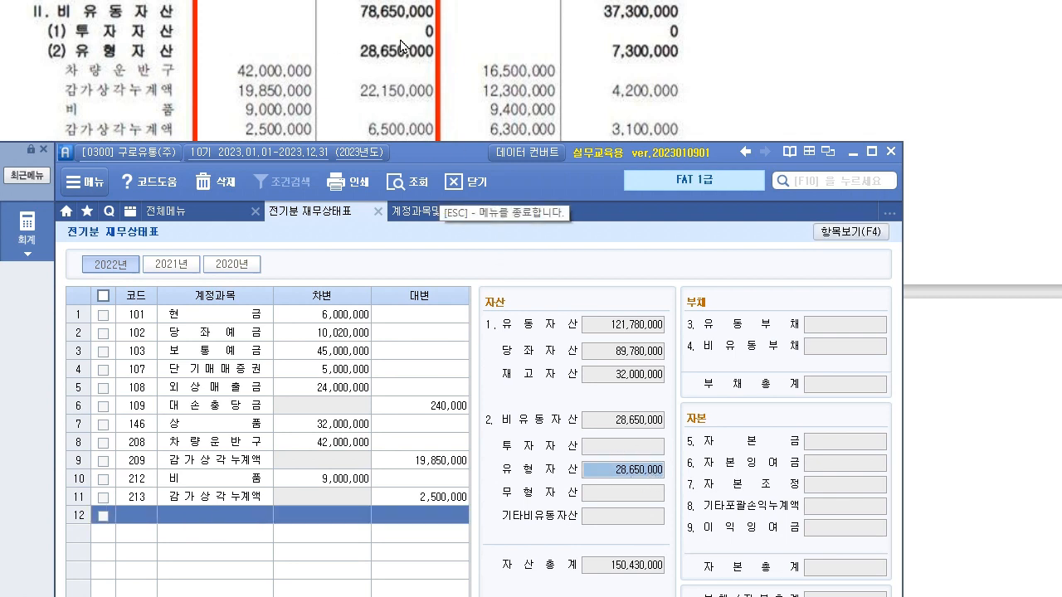
# Enter account 962 임차보증금 in the twelfth row with a debit (차변) amount of 50,000,000.
pyautogui.moveTo(425, 152); pyautogui.dragTo(424, 205)
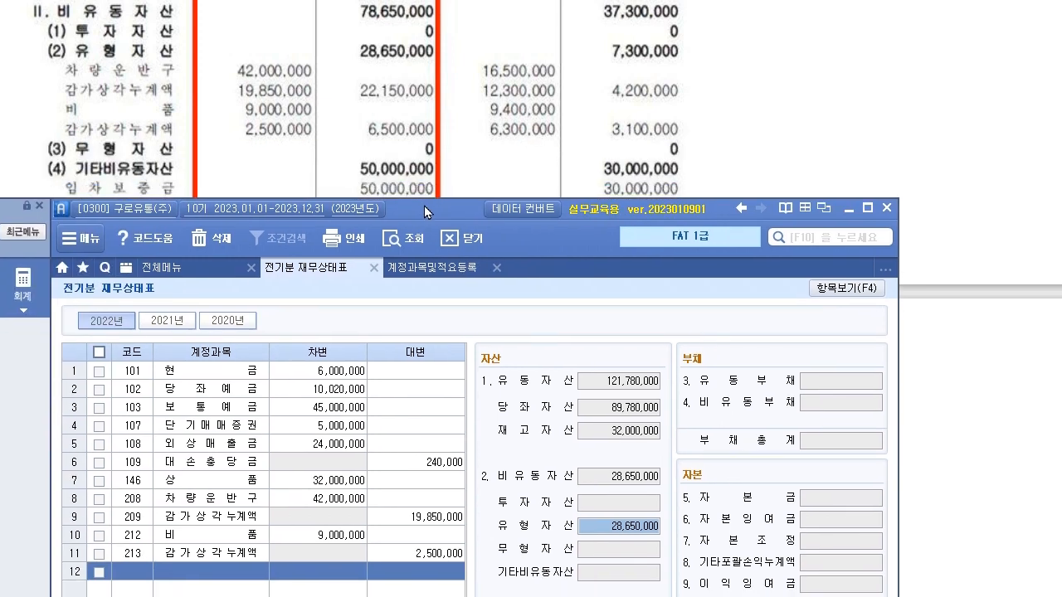
pyautogui.doubleClick(141, 577)
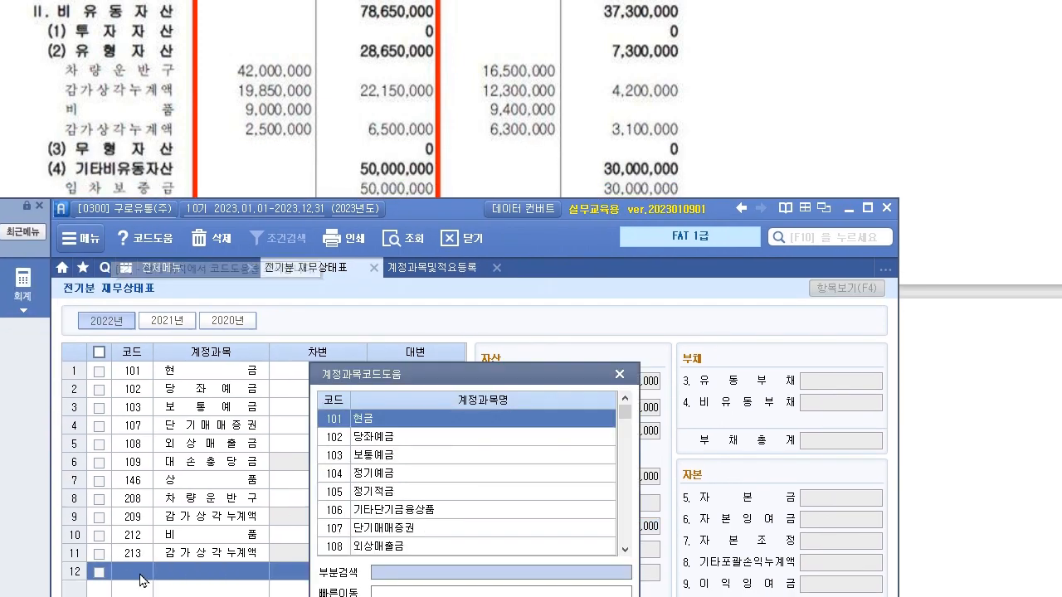
pyautogui.click(435, 574)
pyautogui.write('임차')
pyautogui.press('Return')
pyautogui.write('5')
pyautogui.press('Return')
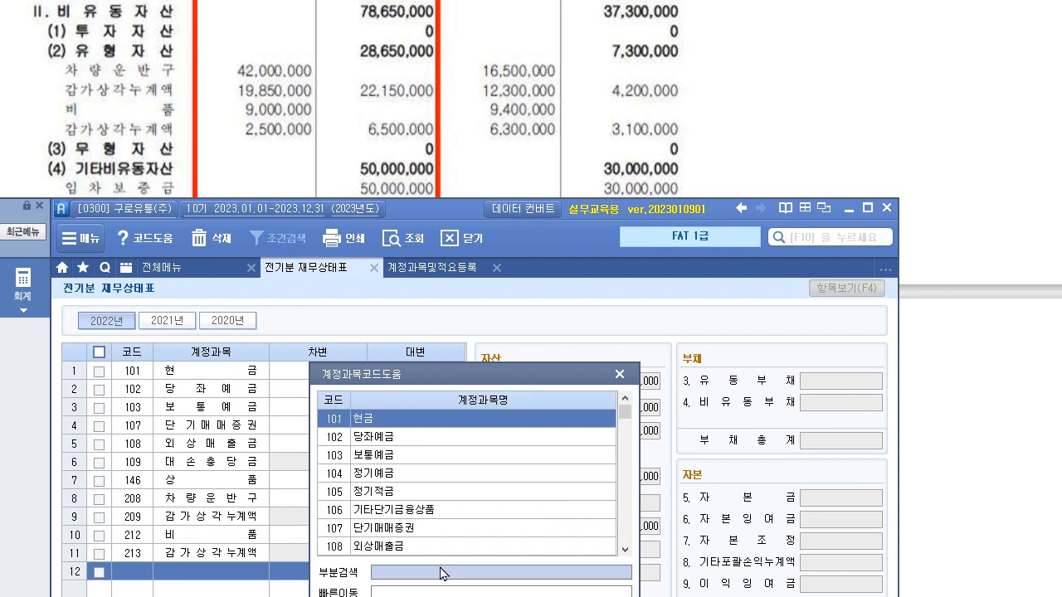
pyautogui.write('임차')
pyautogui.press('Return')
pyautogui.press('Return')
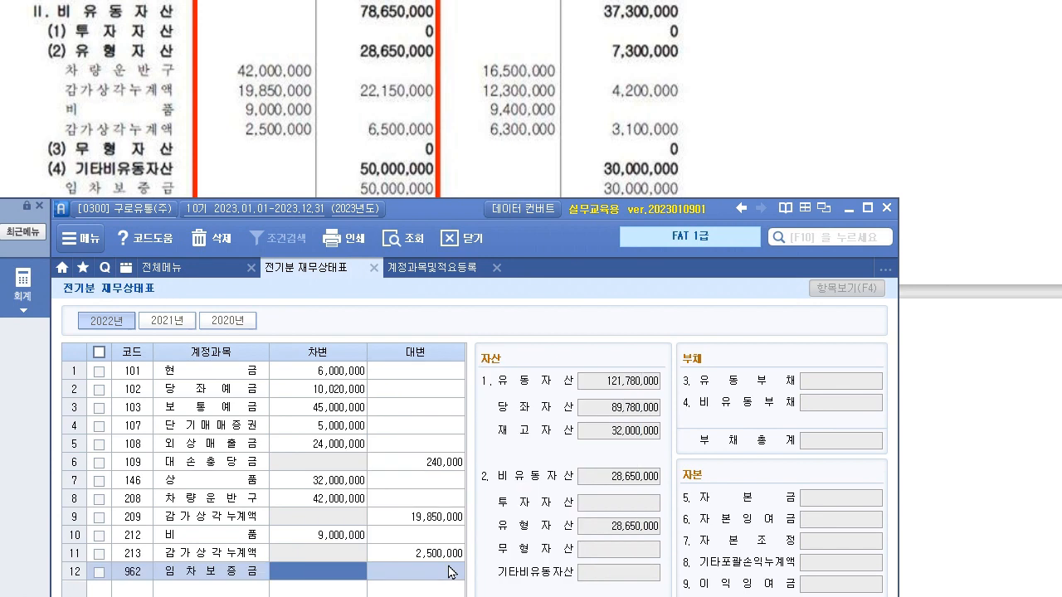
pyautogui.write('50,000,000')
pyautogui.press('Return')
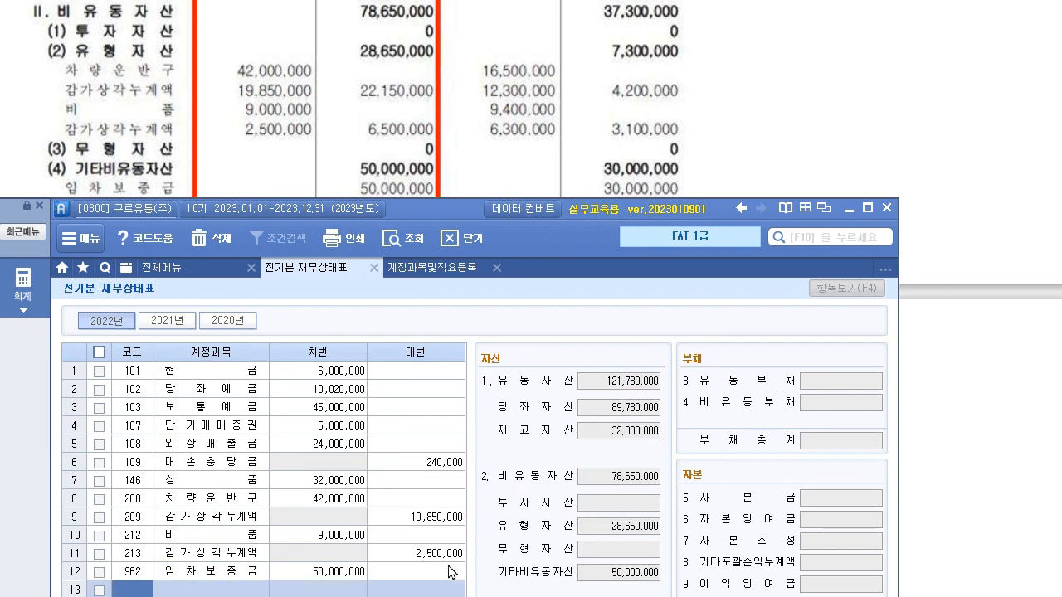
# Compare the 자산총계 with the reference balance sheet and bring the reference's 유동부채 section into view beside the entry form.
pyautogui.moveTo(372, 210); pyautogui.dragTo(365, 238)
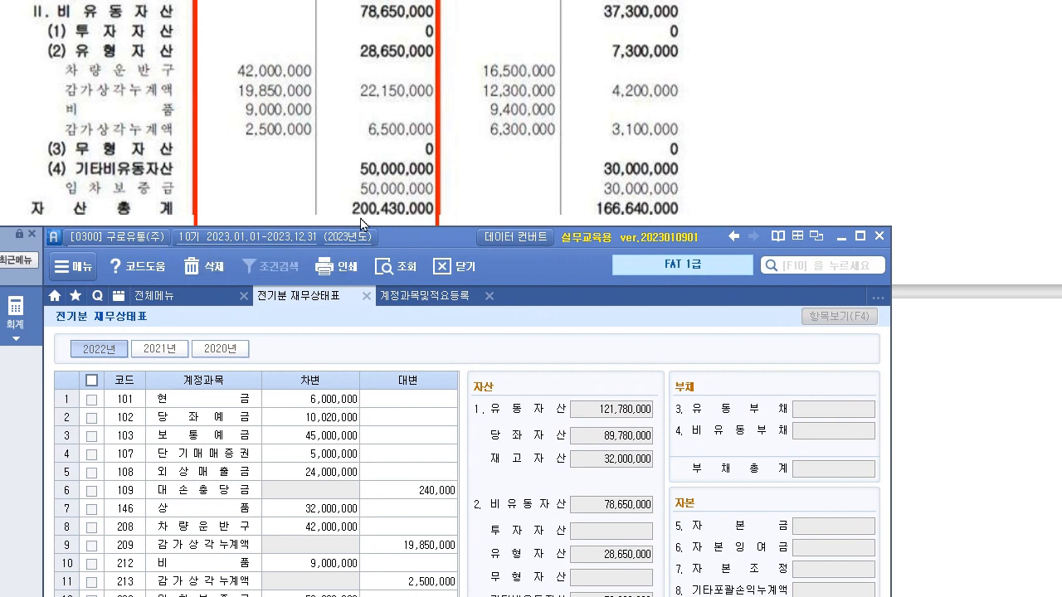
pyautogui.moveTo(406, 238); pyautogui.dragTo(433, 0)
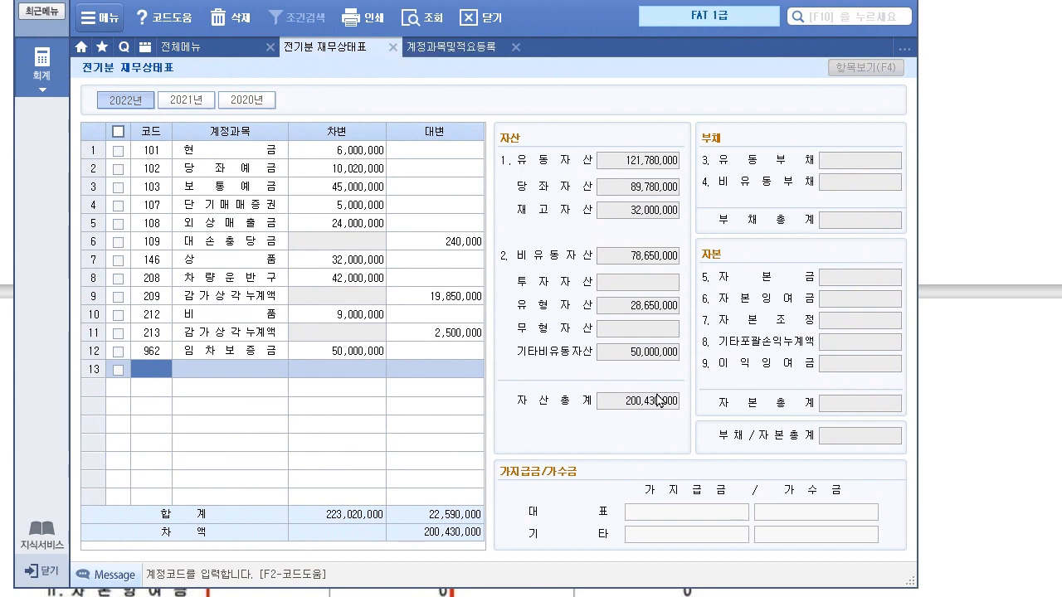
pyautogui.click(967, 461)
pyautogui.scroll(-4, 490, 362)
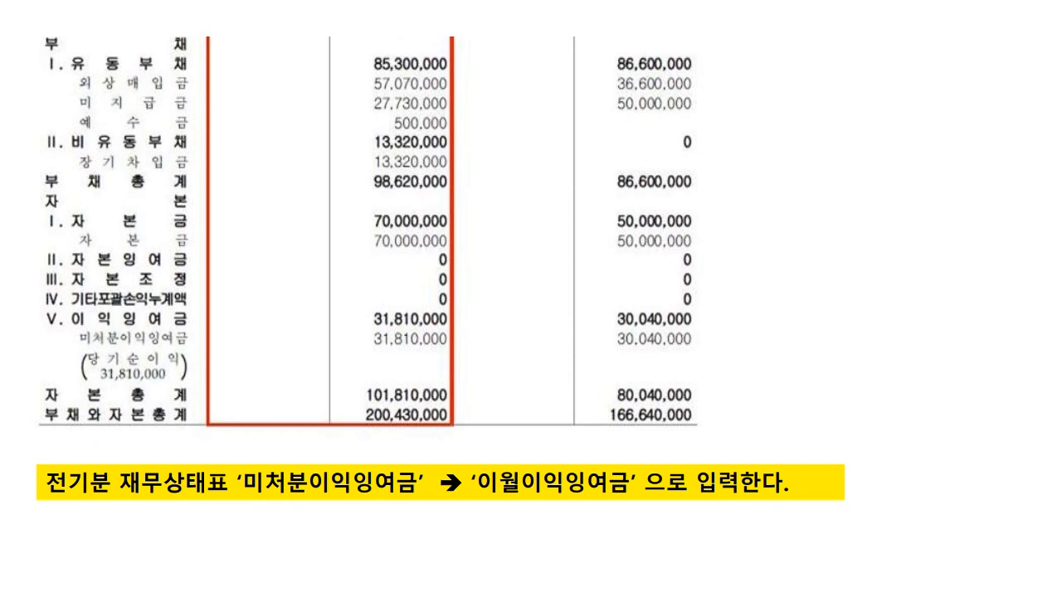
pyautogui.hotkey('alt', 'Tab')
pyautogui.moveTo(436, 3); pyautogui.dragTo(439, 115)
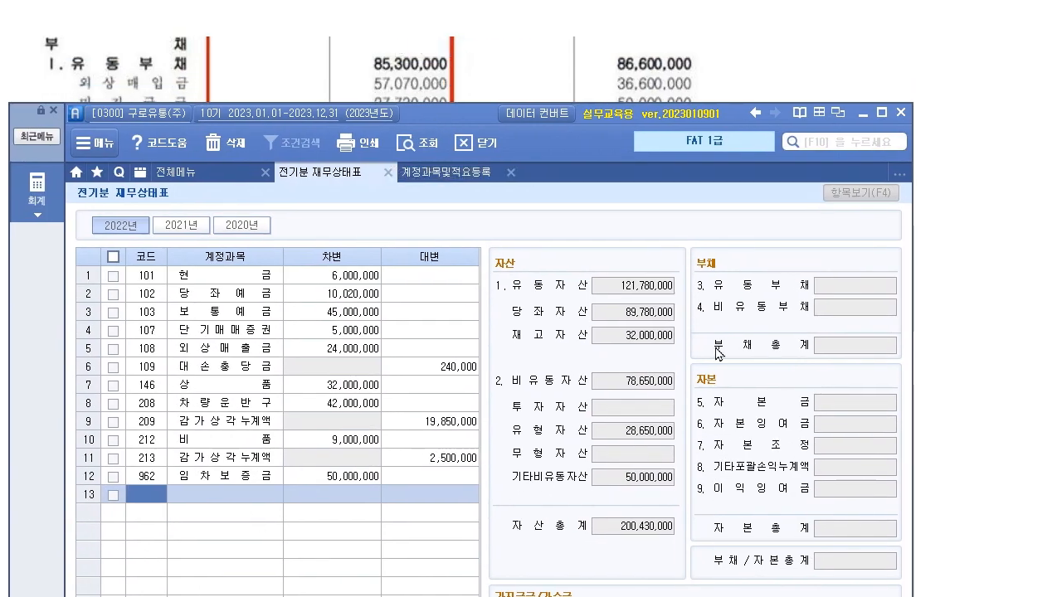
pyautogui.click(836, 285)
pyautogui.moveTo(469, 118); pyautogui.dragTo(460, 109)
# Enter account 251 외상매입금 in the thirteenth row with a credit (대변) amount of 57,070,000.
pyautogui.click(133, 477)
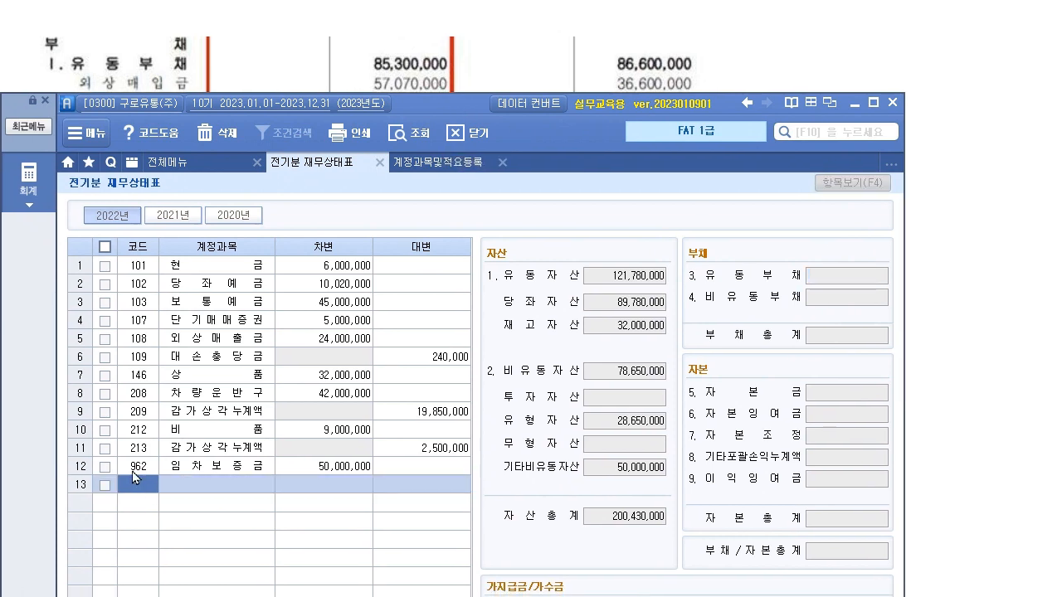
pyautogui.press('F2')
pyautogui.write('외상')
pyautogui.press('Return')
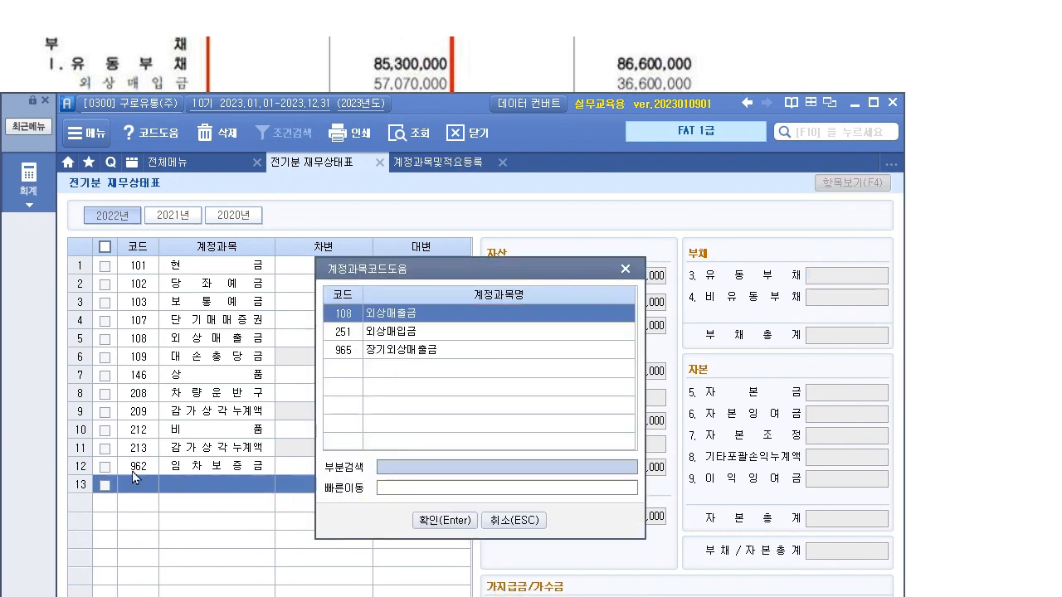
pyautogui.press('Down')
pyautogui.press('Return')
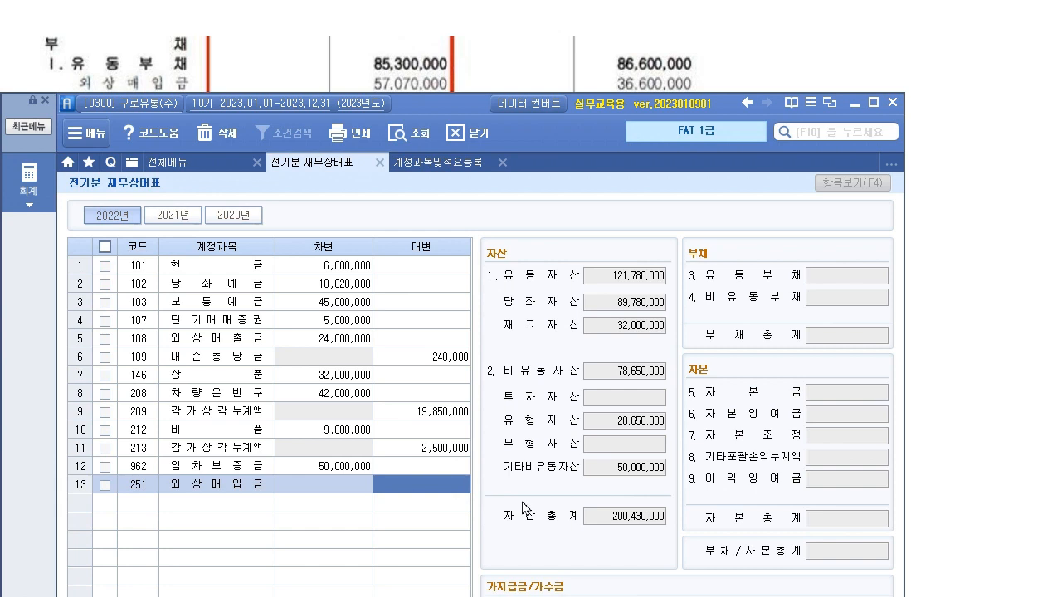
pyautogui.write('570')
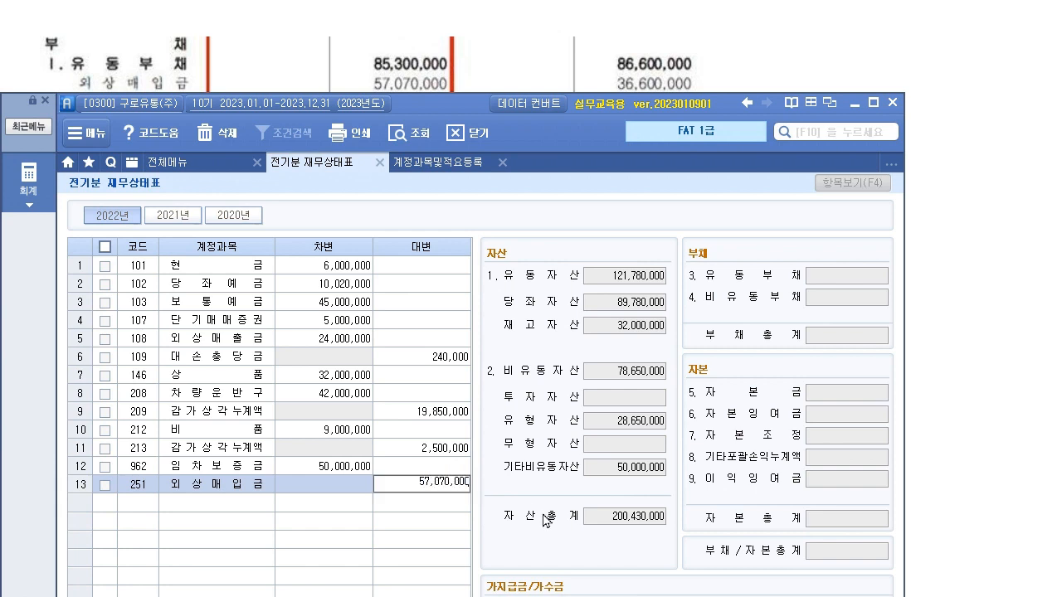
pyautogui.press('Return')
# Enter account 253 미지급금 in the fourteenth row with a credit (대변) amount of 27,730,000.
pyautogui.moveTo(454, 103); pyautogui.dragTo(453, 125)
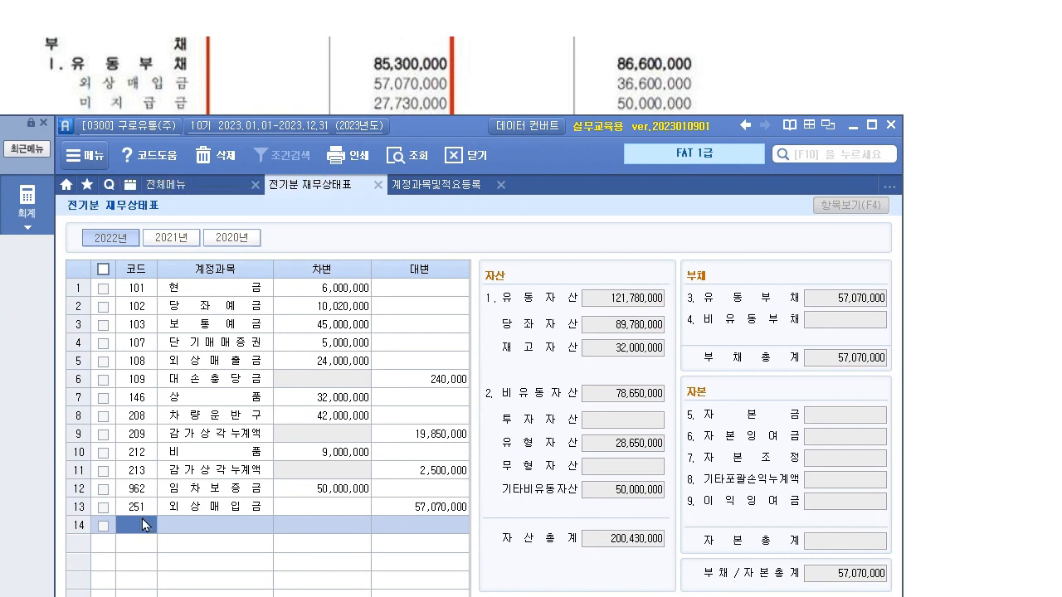
pyautogui.press('F2')
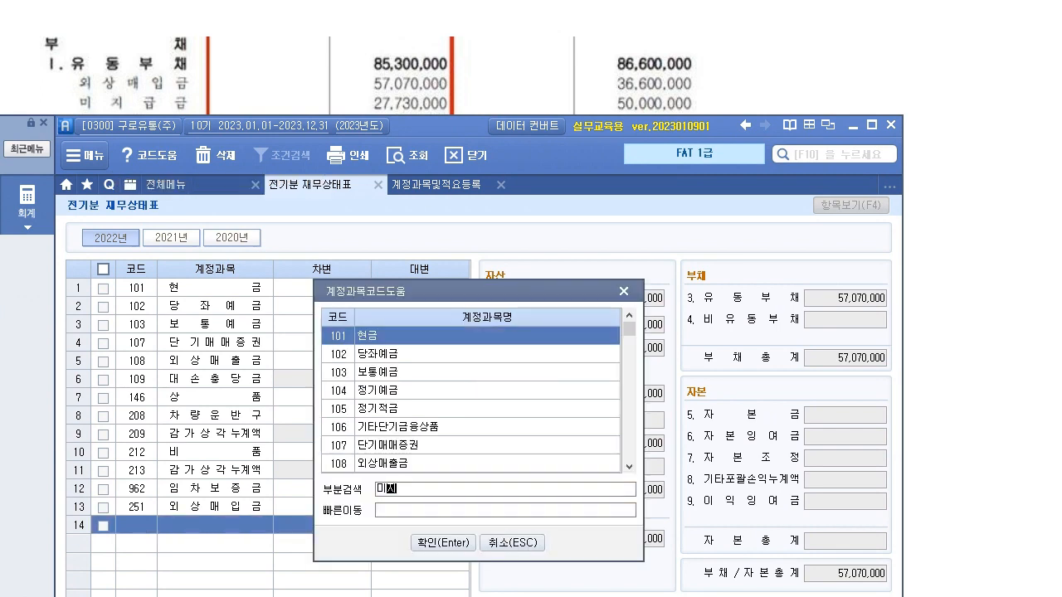
pyautogui.write('미지급')
pyautogui.press('Return')
pyautogui.press('Return')
pyautogui.write('27,')
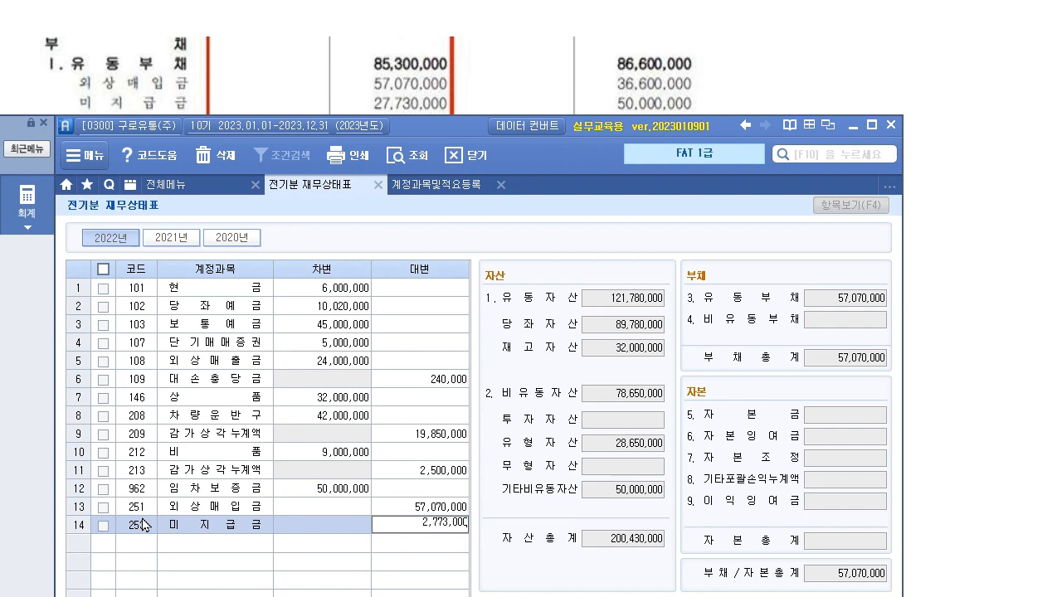
pyautogui.write('730,000')
pyautogui.press('Return')
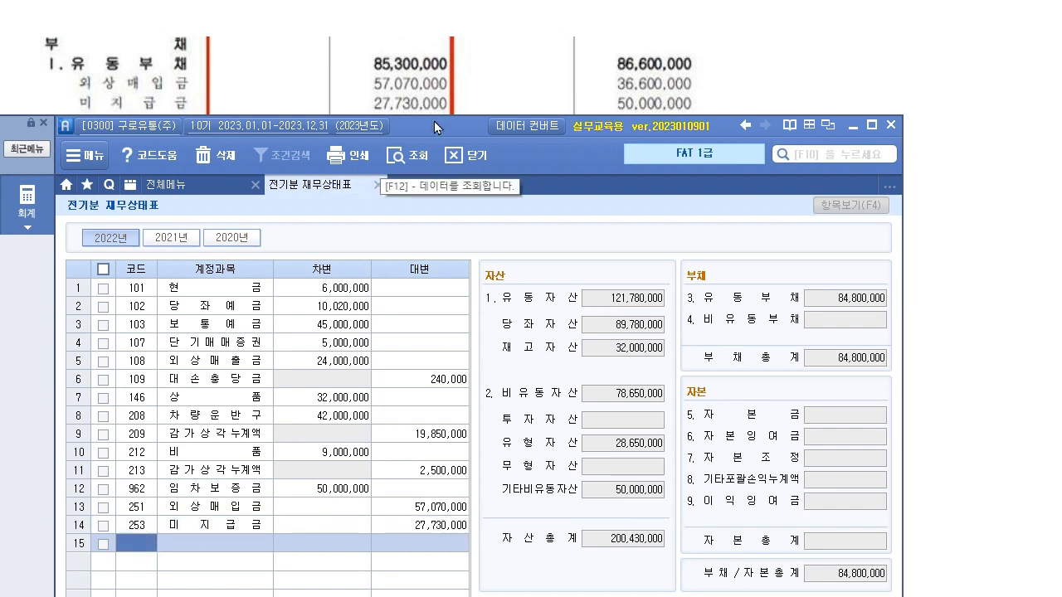
# Enter account 254 예수금 with a credit (대변) amount of 500,000 and check the 유동부채 subtotal against the reference.
pyautogui.press('F2')
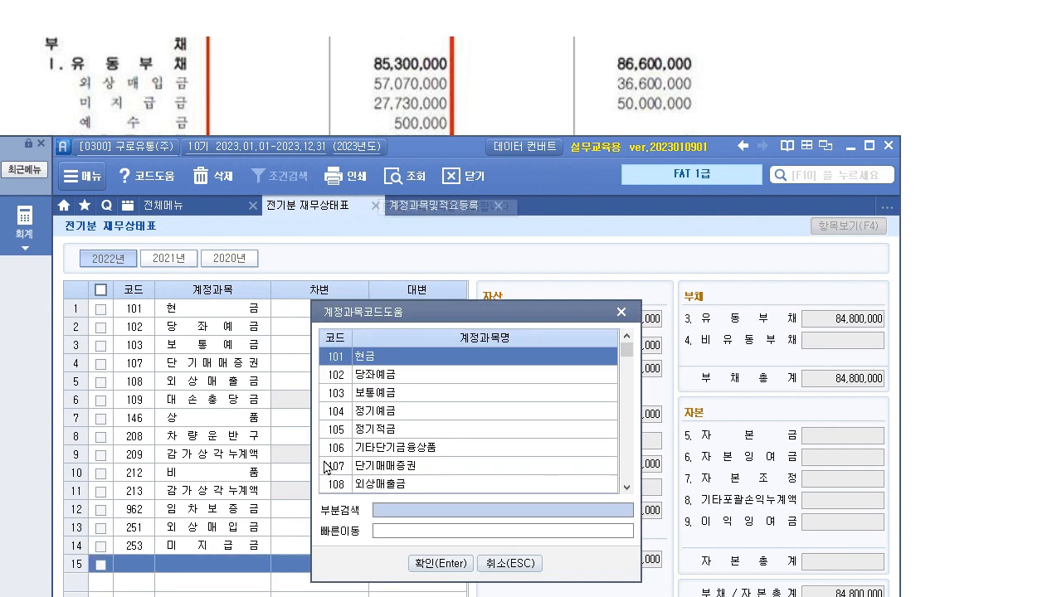
pyautogui.write('예수')
pyautogui.press('Return')
pyautogui.press('Return')
pyautogui.press('Return')
pyautogui.write('5000000')
pyautogui.press('Return')
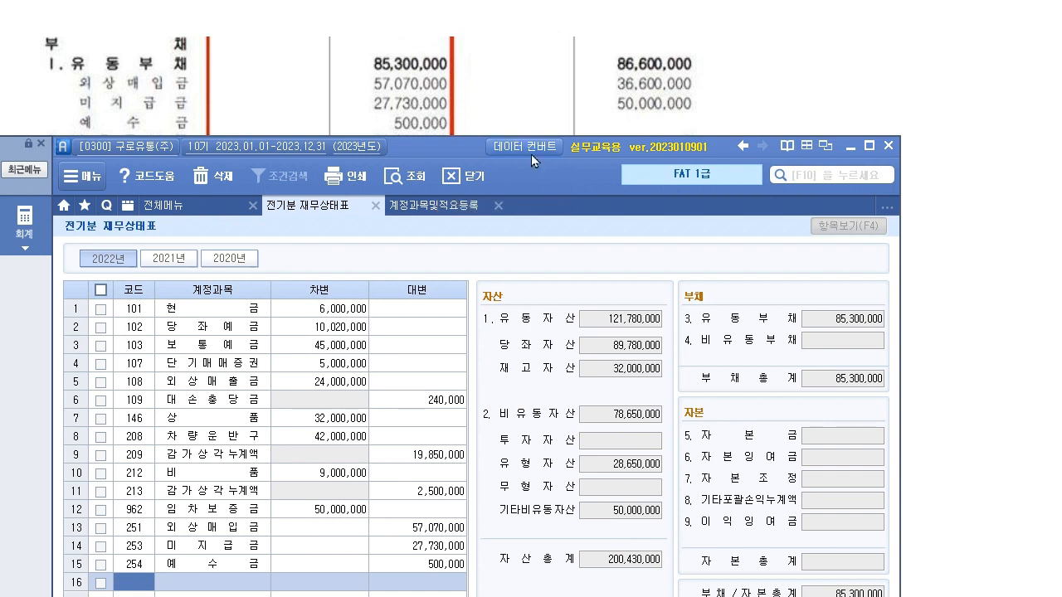
pyautogui.click(866, 320)
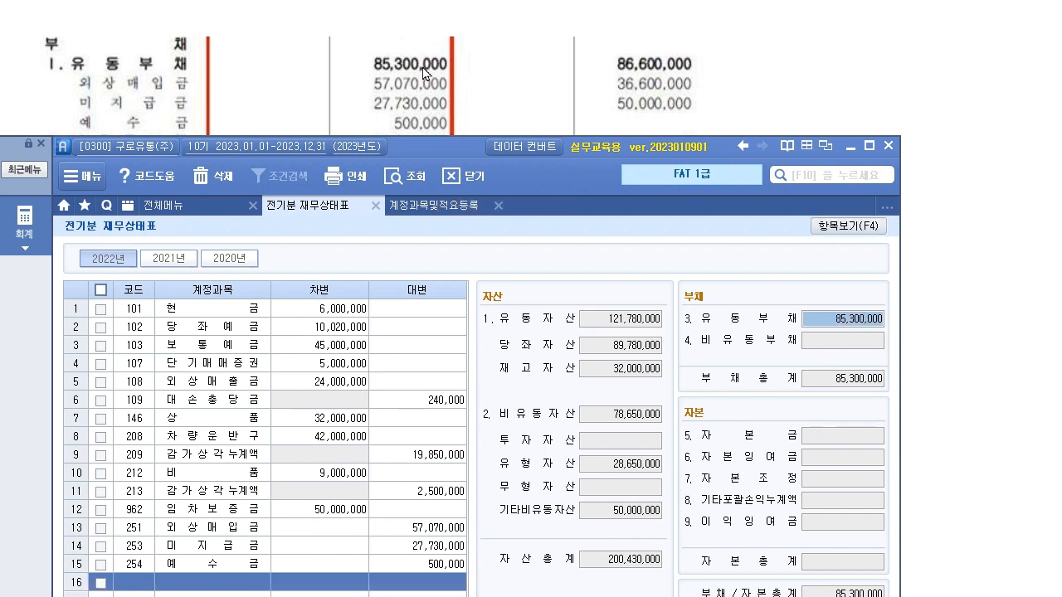
# Enter account 293 장기차입금 in the sixteenth row with a credit (대변) amount of 13,320,000.
pyautogui.click(1018, 421)
pyautogui.scroll(-3, 919, 413)
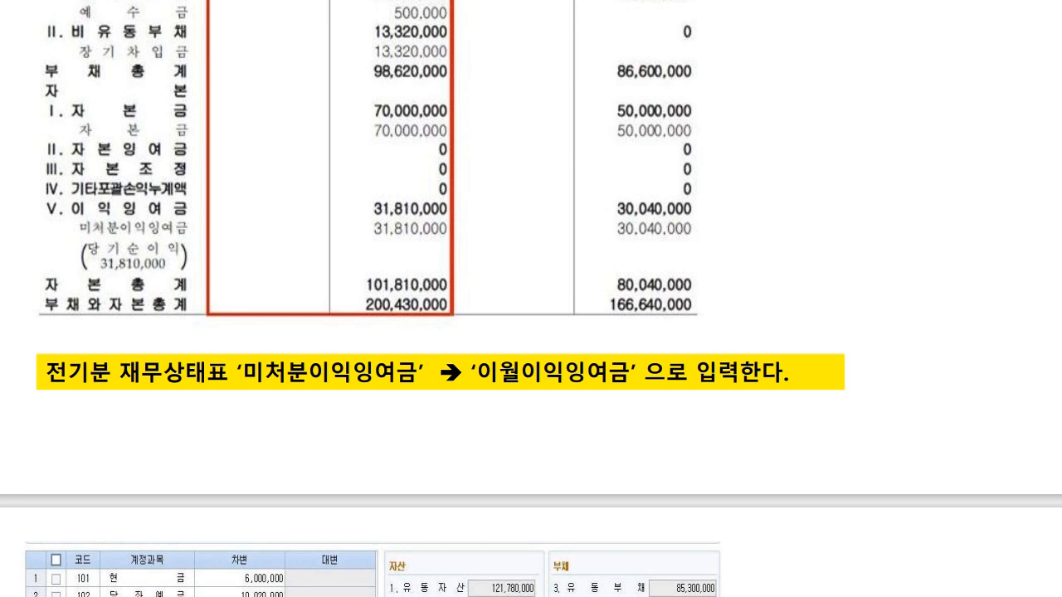
pyautogui.hotkey('alt', 'Tab')
pyautogui.moveTo(452, 154); pyautogui.dragTo(437, 80)
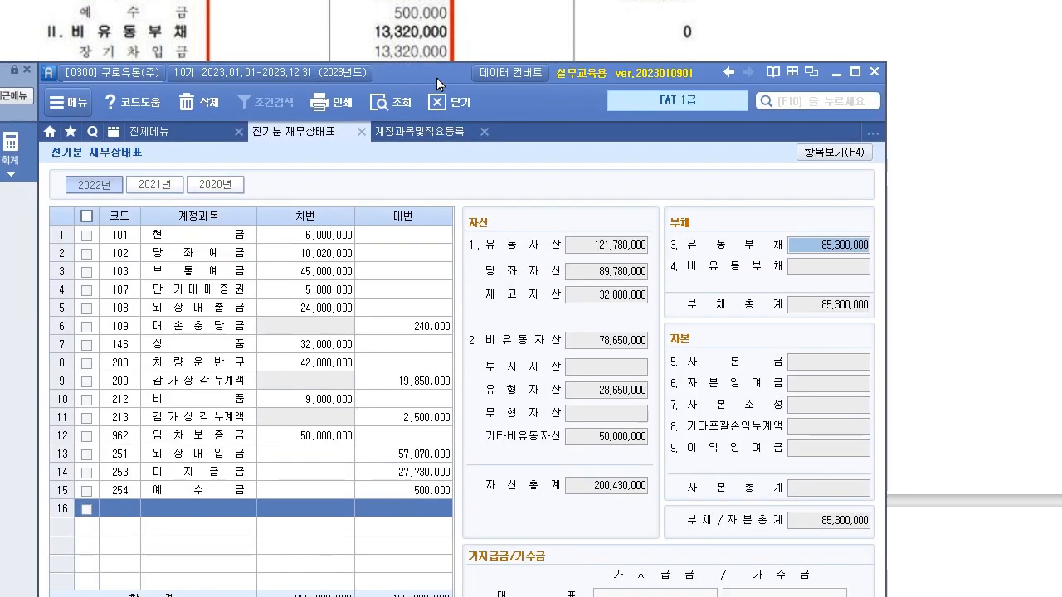
pyautogui.click(133, 524)
pyautogui.press('F2')
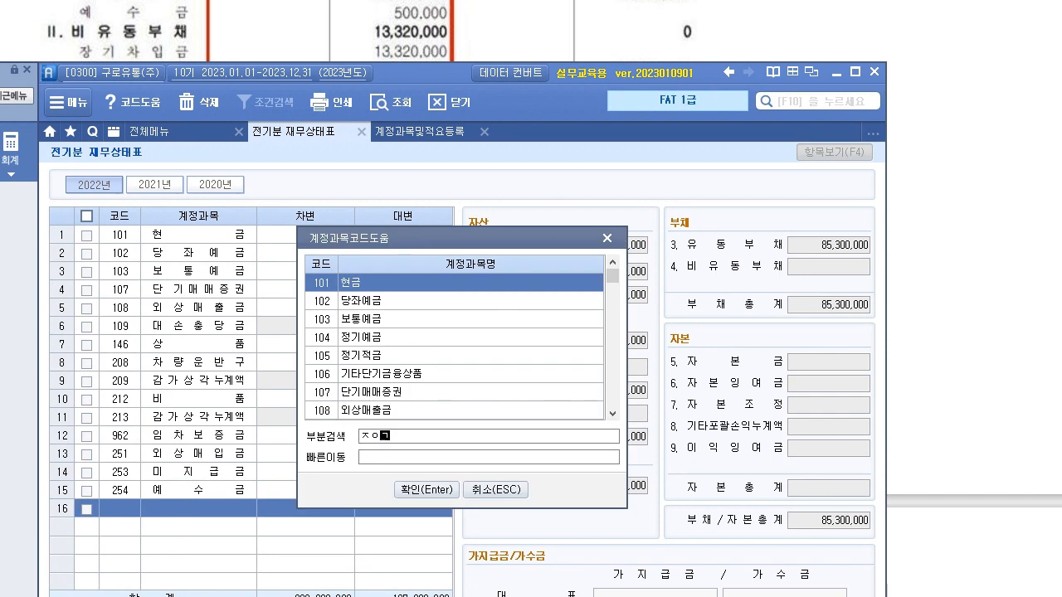
pyautogui.write('장기')
pyautogui.press('Return')
pyautogui.press('Return')
pyautogui.write('13,')
pyautogui.write('320,000')
pyautogui.press('Return')
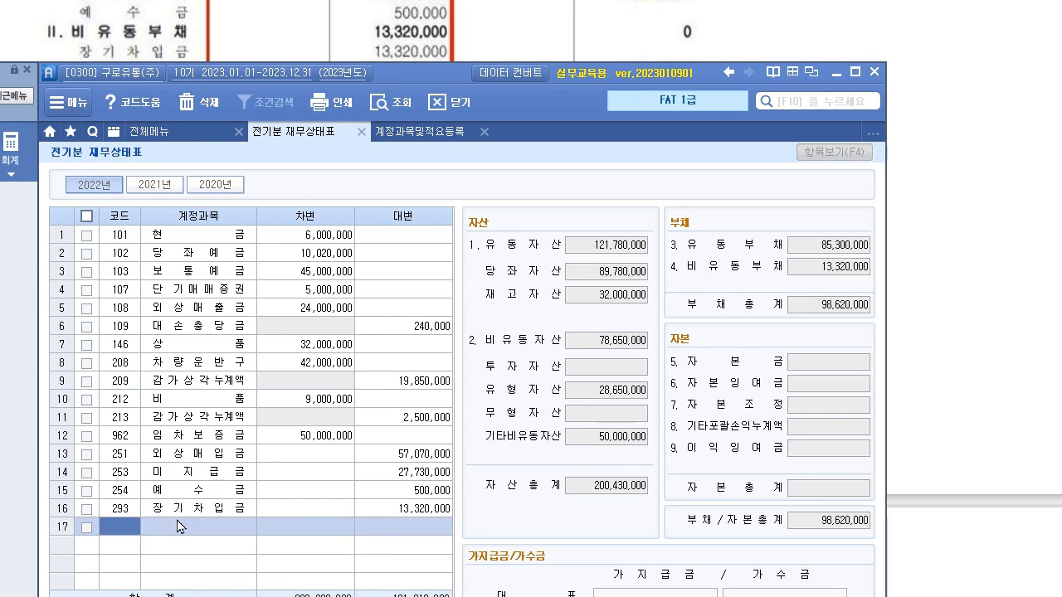
# Check the 부채총계 in the entry form against the liabilities total in the reference balance sheet.
pyautogui.click(845, 307)
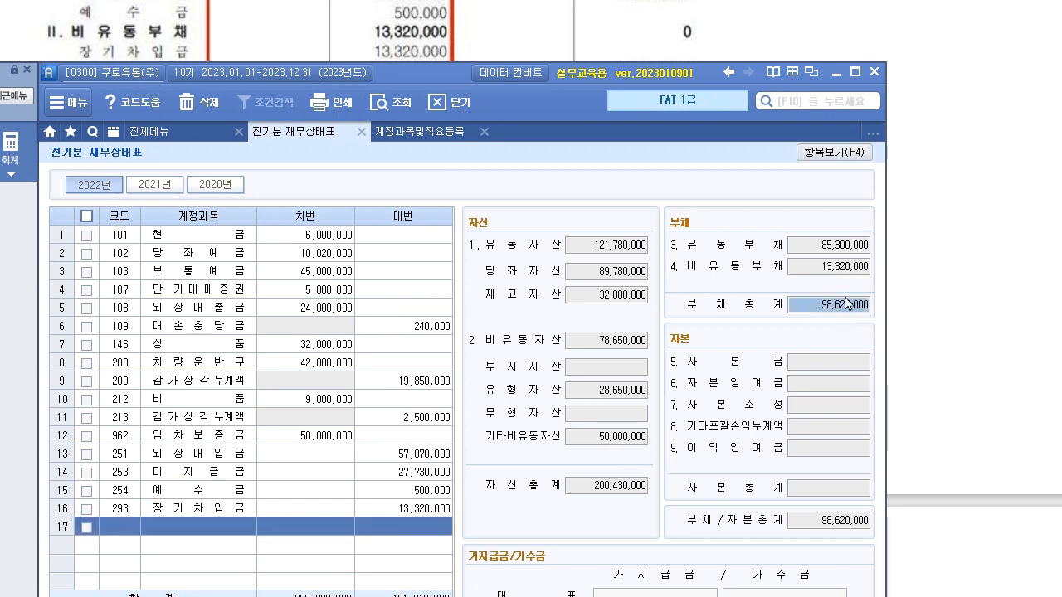
pyautogui.click(968, 419)
pyautogui.scroll(5, 655, 365)
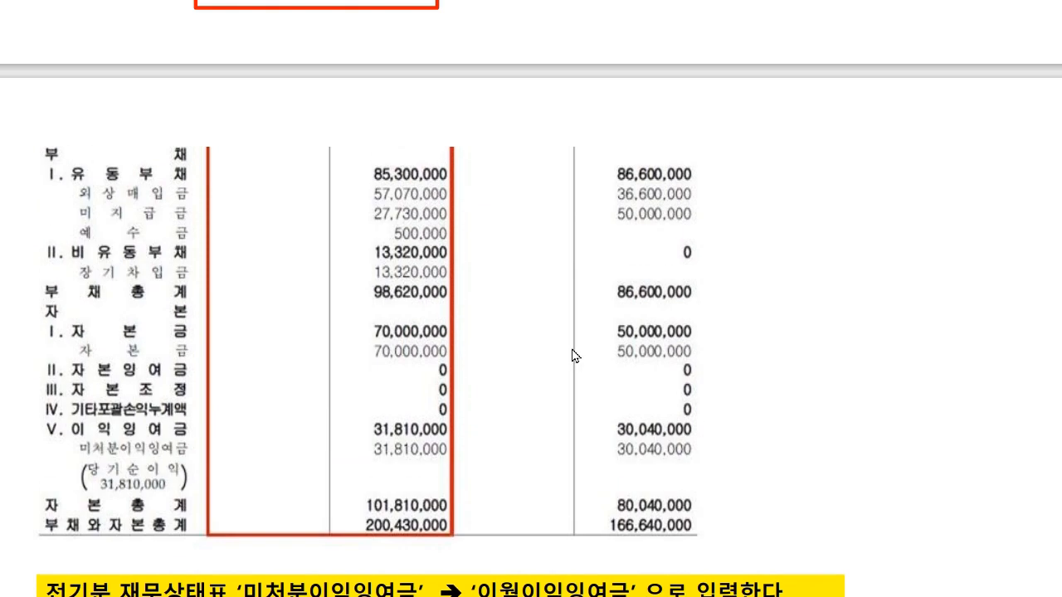
pyautogui.scroll(-3, 390, 287)
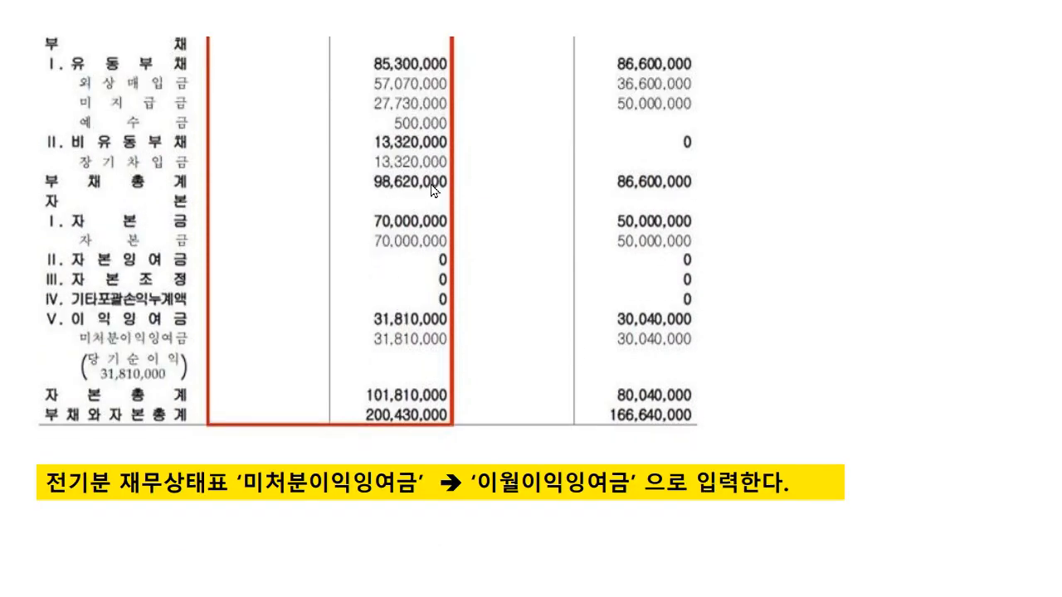
# Enter account 331 자본금 in the seventeenth row with a credit (대변) amount of 70,000,000.
pyautogui.scroll(-6, 440, 300)
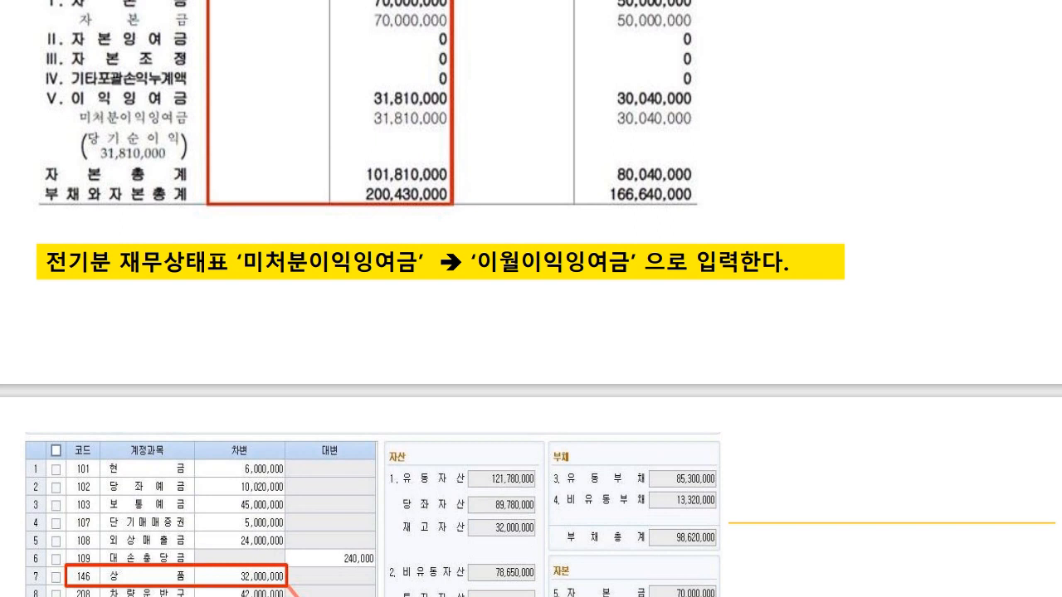
pyautogui.hotkey('alt', 'Tab')
pyautogui.moveTo(426, 73); pyautogui.dragTo(423, 43)
pyautogui.click(134, 497)
pyautogui.press('F2')
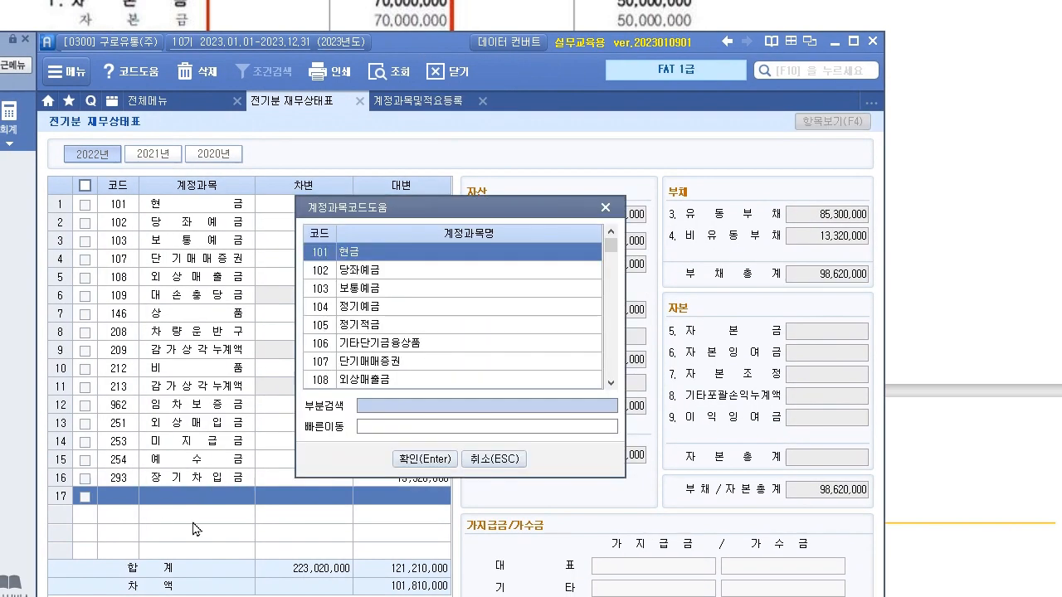
pyautogui.write('자본')
pyautogui.press('Return')
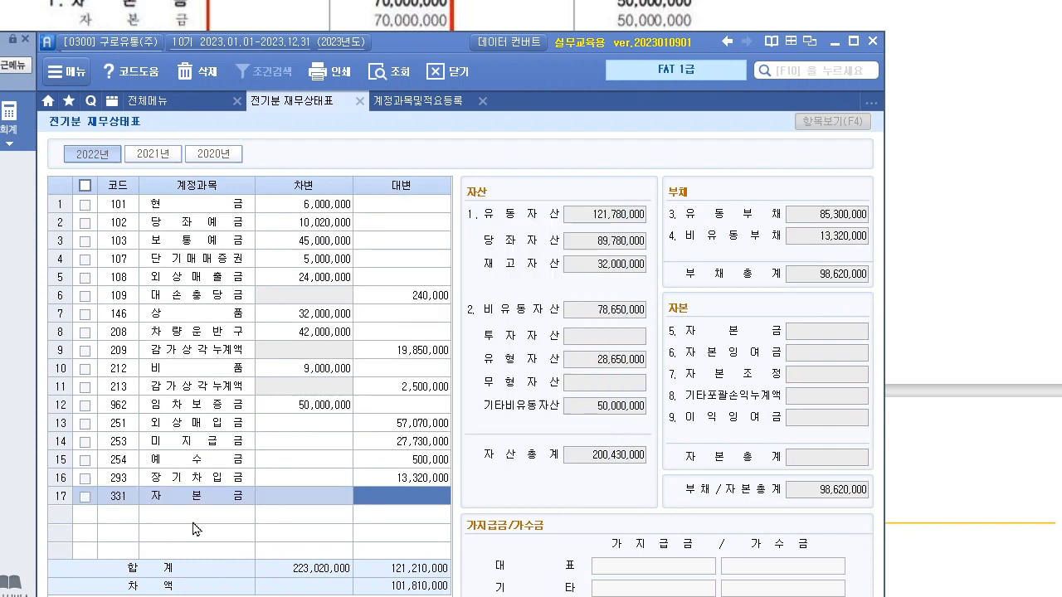
pyautogui.write('70,000,000')
pyautogui.press('Return')
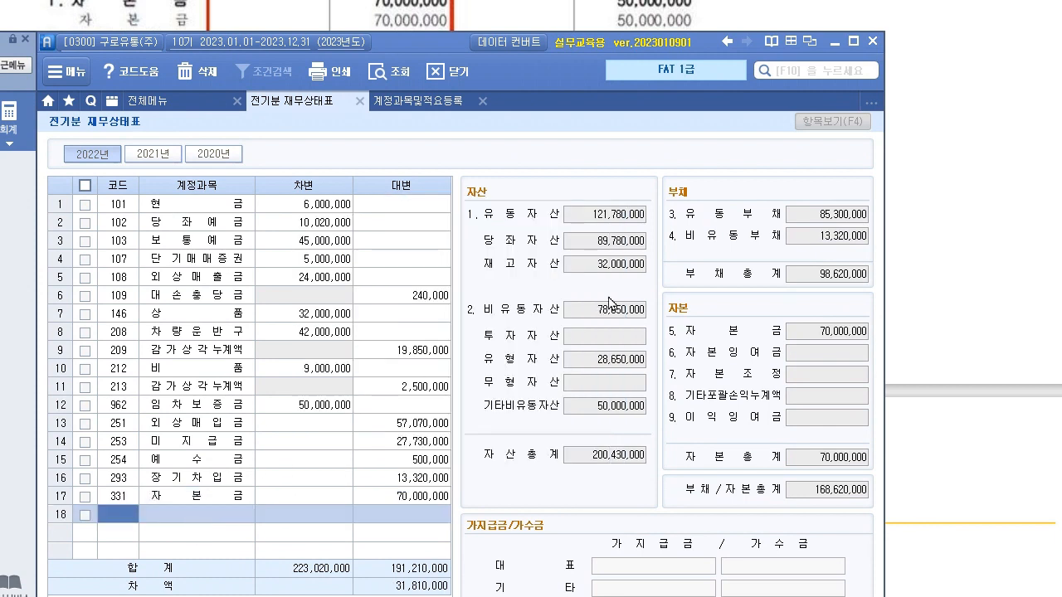
# Compare the remaining 차액 with the reference's 이익잉여금 lines and read the note on which account replaces 미처분이익잉여금.
pyautogui.moveTo(398, 37); pyautogui.dragTo(389, 134)
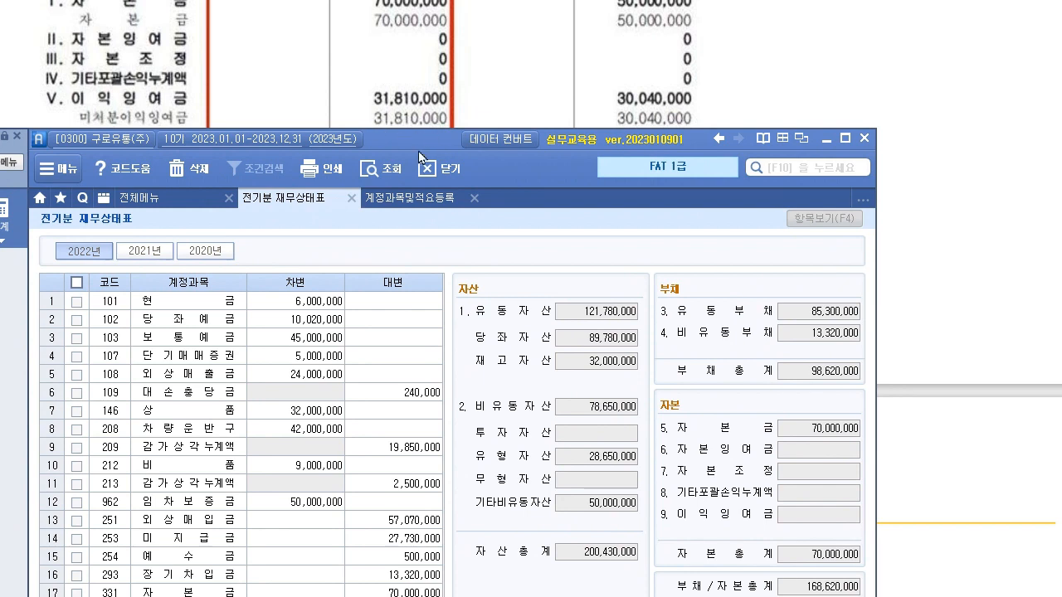
pyautogui.moveTo(419, 148); pyautogui.dragTo(445, 25)
pyautogui.scroll(-2, 1051, 292)
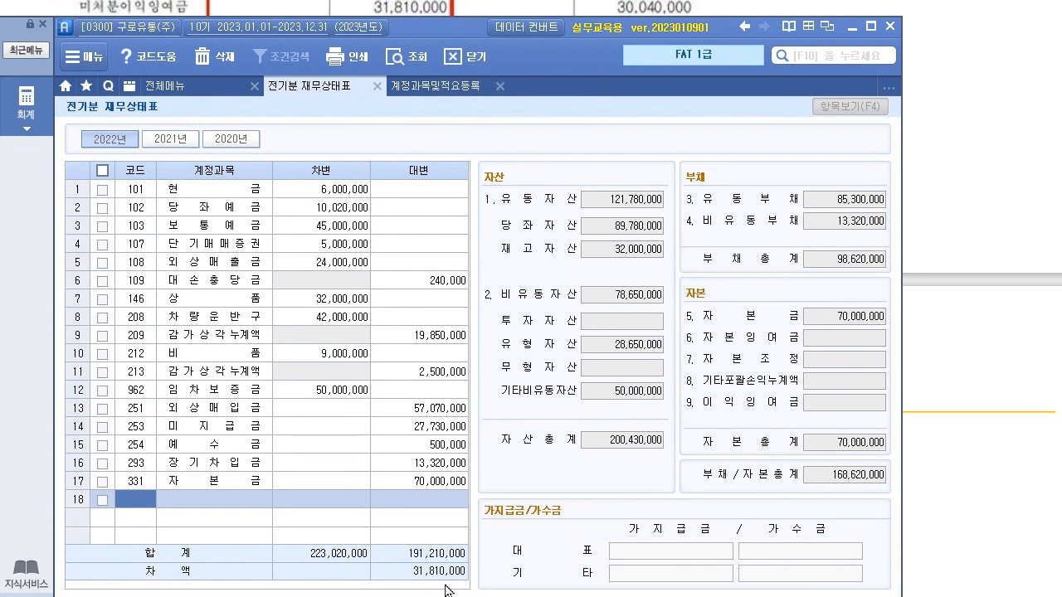
pyautogui.moveTo(465, 31); pyautogui.dragTo(469, 209)
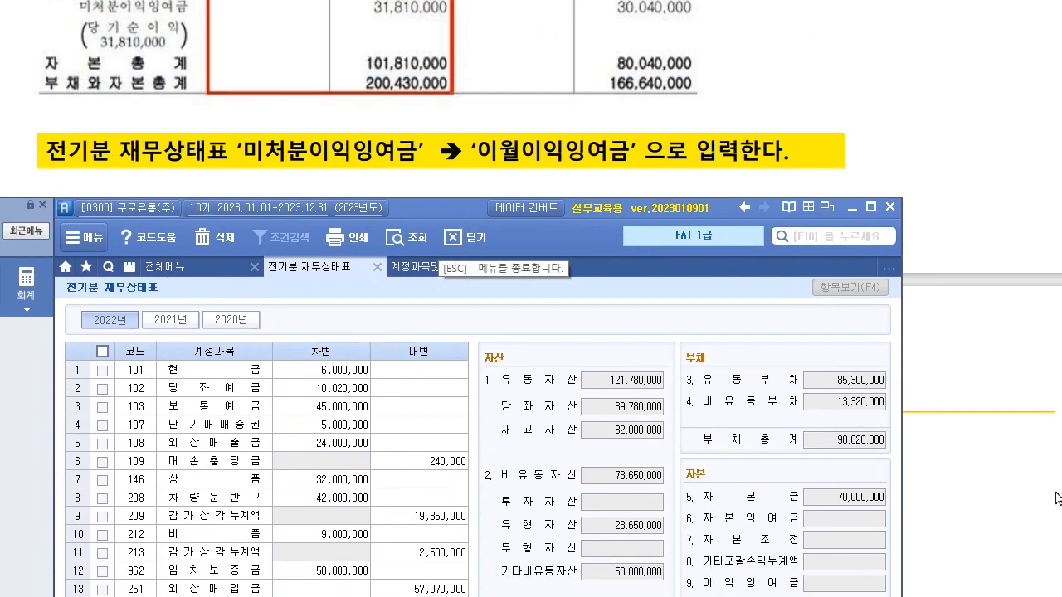
pyautogui.scroll(2, 1058, 498)
pyautogui.scroll(-2, 477, 181)
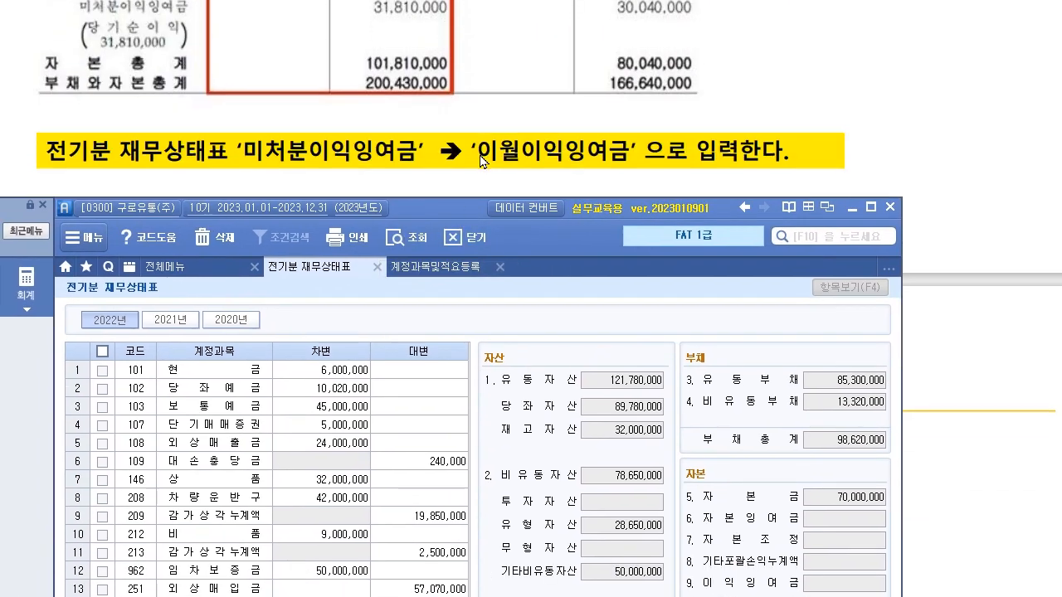
pyautogui.scroll(2, 504, 180)
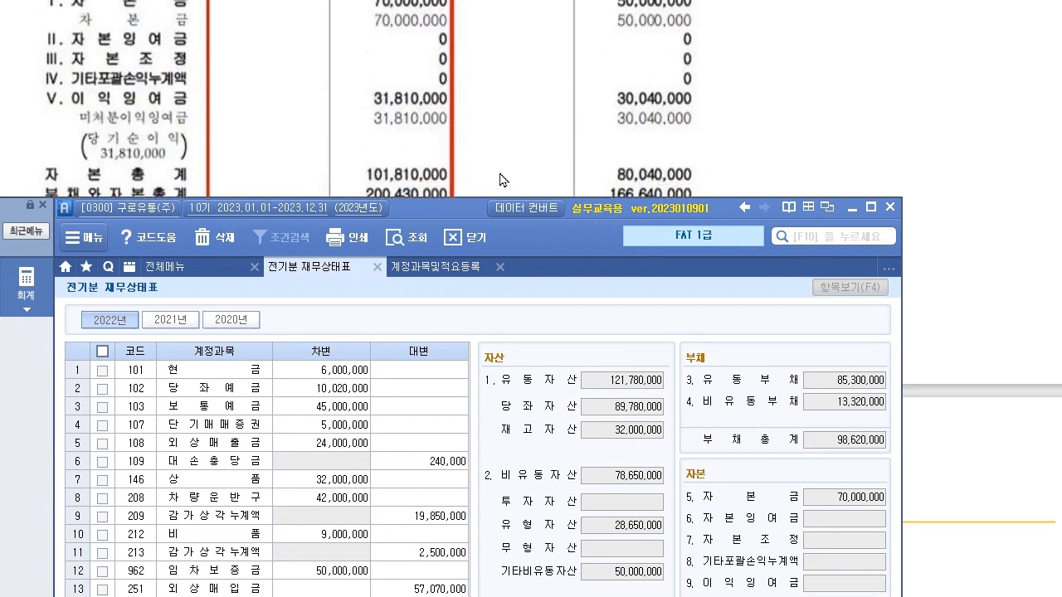
pyautogui.scroll(-2, 504, 181)
pyautogui.click(852, 208)
pyautogui.scroll(1, 676, 200)
pyautogui.scroll(-1, 676, 200)
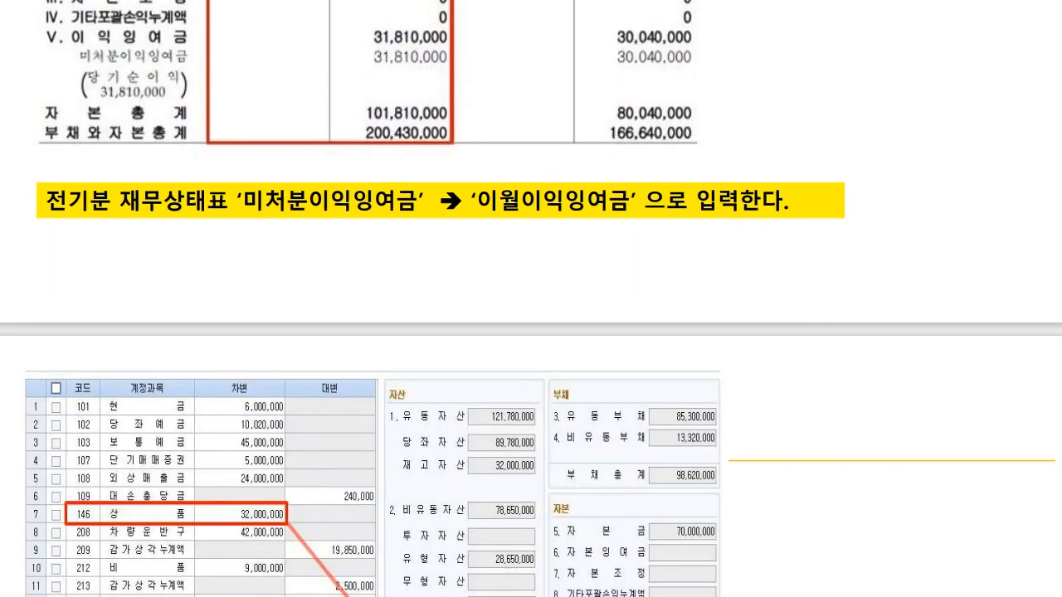
pyautogui.hotkey('alt', 'Tab')
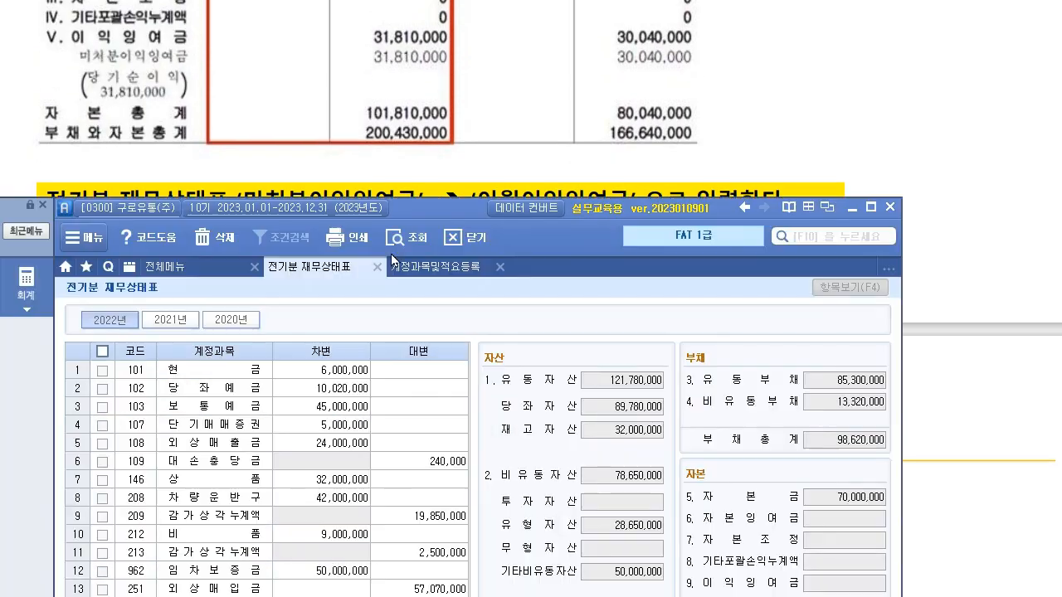
pyautogui.moveTo(444, 211); pyautogui.dragTo(455, 246)
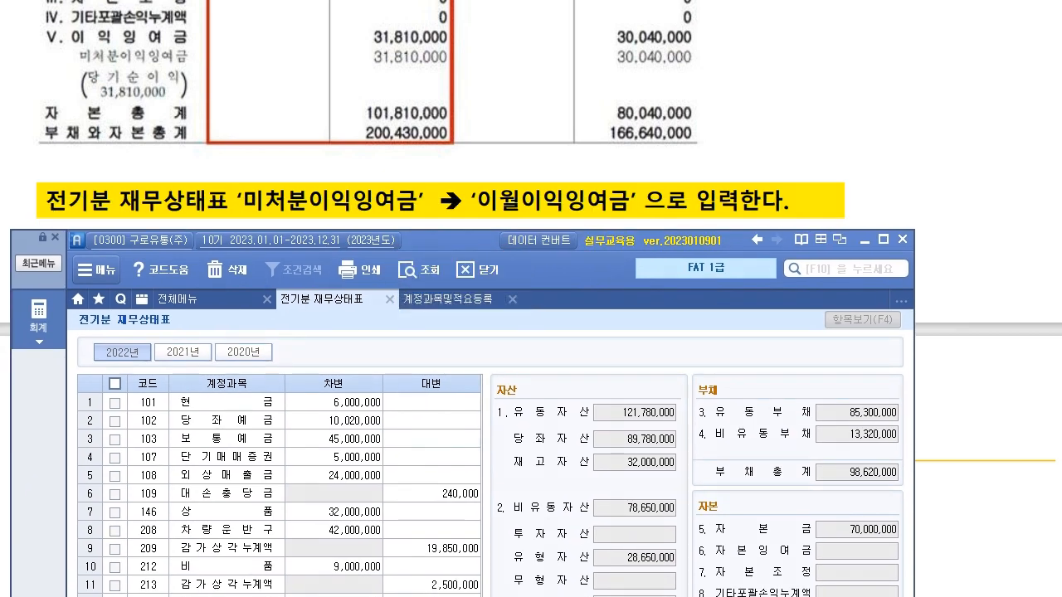
# Annotate the reference's 미처분이익잉여금 line in red with an arrow to handwritten notes on 2022.12.31 기말 and, below it, 2023.1.1 기초.
pyautogui.moveTo(73, 64)
pyautogui.mouseDown()
pyautogui.moveTo(419, 63)
pyautogui.moveTo(448, 54)
pyautogui.moveTo(398, 66)
pyautogui.moveTo(759, 87)
pyautogui.moveTo(751, 102)
pyautogui.mouseUp()
pyautogui.moveTo(810, 73)
pyautogui.mouseDown()
pyautogui.moveTo(882, 88)
pyautogui.moveTo(884, 71)
pyautogui.moveTo(970, 83)
pyautogui.moveTo(976, 73)
pyautogui.moveTo(1008, 88)
pyautogui.mouseUp()
pyautogui.moveTo(819, 102)
pyautogui.mouseDown()
pyautogui.moveTo(839, 112)
pyautogui.moveTo(872, 99)
pyautogui.moveTo(881, 115)
pyautogui.moveTo(899, 106)
pyautogui.moveTo(961, 120)
pyautogui.mouseUp()
pyautogui.moveTo(817, 117)
pyautogui.mouseDown()
pyautogui.moveTo(771, 121)
pyautogui.moveTo(1038, 117)
pyautogui.mouseUp()
pyautogui.moveTo(871, 117); pyautogui.dragTo(869, 146)
pyautogui.moveTo(863, 134); pyautogui.dragTo(881, 133)
pyautogui.moveTo(809, 157)
pyautogui.mouseDown()
pyautogui.moveTo(831, 168)
pyautogui.moveTo(990, 155)
pyautogui.moveTo(999, 165)
pyautogui.mouseUp()
pyautogui.moveTo(991, 163); pyautogui.dragTo(987, 171)
pyautogui.moveTo(981, 173); pyautogui.dragTo(1012, 170)
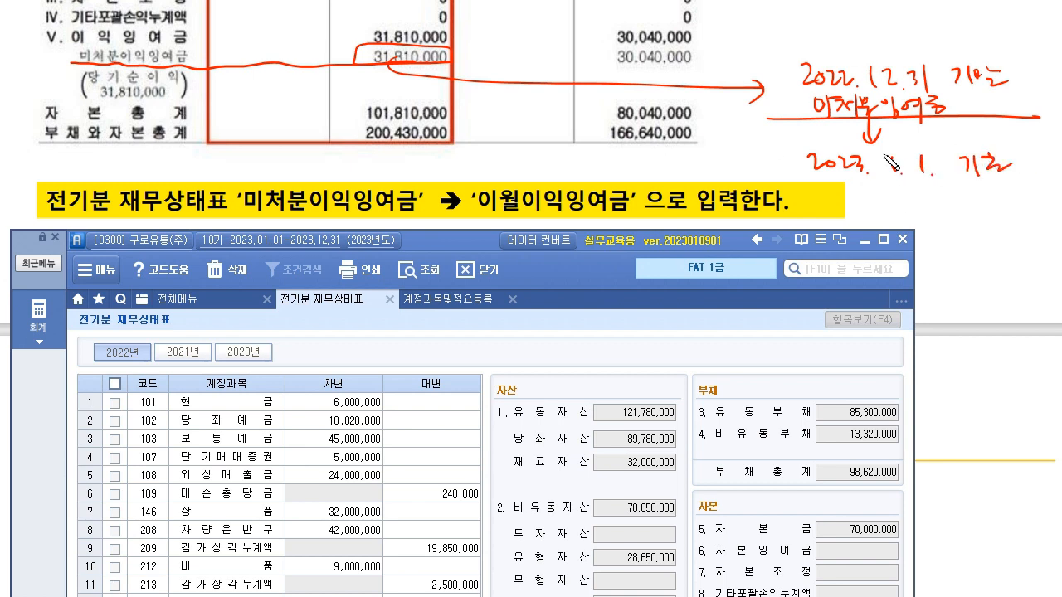
# Box the handwritten unappropriated-surplus note under 2022.12.31, circle its first part, underline it and lead a curved arrow down beside the 2023.1.1 note.
pyautogui.moveTo(801, 90); pyautogui.dragTo(802, 112)
pyautogui.moveTo(854, 91); pyautogui.dragTo(854, 111)
pyautogui.moveTo(802, 88); pyautogui.dragTo(946, 91)
pyautogui.moveTo(945, 91); pyautogui.dragTo(946, 115)
pyautogui.moveTo(803, 105); pyautogui.dragTo(804, 202)
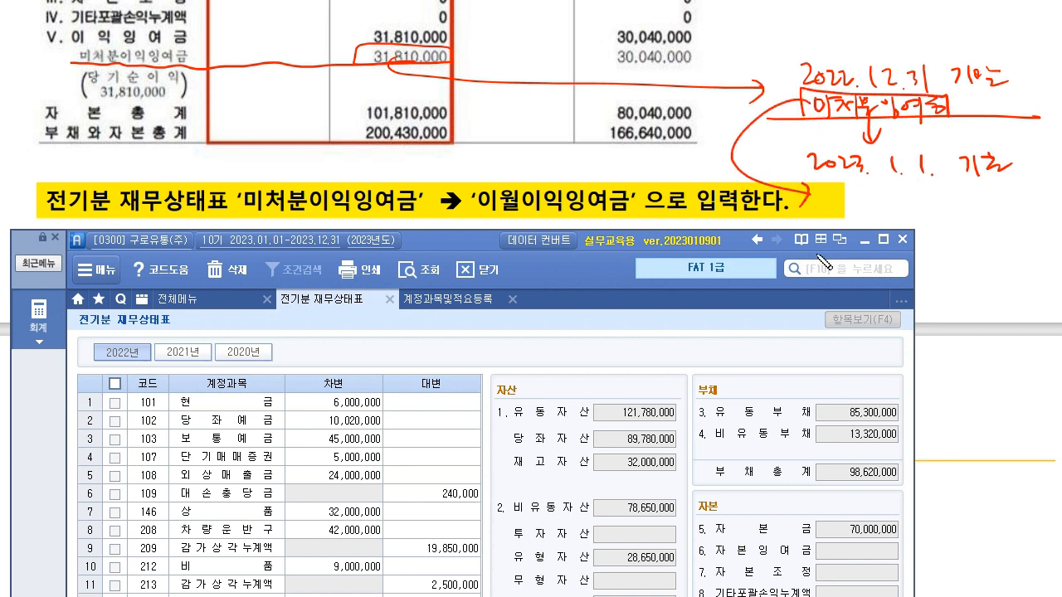
pyautogui.moveTo(805, 113); pyautogui.dragTo(1046, 123)
pyautogui.moveTo(867, 112); pyautogui.dragTo(870, 109)
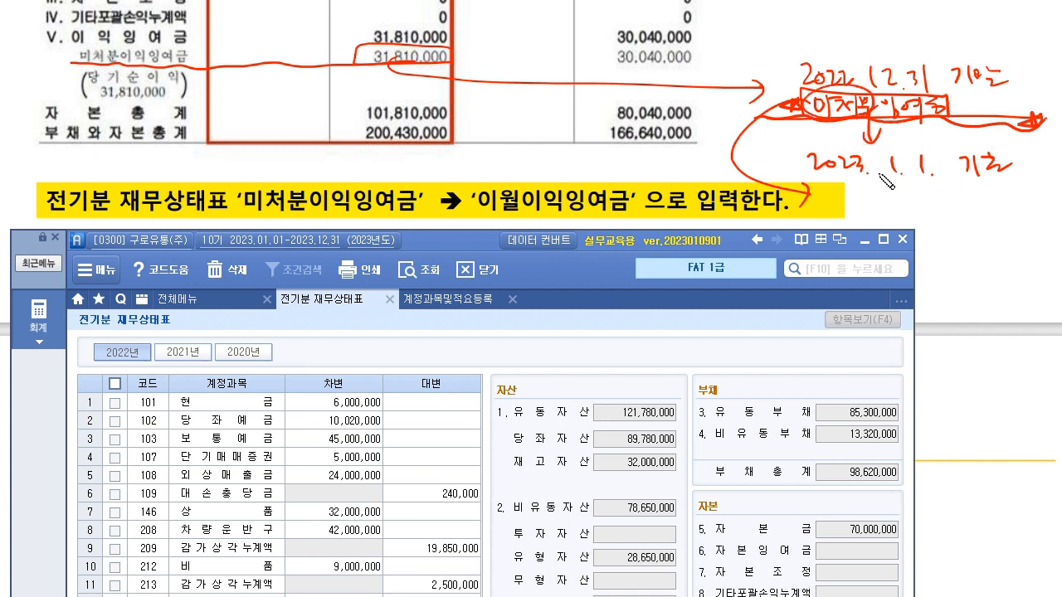
# Handwrite the carried-forward note under the 2023.1.1 line, circle it and mark it with a star.
pyautogui.moveTo(852, 197); pyautogui.dragTo(939, 208)
pyautogui.moveTo(887, 230)
pyautogui.mouseDown()
pyautogui.moveTo(967, 218)
pyautogui.moveTo(951, 218)
pyautogui.mouseUp()
pyautogui.moveTo(971, 205)
pyautogui.mouseDown()
pyautogui.moveTo(993, 211)
pyautogui.moveTo(998, 197)
pyautogui.mouseUp()
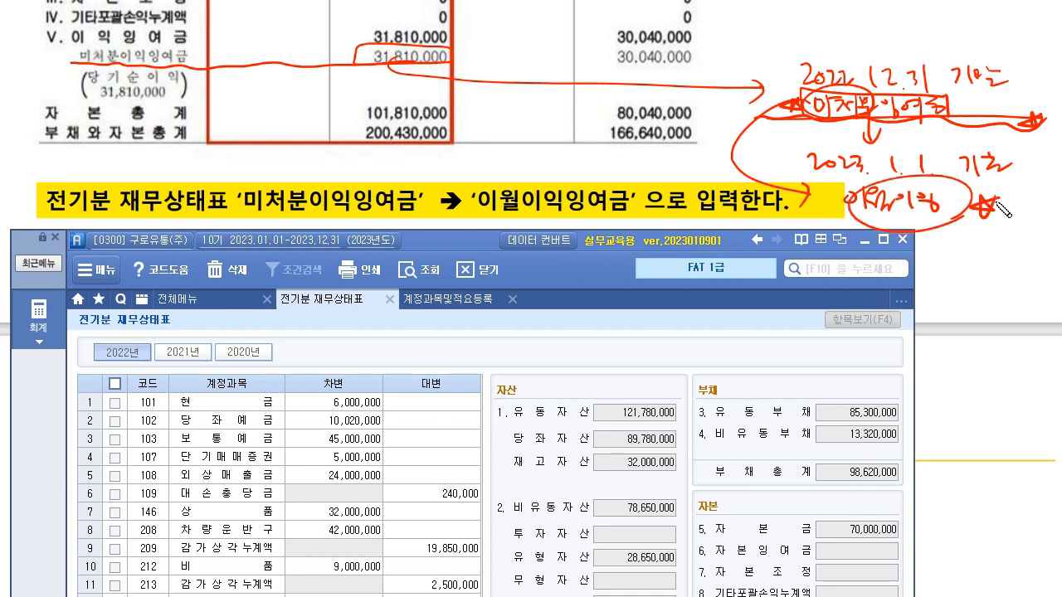
# Underline 전기분 재무상태표 in the yellow heading, circle the form of that name, and mark its account entries with arrows and lines.
pyautogui.moveTo(42, 217); pyautogui.dragTo(239, 217)
pyautogui.moveTo(131, 184)
pyautogui.mouseDown()
pyautogui.moveTo(130, 143)
pyautogui.moveTo(153, 146)
pyautogui.mouseUp()
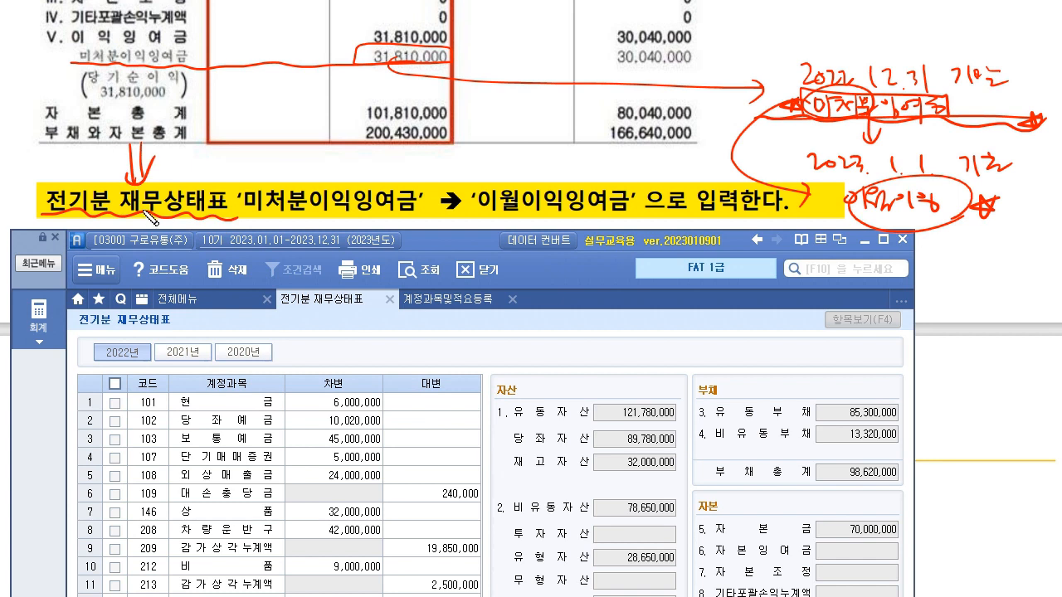
pyautogui.moveTo(374, 325)
pyautogui.mouseDown()
pyautogui.moveTo(282, 286)
pyautogui.moveTo(394, 327)
pyautogui.moveTo(292, 421)
pyautogui.moveTo(318, 408)
pyautogui.mouseUp()
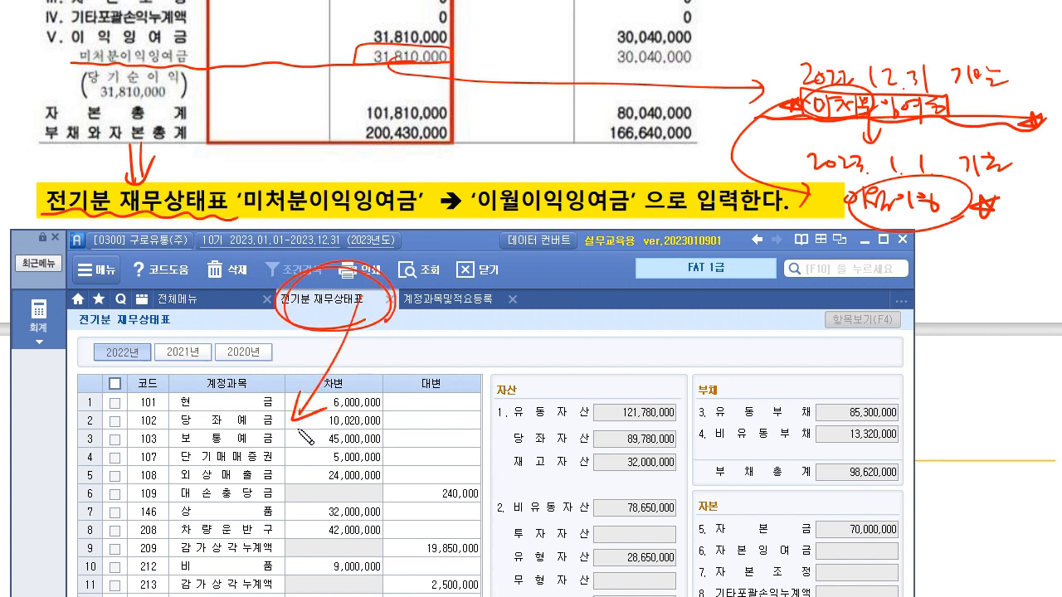
pyautogui.moveTo(213, 396); pyautogui.dragTo(191, 574)
pyautogui.moveTo(232, 488); pyautogui.dragTo(340, 487)
pyautogui.moveTo(323, 475); pyautogui.dragTo(308, 523)
# Box 미처분이익잉여금 in the yellow heading, link it to a circled and starred 이월이익잉여금, and clear all screen annotations.
pyautogui.moveTo(236, 177)
pyautogui.mouseDown()
pyautogui.moveTo(237, 217)
pyautogui.moveTo(410, 218)
pyautogui.moveTo(236, 177)
pyautogui.mouseUp()
pyautogui.moveTo(371, 177)
pyautogui.mouseDown()
pyautogui.moveTo(497, 145)
pyautogui.moveTo(510, 155)
pyautogui.mouseUp()
pyautogui.moveTo(607, 221)
pyautogui.mouseDown()
pyautogui.moveTo(481, 207)
pyautogui.moveTo(636, 178)
pyautogui.moveTo(628, 207)
pyautogui.mouseUp()
pyautogui.moveTo(688, 160); pyautogui.dragTo(639, 181)
pyautogui.moveTo(639, 181)
pyautogui.mouseDown()
pyautogui.moveTo(677, 186)
pyautogui.moveTo(657, 198)
pyautogui.mouseUp()
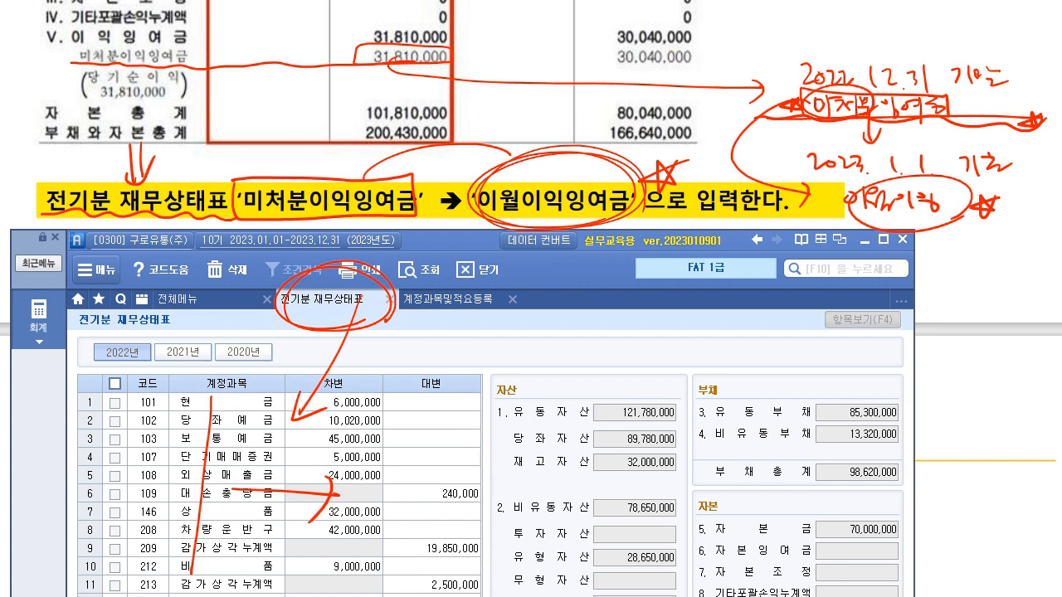
pyautogui.press('e')
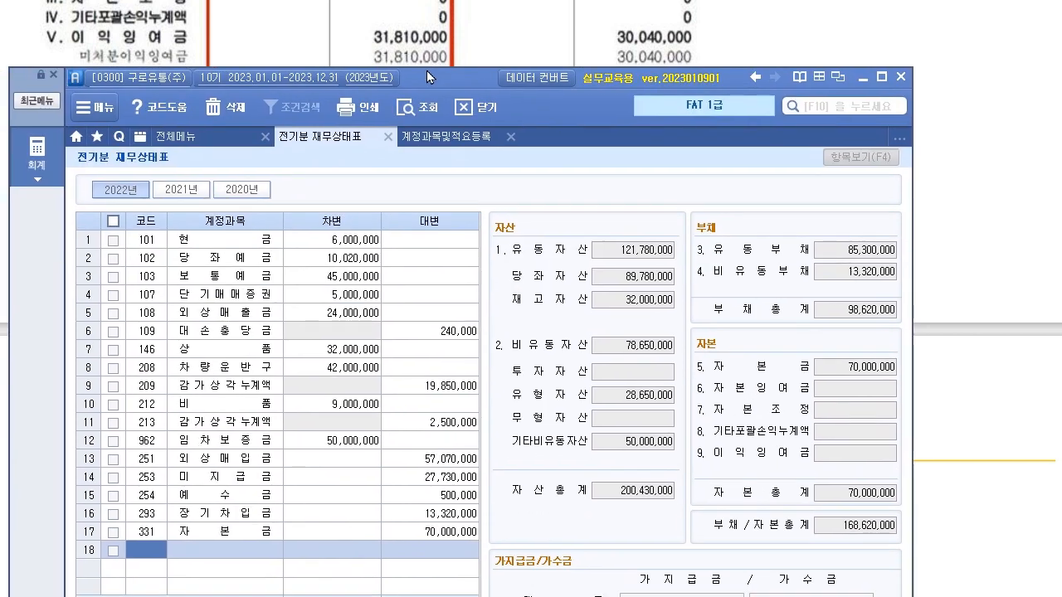
# Add account 375 이월이익잉여금 in row 18 of the 전기분 재무상태표 with a credit amount of 31,810,000.
pyautogui.doubleClick(144, 548)
pyautogui.write('이익')
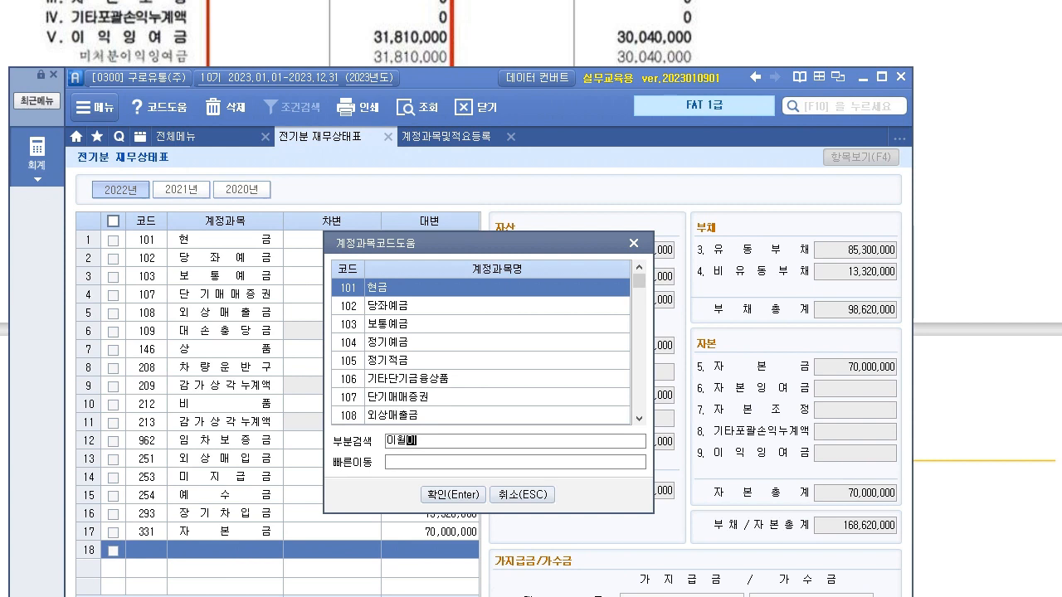
pyautogui.press('Return')
pyautogui.press('Return')
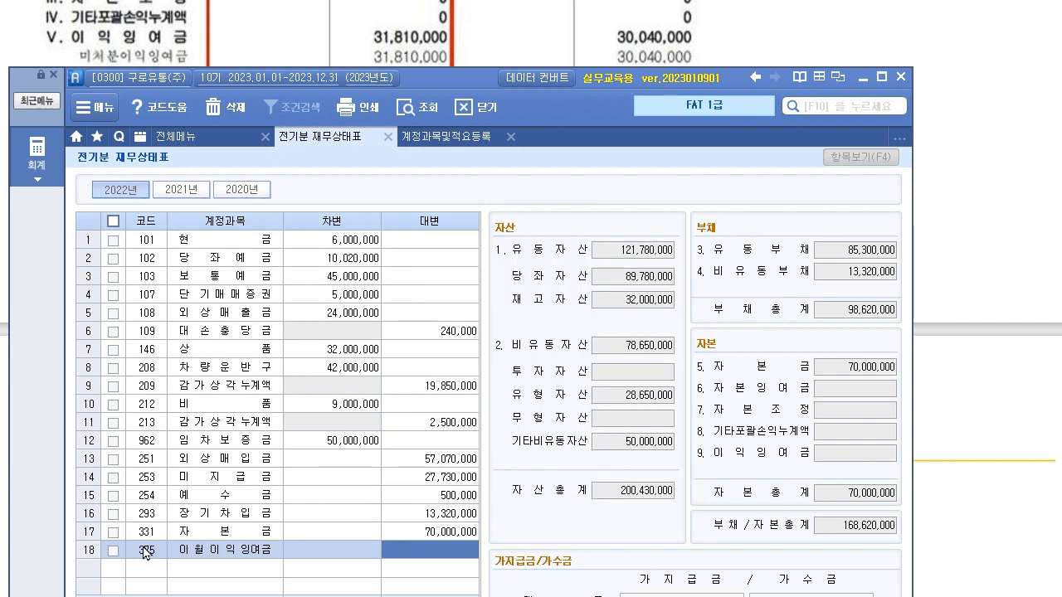
pyautogui.write('31,810,000')
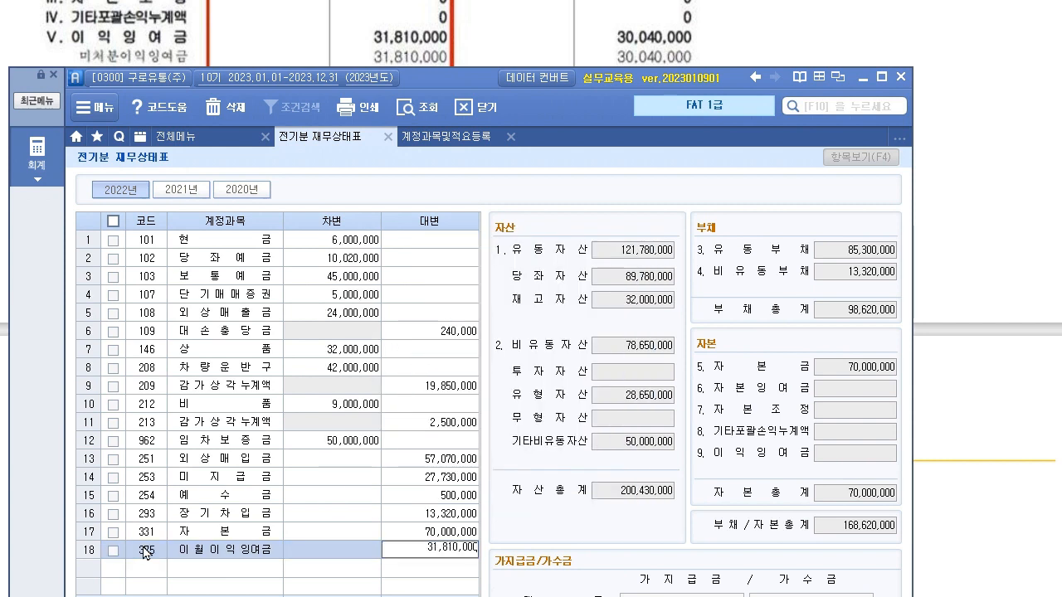
pyautogui.press('Return')
pyautogui.moveTo(443, 75); pyautogui.dragTo(445, 24)
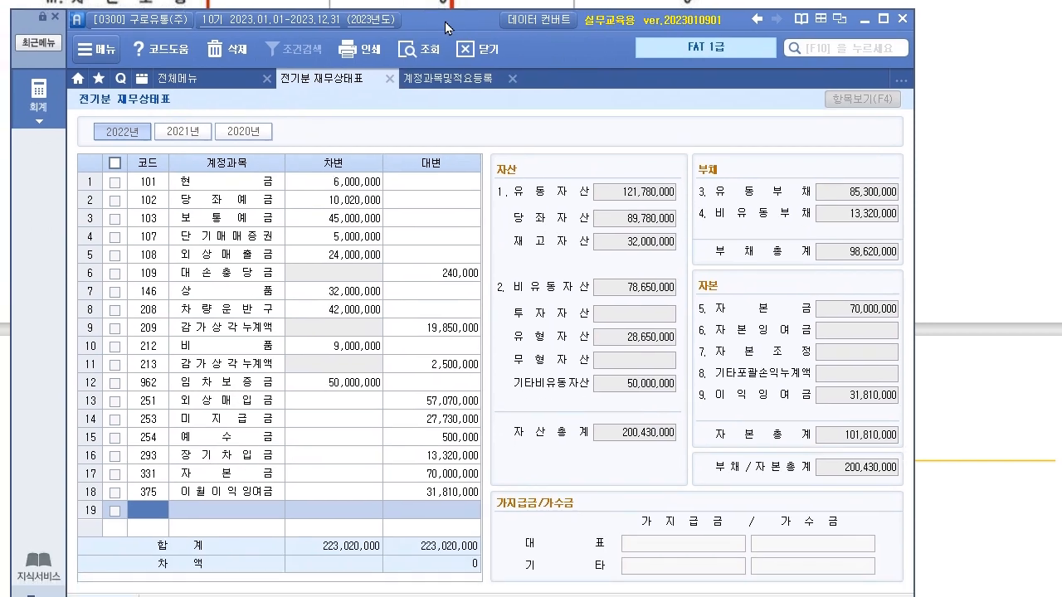
# Check the 이월이익잉여금 credit and the 상품 debit in the 전기분 재무상태표 against the completed example on the lecture slide.
pyautogui.click(427, 494)
pyautogui.click(458, 509)
pyautogui.click(458, 496)
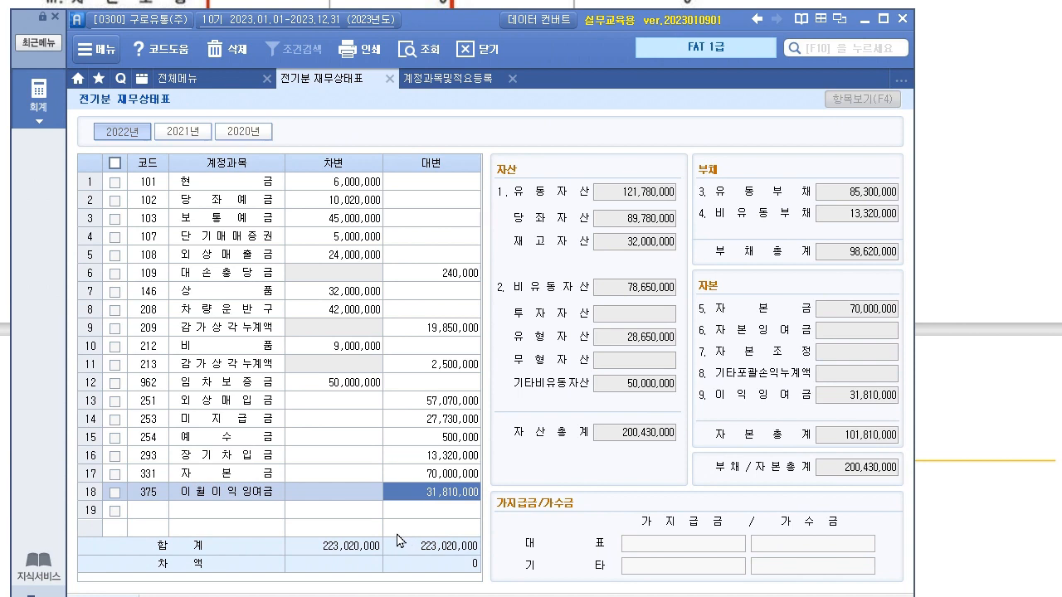
pyautogui.click(1032, 562)
pyautogui.scroll(-5, 544, 348)
pyautogui.scroll(3, 539, 340)
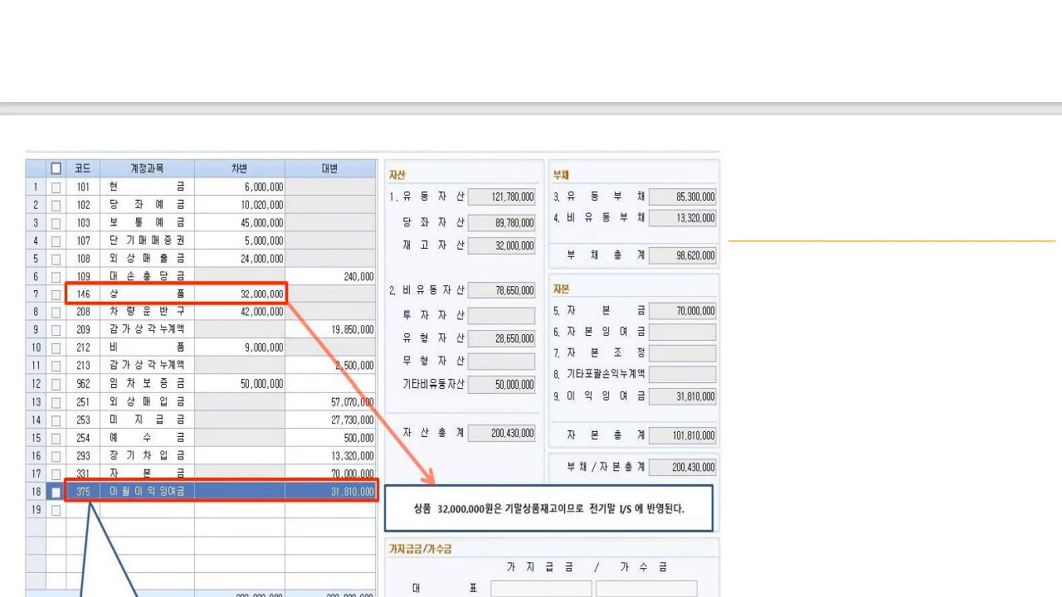
pyautogui.hotkey('alt', 'Tab')
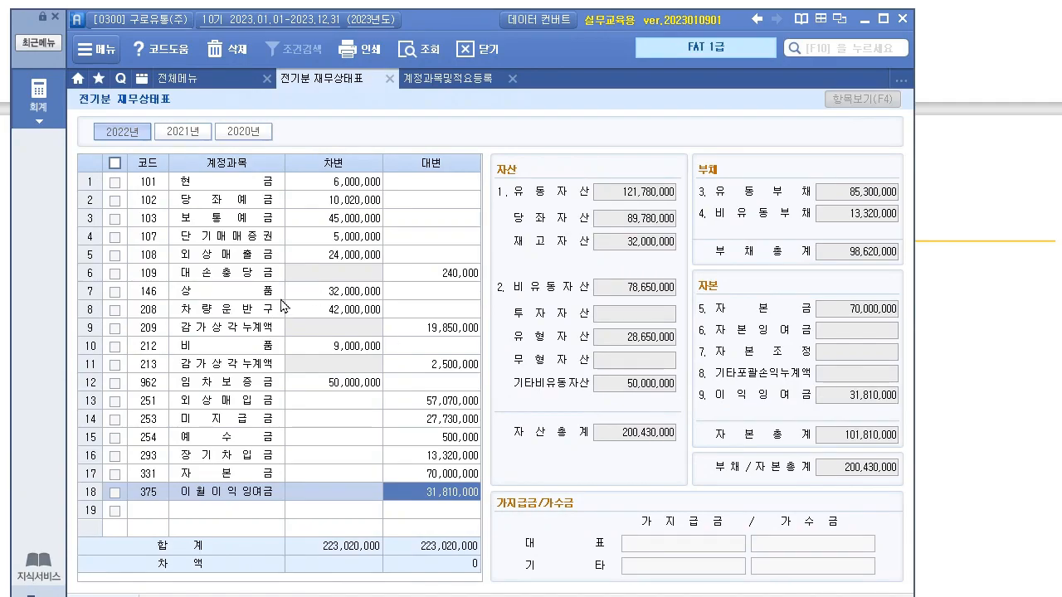
pyautogui.click(348, 295)
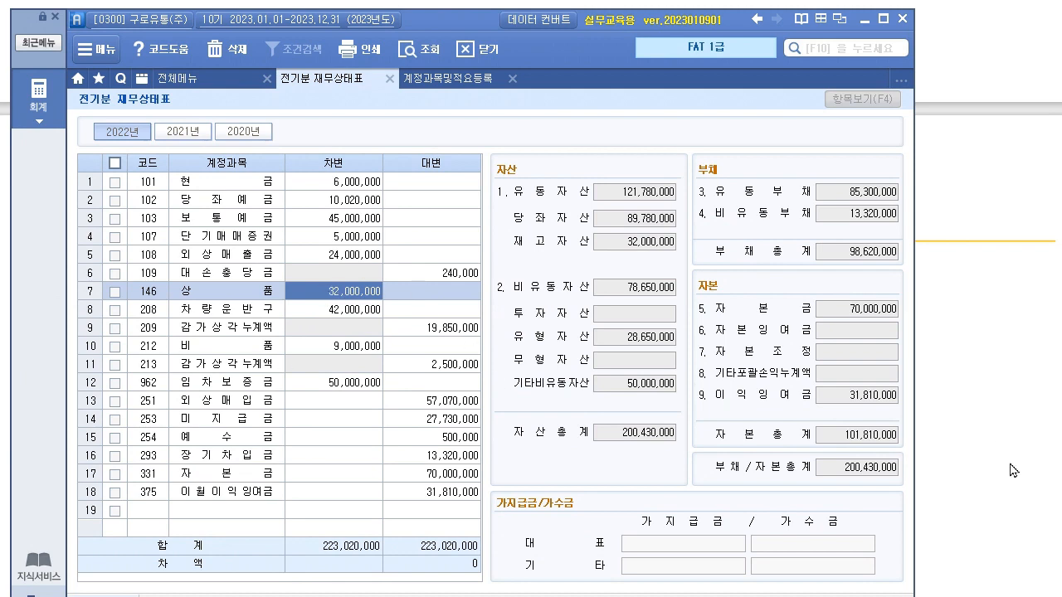
# Switch to the lecture slides and view the 손익계산서 for 제9기 and 제8기.
pyautogui.hotkey('alt', 'Tab')
pyautogui.scroll(-3, 419, 304)
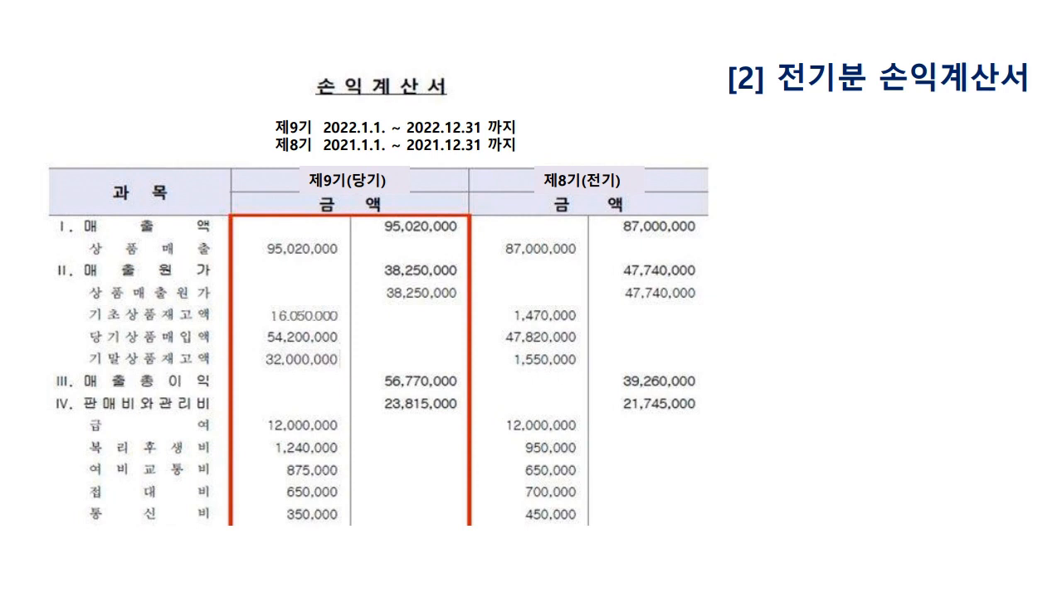
pyautogui.scroll(-2, 418, 304)
pyautogui.scroll(1, 419, 303)
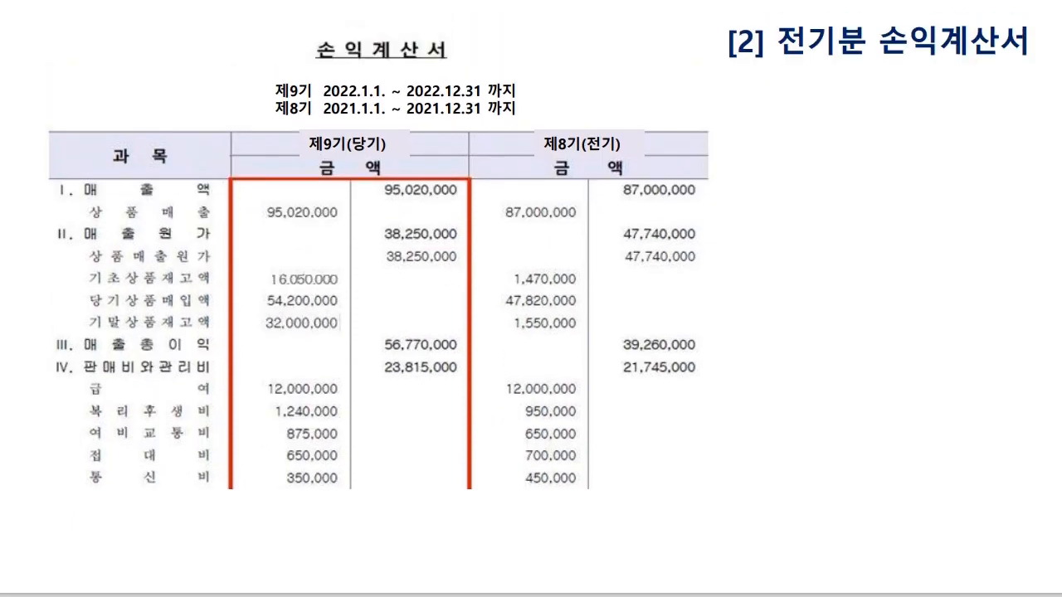
# Switch to the accounting program, open the 전기분 손익계산서 form for 2022, and place the window beside the reference statement.
pyautogui.hotkey('alt', 'Tab')
pyautogui.click(30, 112)
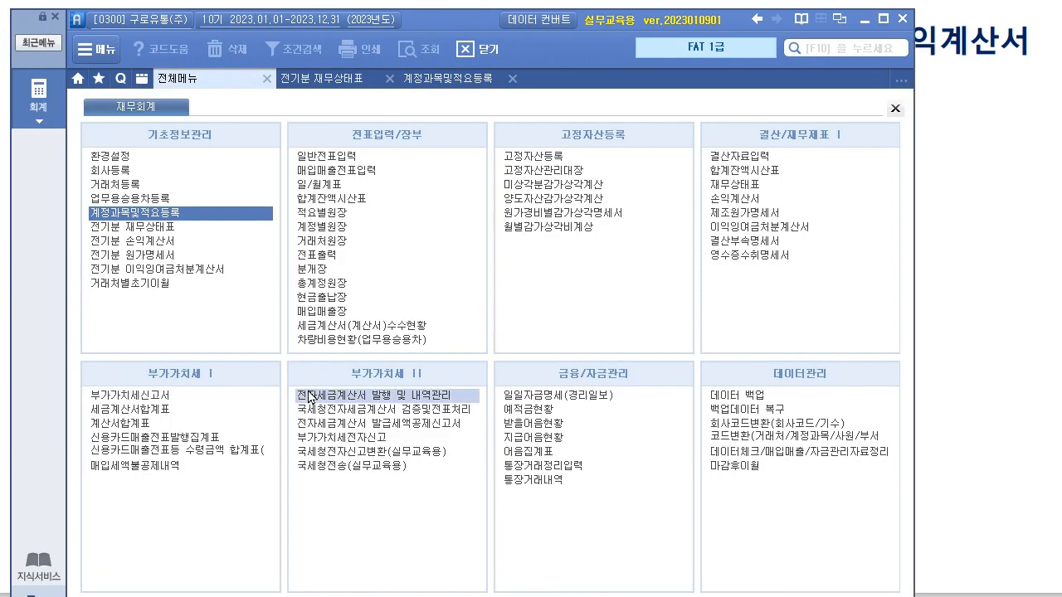
pyautogui.click(164, 246)
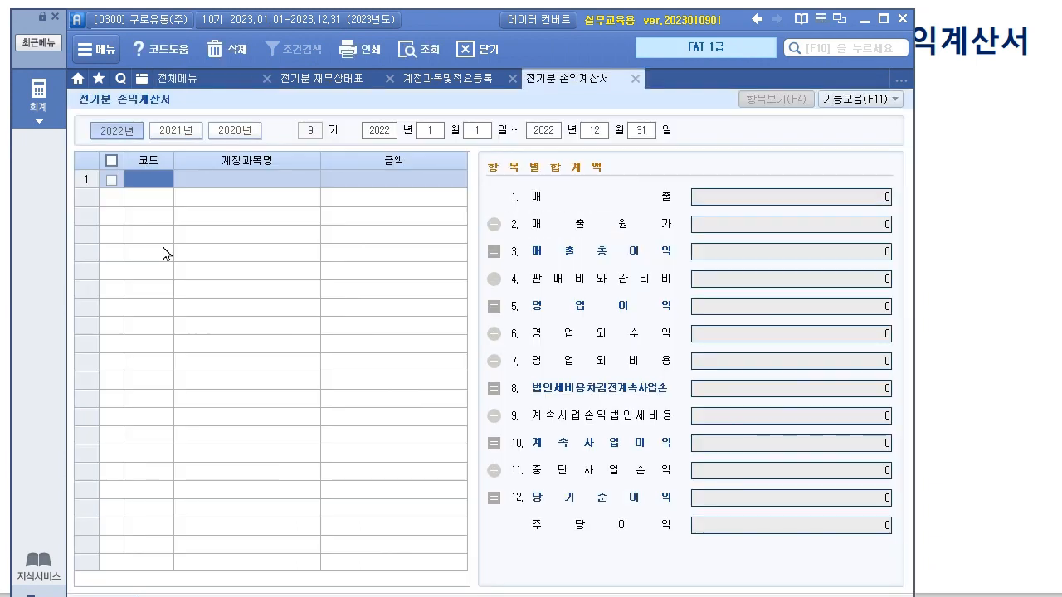
pyautogui.click(116, 138)
pyautogui.click(140, 195)
pyautogui.moveTo(457, 42); pyautogui.dragTo(922, 24)
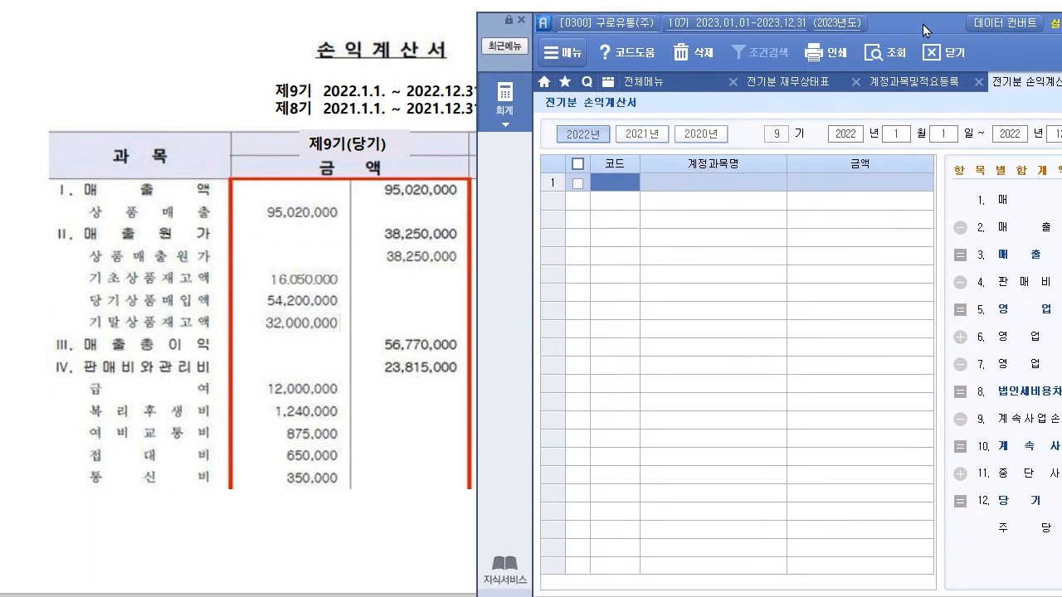
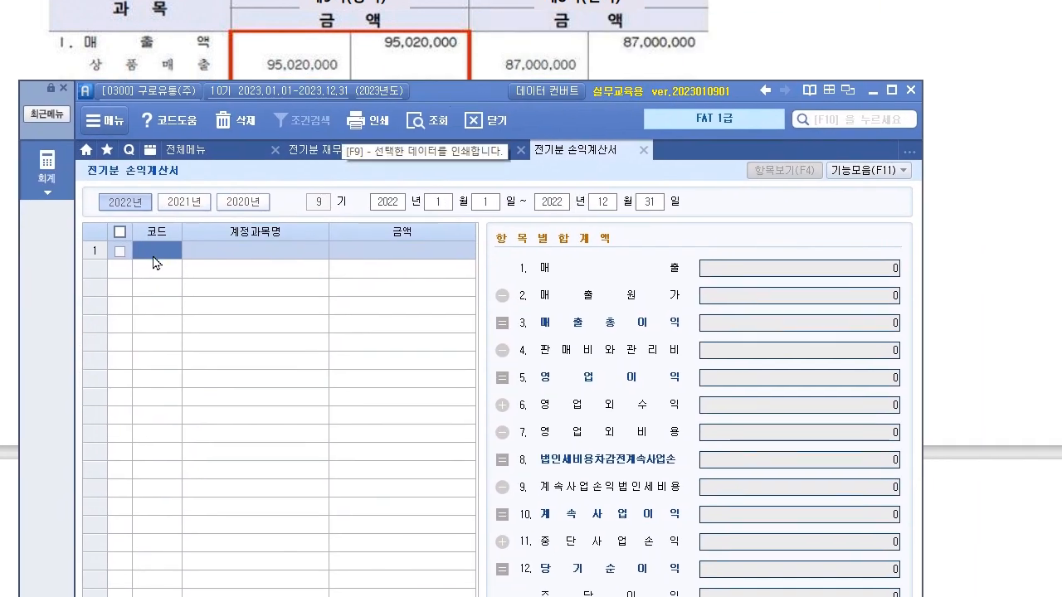
# Add account 401 상품매출 in row 1 of the 전기분 손익계산서 with an amount of 95,020,000.
pyautogui.press('F2')
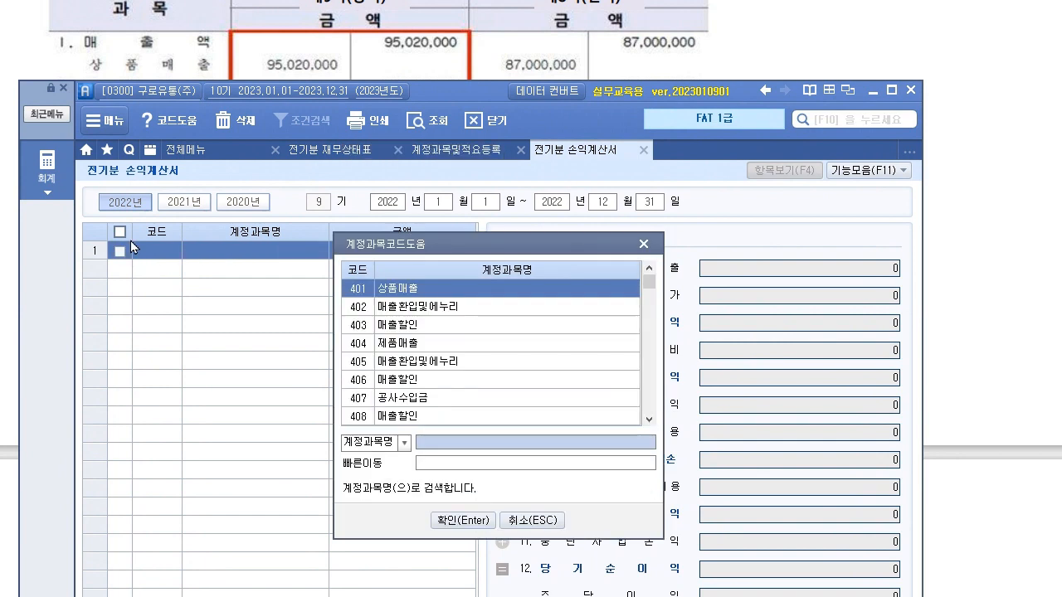
pyautogui.press('Down')
pyautogui.press('Down')
pyautogui.press('Down')
pyautogui.press('Down')
pyautogui.press('Up')
pyautogui.press('Up')
pyautogui.press('Up')
pyautogui.press('Up')
pyautogui.click(469, 521)
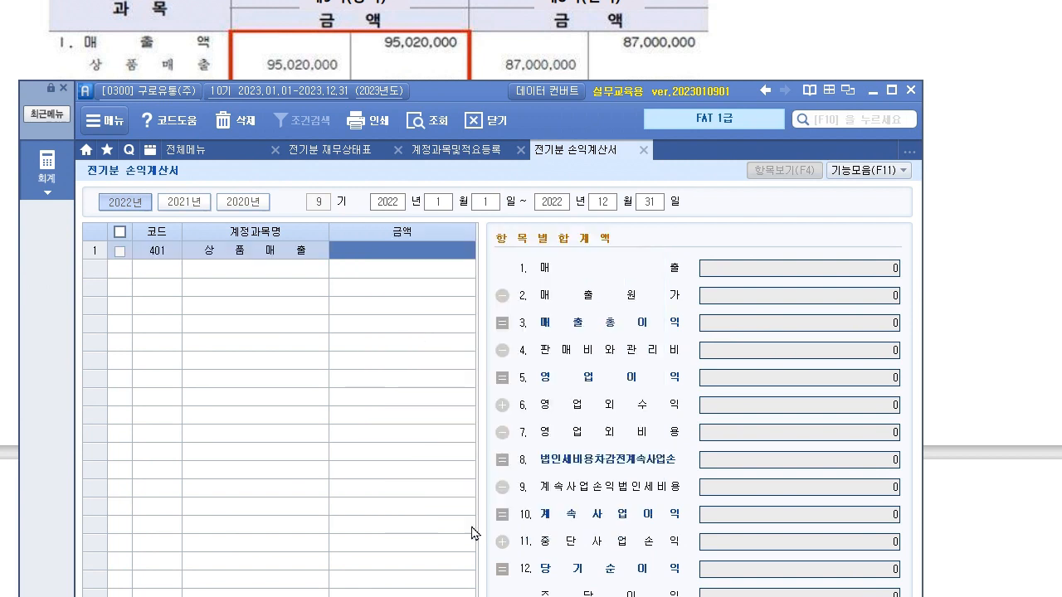
pyautogui.write('95')
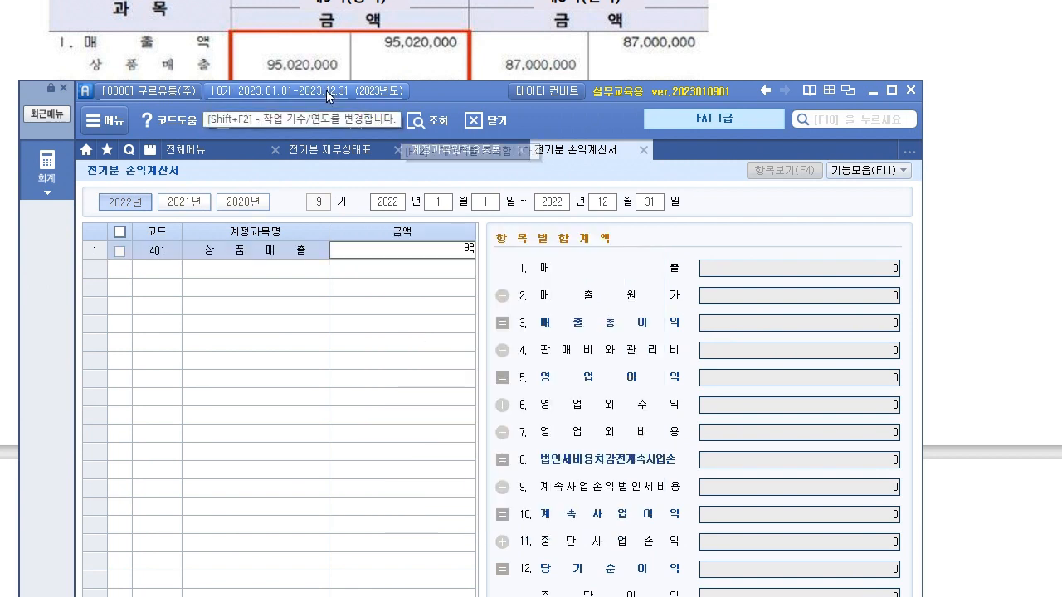
pyautogui.write(',020,000')
pyautogui.press('Return')
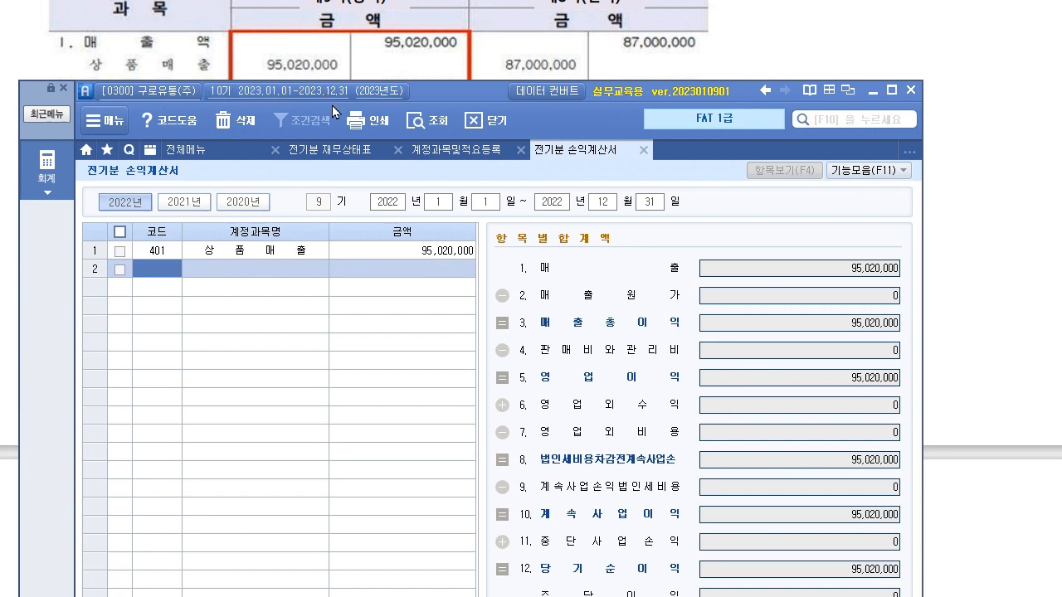
# Add account 451 상품매출원가 in row 2, keeping the reference cost figures uncovered, and open 기초상품재고액 in its 매출원가 dialog for editing.
pyautogui.moveTo(432, 95); pyautogui.dragTo(420, 96)
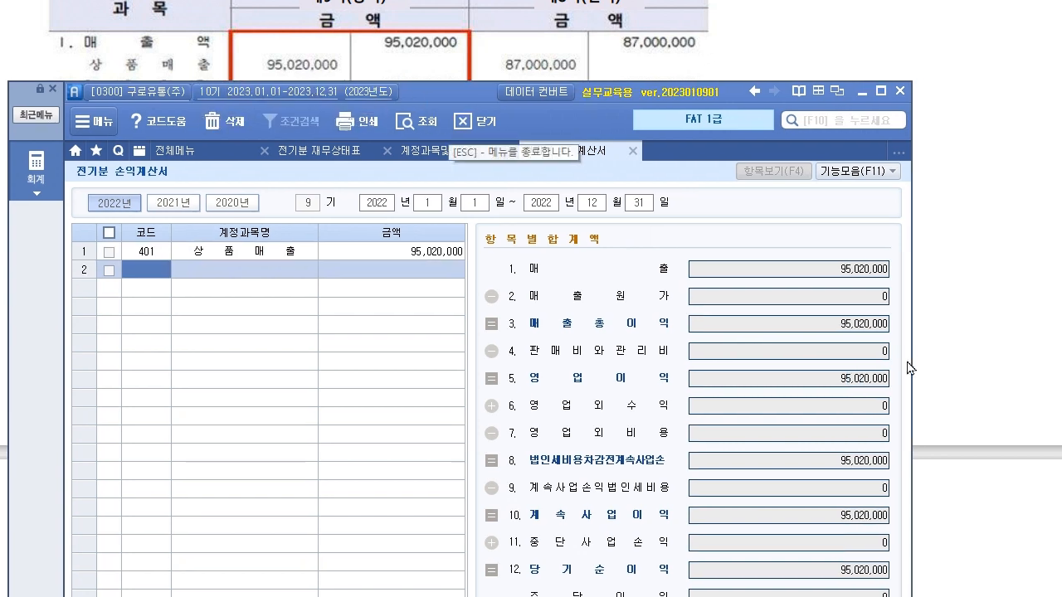
pyautogui.click(858, 274)
pyautogui.click(141, 272)
pyautogui.moveTo(430, 94); pyautogui.dragTo(431, 205)
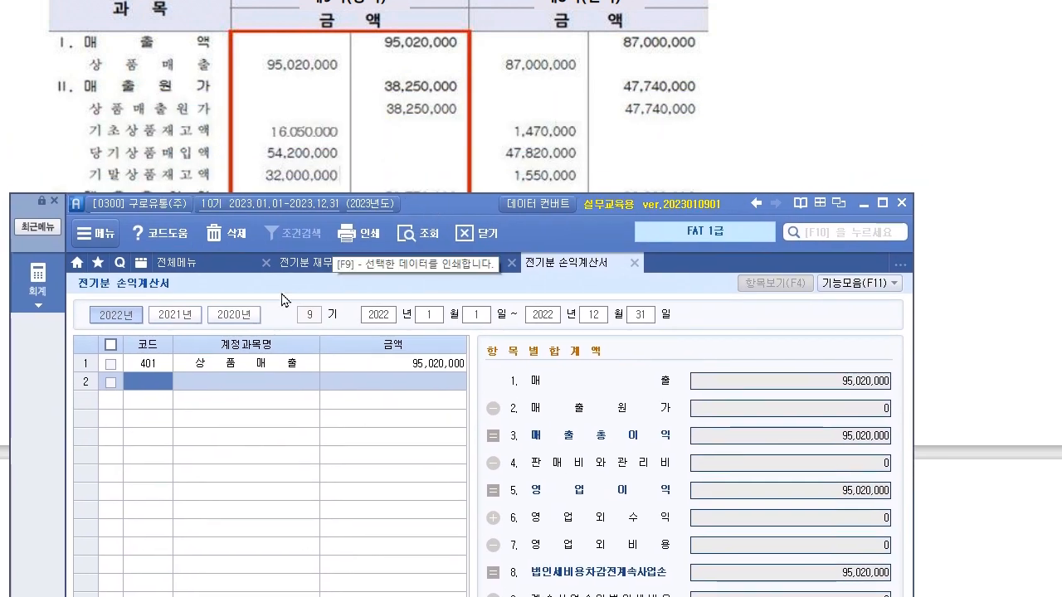
pyautogui.doubleClick(170, 386)
pyautogui.write('상')
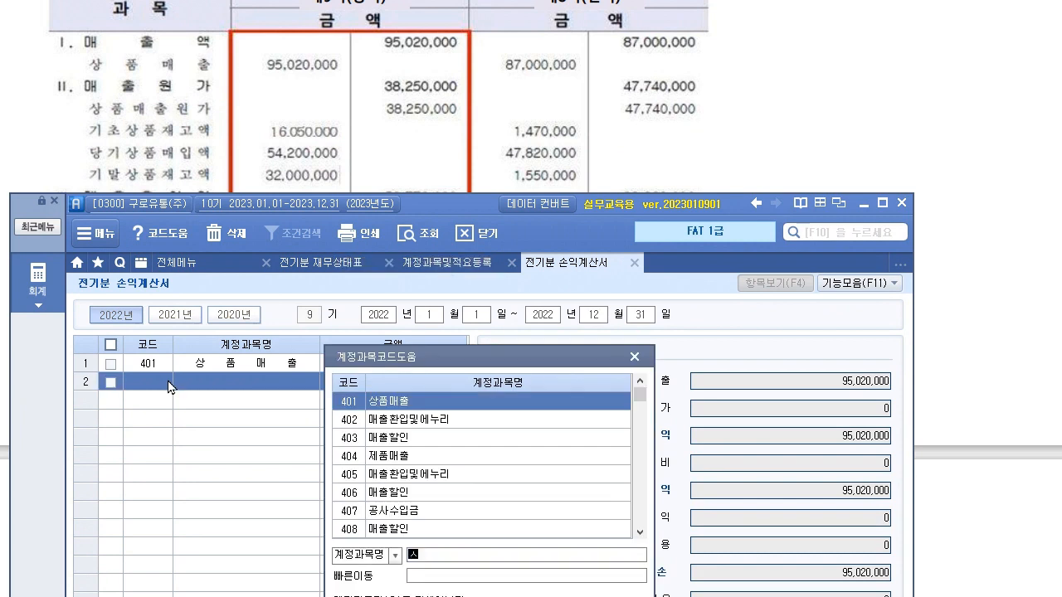
pyautogui.press('Return')
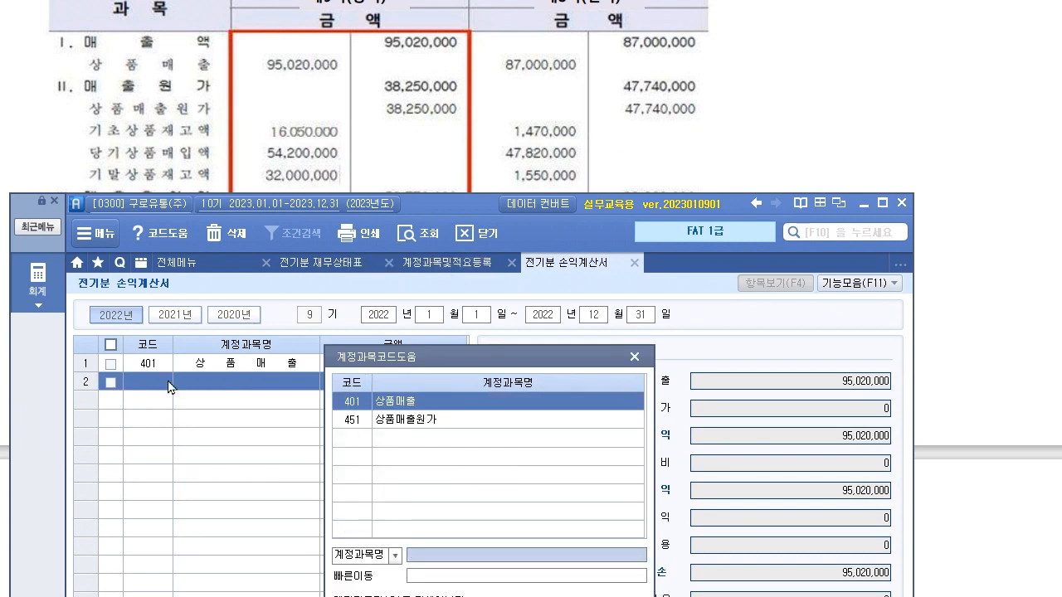
pyautogui.press('Down')
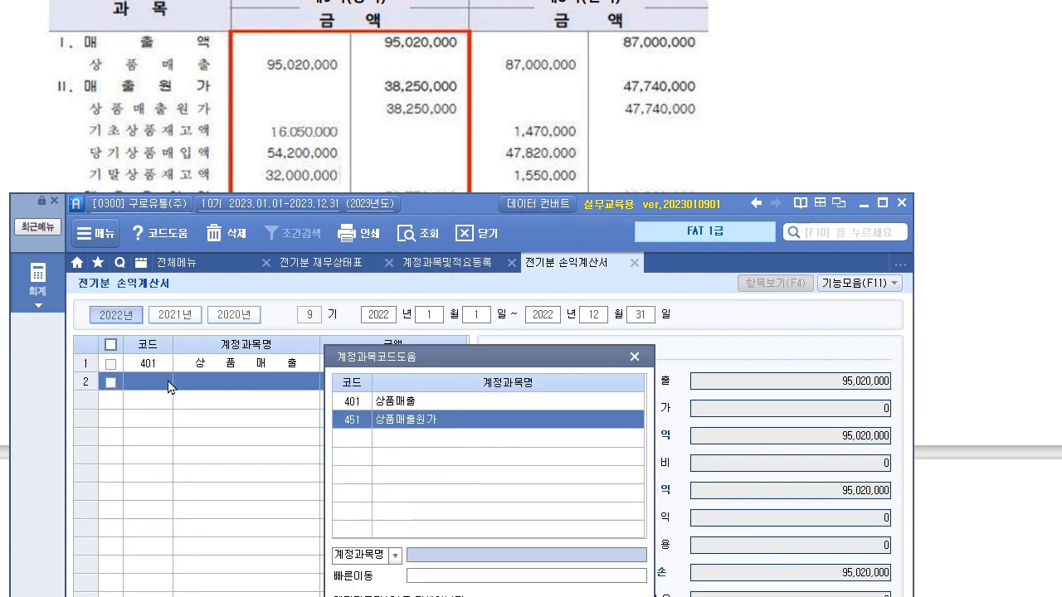
pyautogui.press('Return')
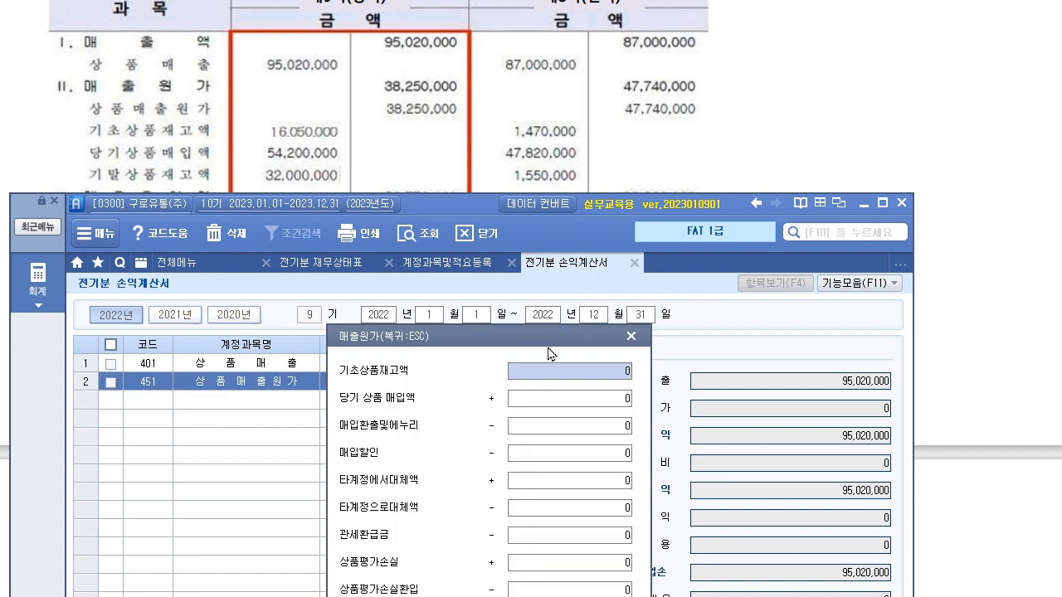
pyautogui.moveTo(549, 341); pyautogui.dragTo(562, 197)
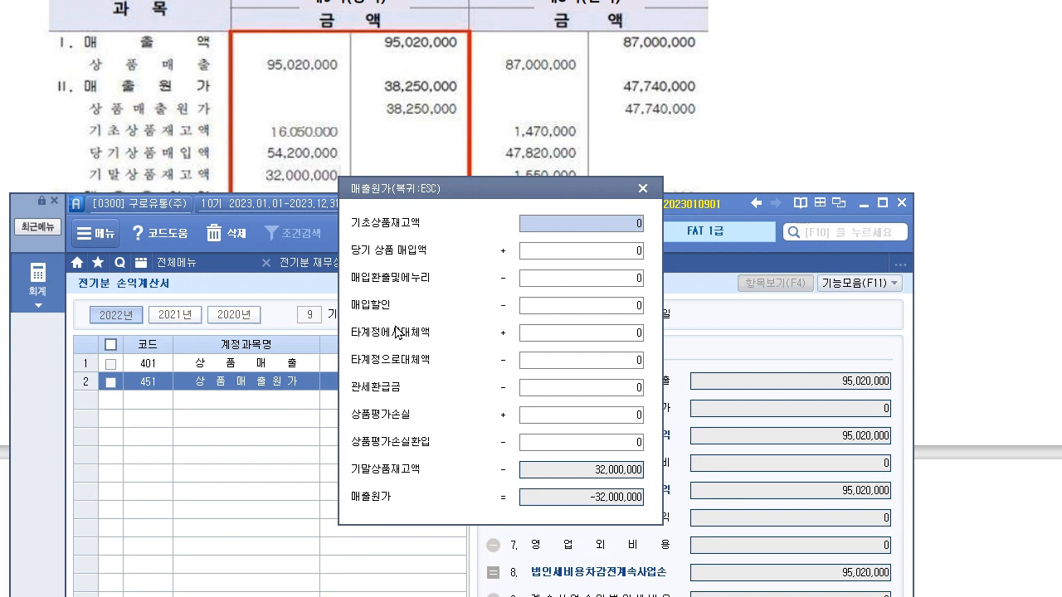
pyautogui.click(581, 224)
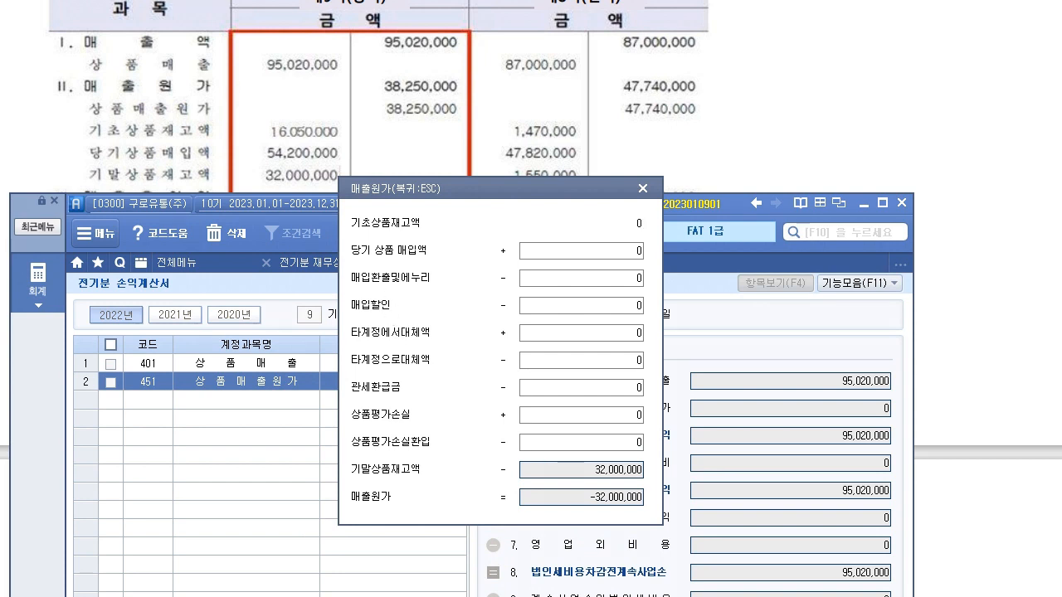
# Mark 매출원가 in the dialog and draw a 상품 T-account beside the reference statement with 기초 10 and 매입 as debit entries.
pyautogui.moveTo(419, 505)
pyautogui.mouseDown()
pyautogui.moveTo(406, 499)
pyautogui.moveTo(417, 502)
pyautogui.mouseUp()
pyautogui.moveTo(733, 67); pyautogui.dragTo(1022, 55)
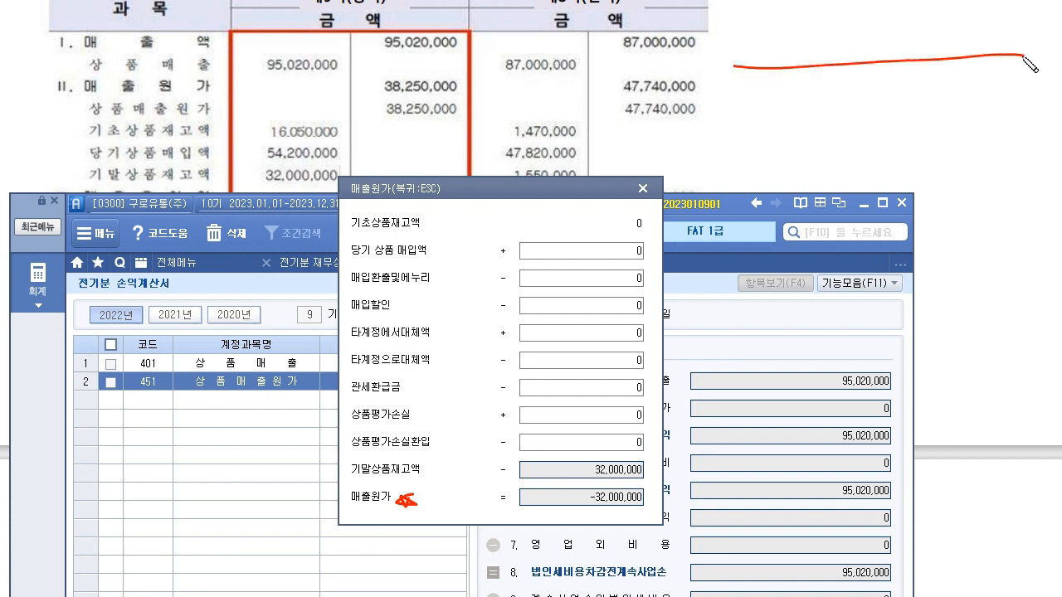
pyautogui.moveTo(879, 65); pyautogui.dragTo(881, 186)
pyautogui.moveTo(854, 25)
pyautogui.mouseDown()
pyautogui.moveTo(871, 45)
pyautogui.moveTo(904, 49)
pyautogui.mouseUp()
pyautogui.moveTo(735, 83)
pyautogui.mouseDown()
pyautogui.moveTo(751, 104)
pyautogui.moveTo(795, 113)
pyautogui.moveTo(863, 104)
pyautogui.mouseUp()
pyautogui.moveTo(762, 150)
pyautogui.mouseDown()
pyautogui.moveTo(772, 166)
pyautogui.moveTo(784, 150)
pyautogui.moveTo(778, 162)
pyautogui.moveTo(795, 164)
pyautogui.moveTo(878, 151)
pyautogui.mouseUp()
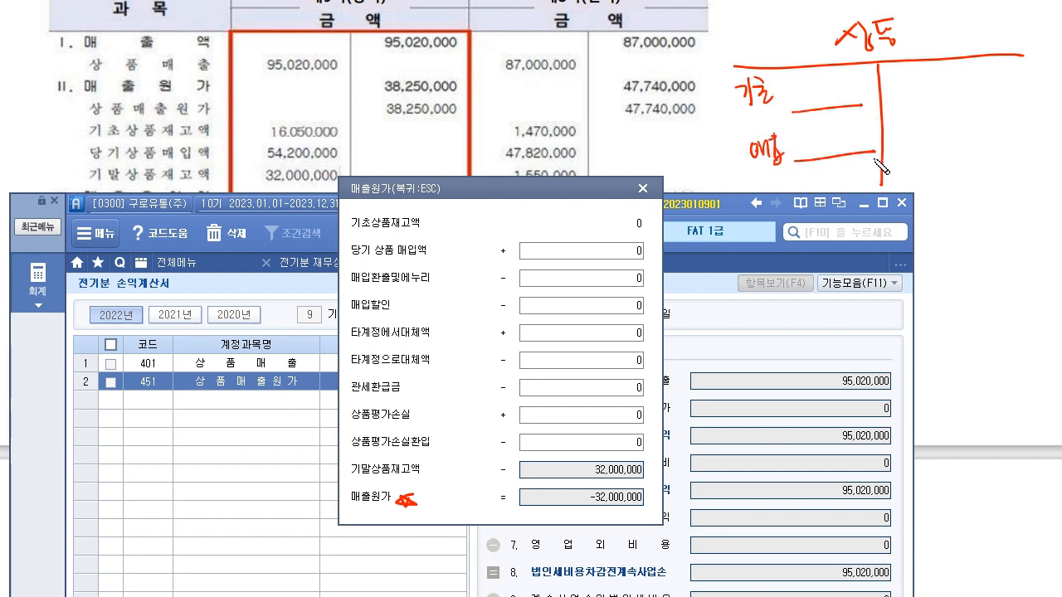
pyautogui.moveTo(833, 80); pyautogui.dragTo(836, 93)
pyautogui.moveTo(850, 81); pyautogui.dragTo(847, 82)
# Complete the 상품 T-account with 매입 90, 매출원가 and 기말 as credit entries, totals of 100, and boxed 비용 and 자산 labels.
pyautogui.moveTo(855, 124); pyautogui.dragTo(1010, 132)
pyautogui.moveTo(833, 169)
pyautogui.mouseDown()
pyautogui.moveTo(836, 184)
pyautogui.moveTo(855, 177)
pyautogui.mouseUp()
pyautogui.moveTo(863, 171); pyautogui.dragTo(873, 176)
pyautogui.moveTo(967, 163)
pyautogui.mouseDown()
pyautogui.moveTo(968, 176)
pyautogui.moveTo(984, 171)
pyautogui.mouseUp()
pyautogui.moveTo(989, 163); pyautogui.dragTo(988, 161)
pyautogui.moveTo(894, 121)
pyautogui.mouseDown()
pyautogui.moveTo(904, 138)
pyautogui.moveTo(929, 131)
pyautogui.mouseUp()
pyautogui.moveTo(997, 130)
pyautogui.mouseDown()
pyautogui.moveTo(1007, 118)
pyautogui.moveTo(995, 131)
pyautogui.mouseUp()
pyautogui.moveTo(892, 80)
pyautogui.mouseDown()
pyautogui.moveTo(906, 97)
pyautogui.moveTo(934, 83)
pyautogui.moveTo(927, 98)
pyautogui.moveTo(1052, 80)
pyautogui.mouseUp()
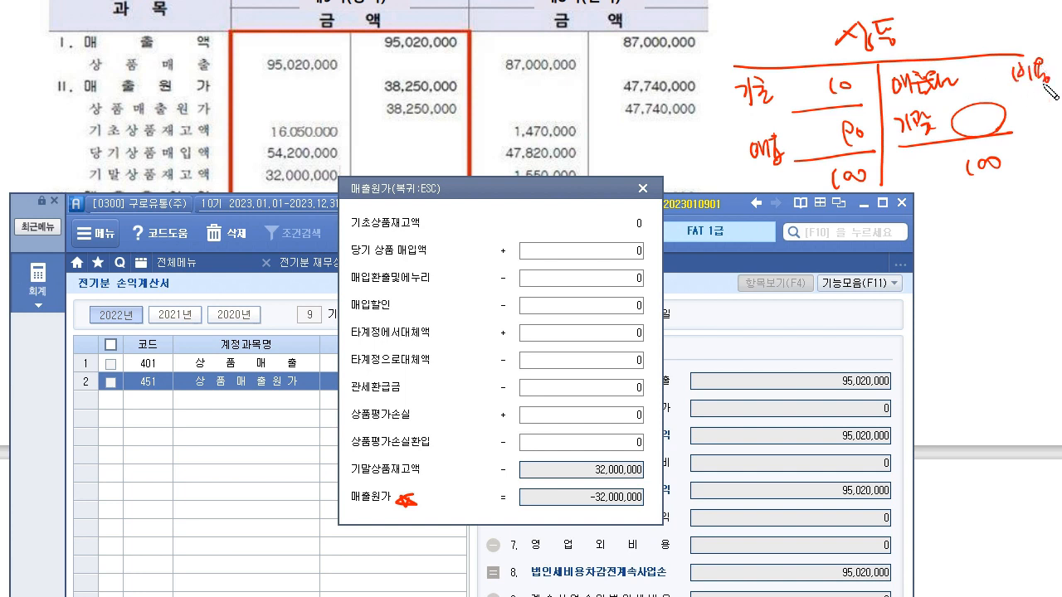
pyautogui.moveTo(1028, 116)
pyautogui.mouseDown()
pyautogui.moveTo(1053, 101)
pyautogui.moveTo(1047, 59)
pyautogui.moveTo(1054, 114)
pyautogui.moveTo(1056, 93)
pyautogui.mouseUp()
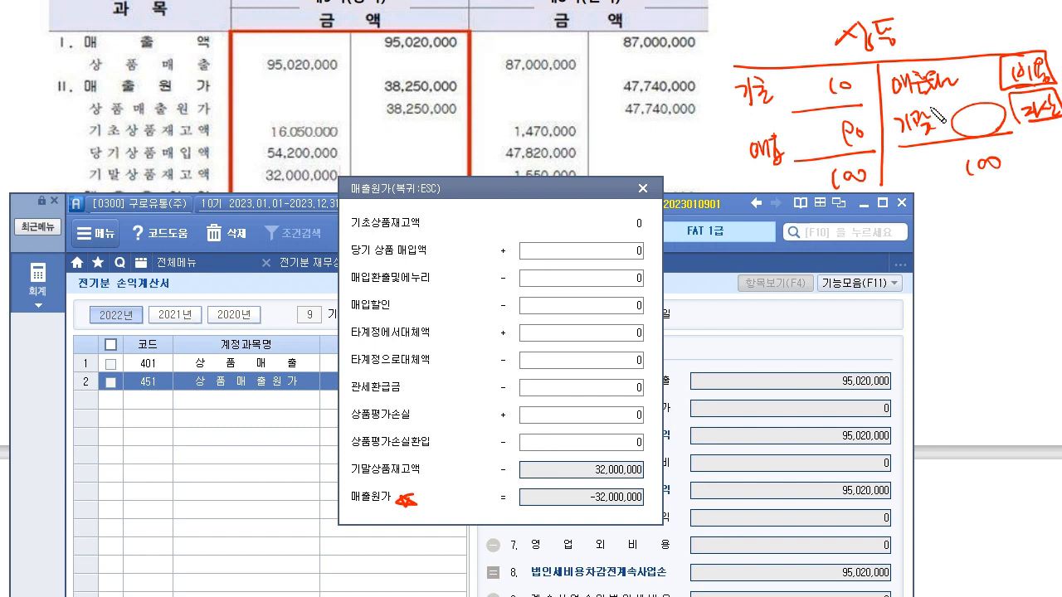
# Highlight 매출원가, circle the 10 and 90, mark 기말 as a deduction, and draw an arrow from the T-account to the dialog.
pyautogui.moveTo(397, 203)
pyautogui.mouseDown()
pyautogui.moveTo(369, 209)
pyautogui.moveTo(396, 183)
pyautogui.mouseUp()
pyautogui.moveTo(959, 82)
pyautogui.mouseDown()
pyautogui.moveTo(971, 59)
pyautogui.moveTo(982, 80)
pyautogui.mouseUp()
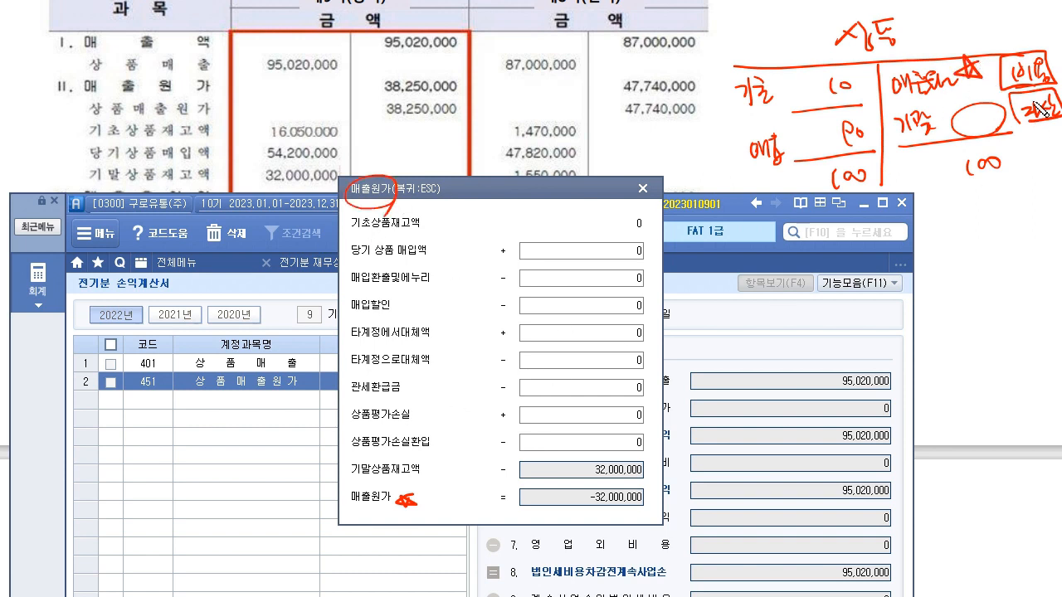
pyautogui.moveTo(862, 79); pyautogui.dragTo(871, 141)
pyautogui.moveTo(969, 122); pyautogui.dragTo(1000, 120)
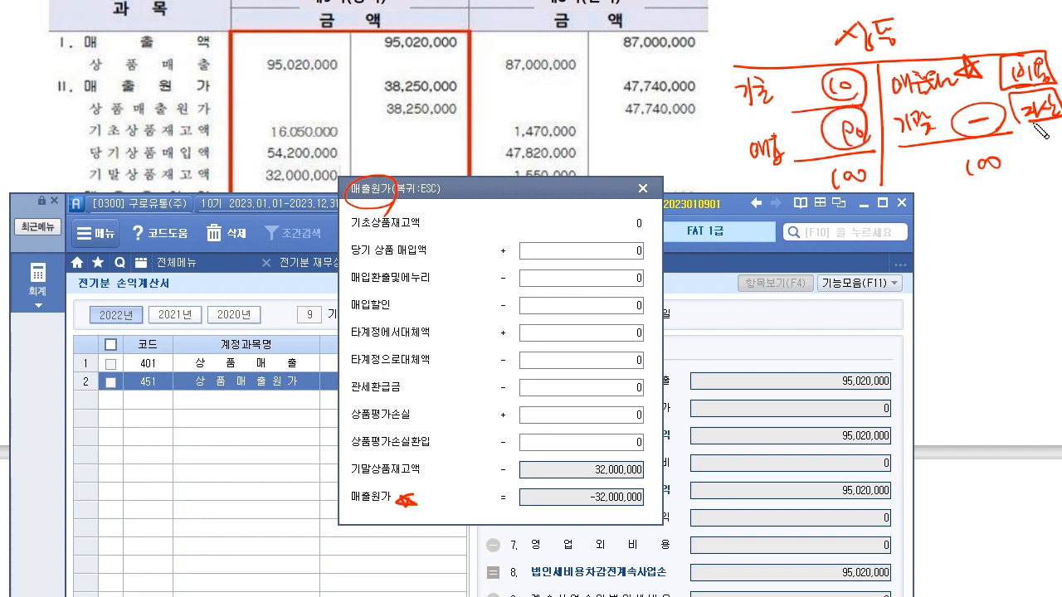
pyautogui.moveTo(958, 179)
pyautogui.mouseDown()
pyautogui.moveTo(712, 226)
pyautogui.moveTo(641, 224)
pyautogui.mouseUp()
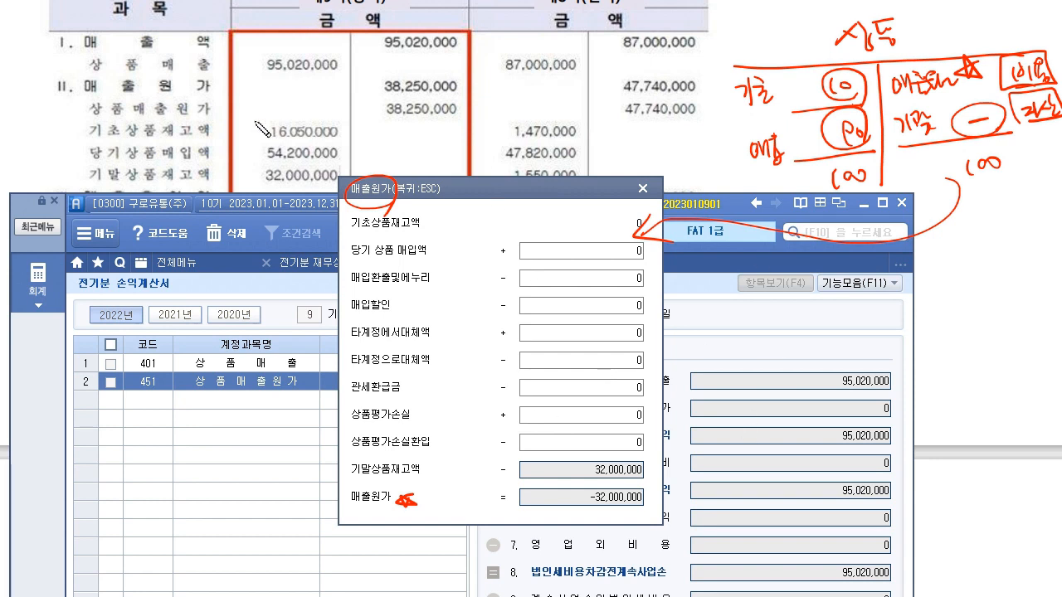
# Mark the three reference stock figures, link 기말상품재고액 in the dialog to B/S and 자산, and clear all annotations.
pyautogui.moveTo(251, 122)
pyautogui.mouseDown()
pyautogui.moveTo(264, 119)
pyautogui.moveTo(253, 172)
pyautogui.mouseUp()
pyautogui.moveTo(566, 465)
pyautogui.mouseDown()
pyautogui.moveTo(583, 459)
pyautogui.moveTo(582, 476)
pyautogui.moveTo(962, 419)
pyautogui.moveTo(1024, 274)
pyautogui.moveTo(1055, 137)
pyautogui.mouseUp()
pyautogui.moveTo(959, 375); pyautogui.dragTo(964, 402)
pyautogui.moveTo(993, 357)
pyautogui.mouseDown()
pyautogui.moveTo(979, 405)
pyautogui.moveTo(992, 413)
pyautogui.mouseUp()
pyautogui.moveTo(973, 355)
pyautogui.mouseDown()
pyautogui.moveTo(1012, 413)
pyautogui.moveTo(1013, 370)
pyautogui.mouseUp()
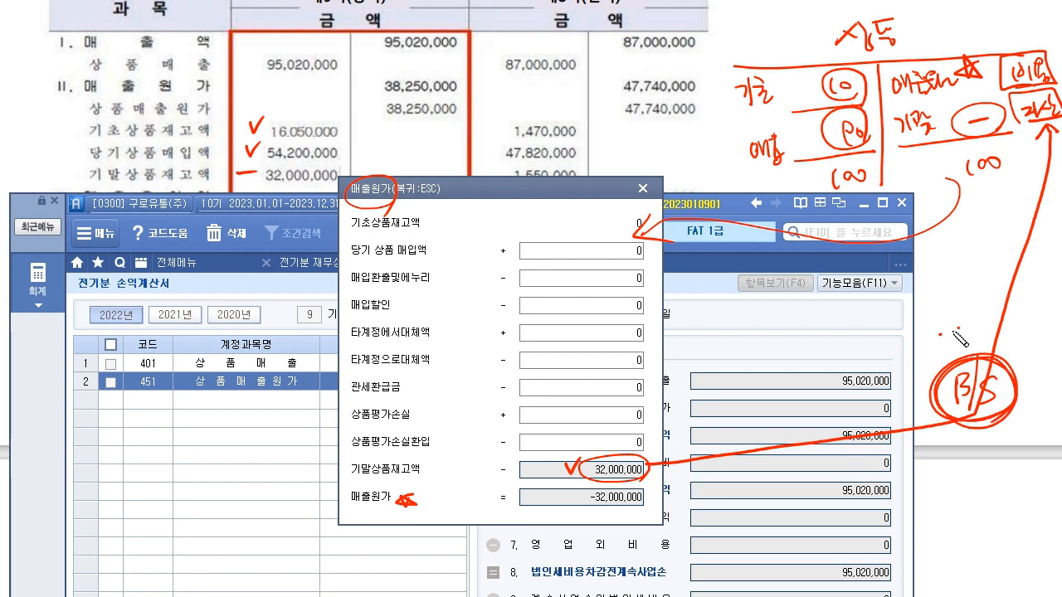
pyautogui.press('Escape')
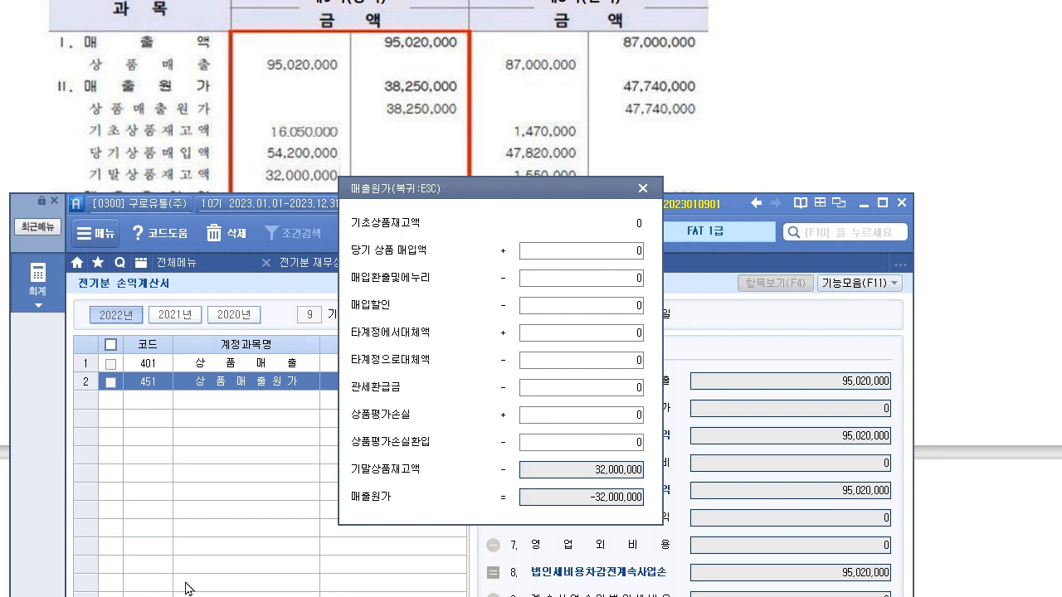
# Close the 매출원가 dialog, view the 상품 row in 전기분 재무상태표, and return to 전기분 손익계산서.
pyautogui.click(599, 477)
pyautogui.click(643, 189)
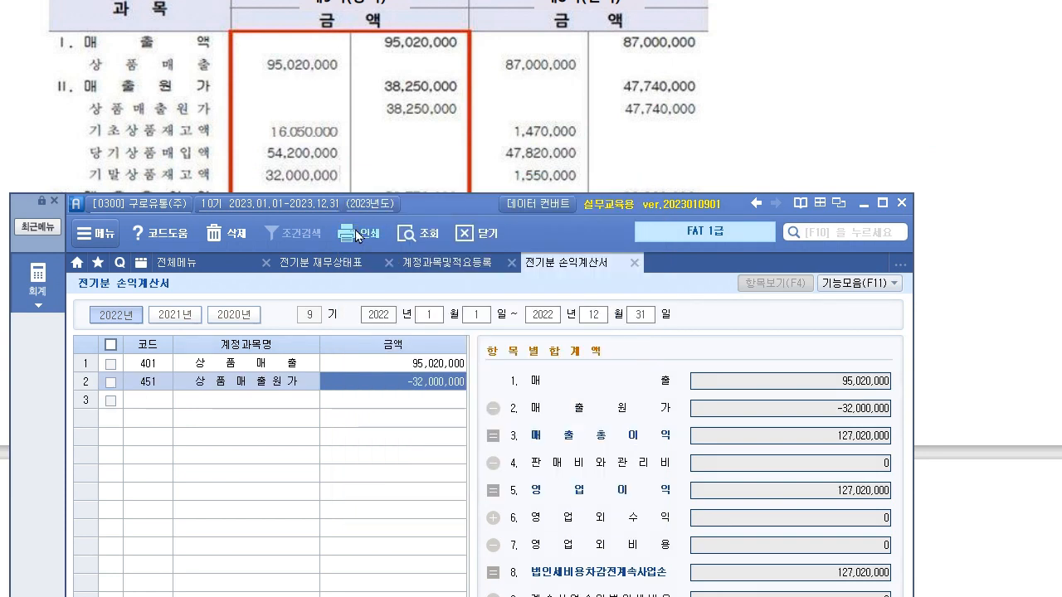
pyautogui.click(320, 263)
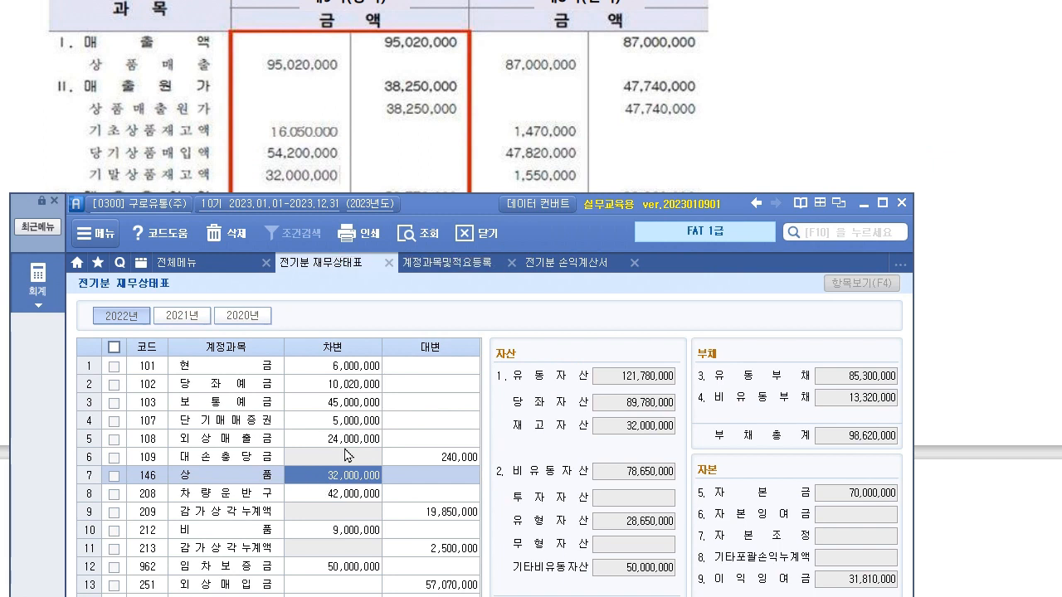
pyautogui.click(579, 264)
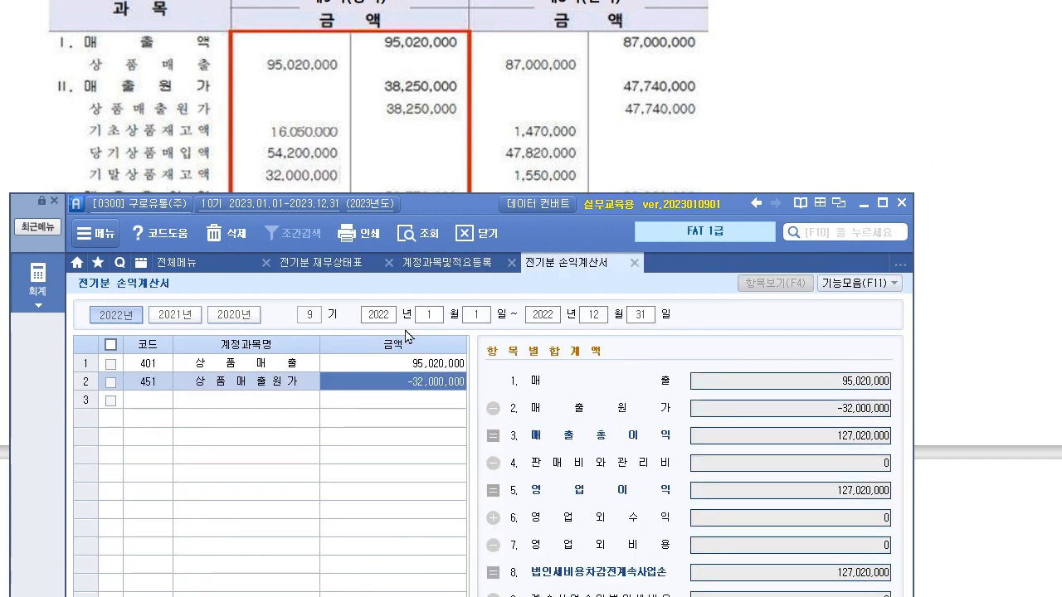
# Reopen the 매출원가 dialog for account 451, reposition it, annotate 기말상품재고액 as coming from B/S, and clear the annotation.
pyautogui.click(166, 381)
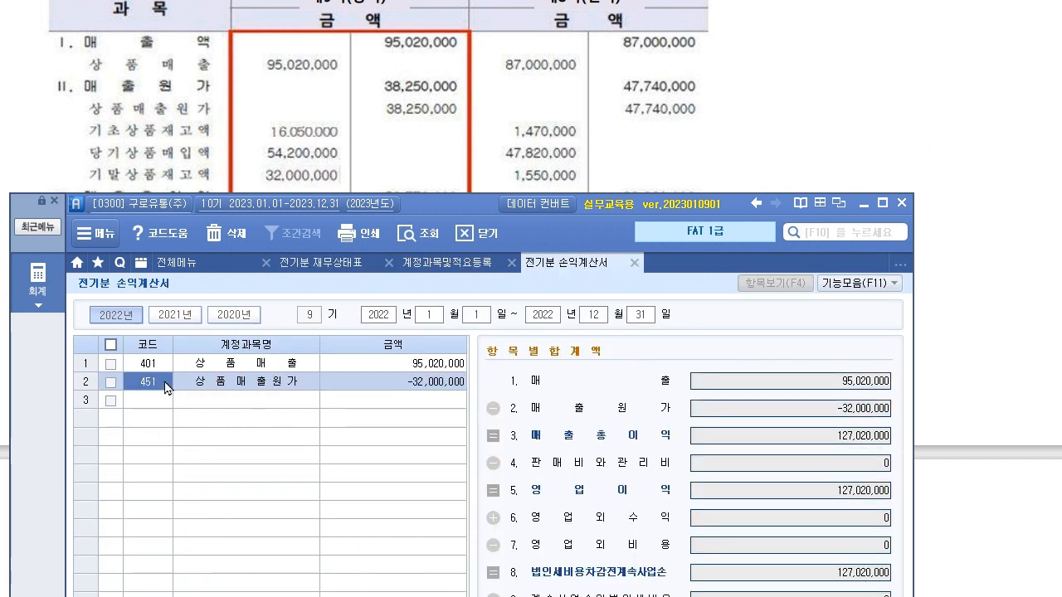
pyautogui.press('Return')
pyautogui.moveTo(537, 341); pyautogui.dragTo(581, 238)
pyautogui.click(668, 524)
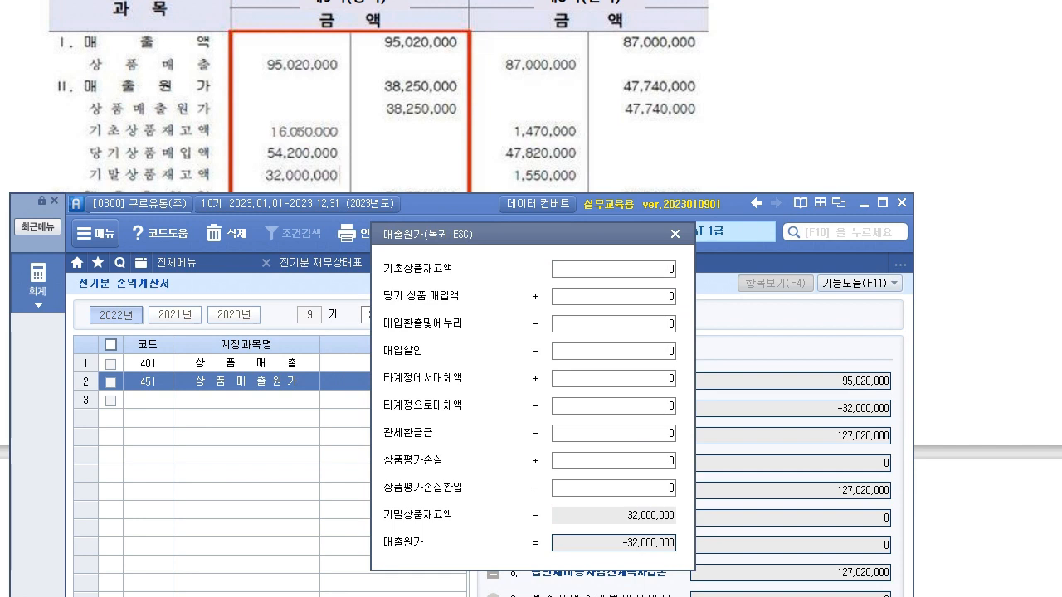
pyautogui.moveTo(547, 508); pyautogui.dragTo(549, 522)
pyautogui.moveTo(706, 511)
pyautogui.mouseDown()
pyautogui.moveTo(683, 516)
pyautogui.moveTo(721, 523)
pyautogui.moveTo(736, 507)
pyautogui.moveTo(743, 524)
pyautogui.moveTo(837, 508)
pyautogui.moveTo(869, 518)
pyautogui.mouseUp()
pyautogui.moveTo(830, 474); pyautogui.dragTo(842, 531)
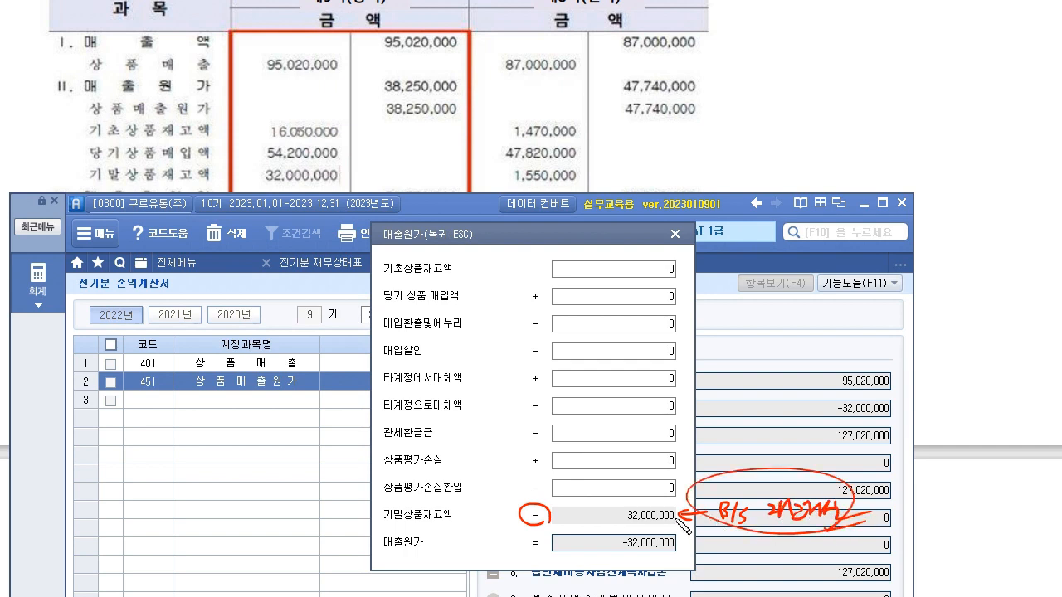
pyautogui.moveTo(614, 527)
pyautogui.mouseDown()
pyautogui.moveTo(683, 510)
pyautogui.moveTo(612, 526)
pyautogui.mouseUp()
pyautogui.press('Escape')
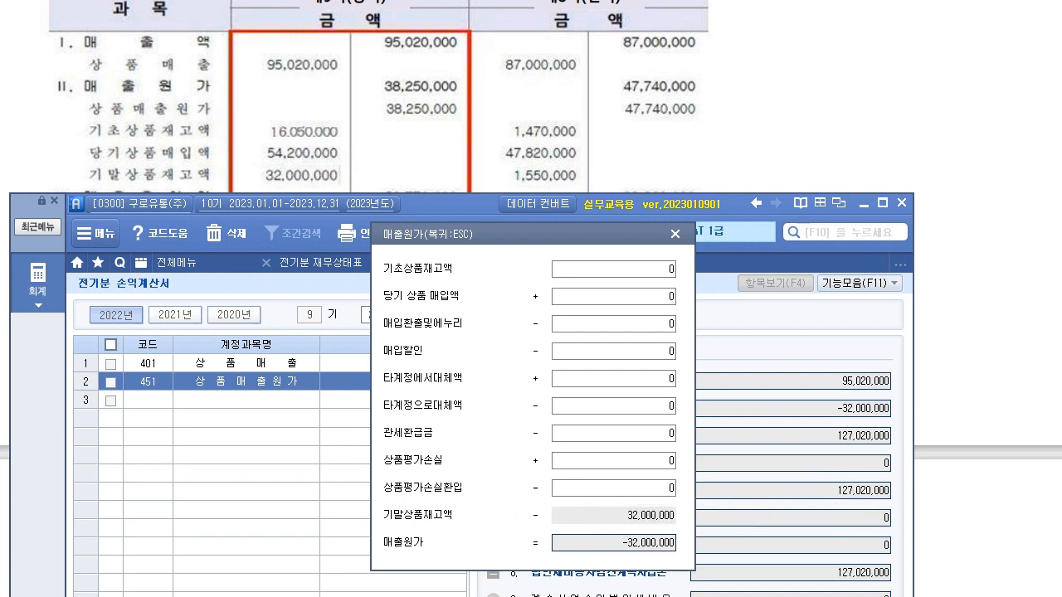
# Draw arrows linking 전기분 손익계산서 and 전기분 재무상태표 to 기말상품재고액, clear them, and close the 매출원가 dialog.
pyautogui.click(618, 521)
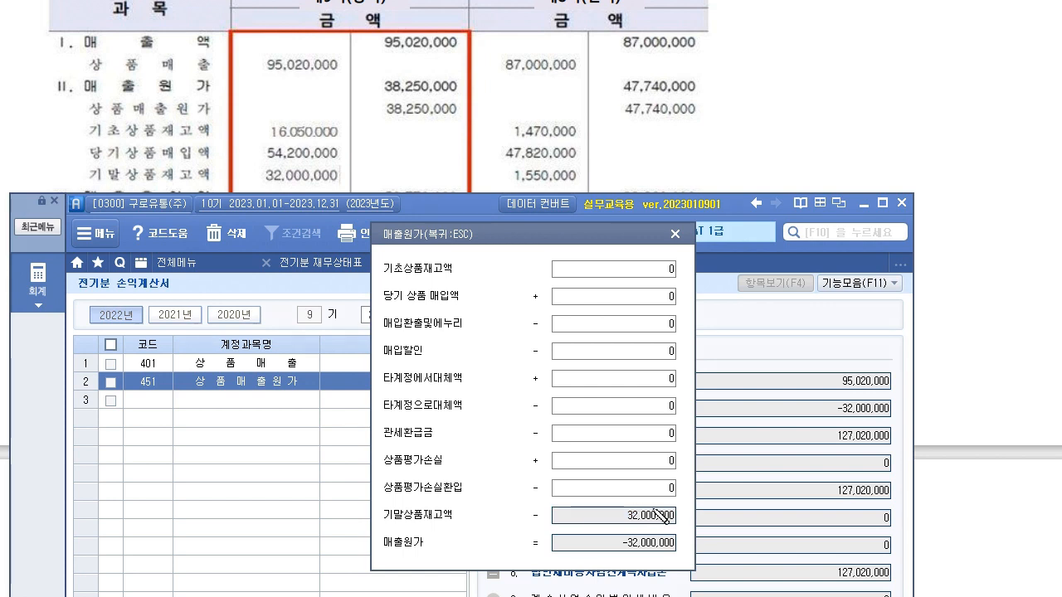
pyautogui.moveTo(456, 526); pyautogui.dragTo(460, 509)
pyautogui.moveTo(614, 524); pyautogui.dragTo(679, 522)
pyautogui.moveTo(745, 513); pyautogui.dragTo(694, 520)
pyautogui.moveTo(717, 510)
pyautogui.mouseDown()
pyautogui.moveTo(721, 525)
pyautogui.moveTo(610, 526)
pyautogui.moveTo(663, 501)
pyautogui.moveTo(609, 523)
pyautogui.mouseUp()
pyautogui.moveTo(182, 287)
pyautogui.mouseDown()
pyautogui.moveTo(217, 265)
pyautogui.moveTo(79, 290)
pyautogui.moveTo(398, 512)
pyautogui.moveTo(496, 514)
pyautogui.mouseUp()
pyautogui.moveTo(578, 500); pyautogui.dragTo(602, 501)
pyautogui.moveTo(655, 535); pyautogui.dragTo(622, 498)
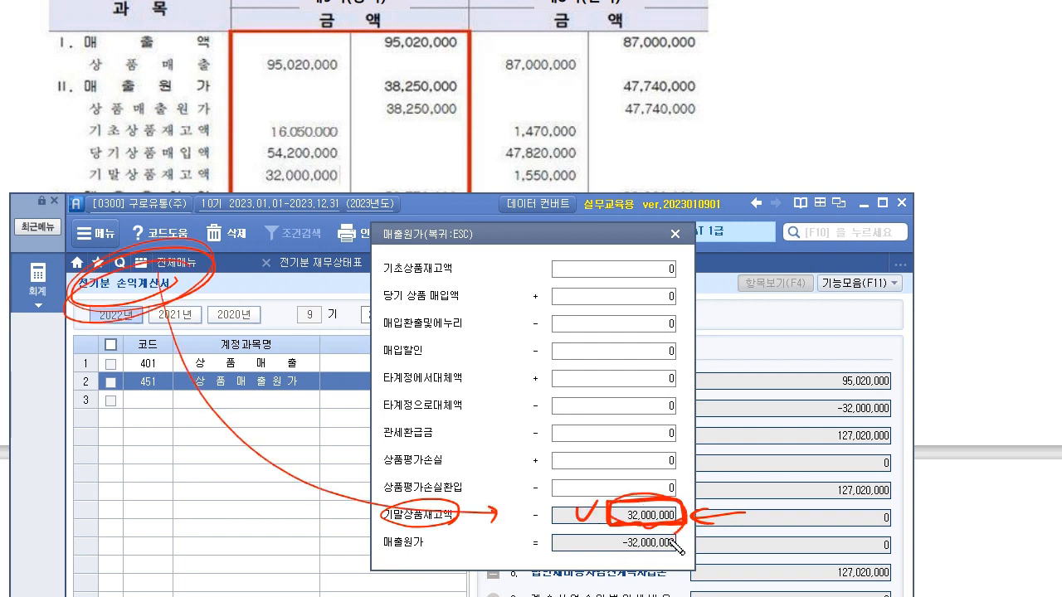
pyautogui.moveTo(336, 299)
pyautogui.mouseDown()
pyautogui.moveTo(276, 274)
pyautogui.moveTo(303, 309)
pyautogui.moveTo(332, 281)
pyautogui.moveTo(753, 165)
pyautogui.moveTo(639, 490)
pyautogui.moveTo(685, 478)
pyautogui.mouseUp()
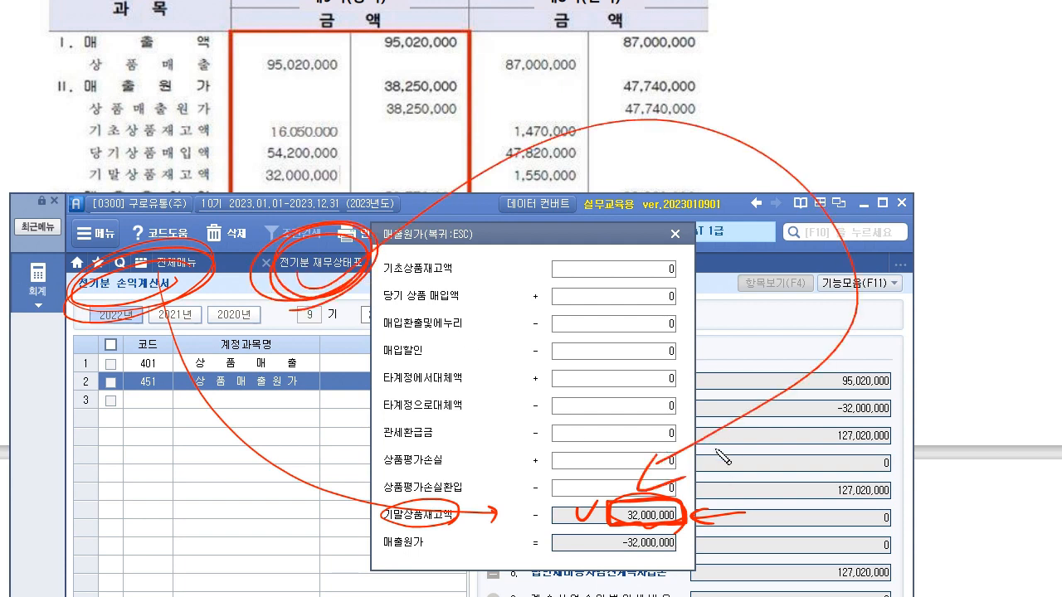
pyautogui.press('Escape')
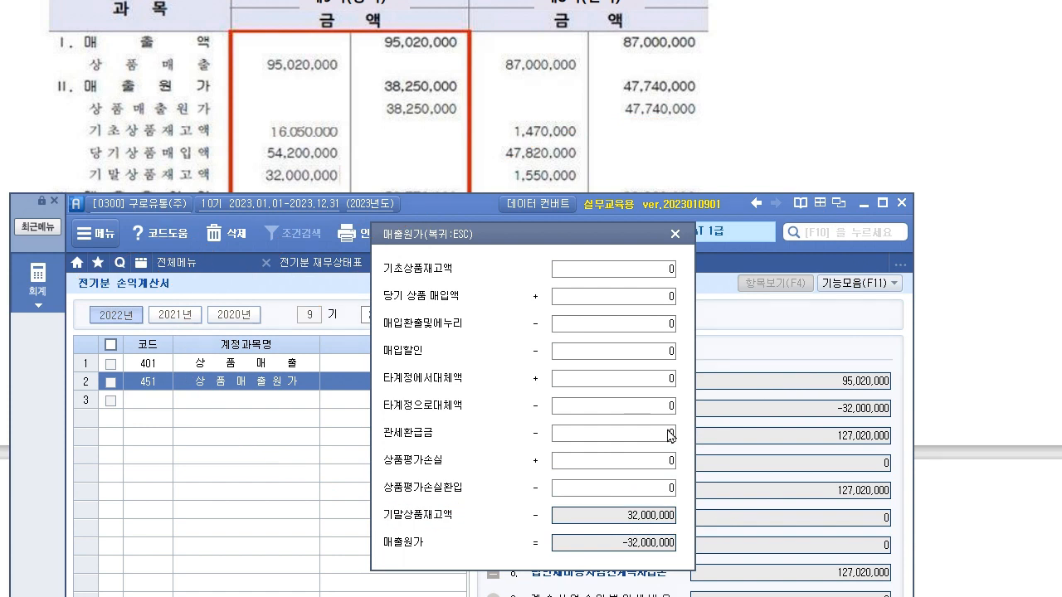
pyautogui.click(674, 235)
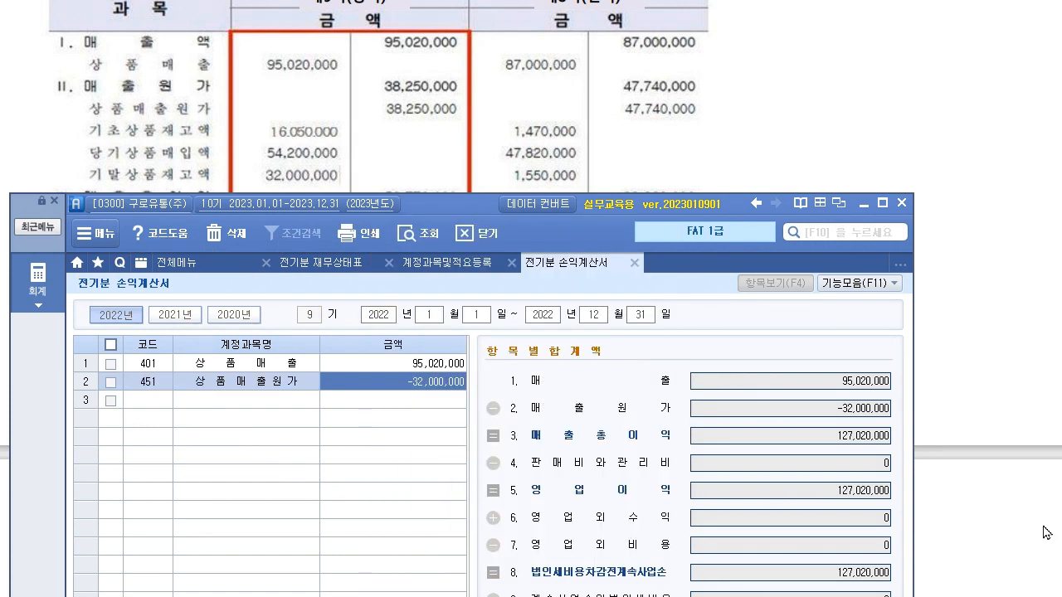
# Switch to the 매출원가 example slide, mark the two input amounts, link 기말상품재고액 to the B/S note, and clear the marks.
pyautogui.click(1046, 531)
pyautogui.scroll(-5, 913, 390)
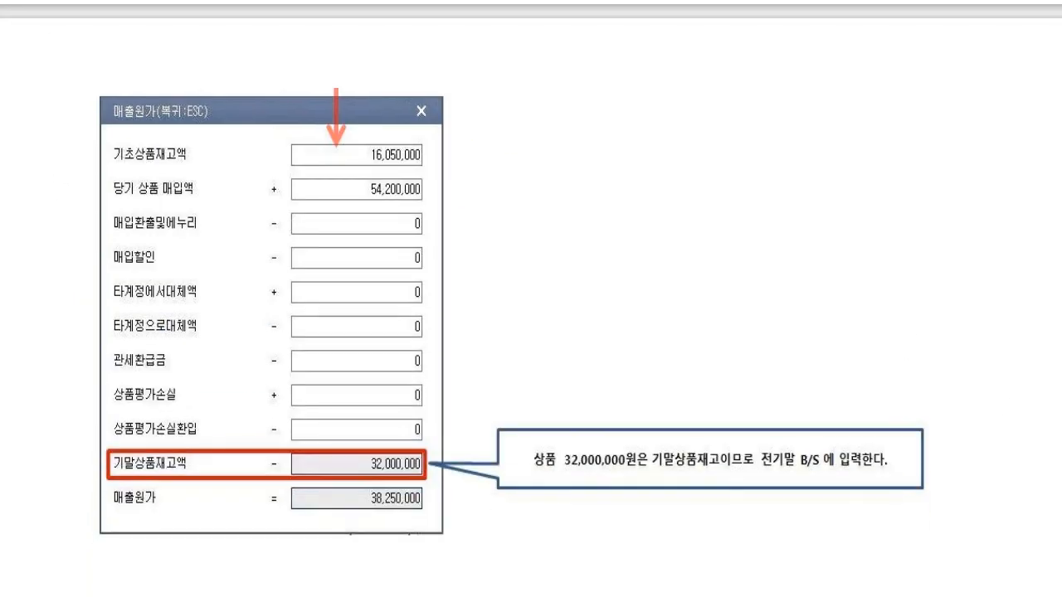
pyautogui.moveTo(417, 170)
pyautogui.mouseDown()
pyautogui.moveTo(419, 162)
pyautogui.moveTo(433, 198)
pyautogui.mouseUp()
pyautogui.moveTo(476, 147); pyautogui.dragTo(473, 172)
pyautogui.moveTo(478, 148); pyautogui.dragTo(503, 176)
pyautogui.moveTo(218, 475)
pyautogui.mouseDown()
pyautogui.moveTo(242, 462)
pyautogui.moveTo(219, 461)
pyautogui.mouseUp()
pyautogui.moveTo(406, 474)
pyautogui.mouseDown()
pyautogui.moveTo(390, 493)
pyautogui.moveTo(427, 465)
pyautogui.mouseUp()
pyautogui.moveTo(508, 481)
pyautogui.mouseDown()
pyautogui.moveTo(910, 471)
pyautogui.moveTo(818, 505)
pyautogui.moveTo(855, 498)
pyautogui.moveTo(830, 452)
pyautogui.moveTo(433, 459)
pyautogui.mouseUp()
pyautogui.moveTo(433, 459); pyautogui.dragTo(477, 461)
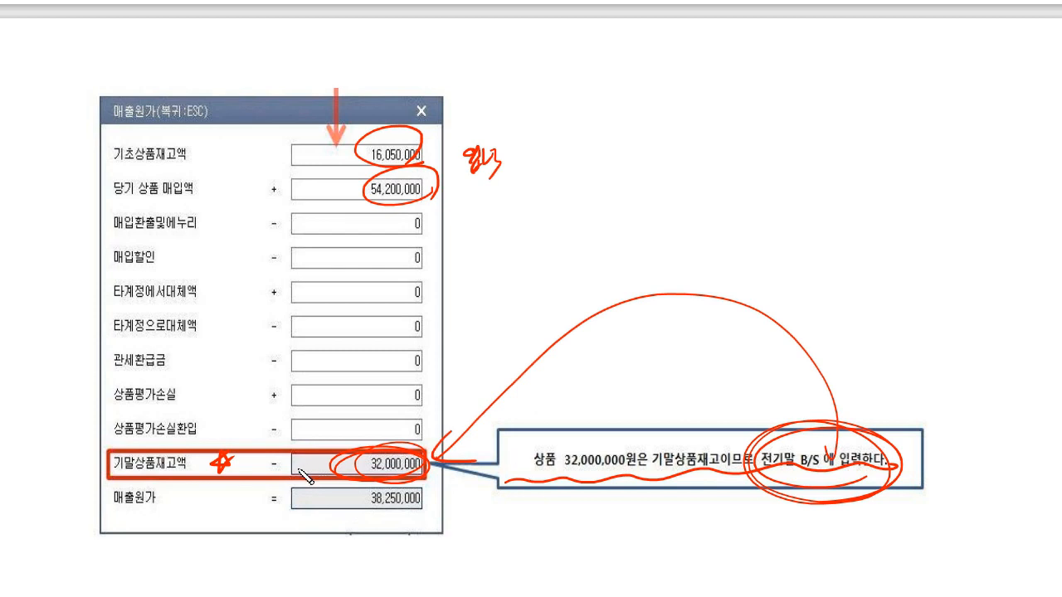
pyautogui.press('Escape')
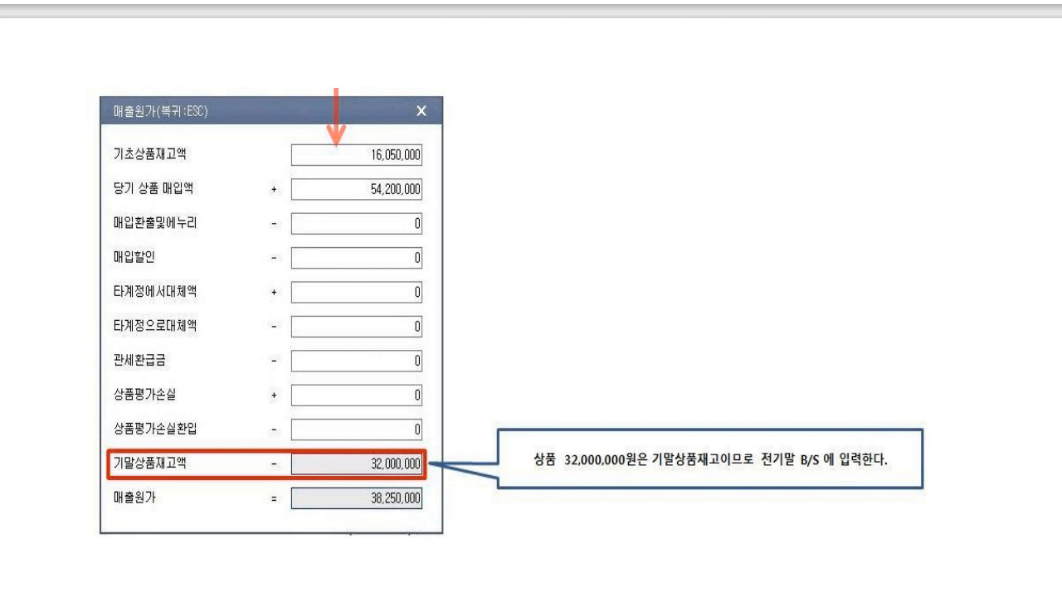
# Bring the reference cost figures into view in the slides, switch to the accounting program below them, and reopen account 451's 매출원가 dialog.
pyautogui.scroll(10, 254, 462)
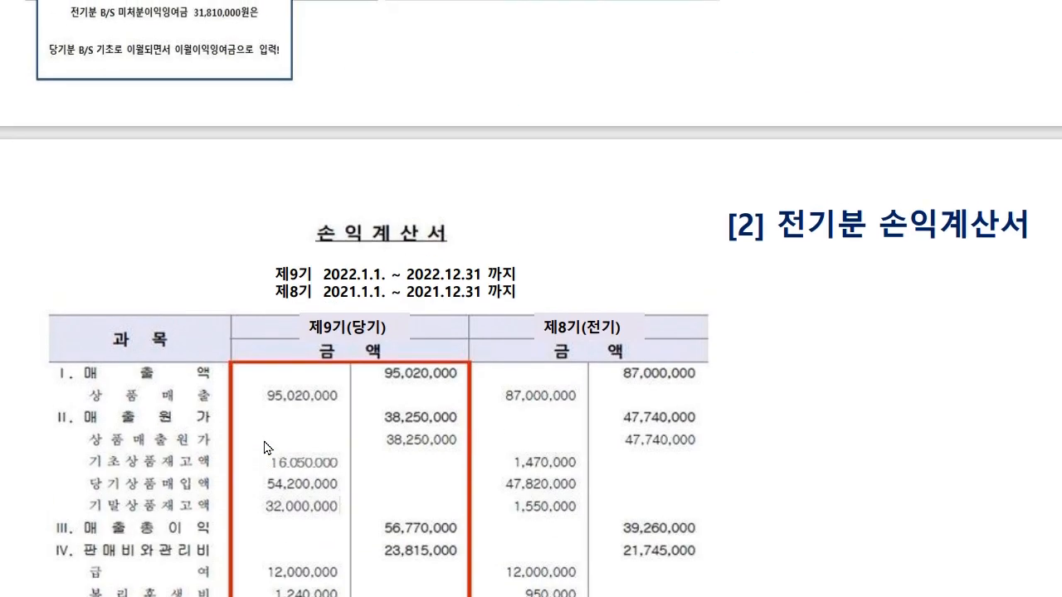
pyautogui.scroll(-3, 264, 442)
pyautogui.scroll(-2, 264, 448)
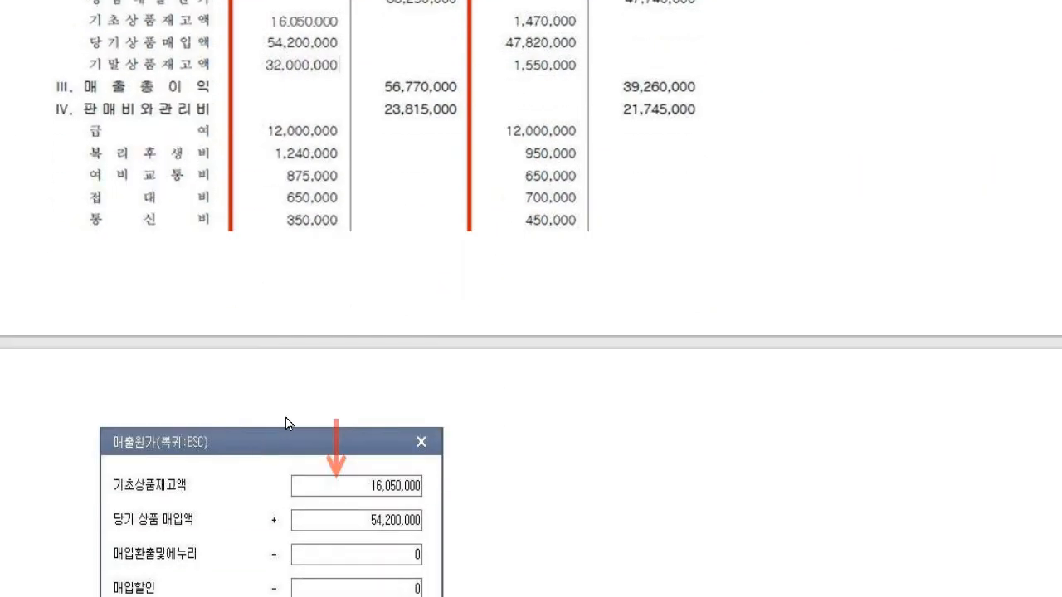
pyautogui.scroll(2, 285, 427)
pyautogui.scroll(-2, 531, 332)
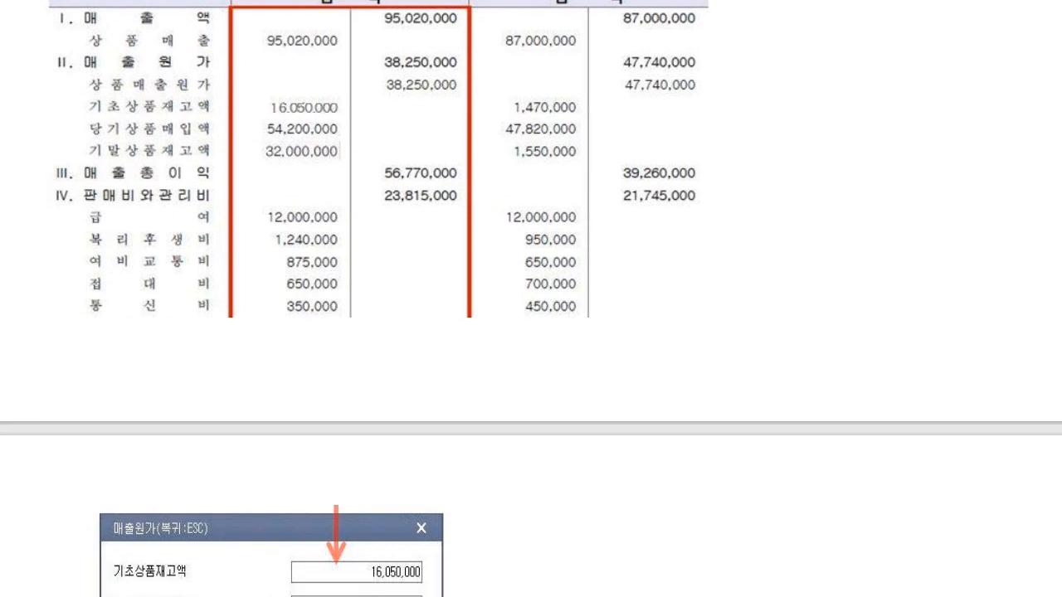
pyautogui.hotkey('alt', 'Tab')
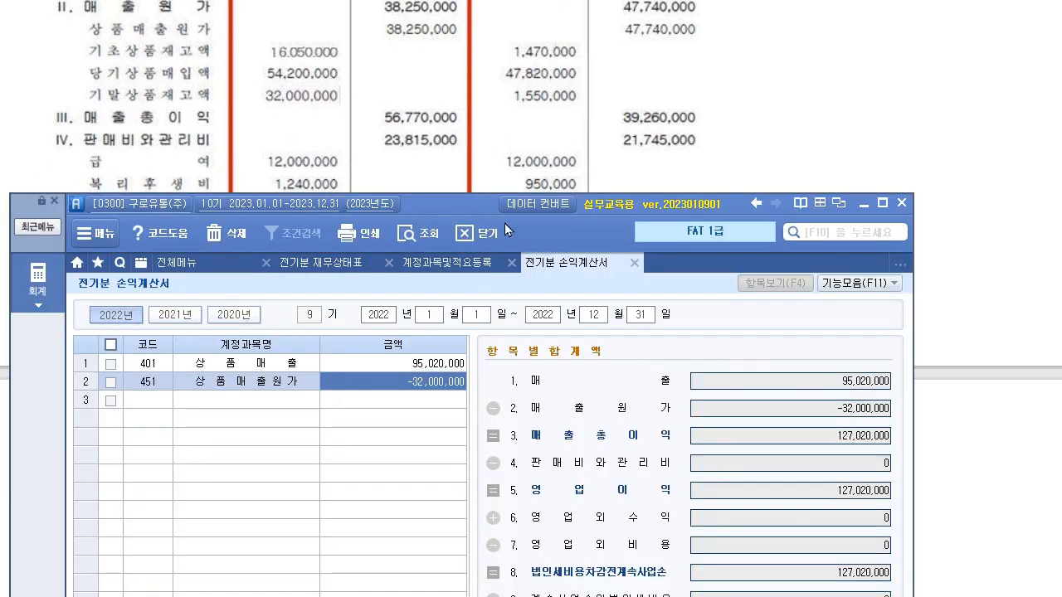
pyautogui.moveTo(460, 190); pyautogui.dragTo(455, 121)
pyautogui.click(142, 305)
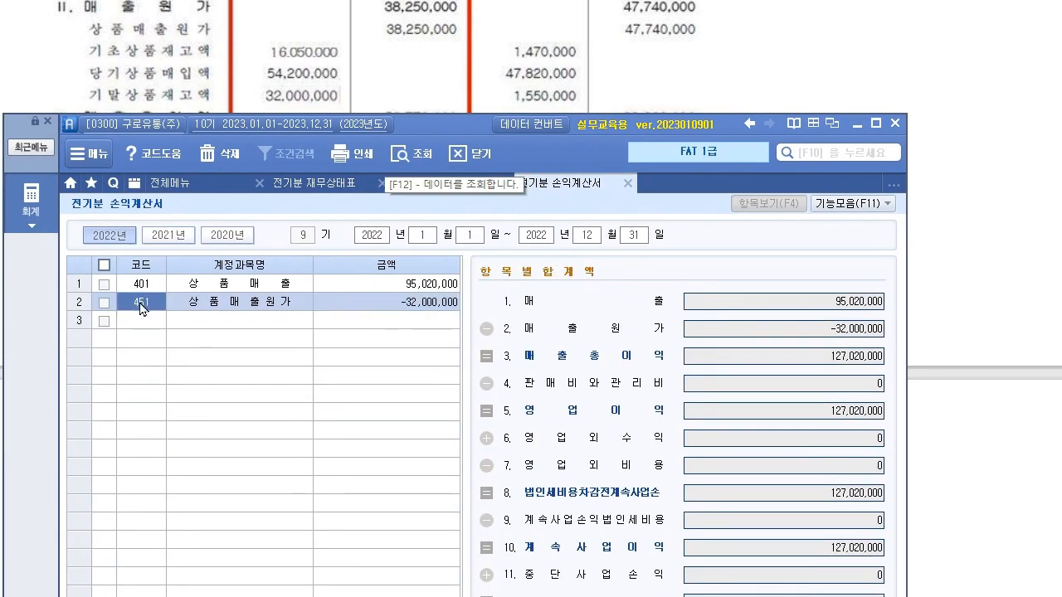
pyautogui.press('Return')
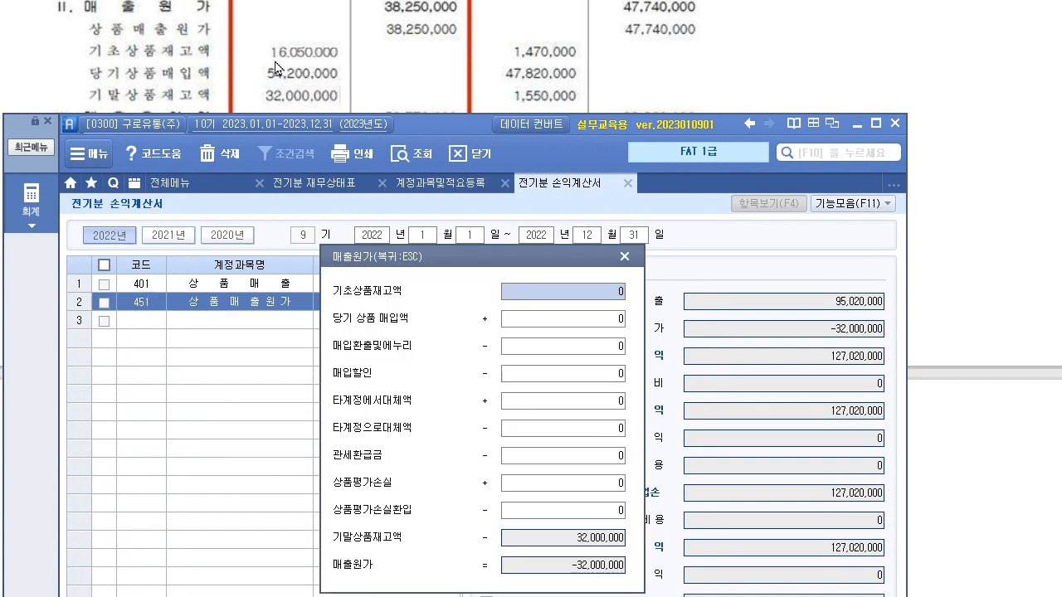
# Set 기초상품재고액 to 16,050,000 and 당기 상품 매입액 to 54,200,000, and advance through the remaining fields to 매출원가.
pyautogui.write('1')
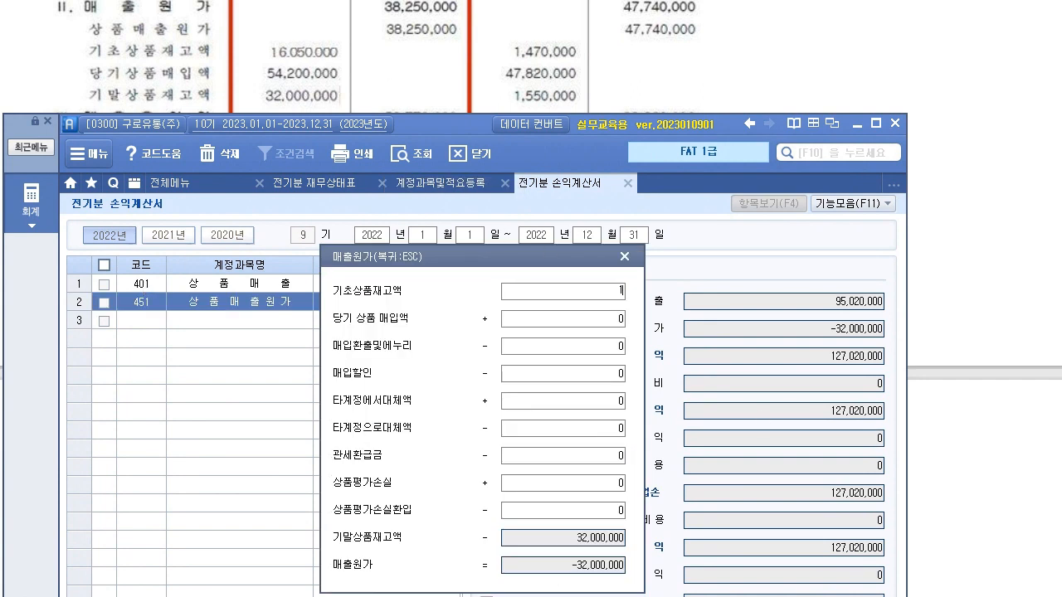
pyautogui.write('6,050,000')
pyautogui.press('Return')
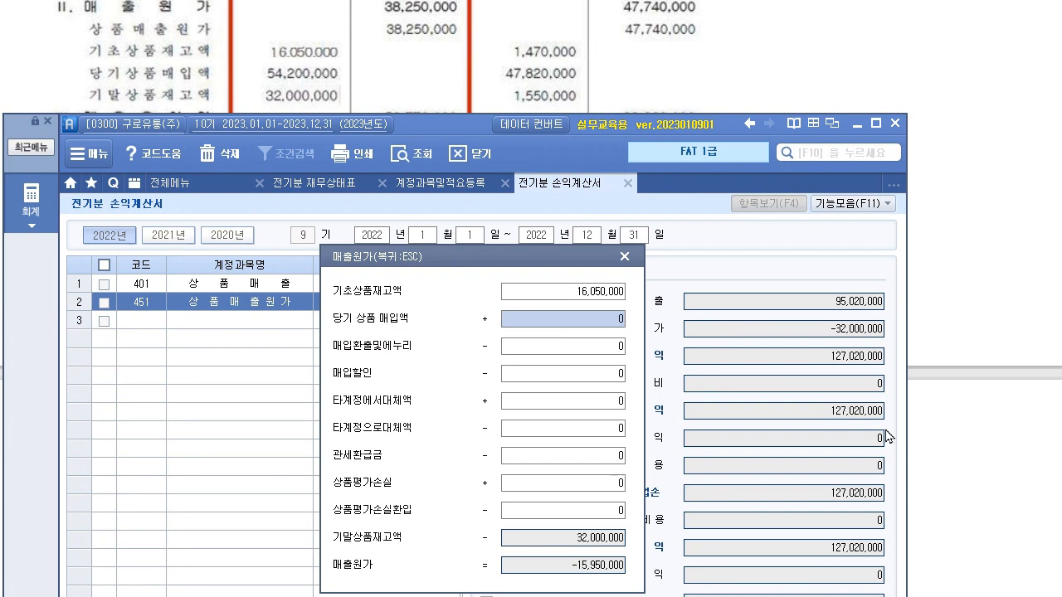
pyautogui.write('54,200,000')
pyautogui.press('Return')
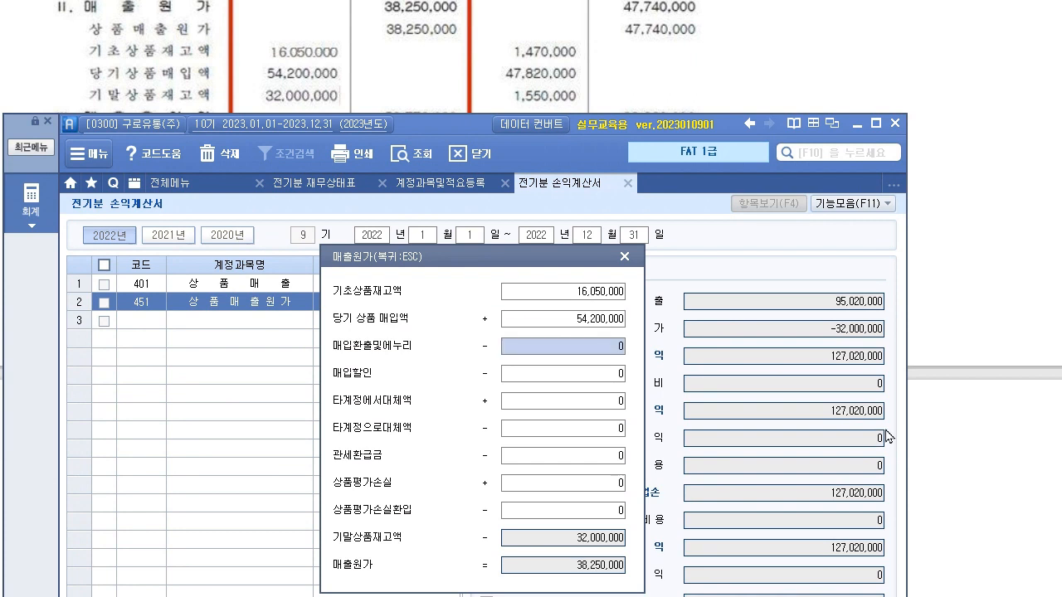
pyautogui.press('Return')
pyautogui.press('Return')
pyautogui.press('Return')
pyautogui.press('Return')
pyautogui.press('Return')
pyautogui.press('Return')
pyautogui.press('Return')
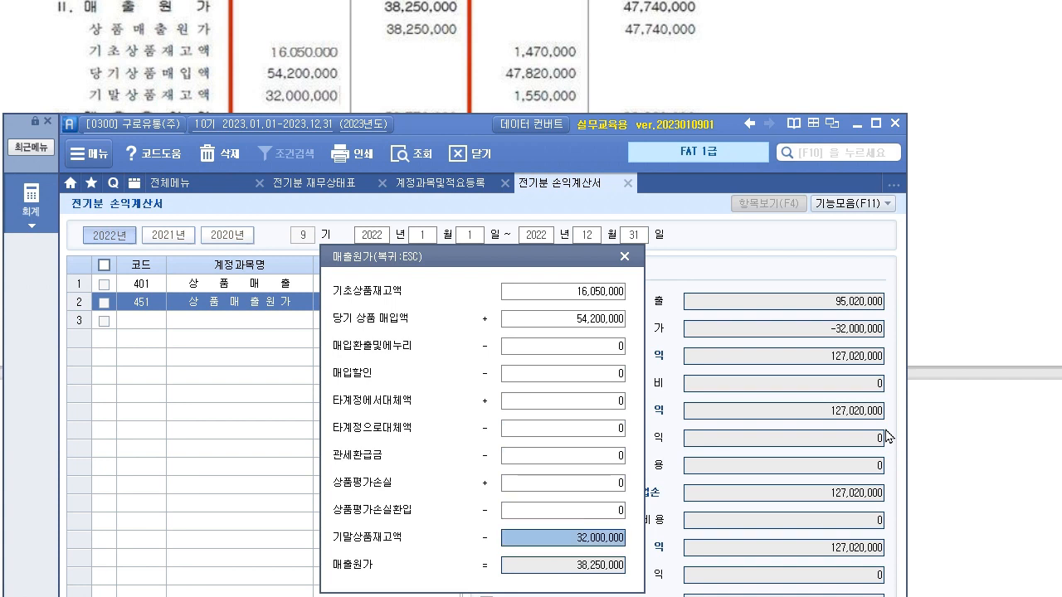
pyautogui.press('Return')
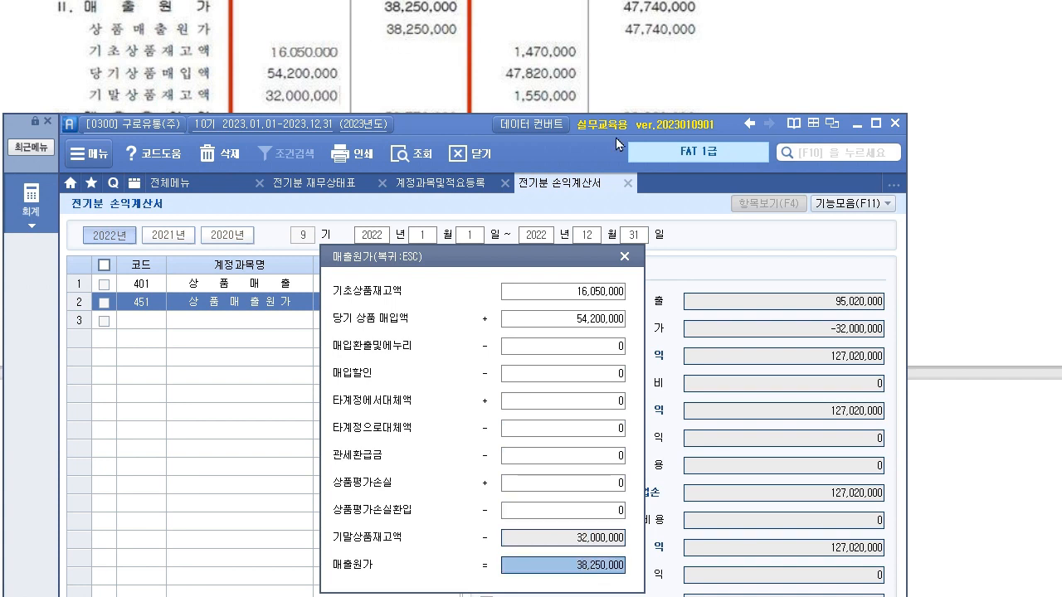
# Confirm and close the 매출원가 dialog, and check the 매출원가 and 매출총이익 totals against the reference slide.
pyautogui.press('Return')
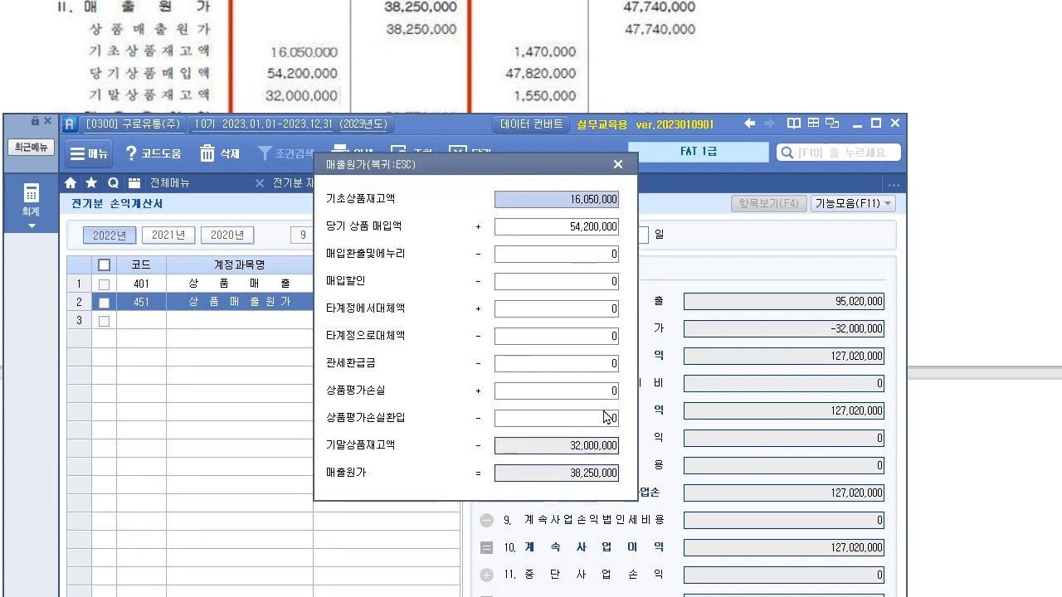
pyautogui.click(621, 166)
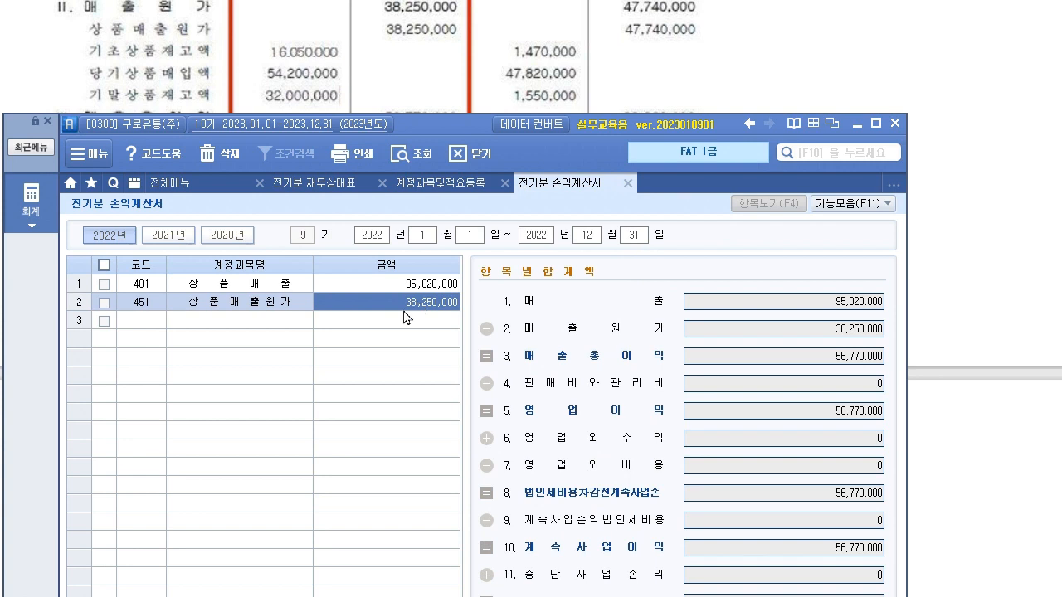
pyautogui.click(855, 339)
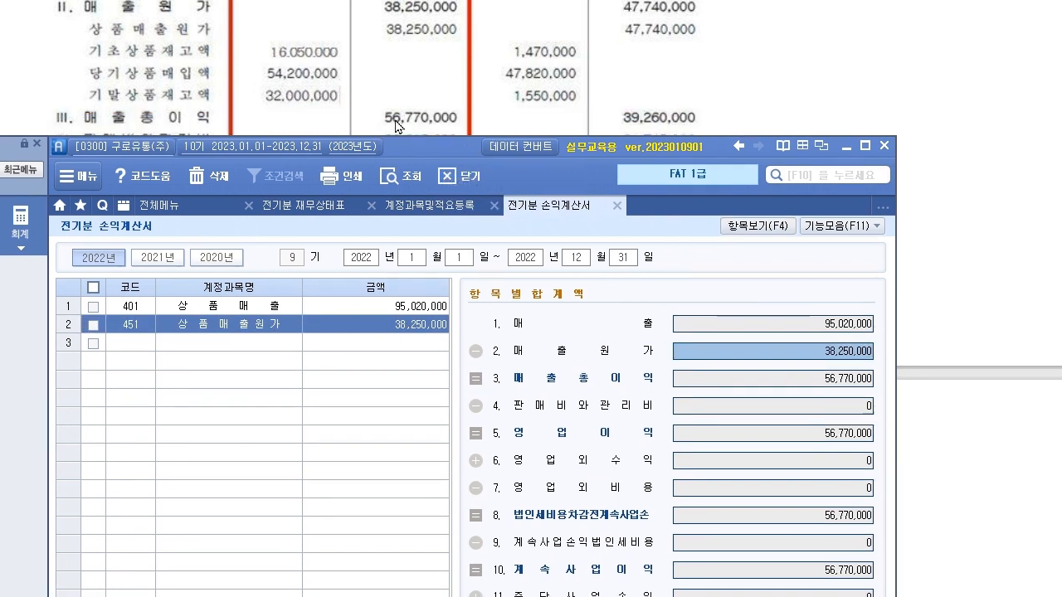
pyautogui.click(859, 382)
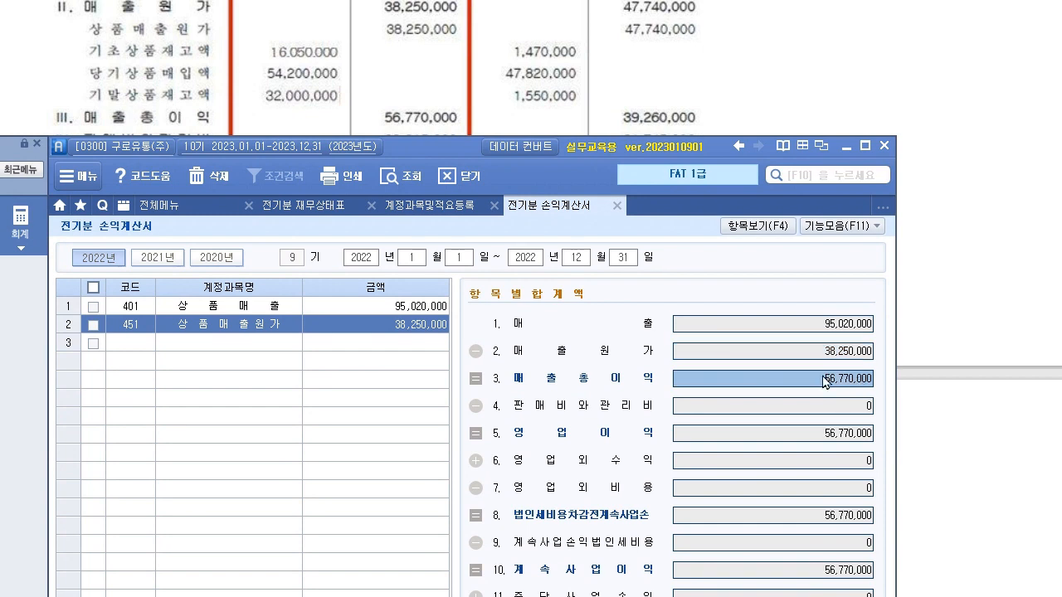
# Add the 급여 account below 상품매출원가 in the 2022 income statement with an amount of 12,000,000.
pyautogui.scroll(-3, 1021, 367)
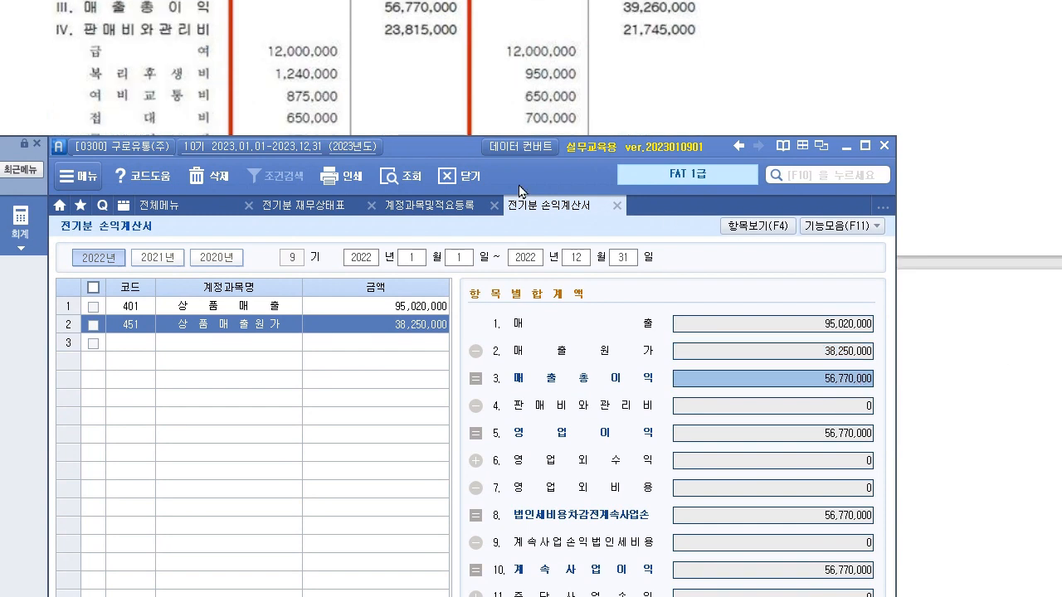
pyautogui.moveTo(468, 142); pyautogui.dragTo(483, 70)
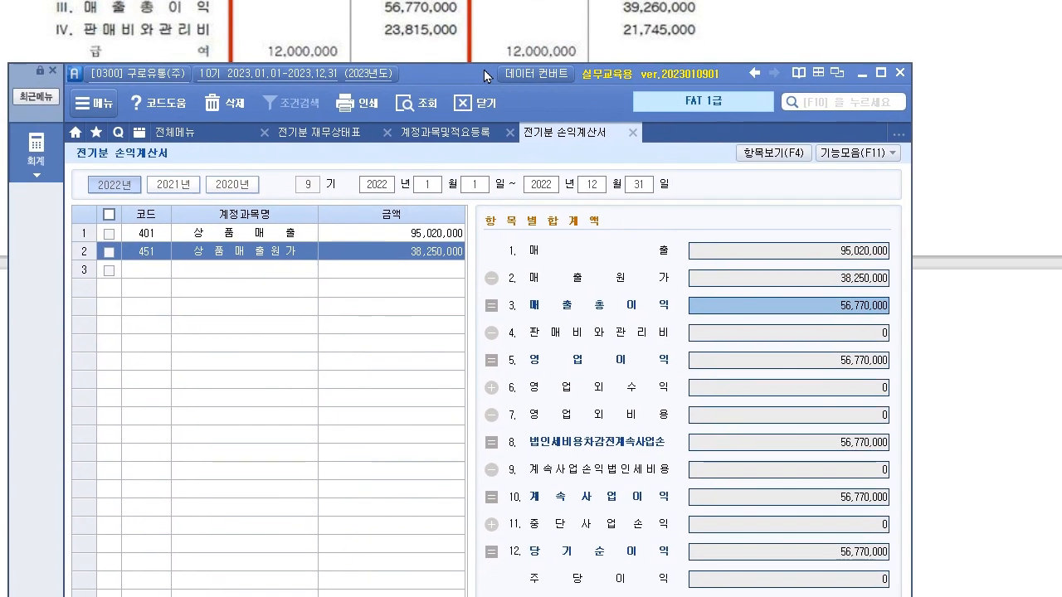
pyautogui.click(137, 271)
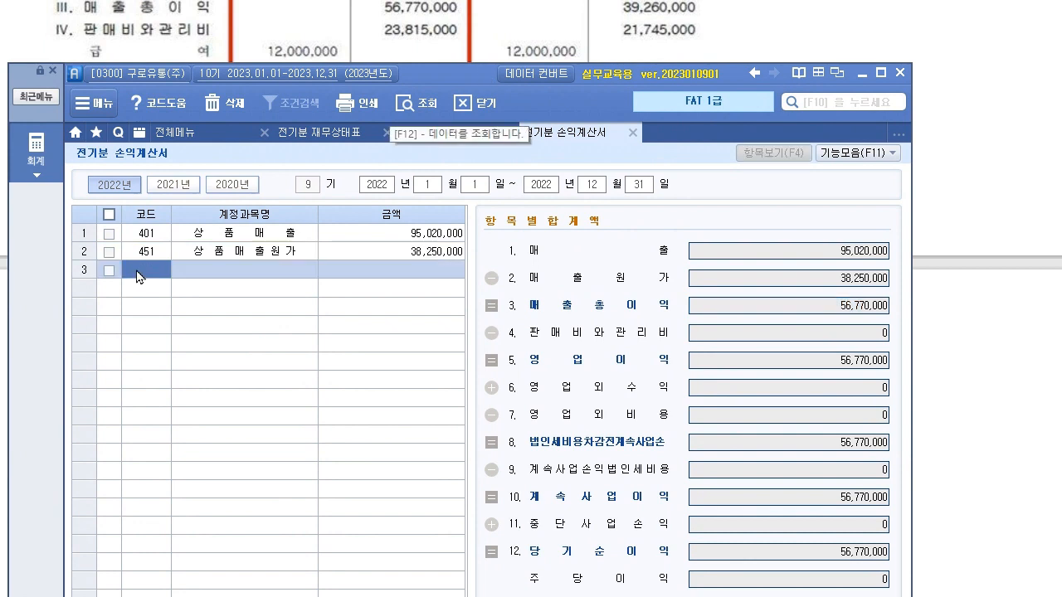
pyautogui.click(175, 56)
pyautogui.hotkey('alt', 'Tab')
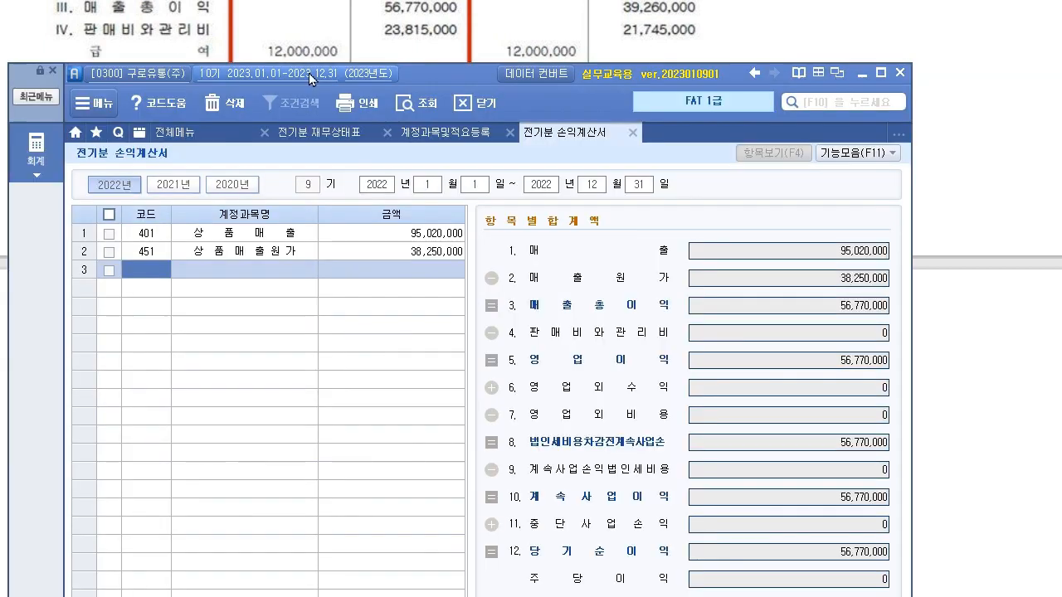
pyautogui.moveTo(448, 75)
pyautogui.mouseDown()
pyautogui.moveTo(429, 84)
pyautogui.moveTo(431, 74)
pyautogui.mouseUp()
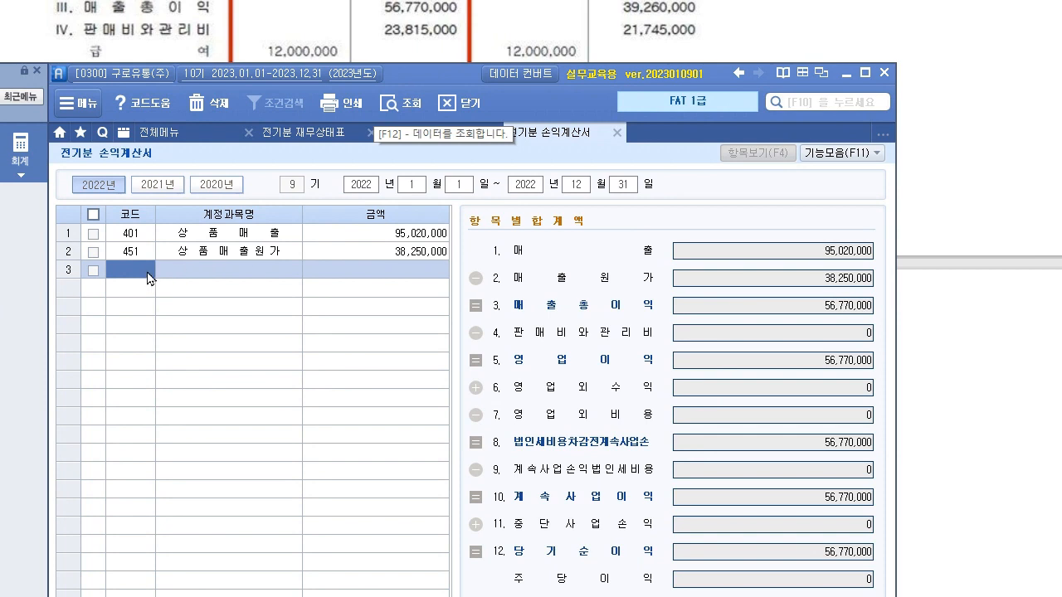
pyautogui.press('F2')
pyautogui.write('급여')
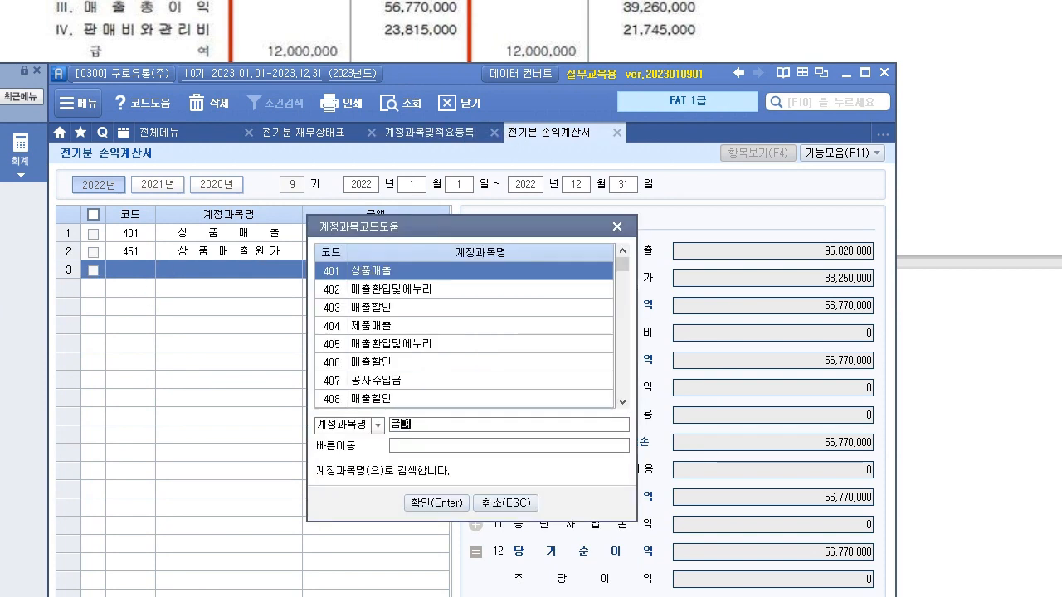
pyautogui.press('Return')
pyautogui.press('Return')
pyautogui.write('12000000')
pyautogui.press('Return')
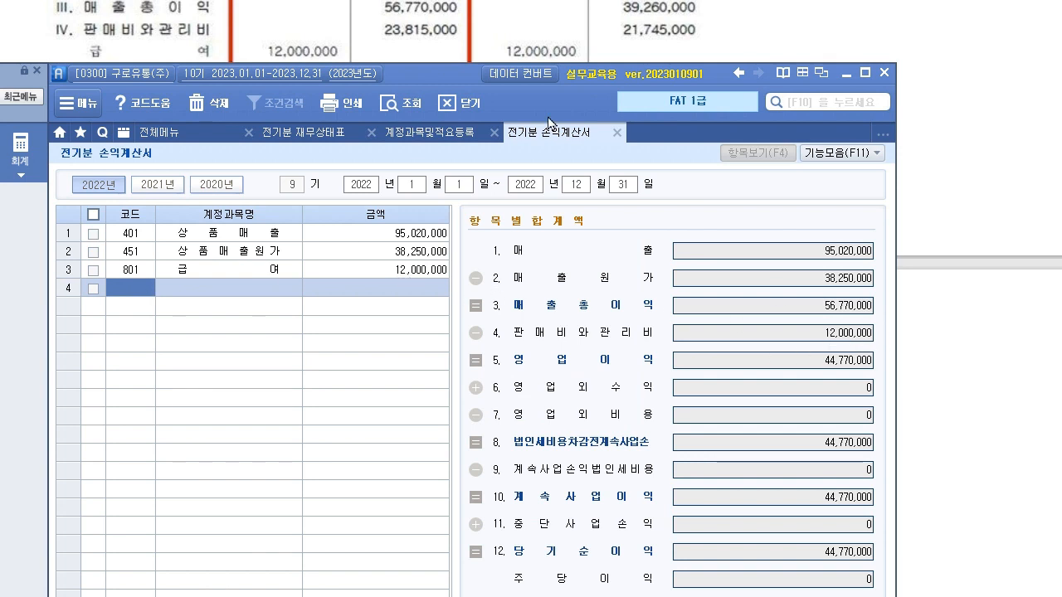
pyautogui.moveTo(445, 72); pyautogui.dragTo(448, 170)
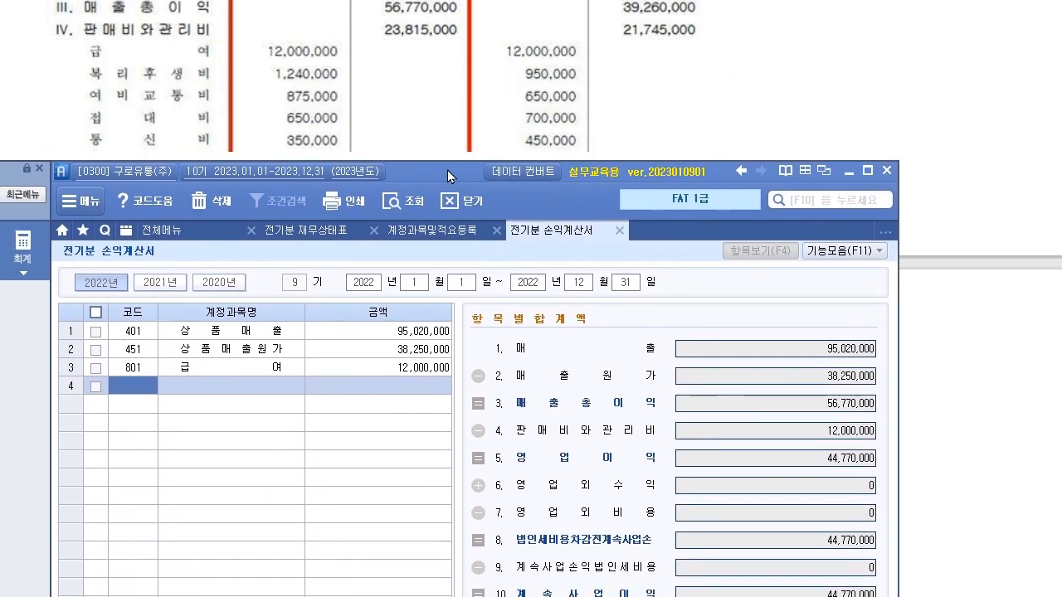
pyautogui.click(122, 385)
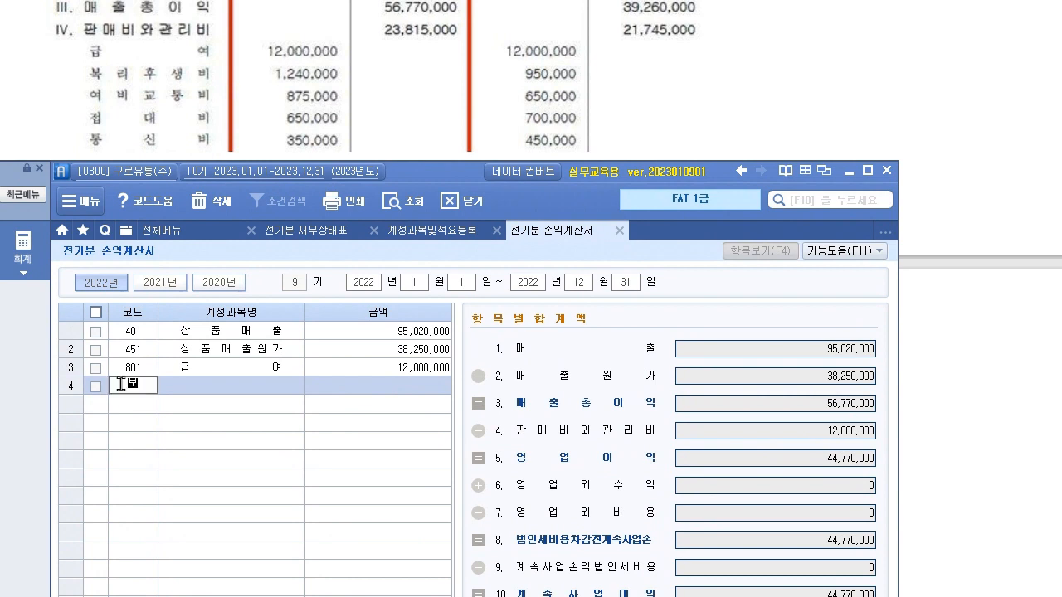
pyautogui.press('F2')
pyautogui.press('F2')
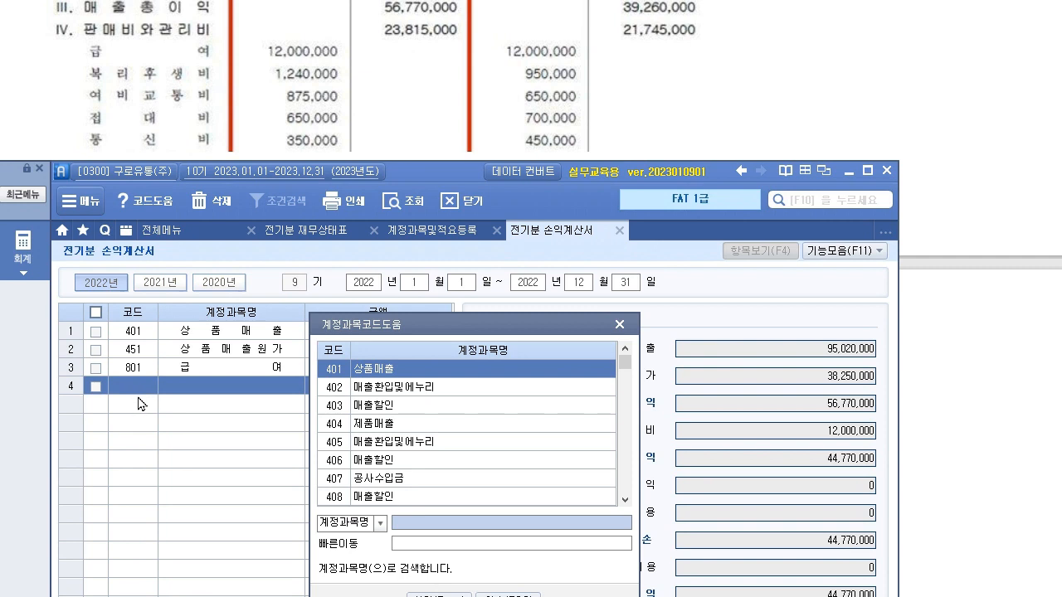
pyautogui.press('Escape')
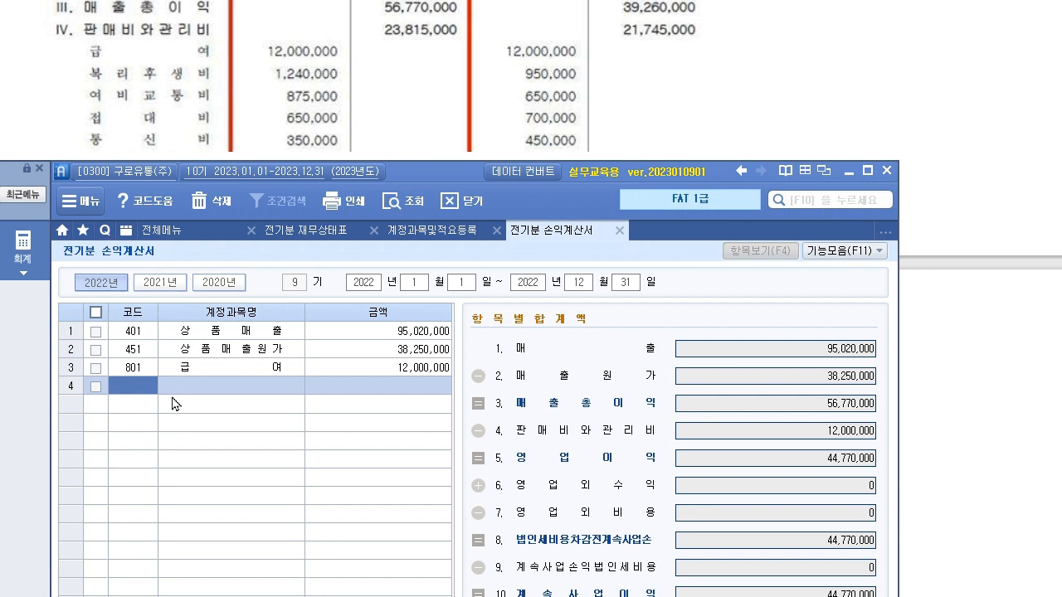
# Add 복리후생비 with 1,240,000 and 여비교통비 with 875,000 as the next two expense rows.
pyautogui.write('복ㄹ')
pyautogui.press('Return')
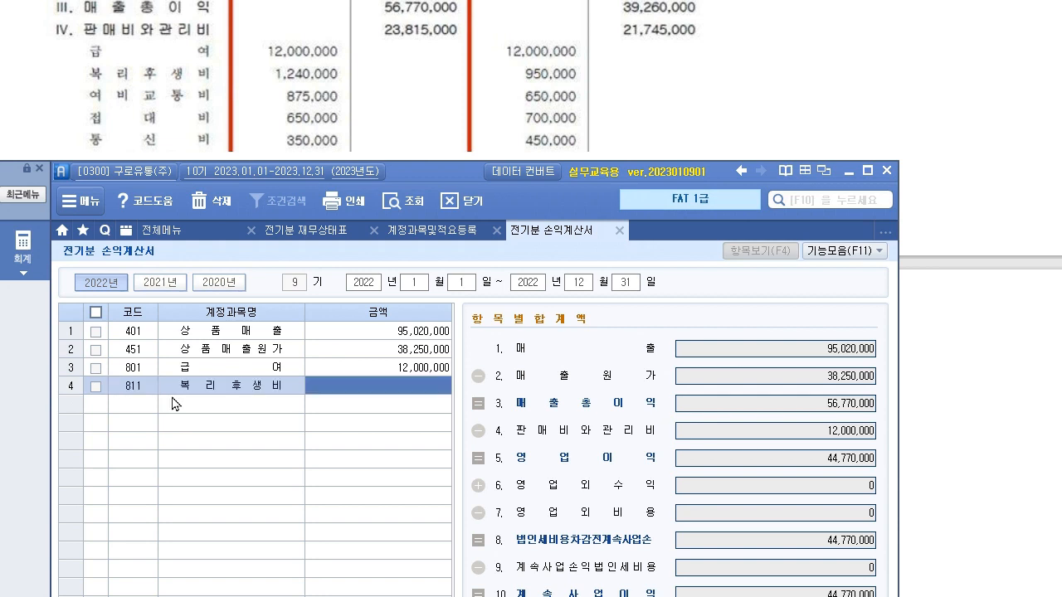
pyautogui.write('1,24')
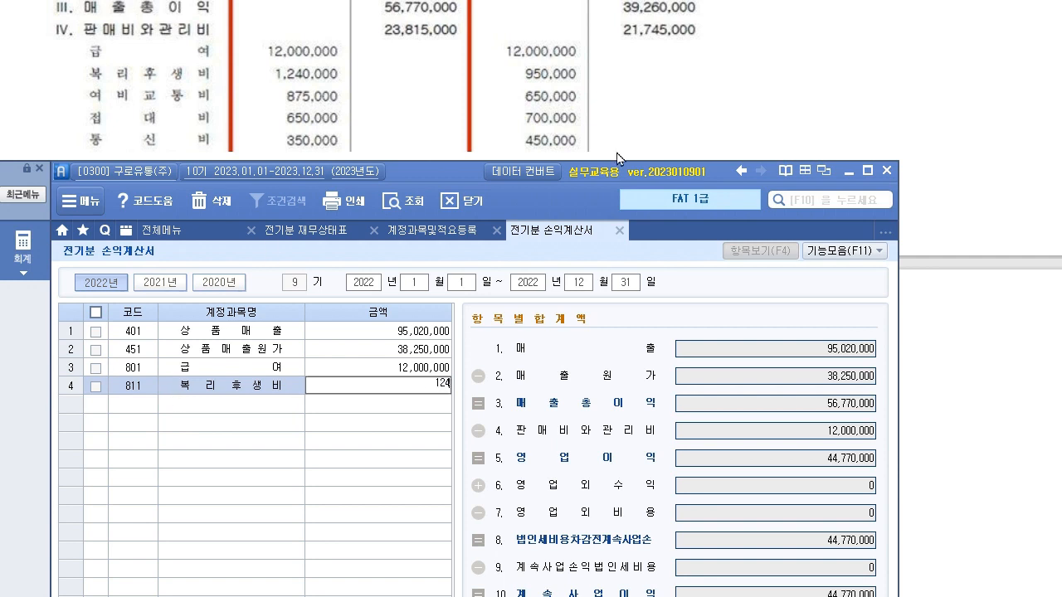
pyautogui.write('0,000')
pyautogui.press('Return')
pyautogui.write('여비')
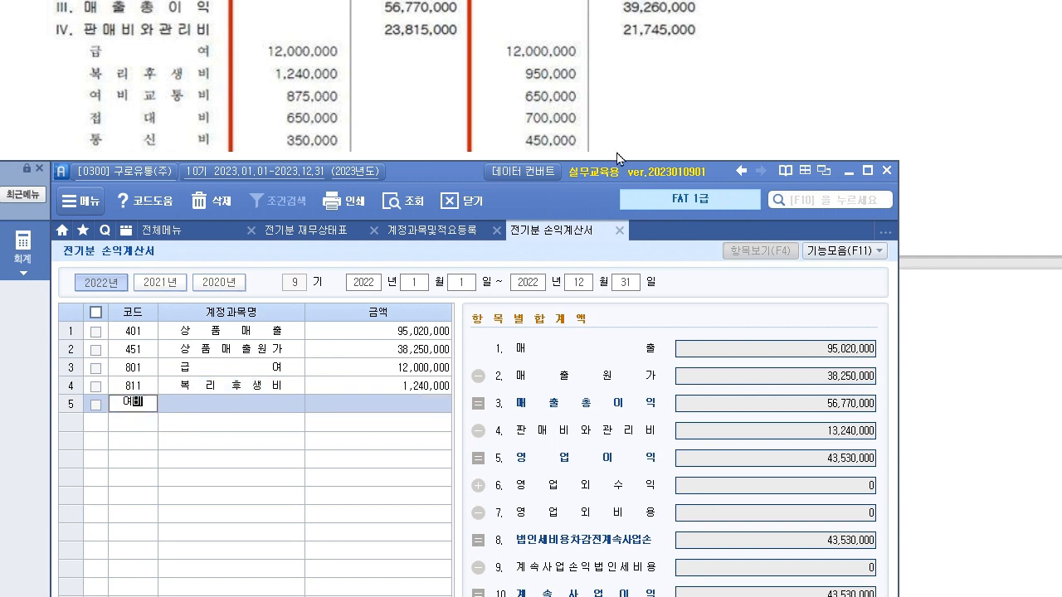
pyautogui.press('Return')
pyautogui.write('875,000')
pyautogui.press('Return')
# Look up accounts matching 접대, choose 813 접대비, and enter its amount as 650,000.
pyautogui.write('ㅈ')
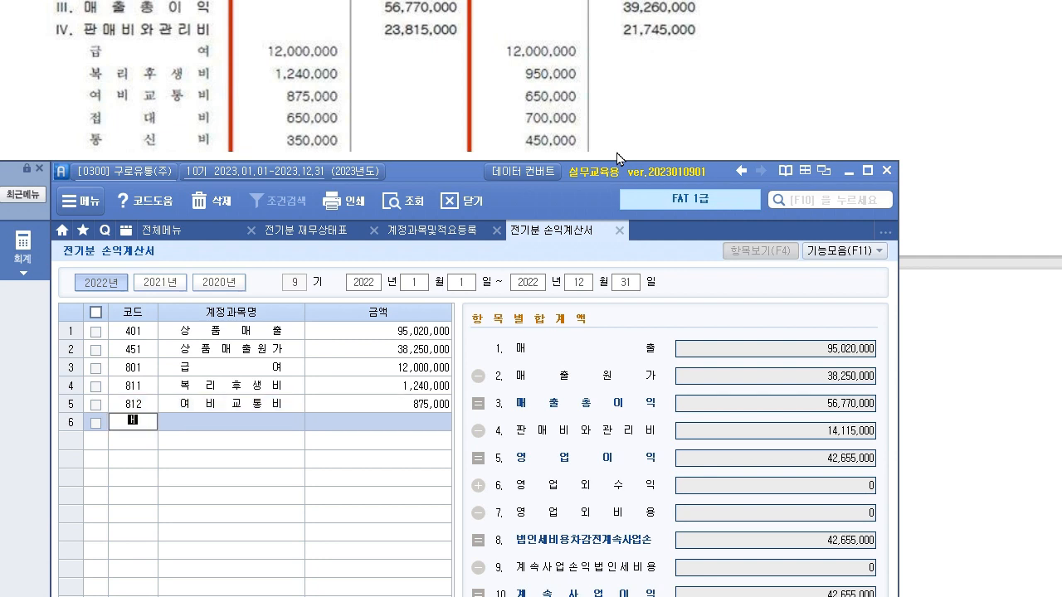
pyautogui.press('Return')
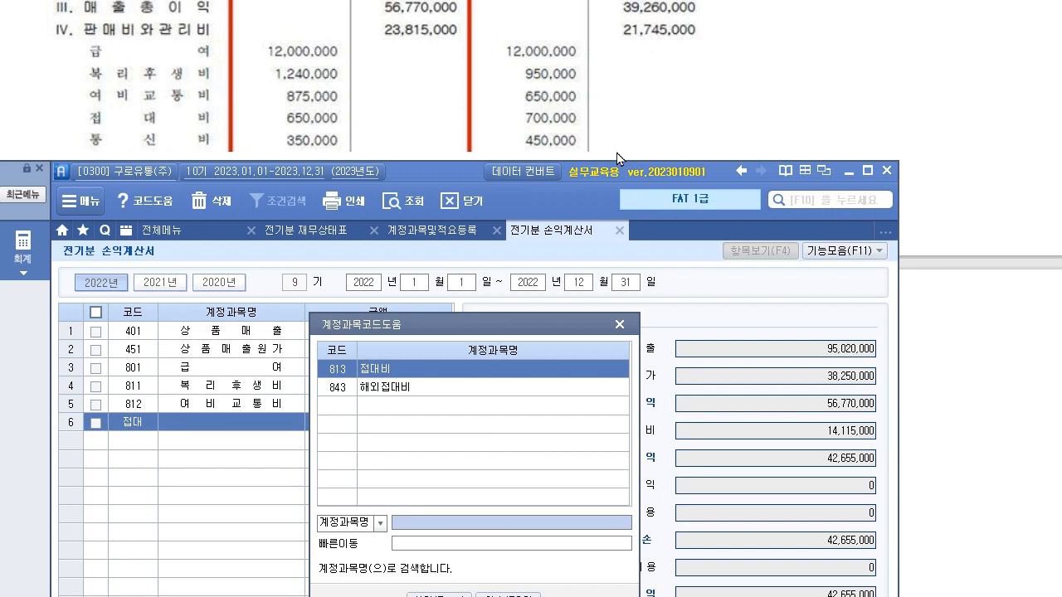
pyautogui.press('Down')
pyautogui.press('Up')
pyautogui.press('Return')
pyautogui.write('650,00')
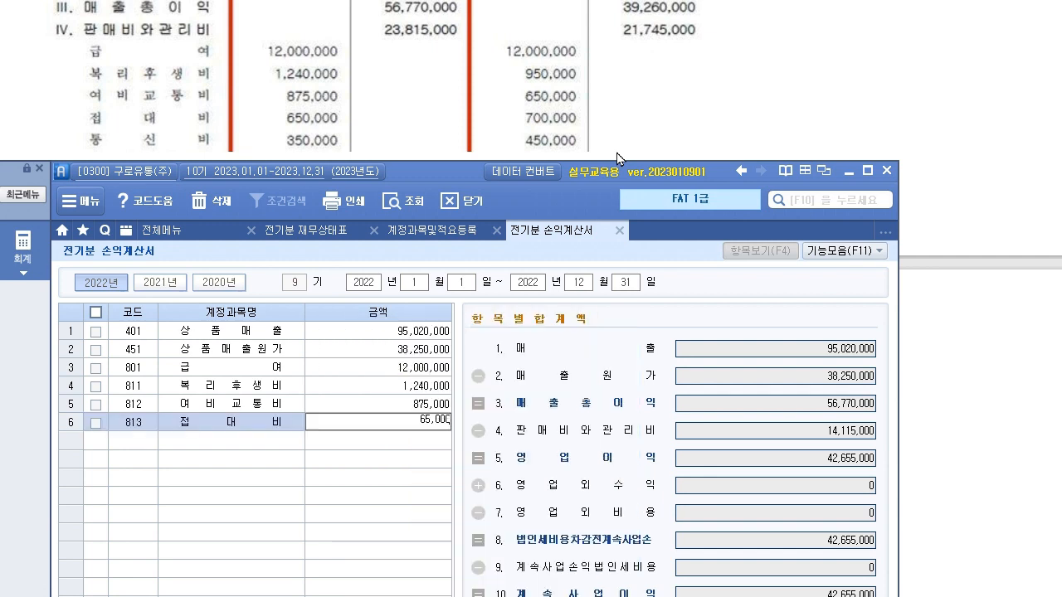
pyautogui.write('0')
pyautogui.press('Return')
# Look up accounts matching 통, choose 814 통신비, and enter its amount as 350,000.
pyautogui.write('통')
pyautogui.press('Return')
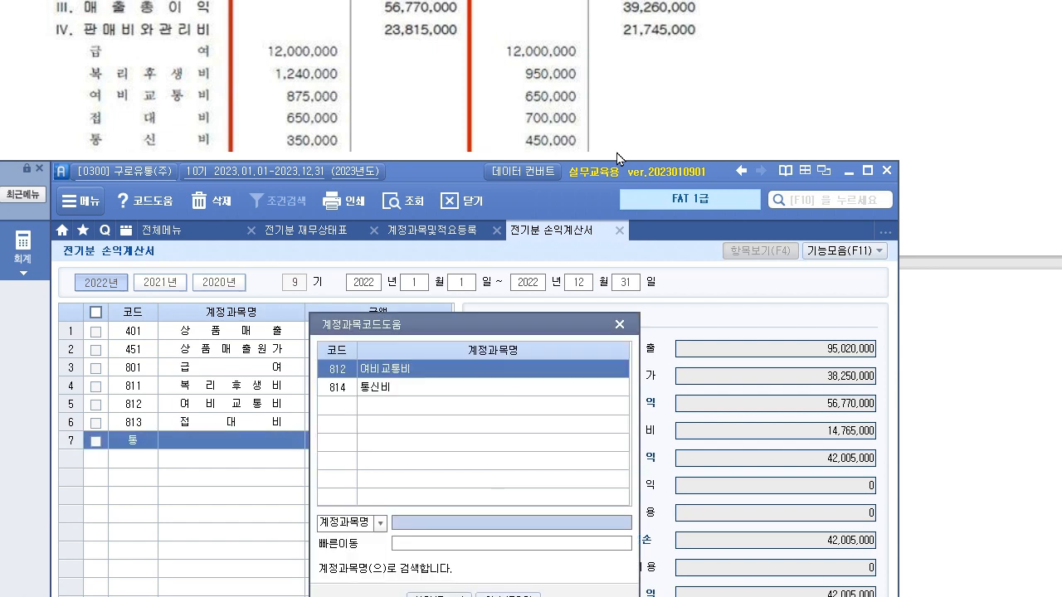
pyautogui.press('Down')
pyautogui.press('Up')
pyautogui.click(392, 388)
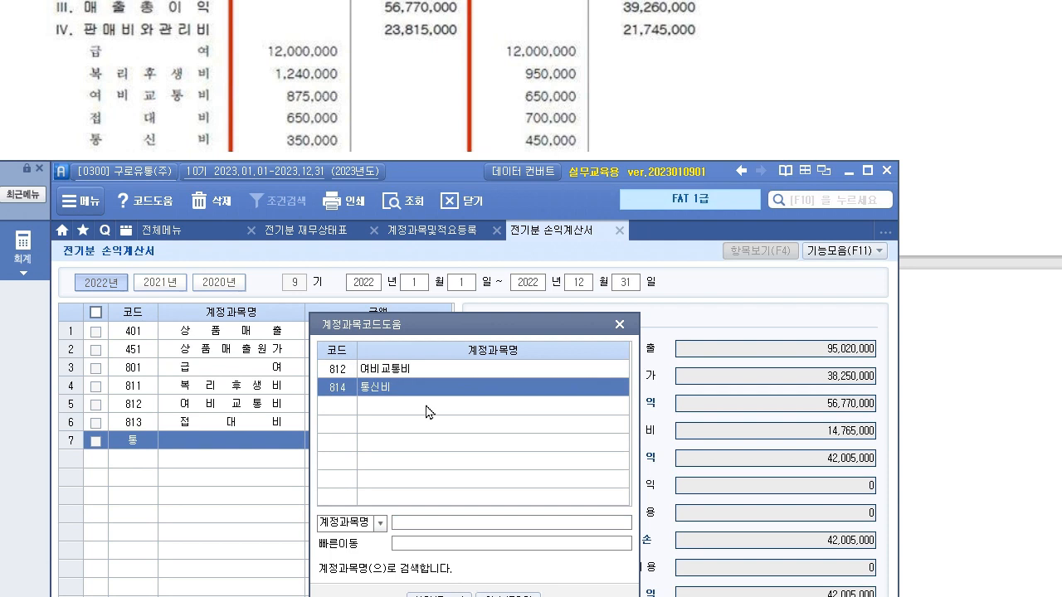
pyautogui.press('Return')
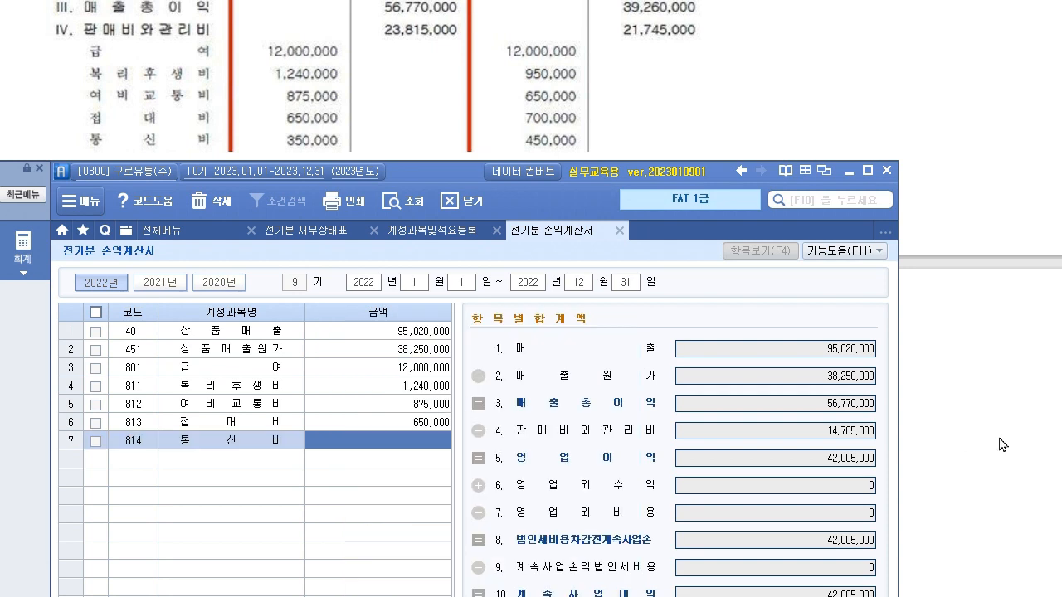
pyautogui.write('350,000')
pyautogui.press('Return')
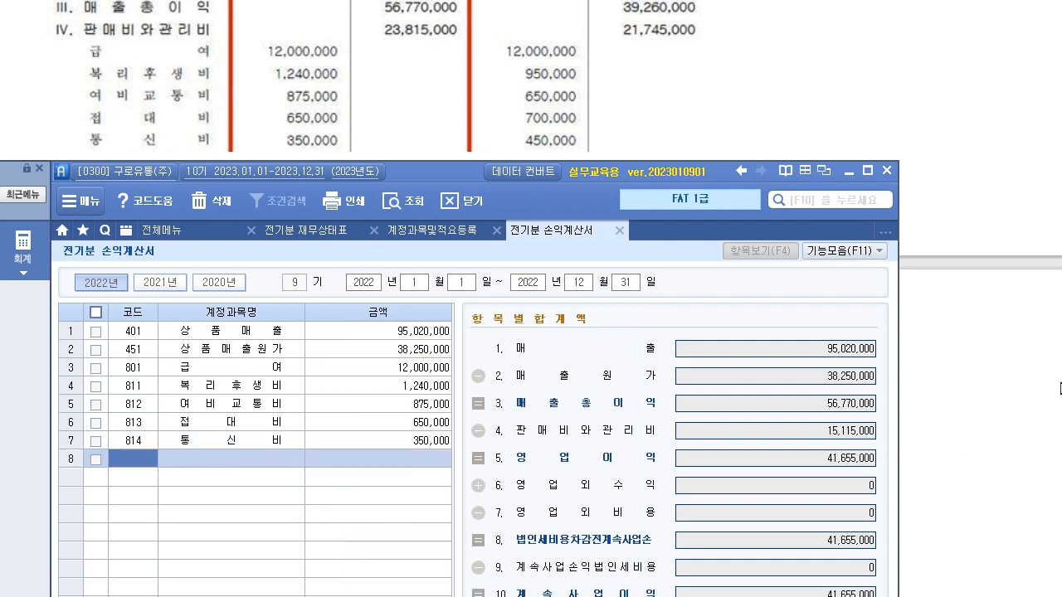
# Bring the next expense figures of the slide into view and add account 815 수도광열비 with 475,000.
pyautogui.scroll(-4, 1020, 315)
pyautogui.scroll(-5, 465, 117)
pyautogui.scroll(-3, 462, 116)
pyautogui.scroll(2, 461, 103)
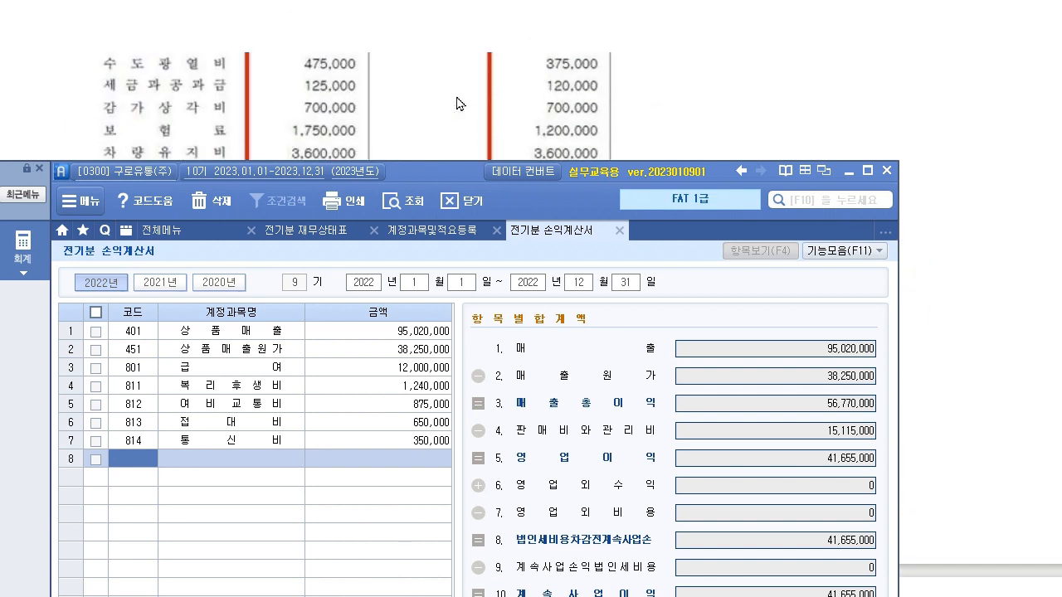
pyautogui.moveTo(433, 172); pyautogui.dragTo(448, 133)
pyautogui.write('815')
pyautogui.press('Return')
pyautogui.write('475,000')
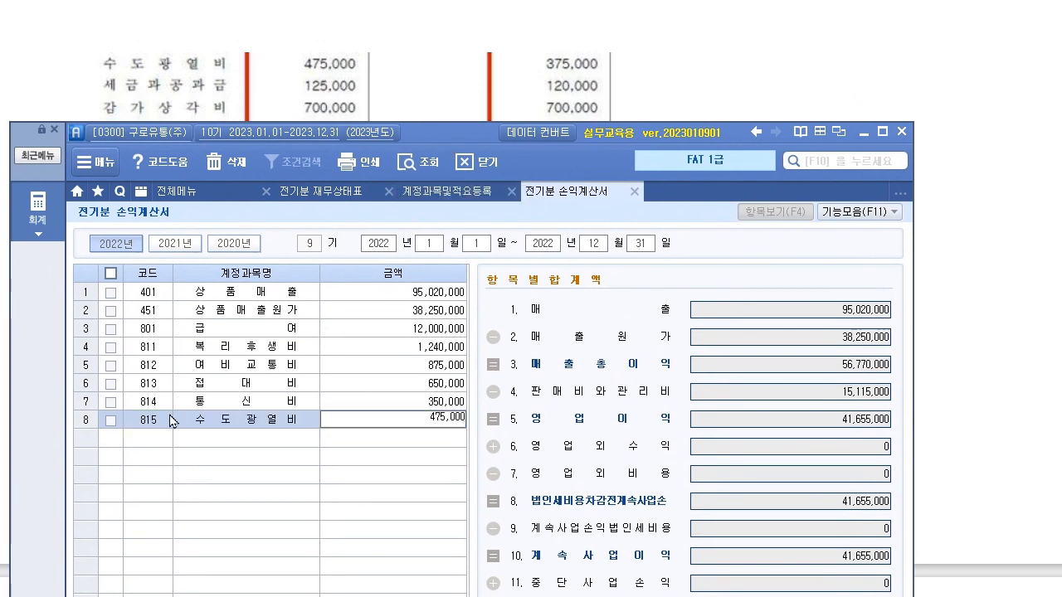
pyautogui.press('Return')
# Add account 817 세금과공과금 below 수도광열비 with an amount of 125,000.
pyautogui.write('8')
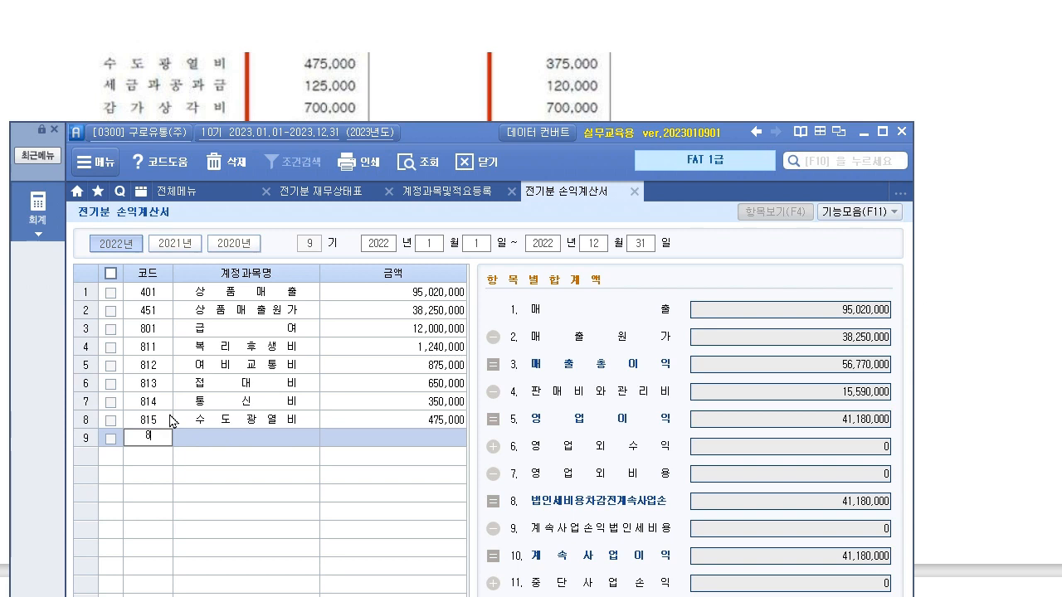
pyautogui.write('817')
pyautogui.press('Return')
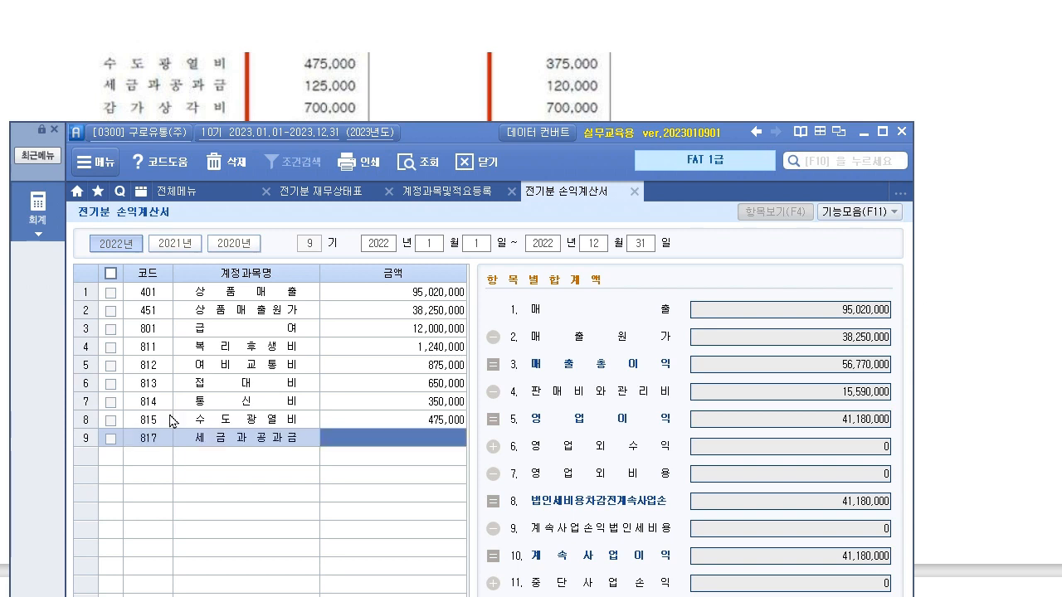
pyautogui.write('125,000')
pyautogui.press('Return')
# Add account 818 감가상각비 below 세금과공과금 with an amount of 700,000.
pyautogui.write('818')
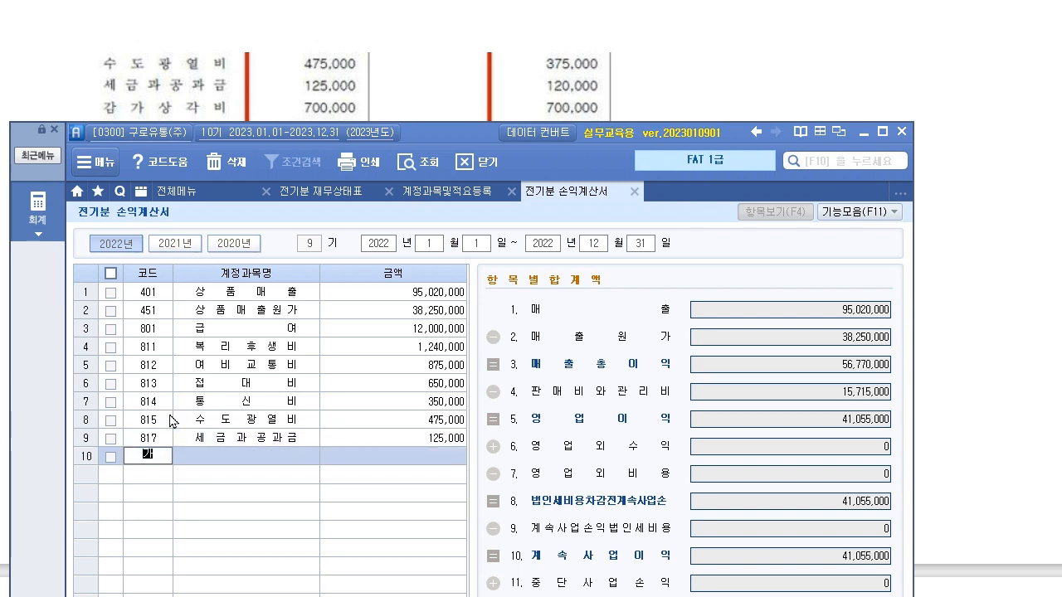
pyautogui.press('Return')
pyautogui.write('7')
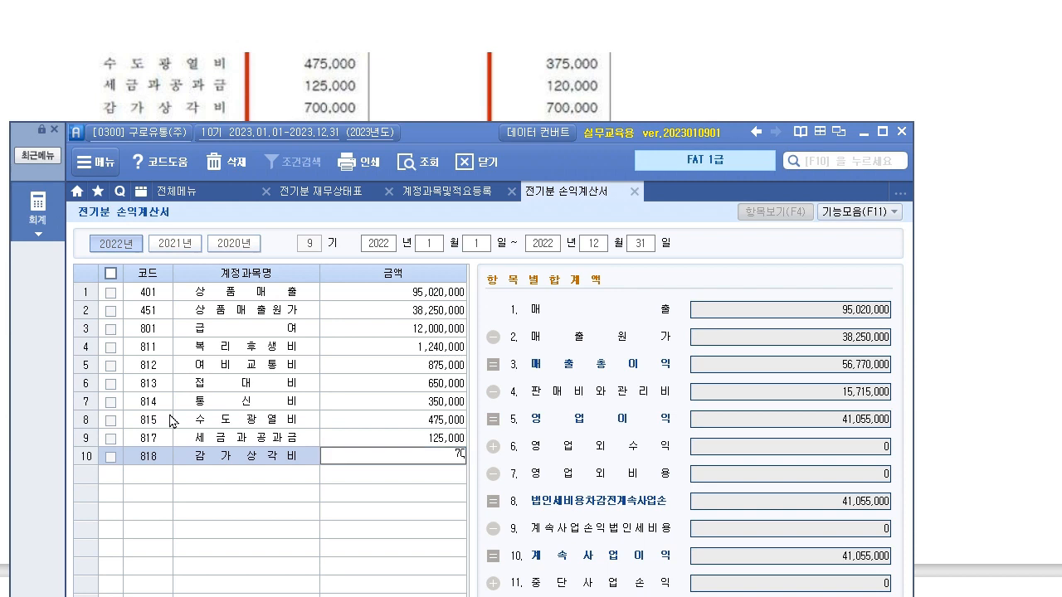
pyautogui.write('00,000')
pyautogui.press('Return')
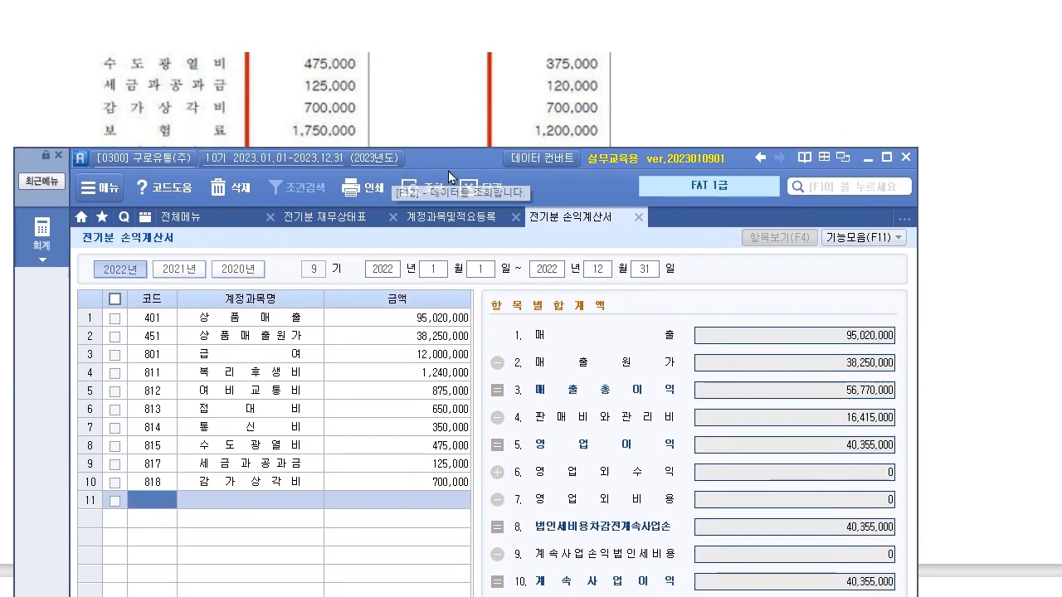
# Bring the slide's next expense figures into view and add account 821 보험료 with an amount of 1,750,000.
pyautogui.moveTo(448, 165); pyautogui.dragTo(455, 208)
pyautogui.scroll(-3, 371, 126)
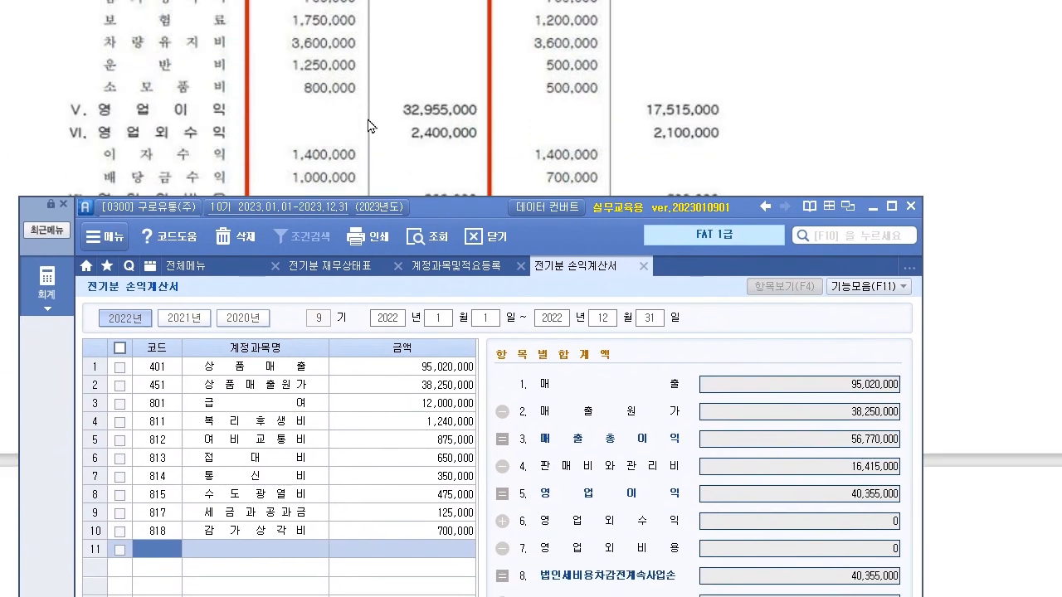
pyautogui.moveTo(481, 203); pyautogui.dragTo(474, 110)
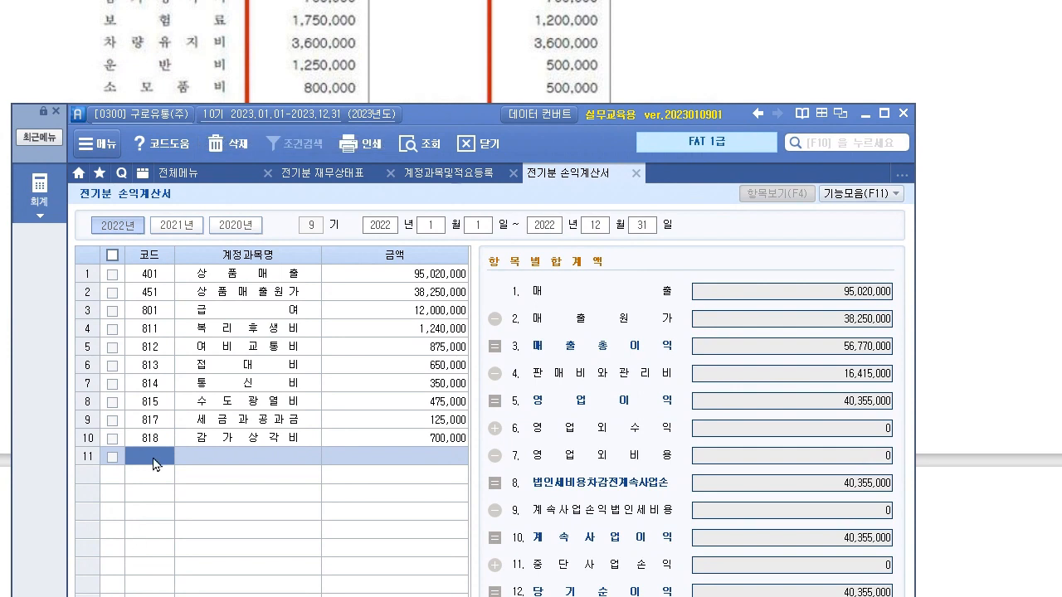
pyautogui.write('보험')
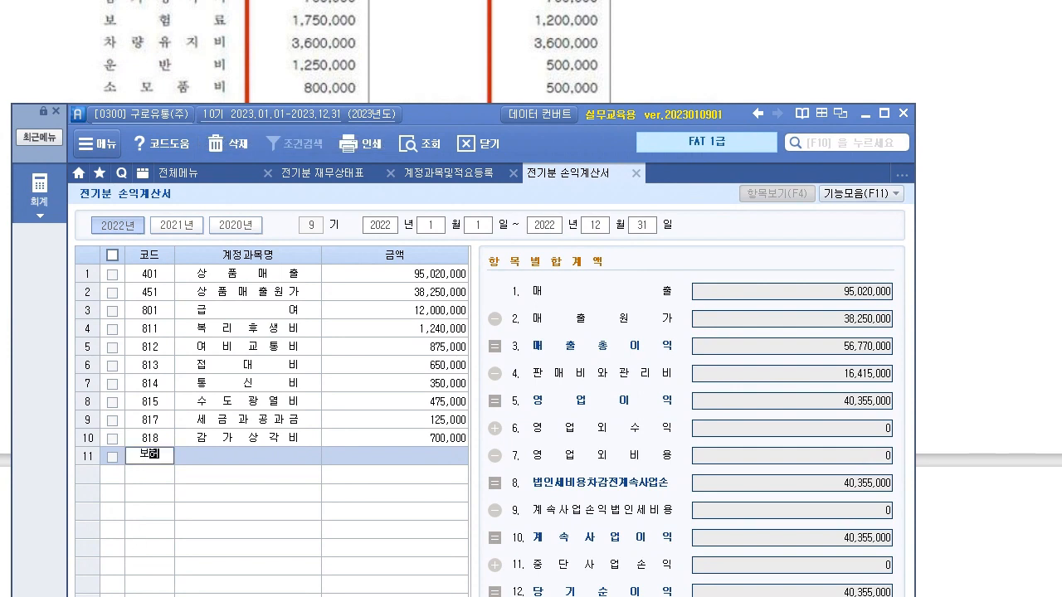
pyautogui.press('Return')
pyautogui.press('Return')
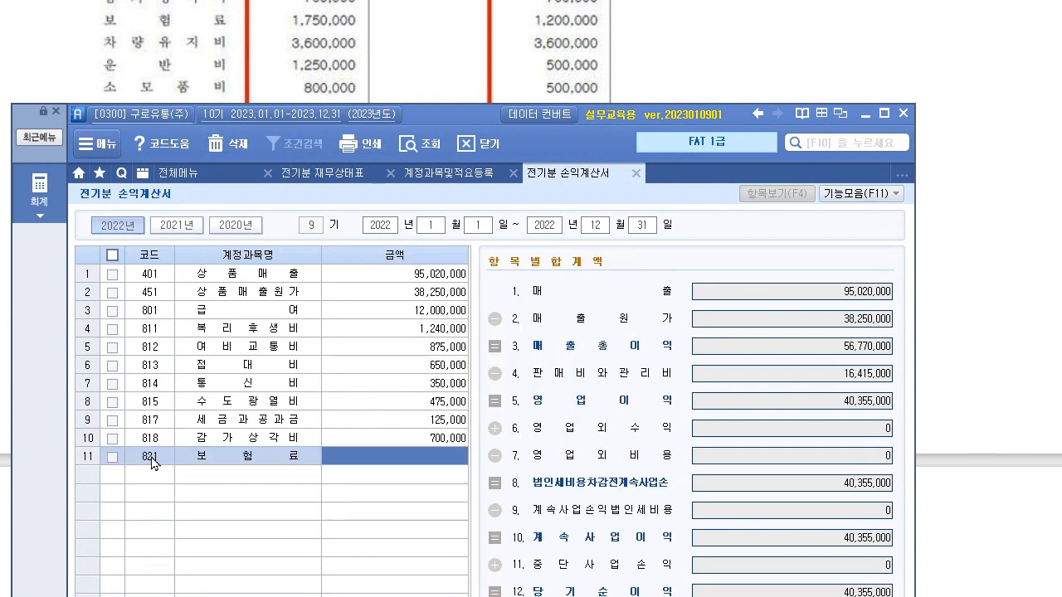
pyautogui.write('175')
pyautogui.press('Return')
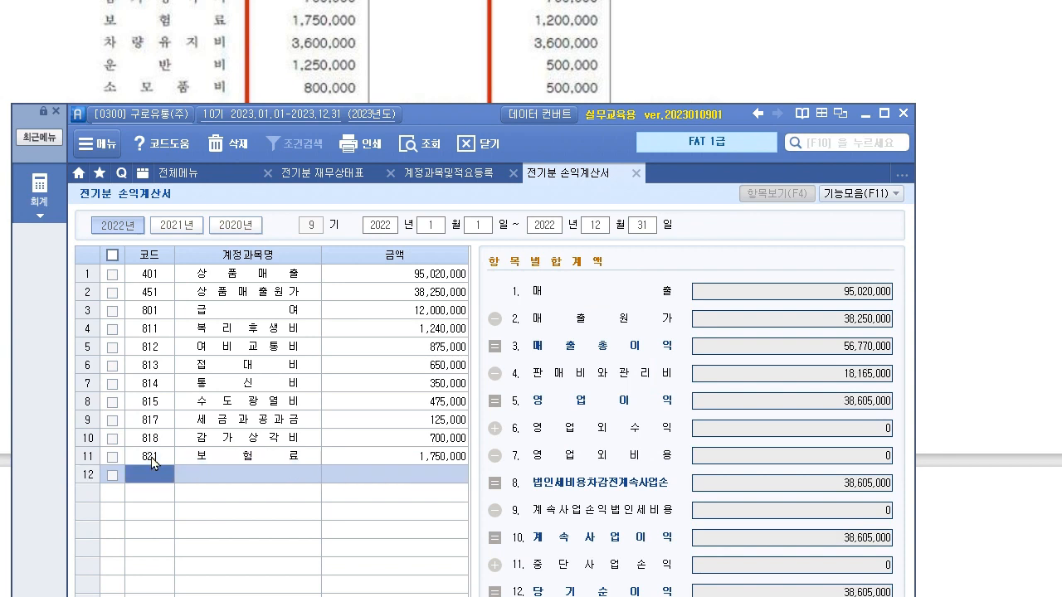
# Look up accounts matching 차량, choose 822 차량유지비, and enter its amount as 3,600,000.
pyautogui.write('ㅊ')
pyautogui.press('Escape')
pyautogui.write('차')
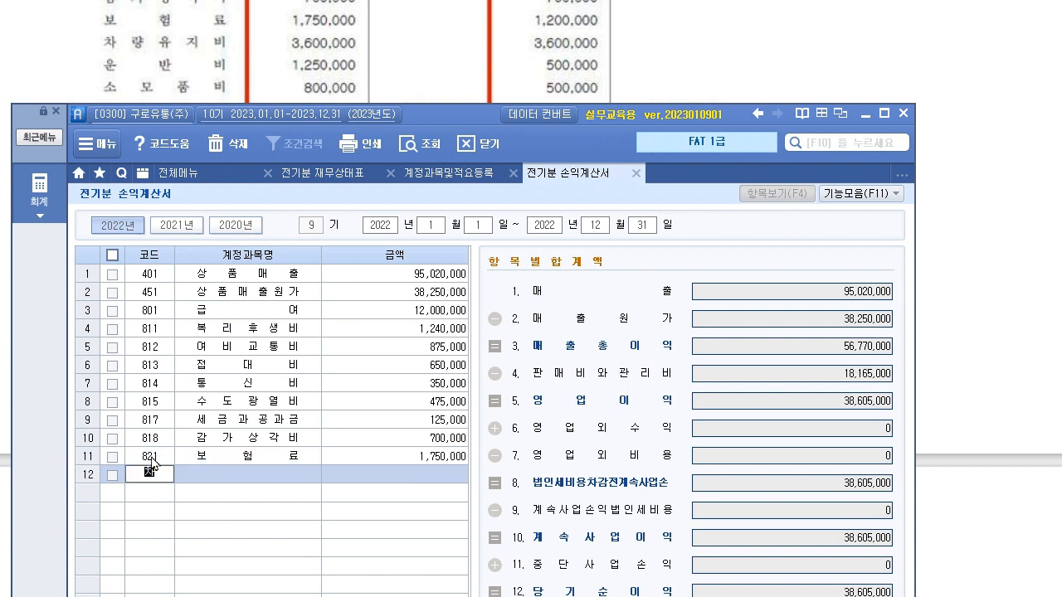
pyautogui.press('BackSpace')
pyautogui.write('량')
pyautogui.press('Return')
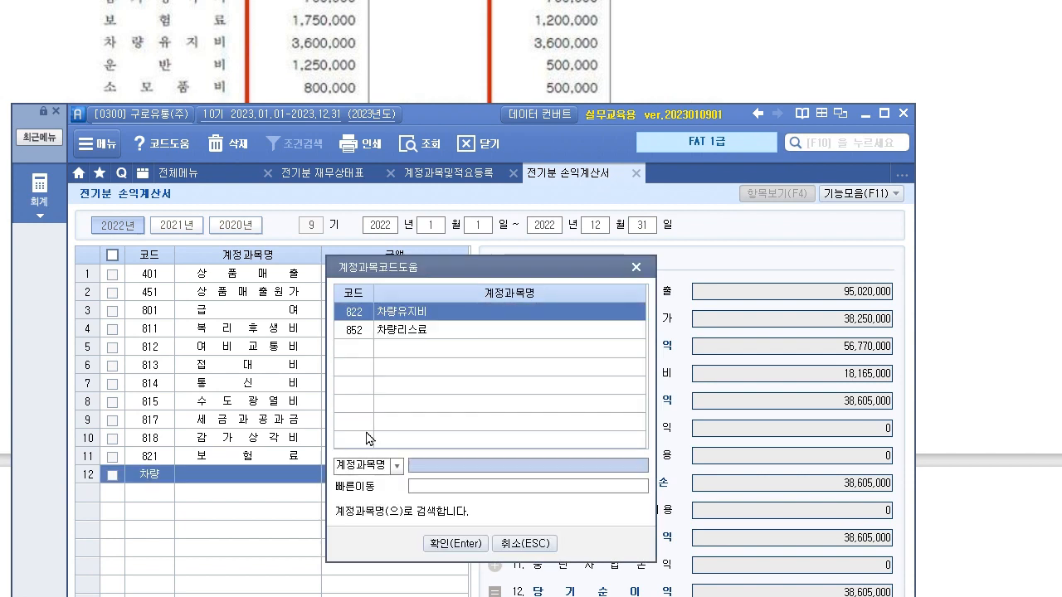
pyautogui.press('Return')
pyautogui.write('3,600,000')
pyautogui.press('Return')
# Add account 824 운반비 below 차량유지비 with an amount of 1,250,000.
pyautogui.write('운반')
pyautogui.press('Return')
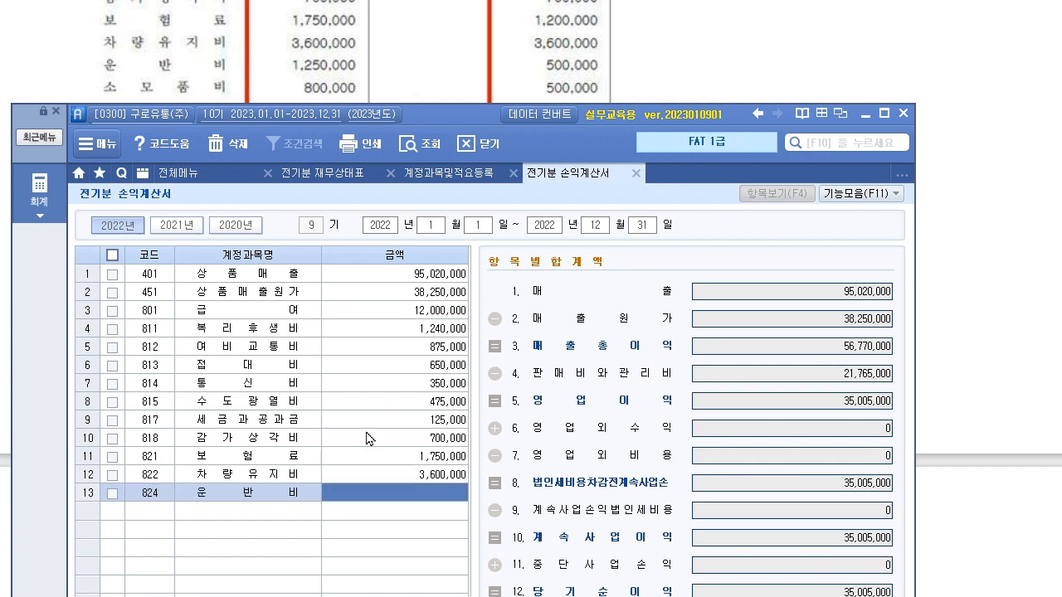
pyautogui.write('1,250,000')
pyautogui.press('Return')
# Add account 830 소모품비 with 800,000 and check the 영업이익 total against the slide.
pyautogui.write('소모')
pyautogui.press('Return')
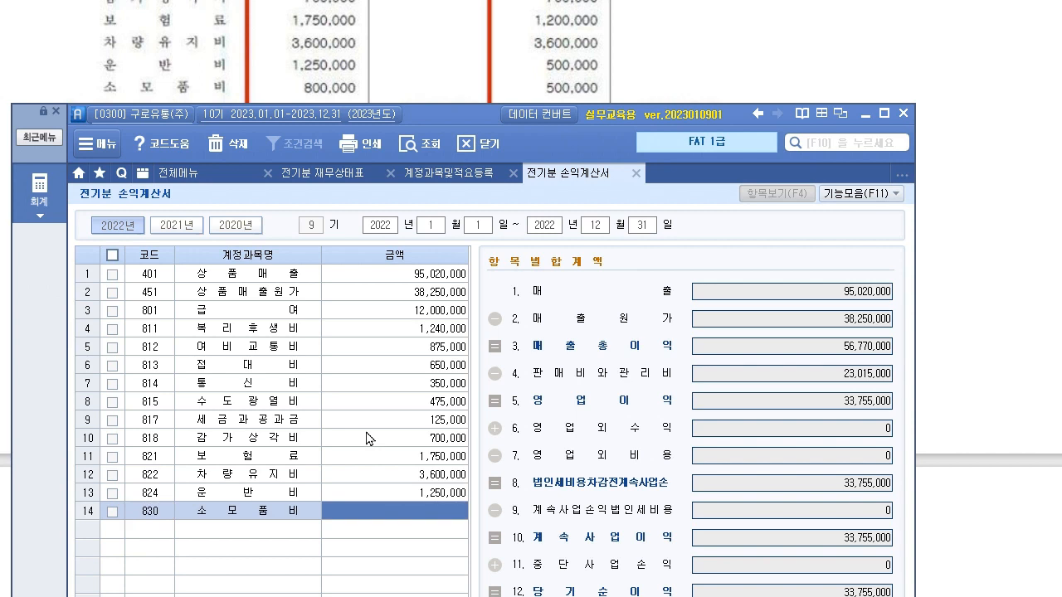
pyautogui.write('800,000')
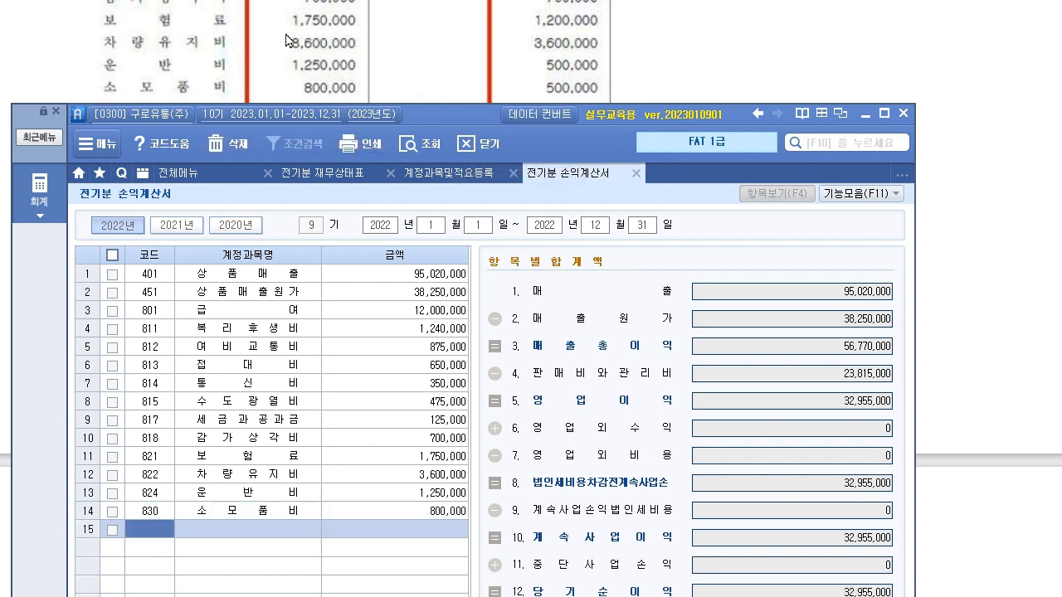
pyautogui.moveTo(456, 117)
pyautogui.mouseDown()
pyautogui.moveTo(458, 221)
pyautogui.moveTo(451, 132)
pyautogui.mouseUp()
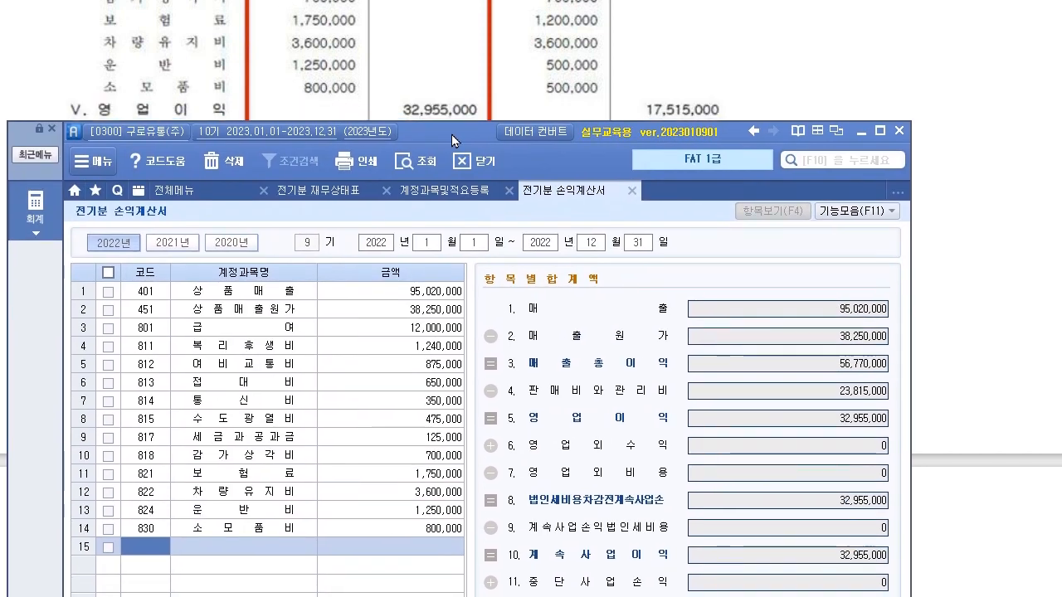
pyautogui.click(869, 423)
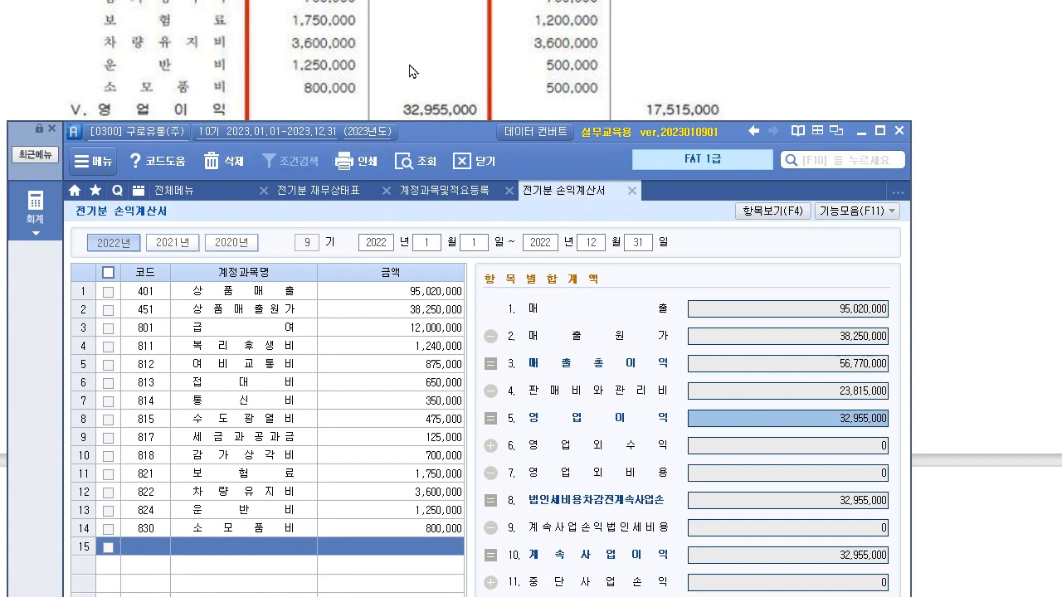
# Show the slide's non-operating items, look up accounts matching 이자, and add 901 이자수익 with 1,400,000.
pyautogui.moveTo(437, 121); pyautogui.dragTo(446, 198)
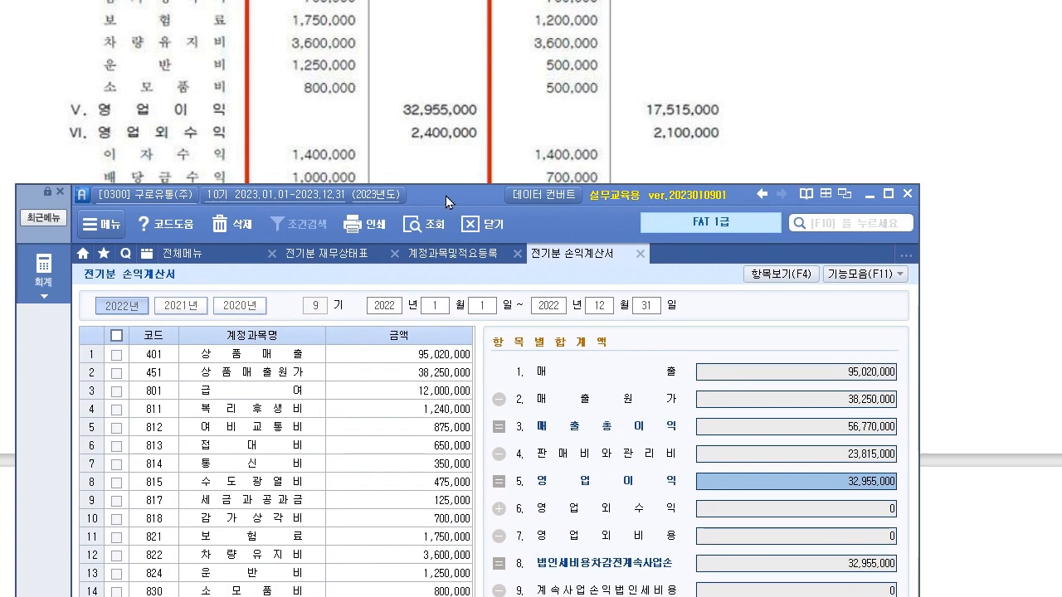
pyautogui.scroll(-5, 220, 141)
pyautogui.scroll(2, 220, 141)
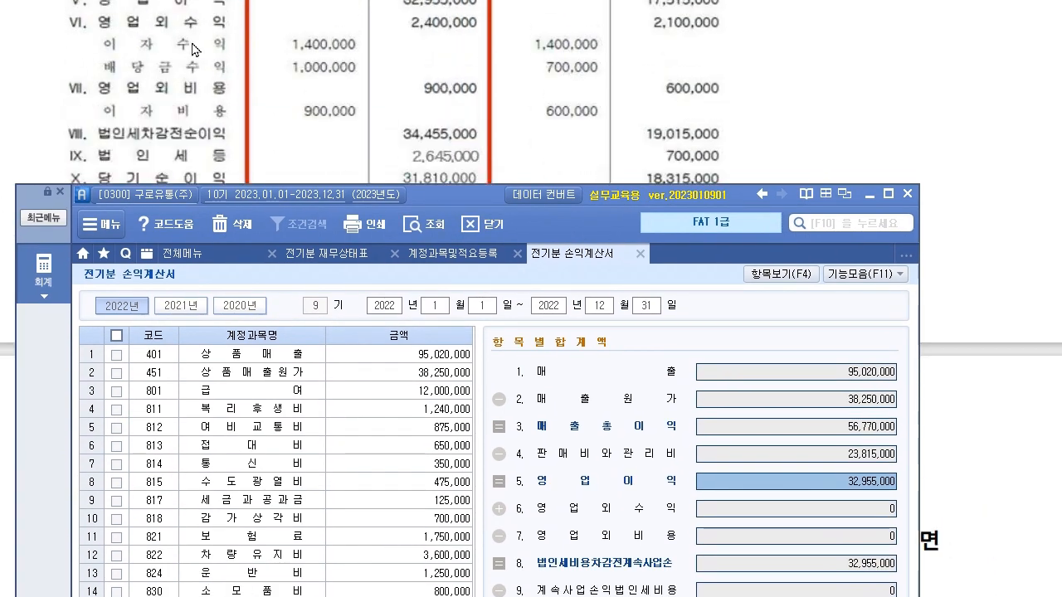
pyautogui.moveTo(481, 194); pyautogui.dragTo(469, 89)
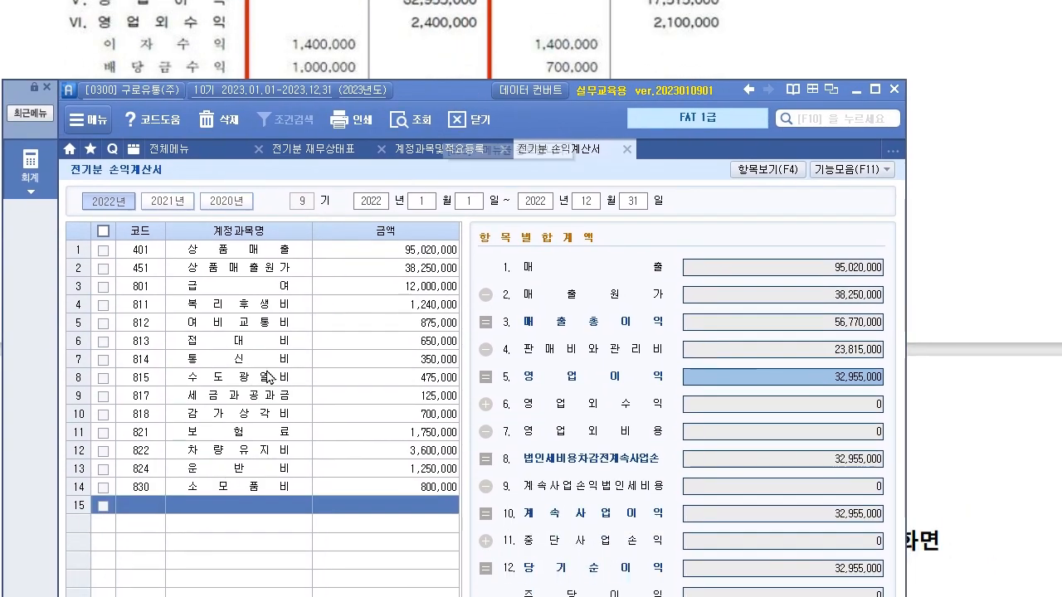
pyautogui.click(141, 504)
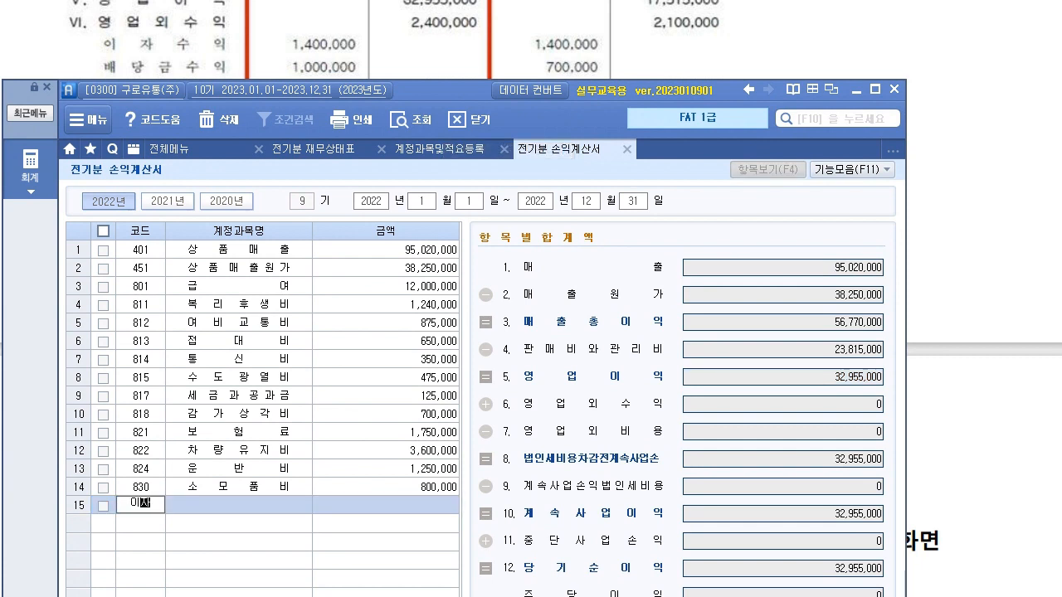
pyautogui.write('이자')
pyautogui.press('Return')
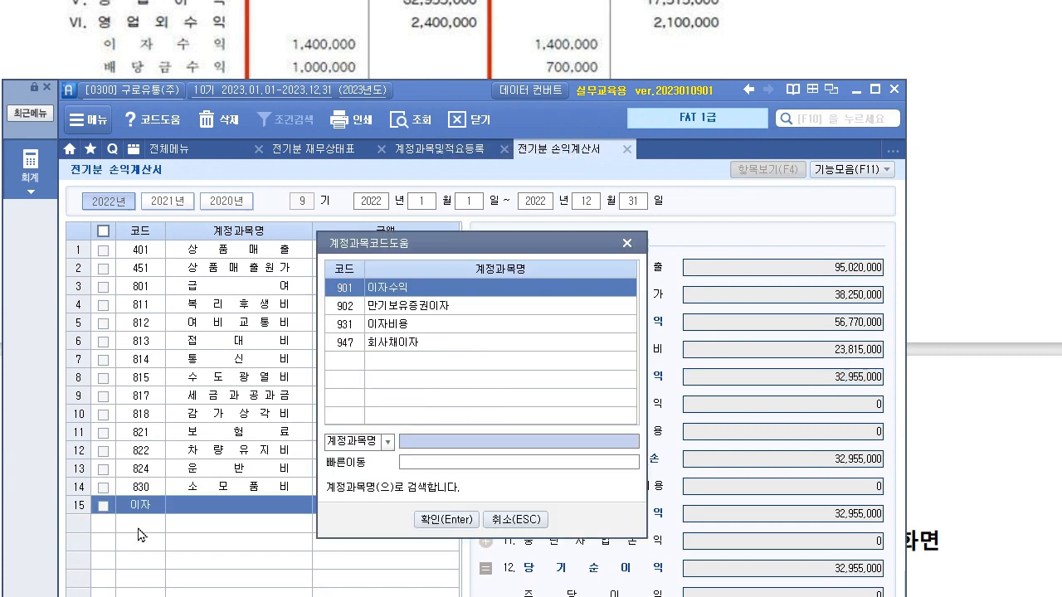
pyautogui.click(400, 290)
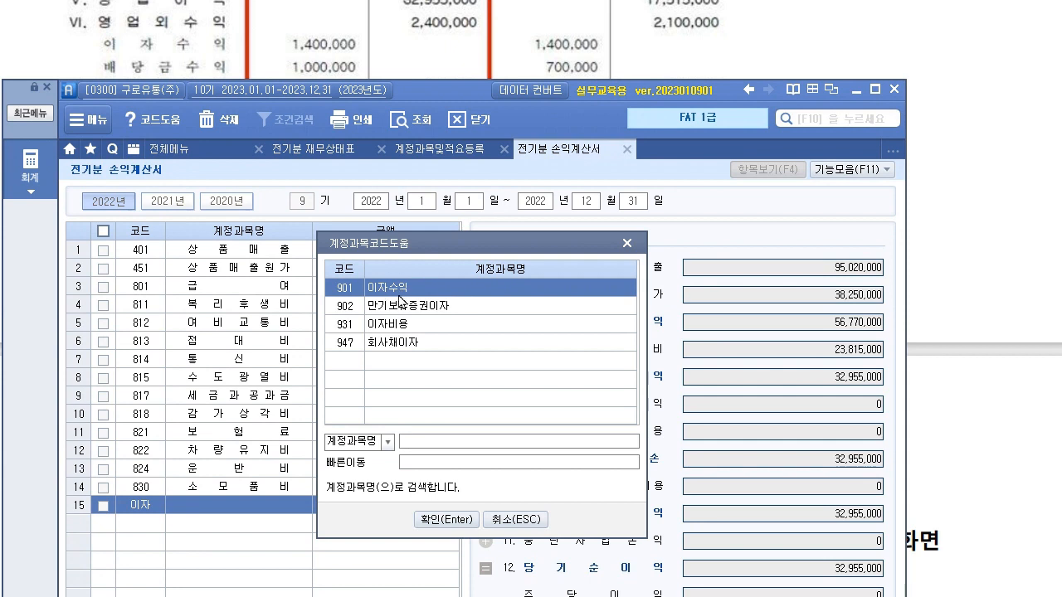
pyautogui.doubleClick(486, 295)
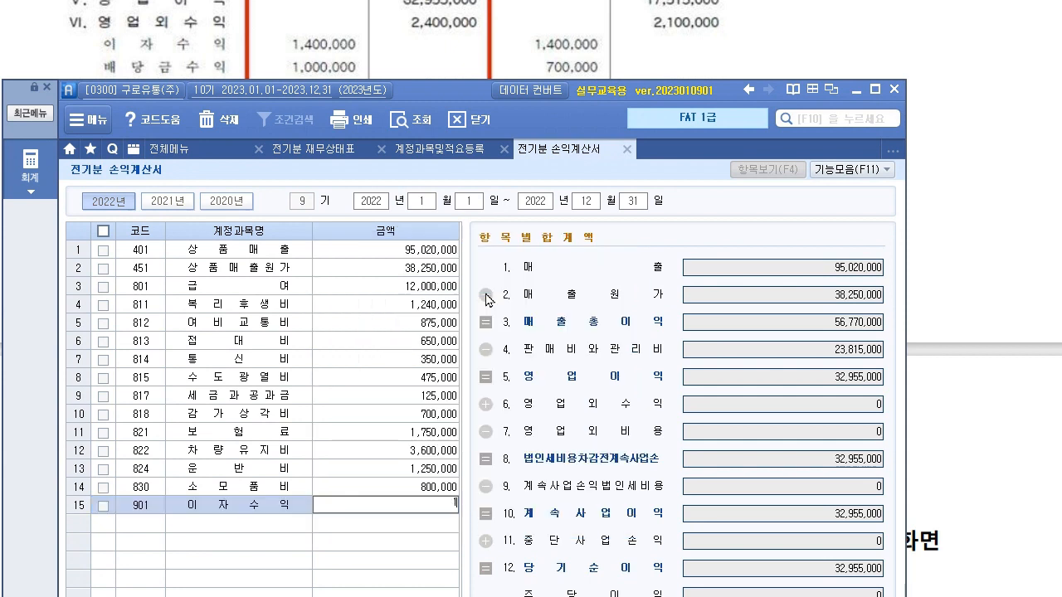
pyautogui.press('Return')
# Add account 903 배당금수익 with 1,000,000 and check the 영업외수익 total against the slide.
pyautogui.write('배당')
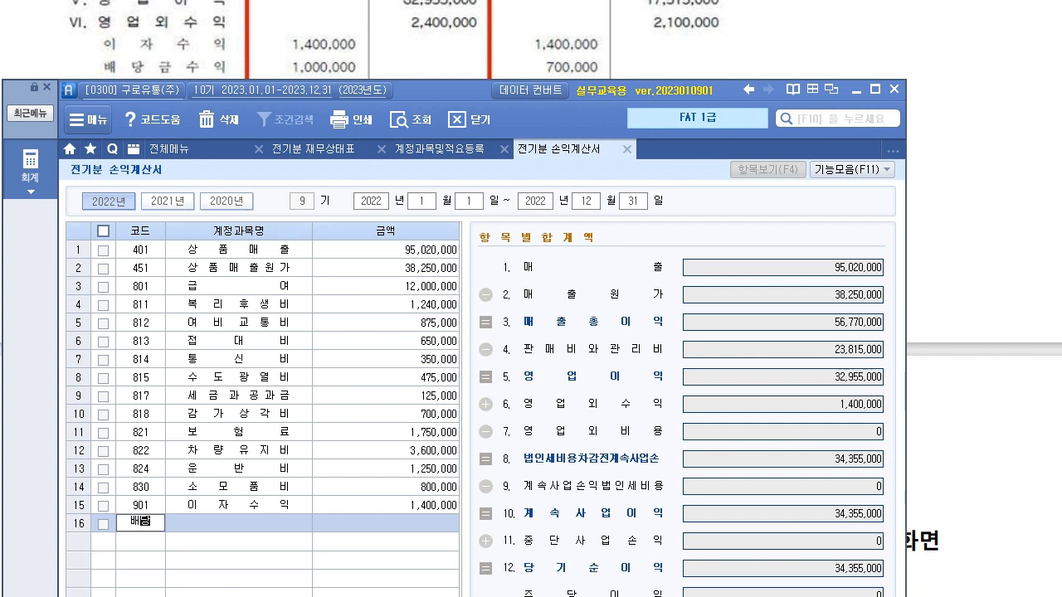
pyautogui.press('Return')
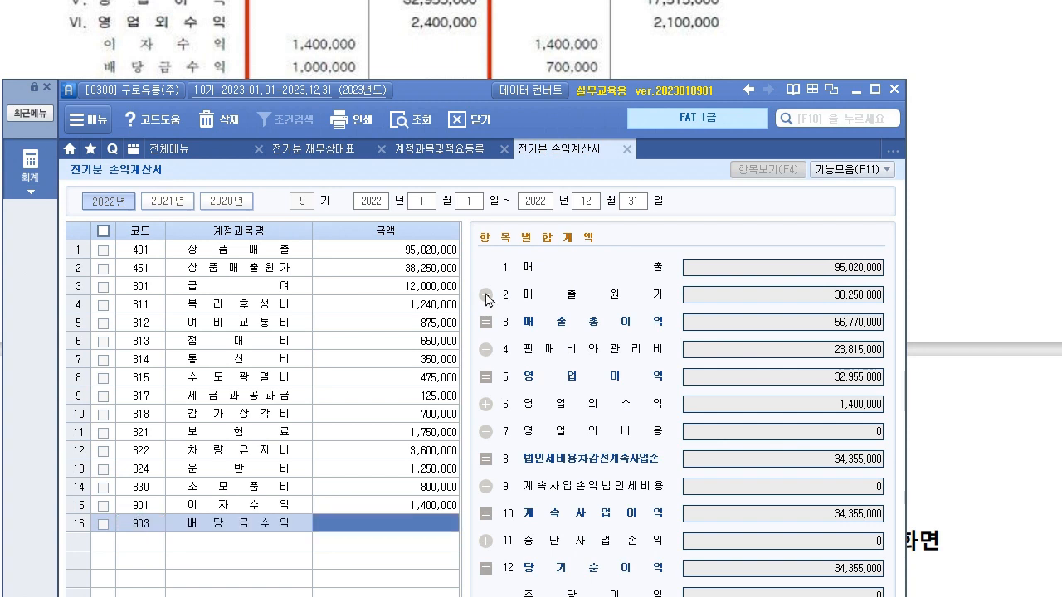
pyautogui.write('1000000')
pyautogui.press('Return')
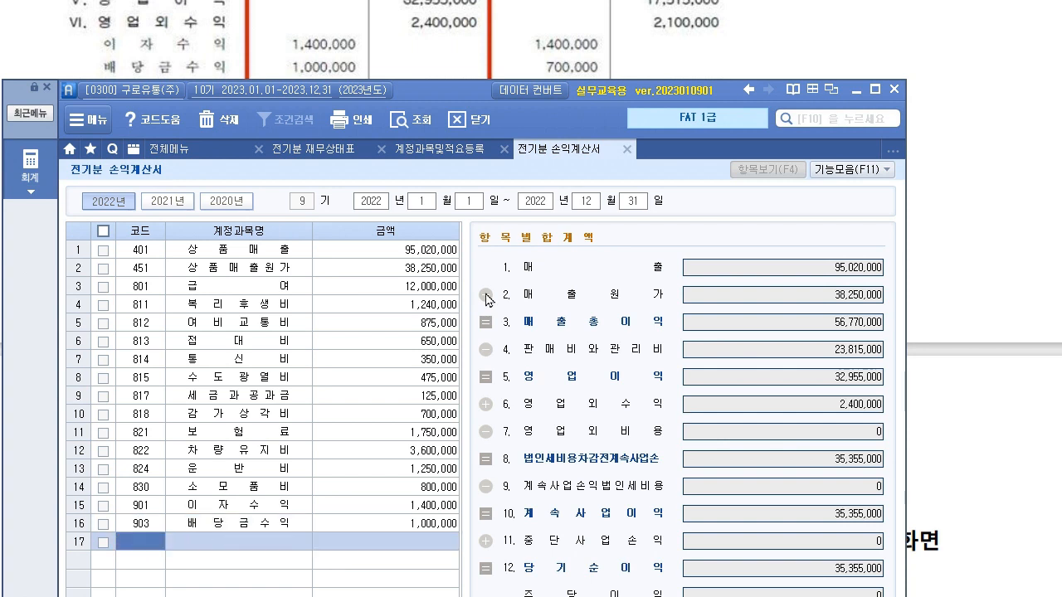
pyautogui.click(861, 415)
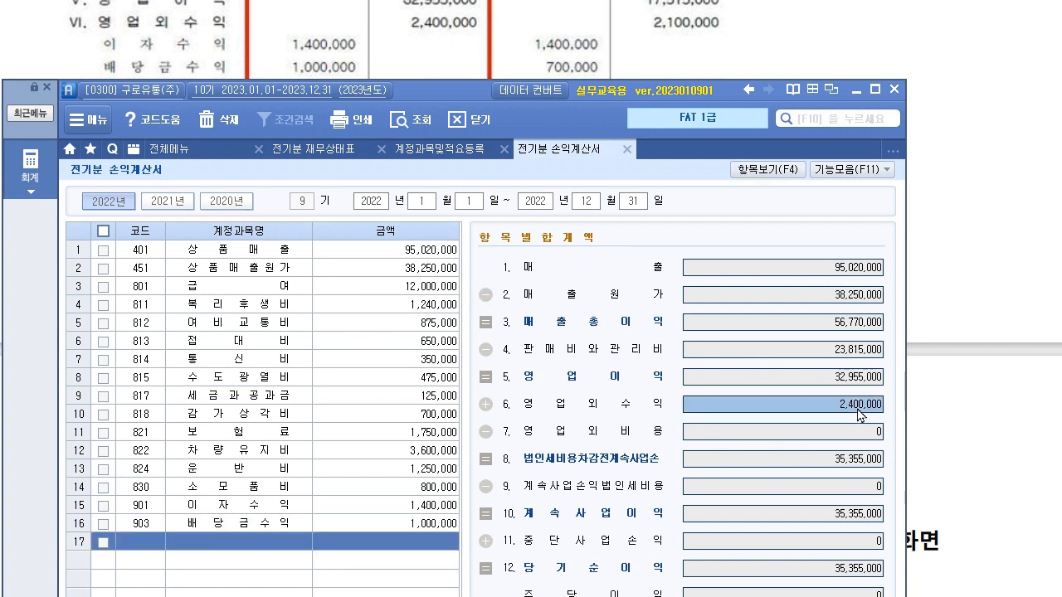
# Look up accounts matching 이자, choose 931 이자비용 for the next row, and enter its amount as 900,000.
pyautogui.moveTo(421, 104); pyautogui.dragTo(432, 146)
pyautogui.click(140, 589)
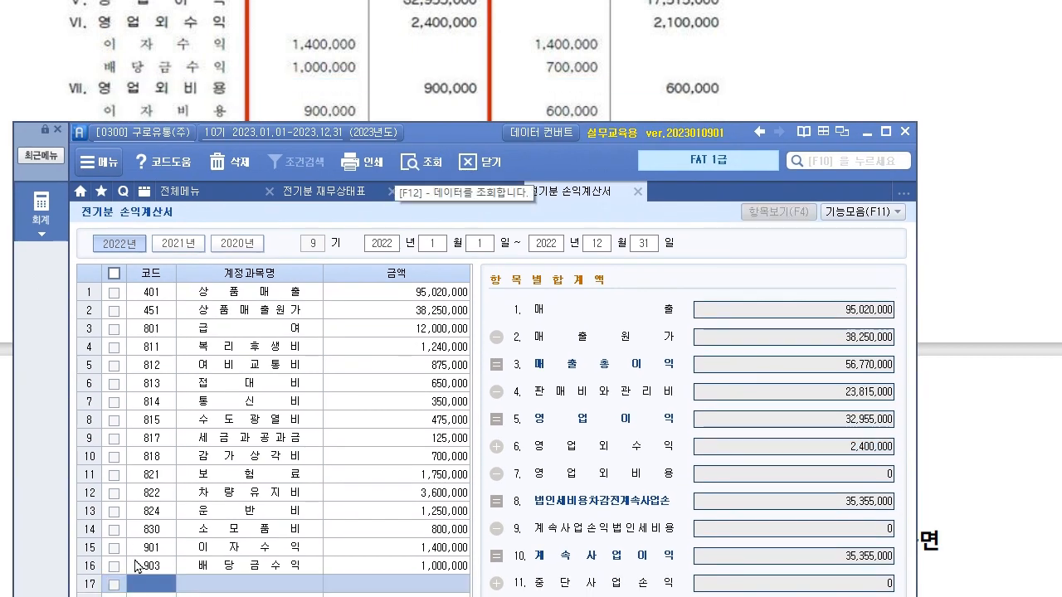
pyautogui.write('이자')
pyautogui.press('Return')
pyautogui.press('Down')
pyautogui.press('Down')
pyautogui.press('Return')
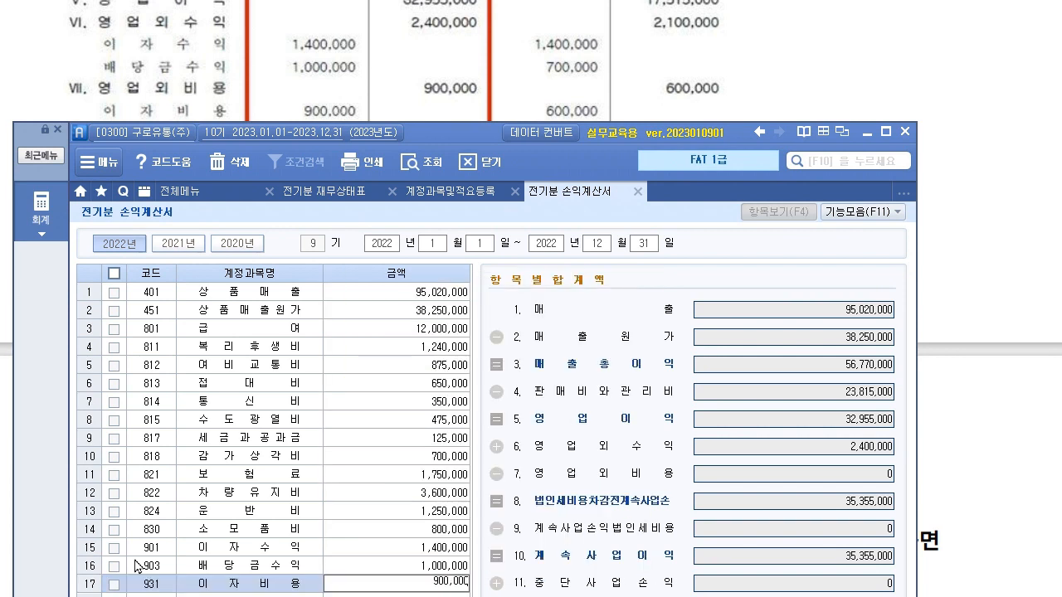
pyautogui.write('900000')
pyautogui.press('Return')
# Compare the pre-tax income total with the slide's 법인세차감전순이익 and locate the income tax expense item.
pyautogui.scroll(-3, 221, 37)
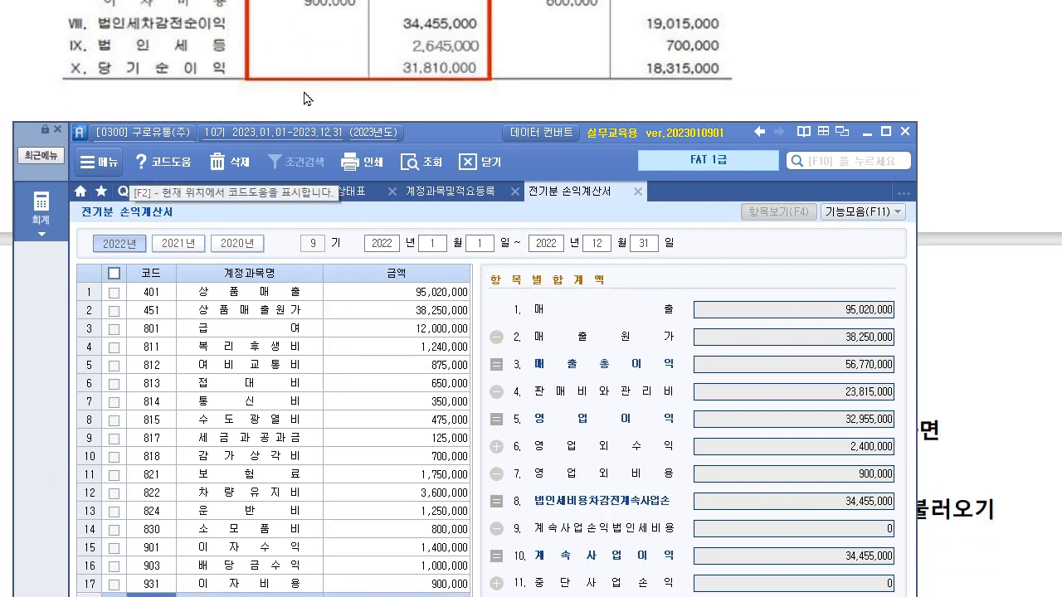
pyautogui.moveTo(456, 134); pyautogui.dragTo(443, 72)
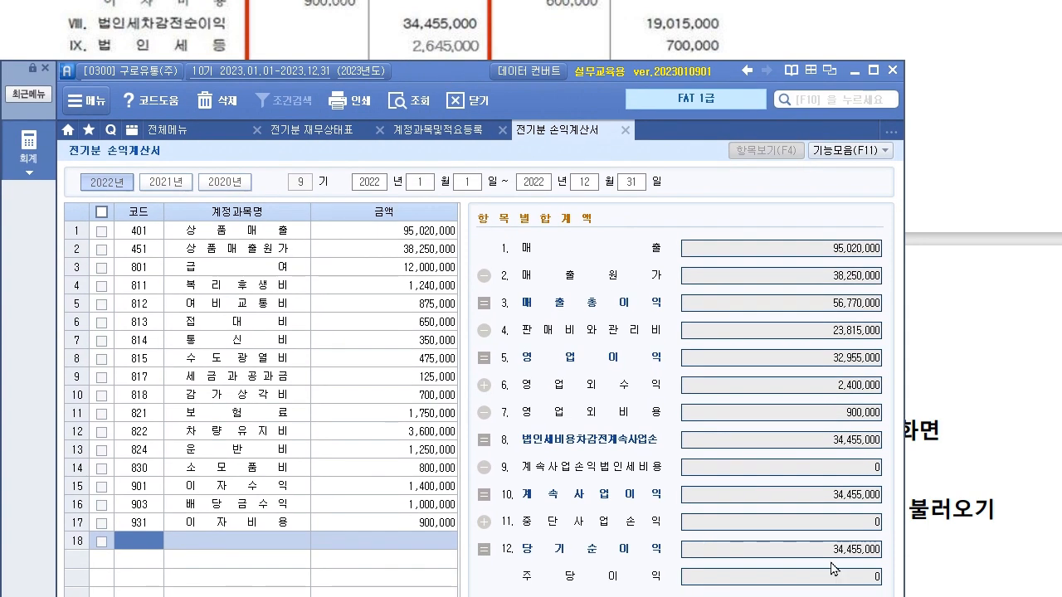
pyautogui.click(867, 445)
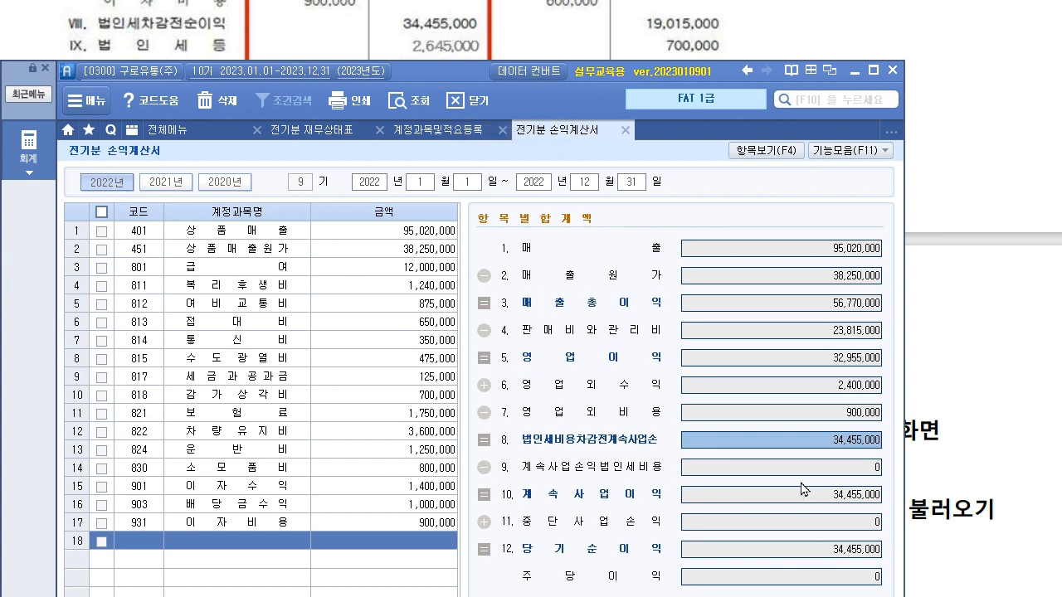
pyautogui.click(834, 468)
# Look up accounts matching 법, add 998 법인세등 with 2,645,000, and check the resulting 당기순이익 total.
pyautogui.click(132, 541)
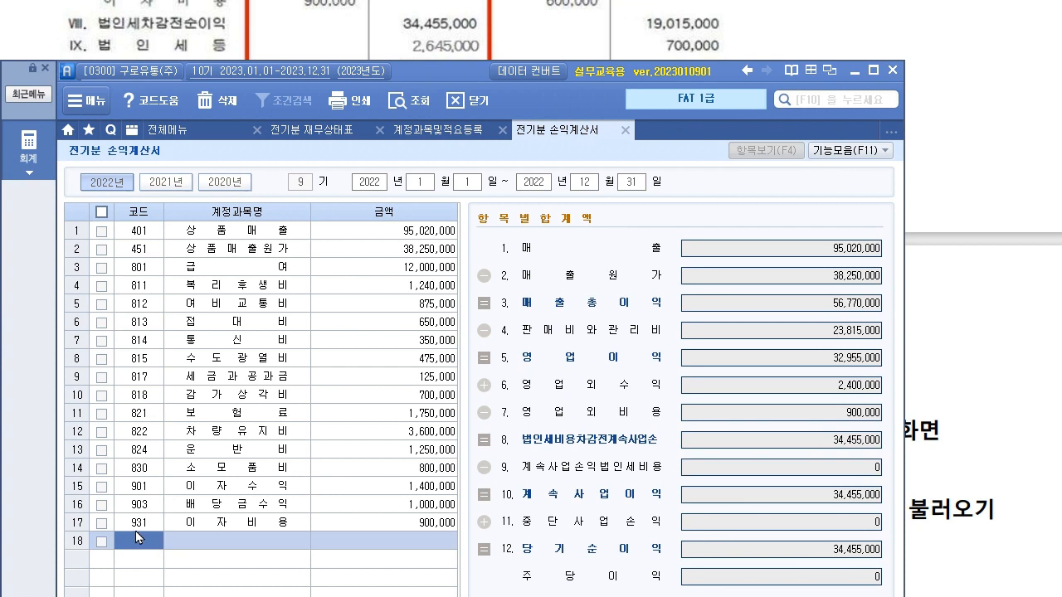
pyautogui.press('F2')
pyautogui.write('법')
pyautogui.press('Return')
pyautogui.press('Down')
pyautogui.press('Down')
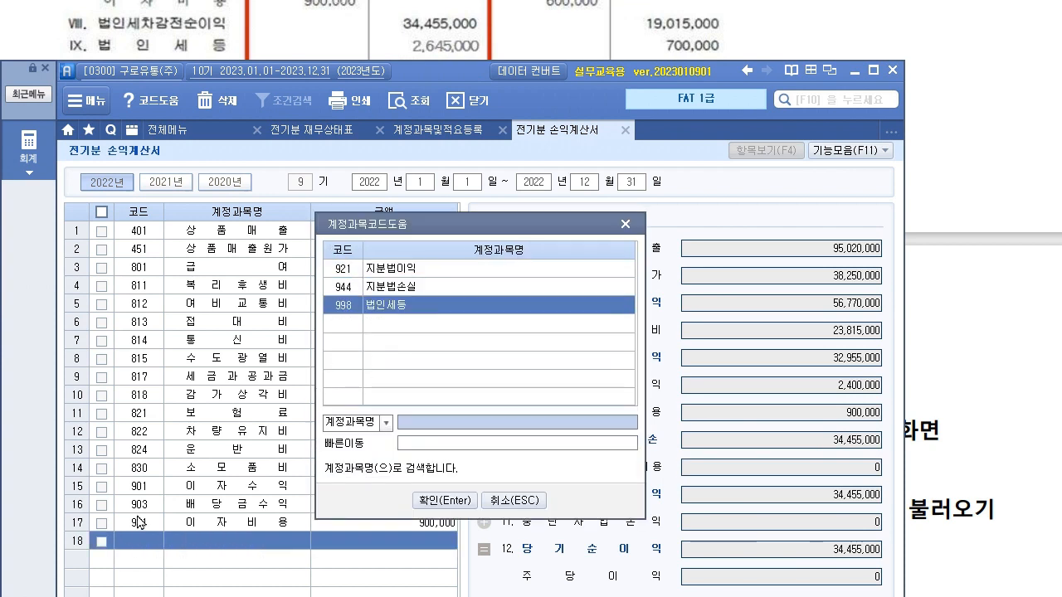
pyautogui.press('Return')
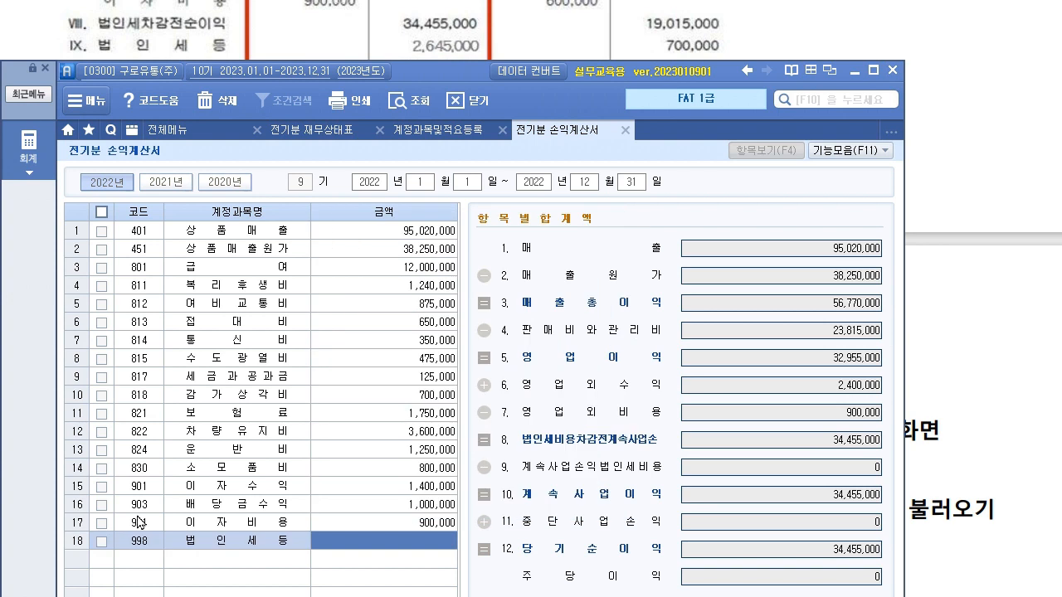
pyautogui.write('2645000')
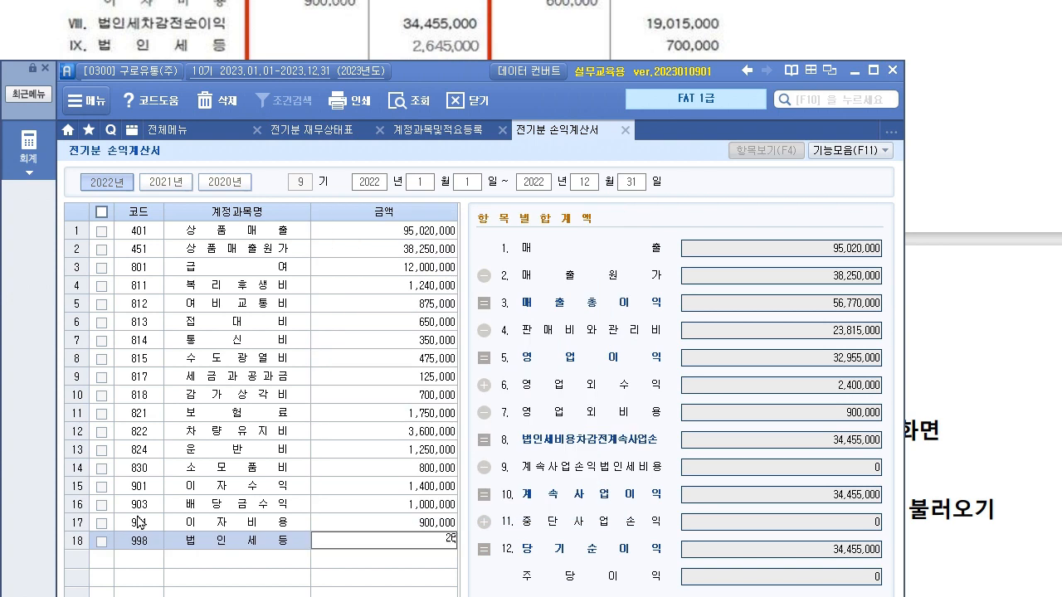
pyautogui.press('Return')
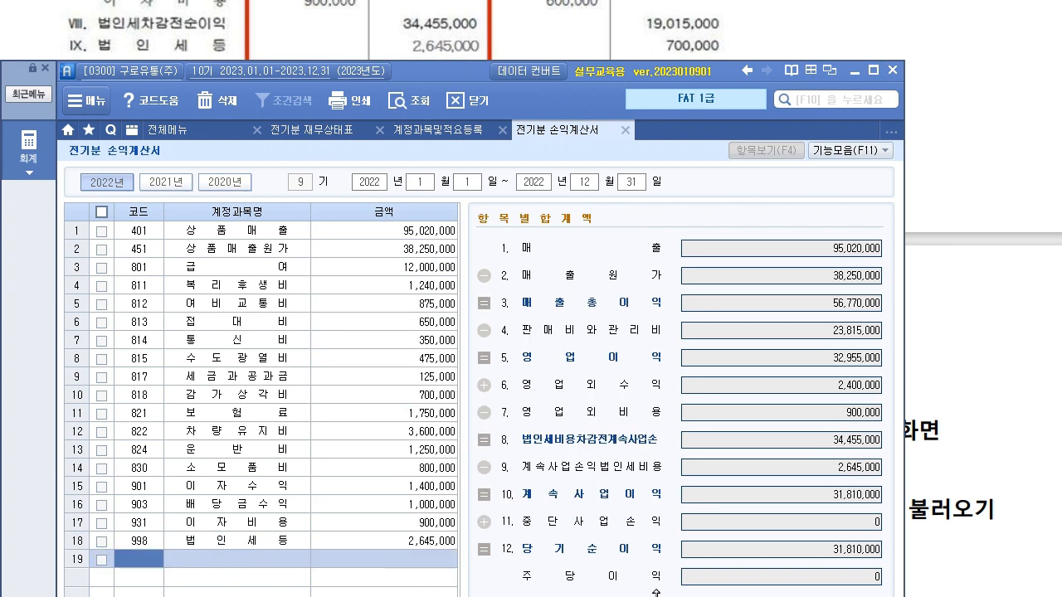
pyautogui.click(855, 554)
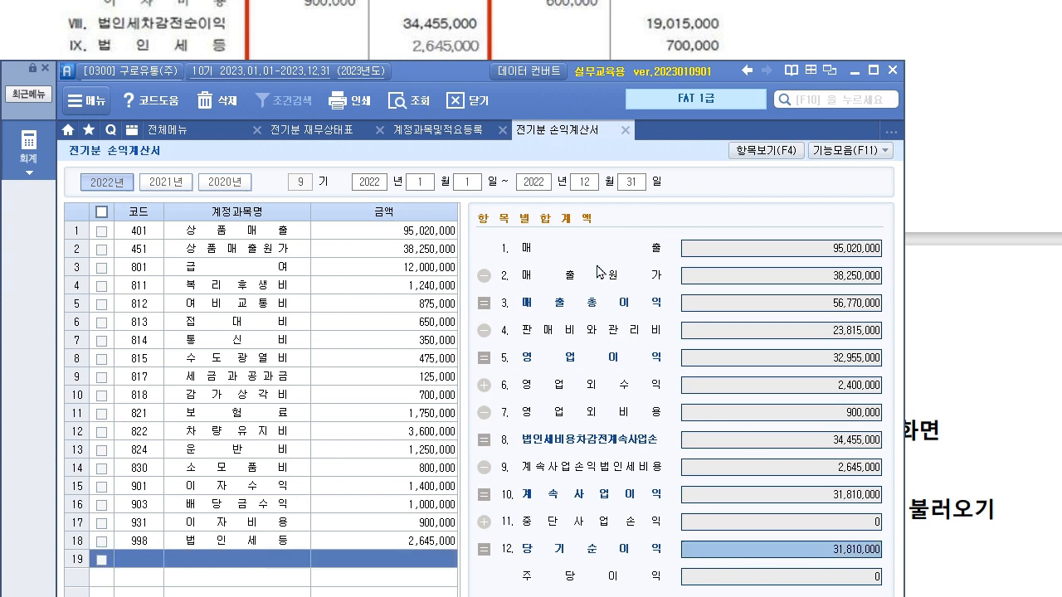
pyautogui.scroll(-1, 916, 508)
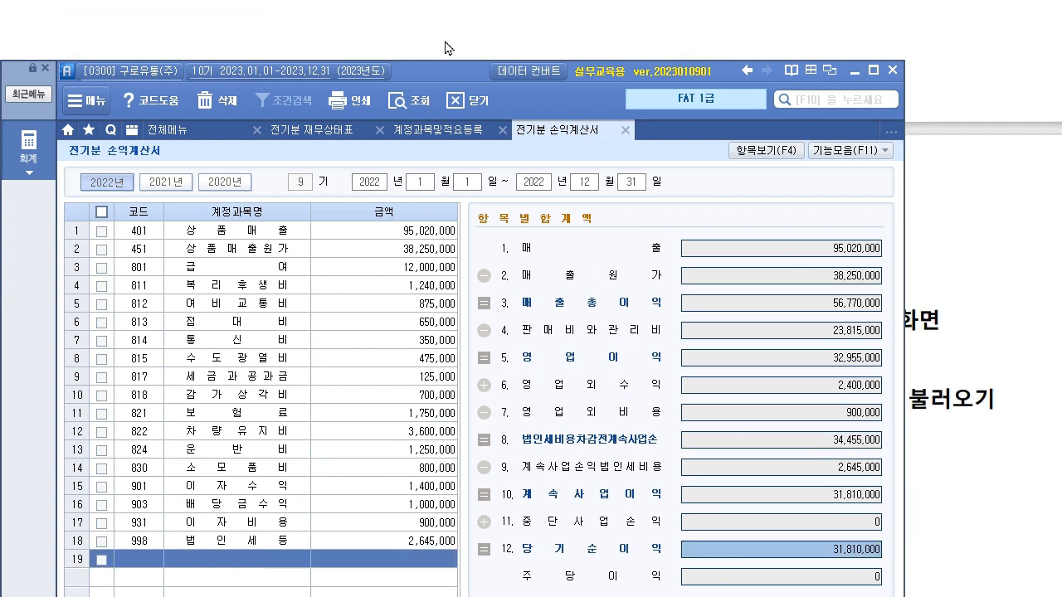
# Compare the income statement's 당기순이익 with the slide's final total, leaving both the slide and the entry screen accessible.
pyautogui.scroll(1, 462, 17)
pyautogui.moveTo(445, 74); pyautogui.dragTo(452, 104)
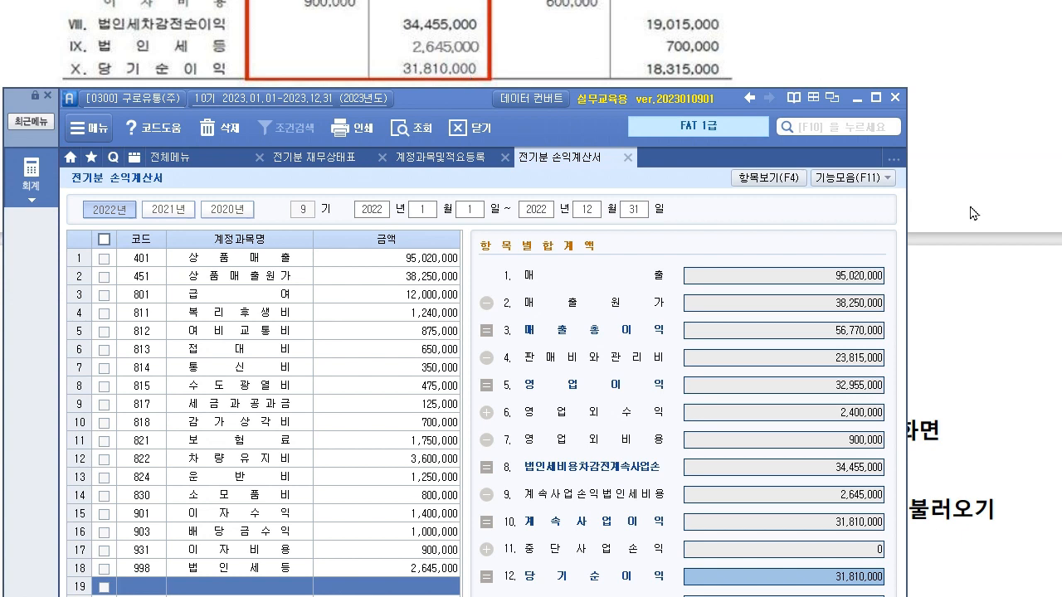
pyautogui.click(1016, 340)
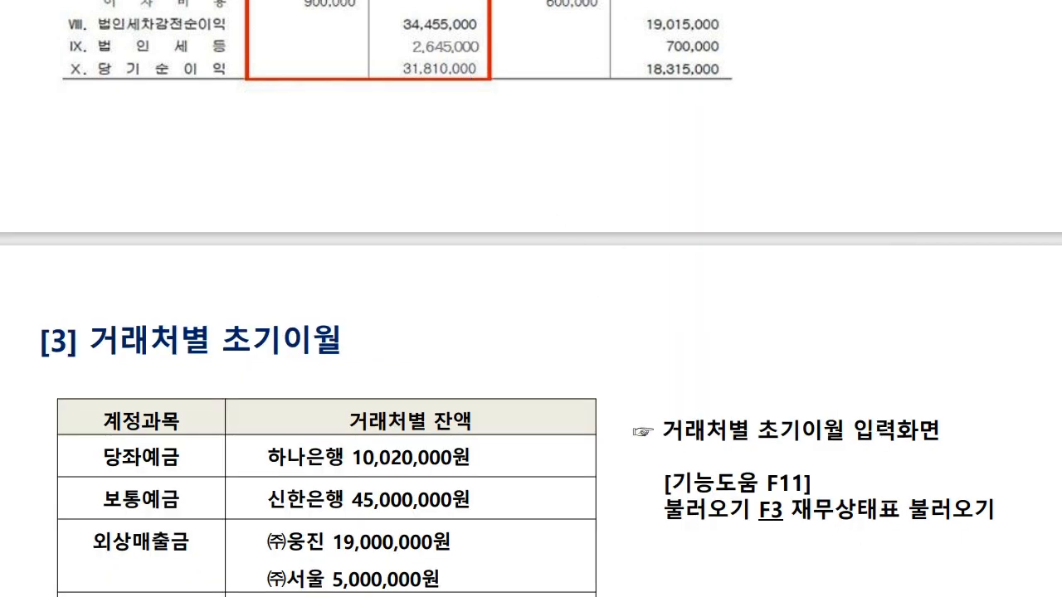
pyautogui.hotkey('alt', 'Tab')
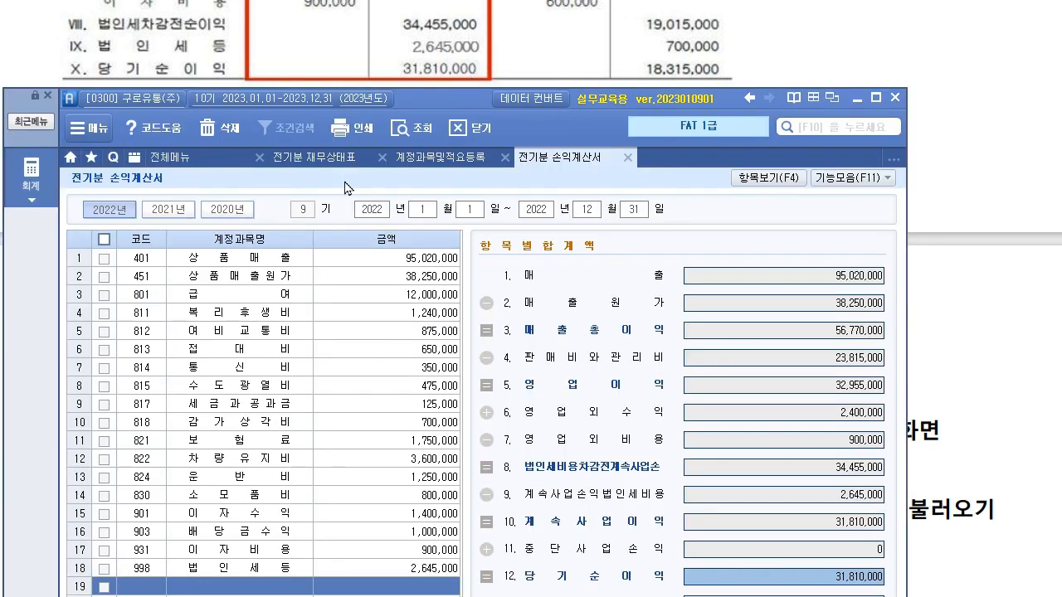
# Compare the 전기분 재무상태표 with the 전기분 손익계산서, examining the 상품 balance and the income statement totals.
pyautogui.click(307, 163)
pyautogui.click(554, 164)
pyautogui.click(353, 162)
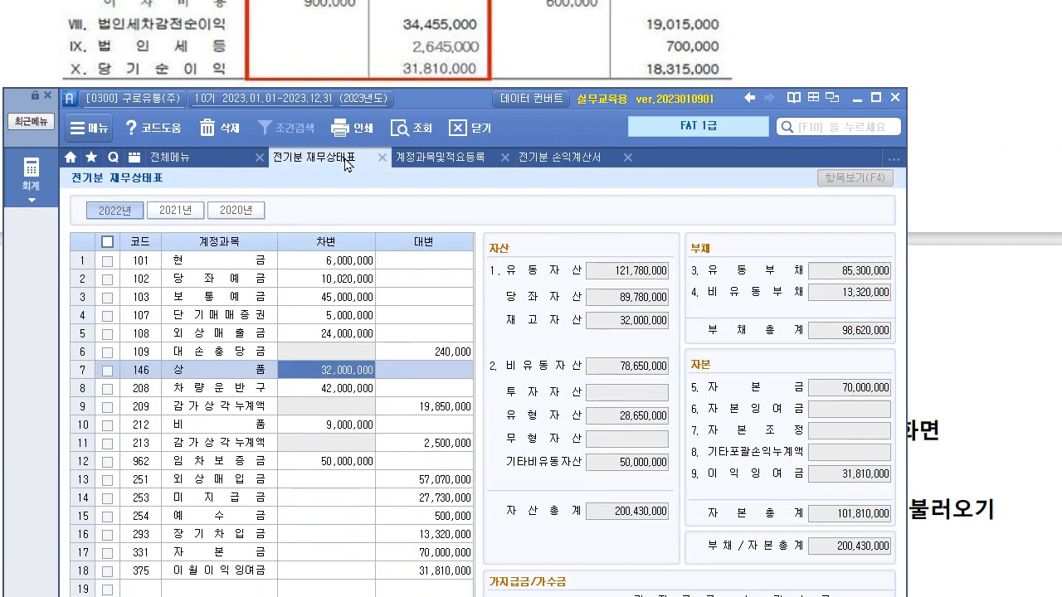
pyautogui.click(547, 163)
pyautogui.click(316, 163)
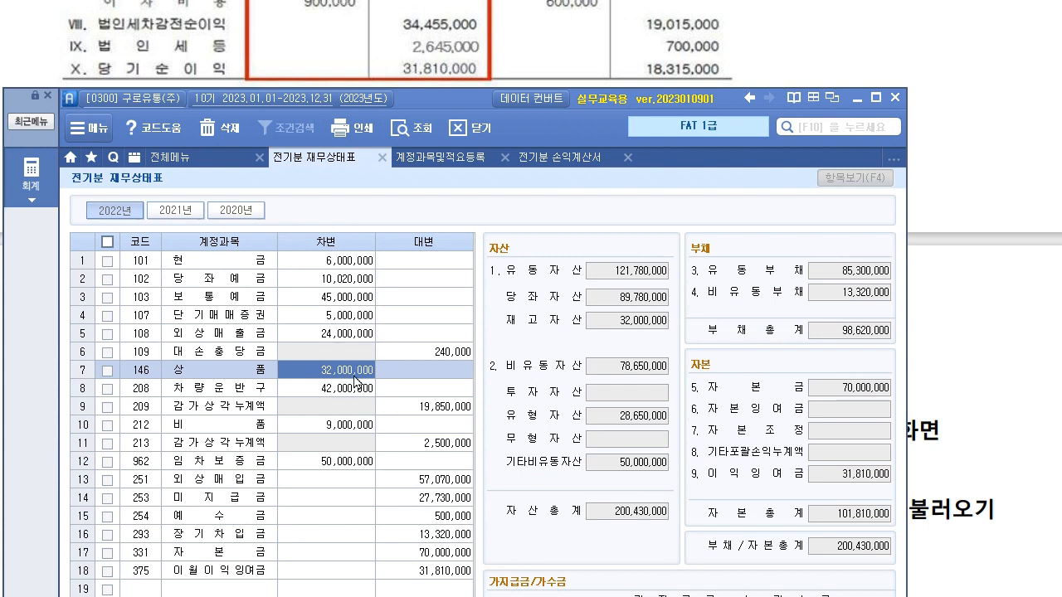
pyautogui.click(563, 163)
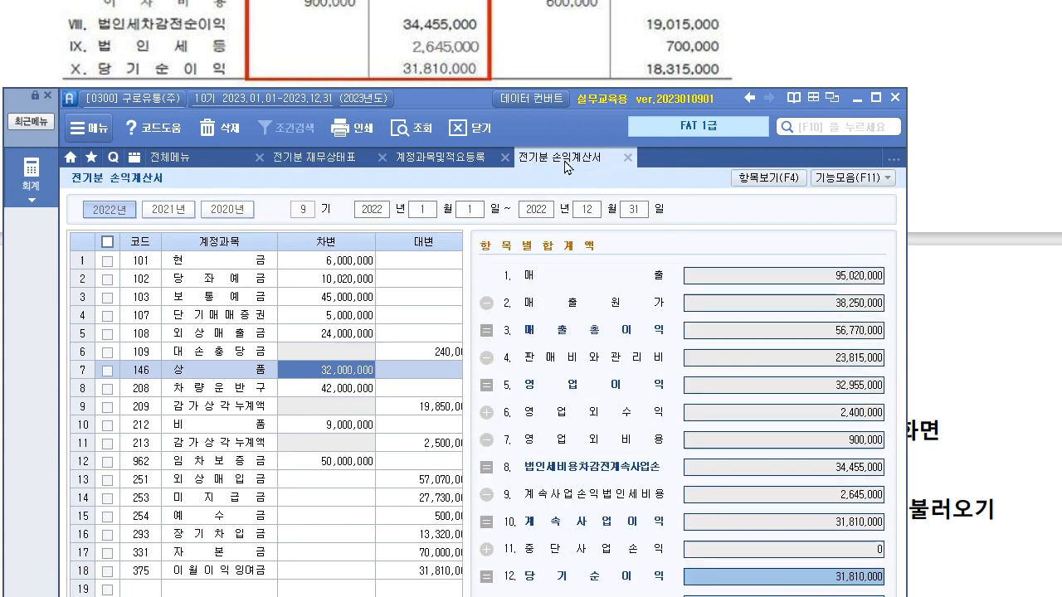
# Inspect the 기말상품재고액 in the cost breakdown of account 451 상품매출원가 and close the breakdown.
pyautogui.click(263, 263)
pyautogui.click(263, 276)
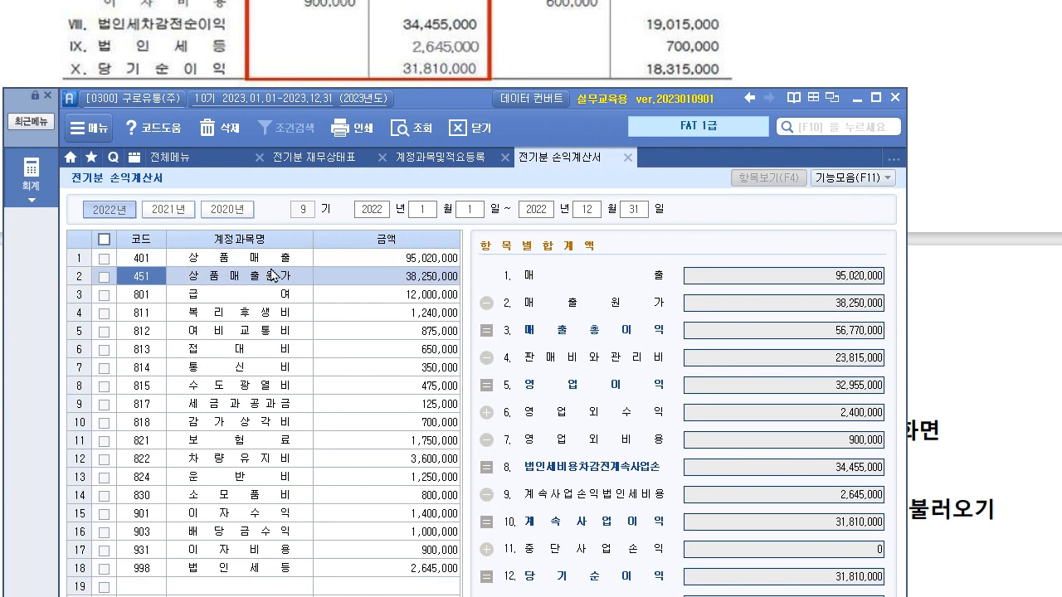
pyautogui.press('Return')
pyautogui.click(609, 511)
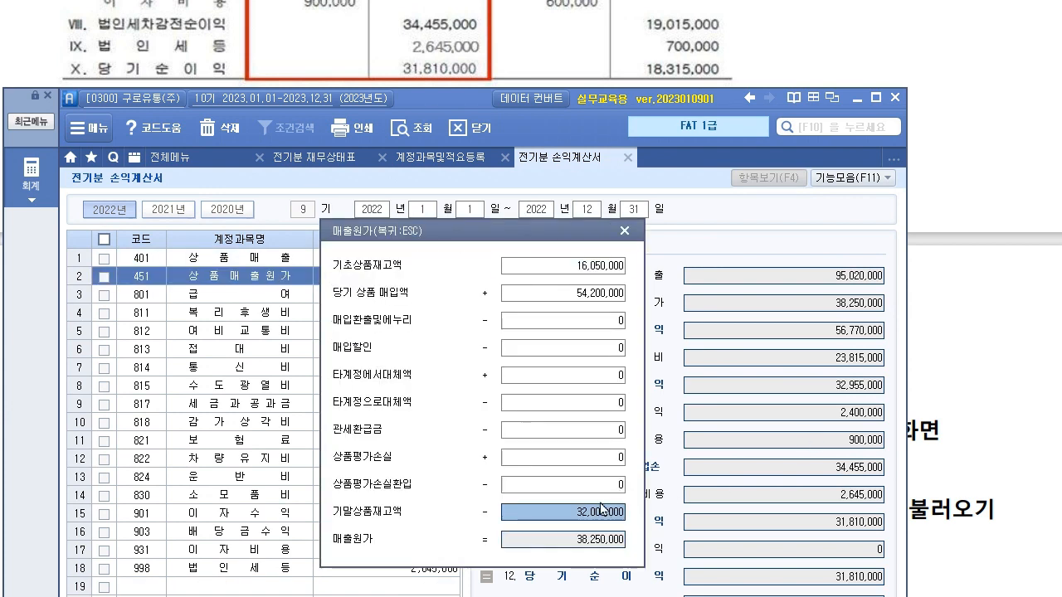
pyautogui.click(624, 230)
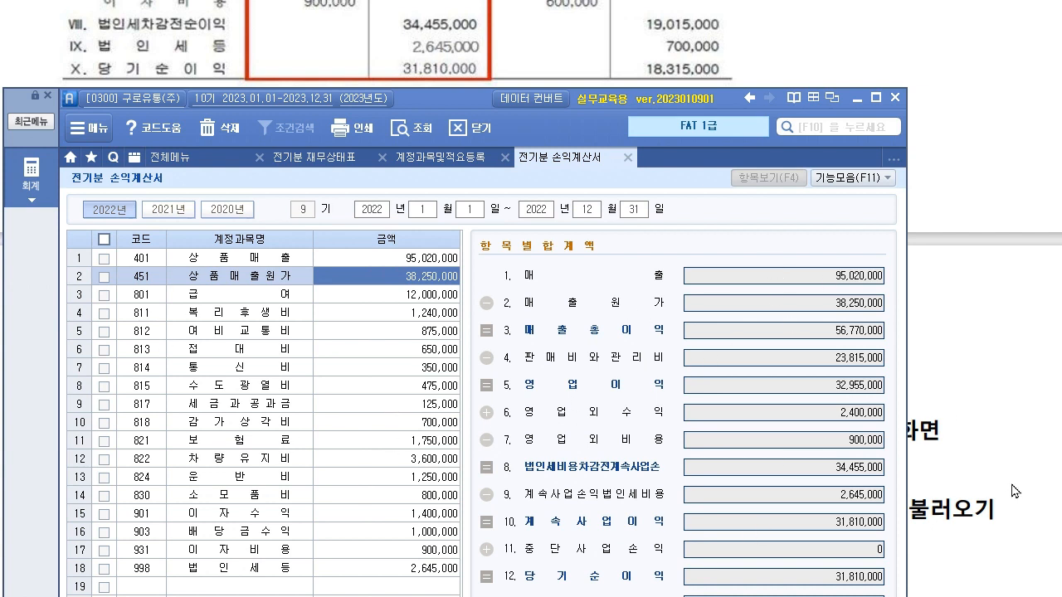
# Review the slide's section [3] customer balances and open the 거래처별초기이월 entry screen in the accounting program.
pyautogui.click(1036, 502)
pyautogui.scroll(4, 834, 314)
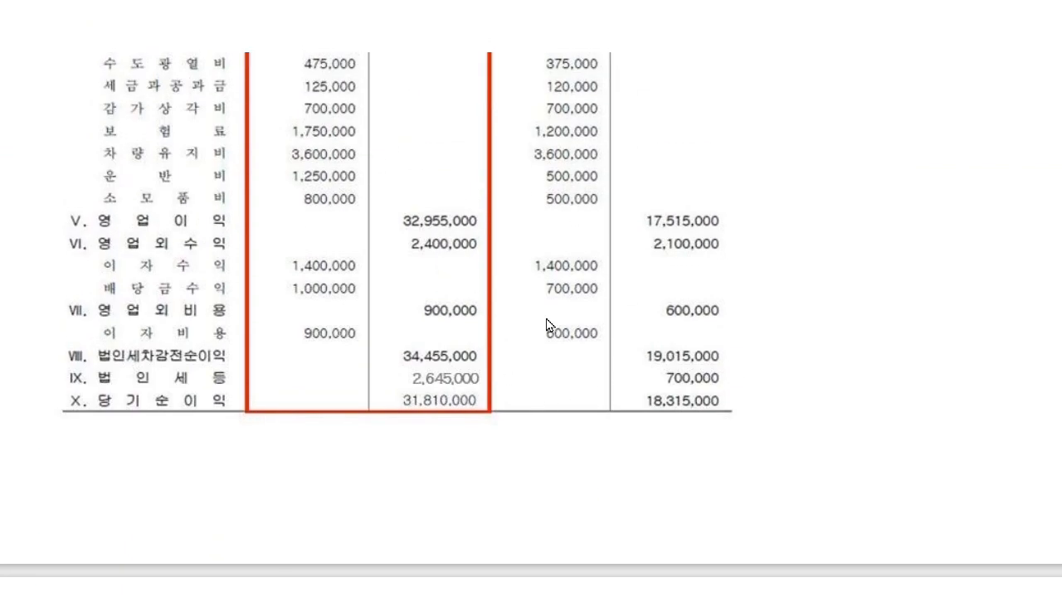
pyautogui.scroll(-7, 554, 324)
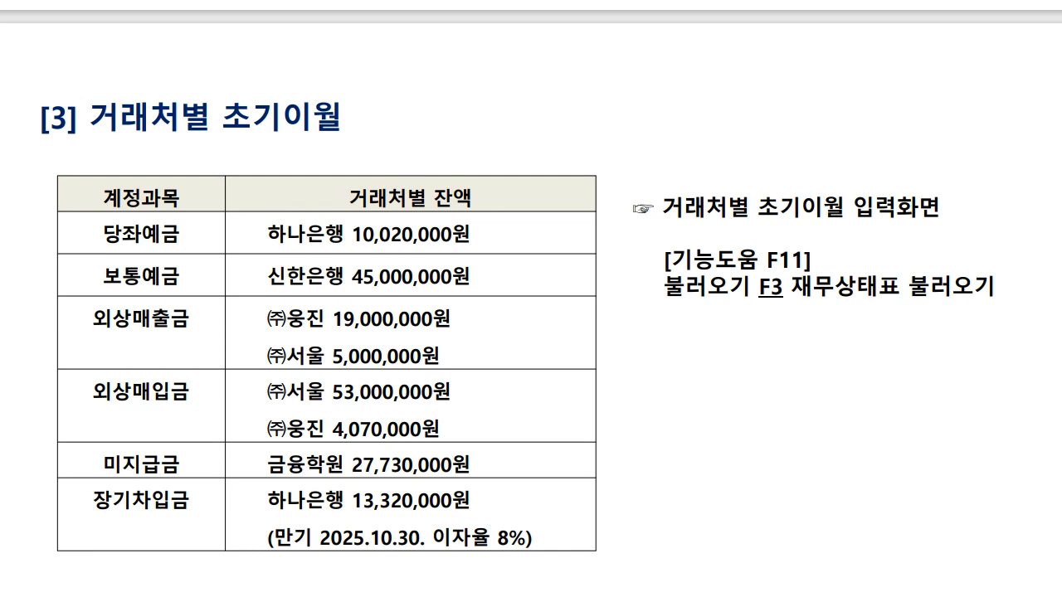
pyautogui.scroll(-1, 531, 299)
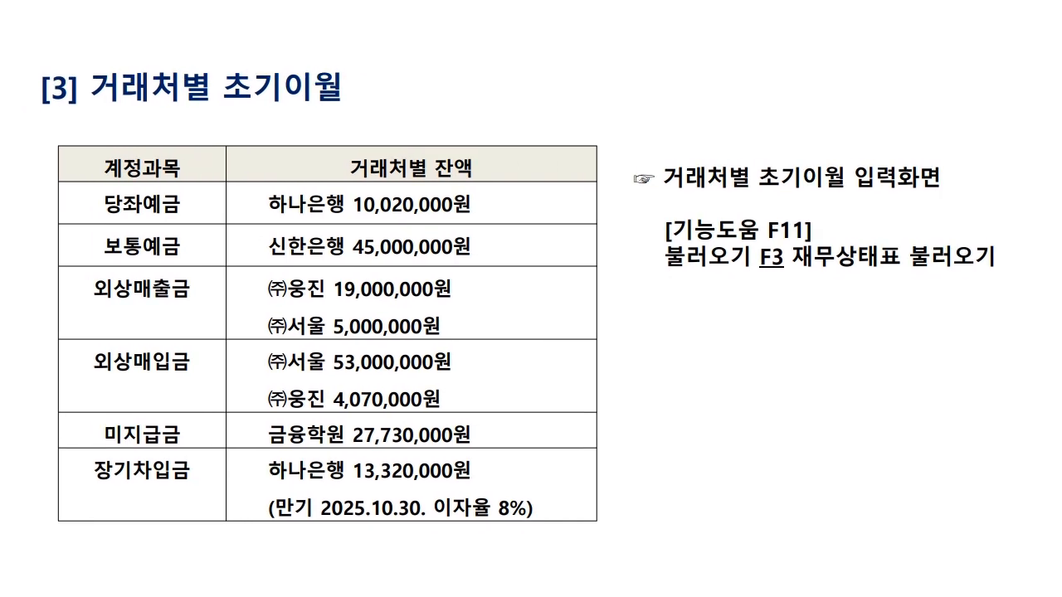
pyautogui.scroll(1, 357, 180)
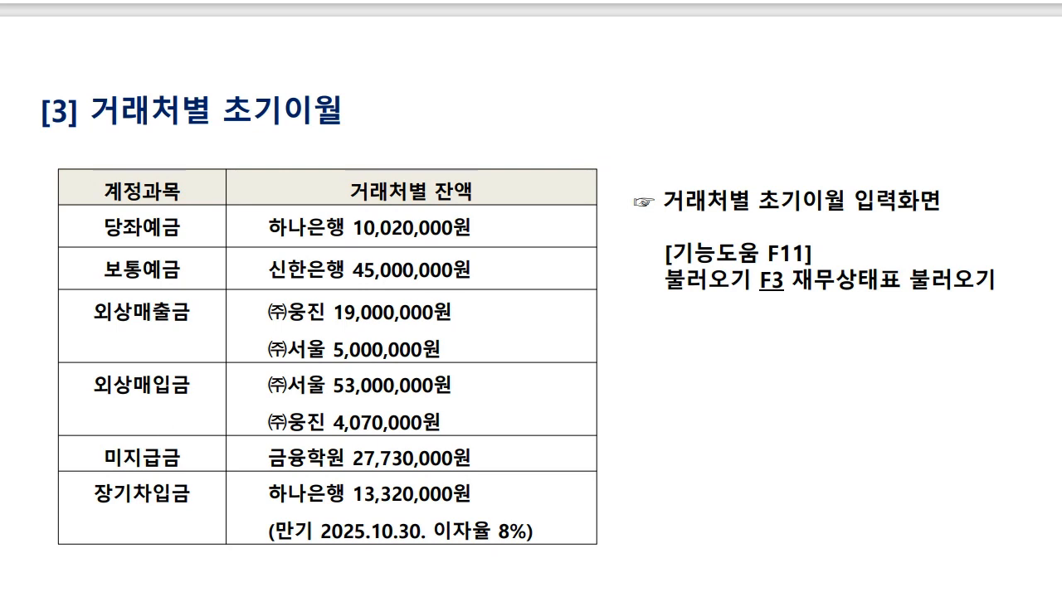
pyautogui.hotkey('alt', 'Tab')
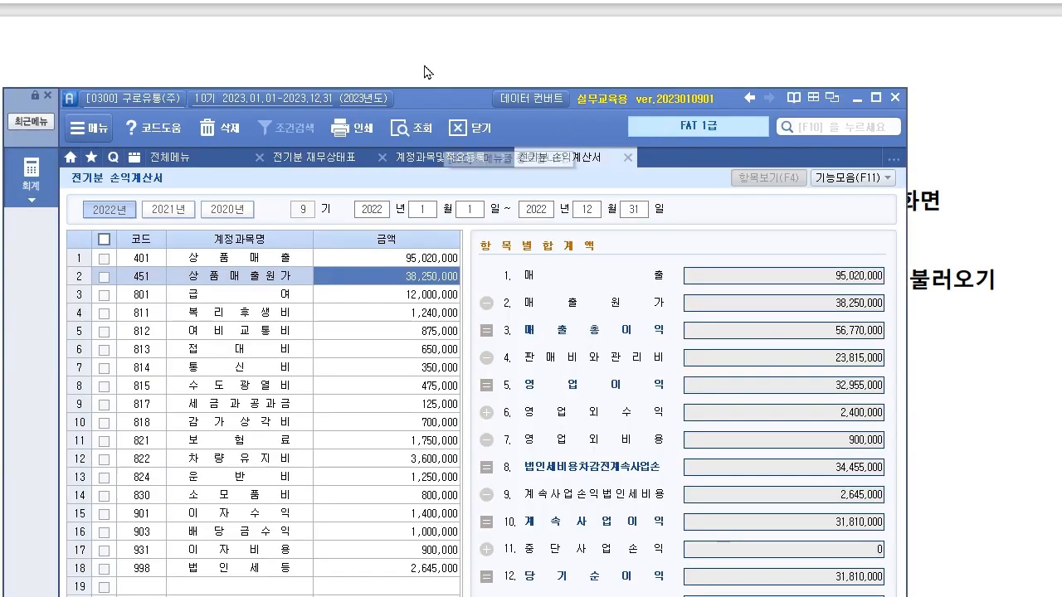
pyautogui.click(208, 159)
pyautogui.moveTo(419, 101); pyautogui.dragTo(449, 150)
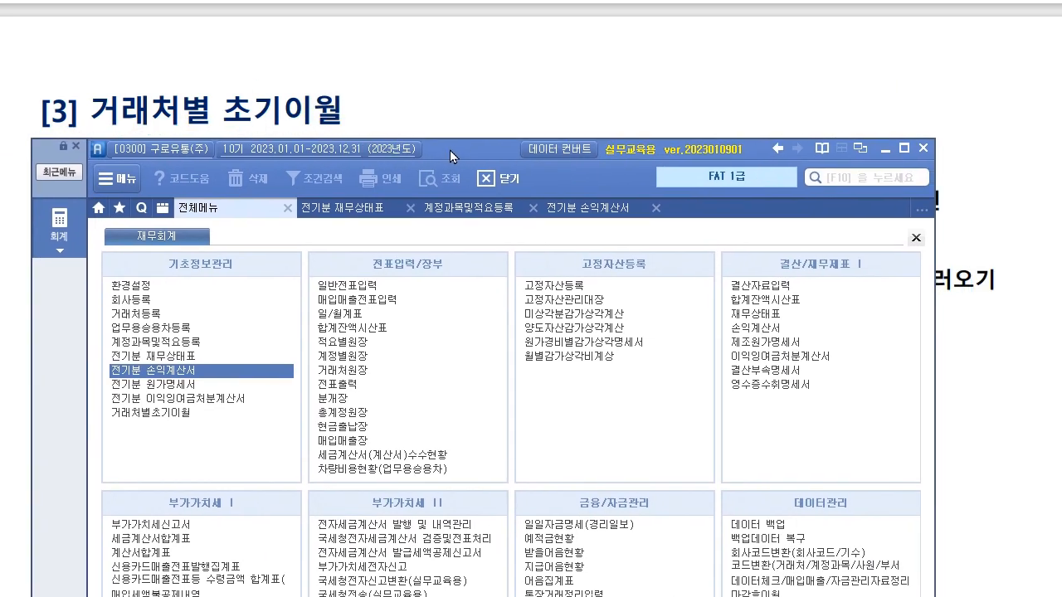
pyautogui.click(164, 422)
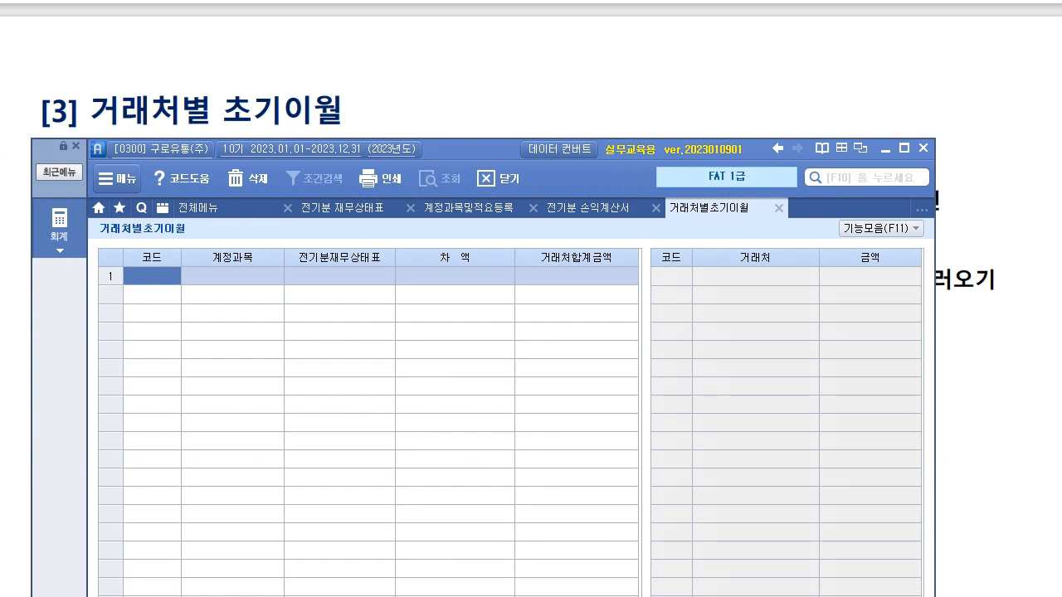
pyautogui.moveTo(375, 236); pyautogui.dragTo(363, 278)
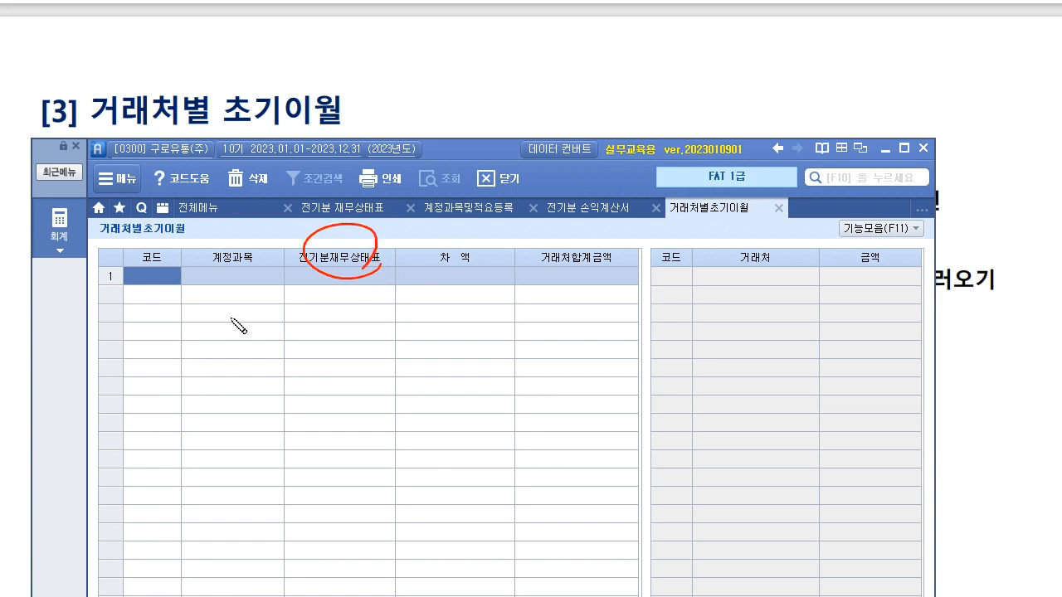
pyautogui.moveTo(765, 249); pyautogui.dragTo(778, 295)
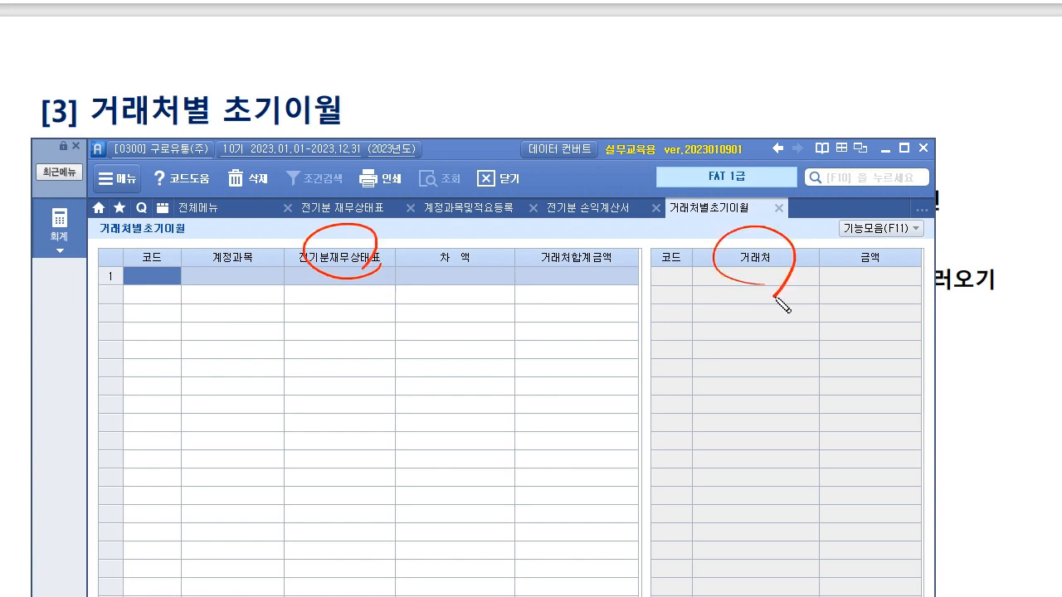
pyautogui.press('Escape')
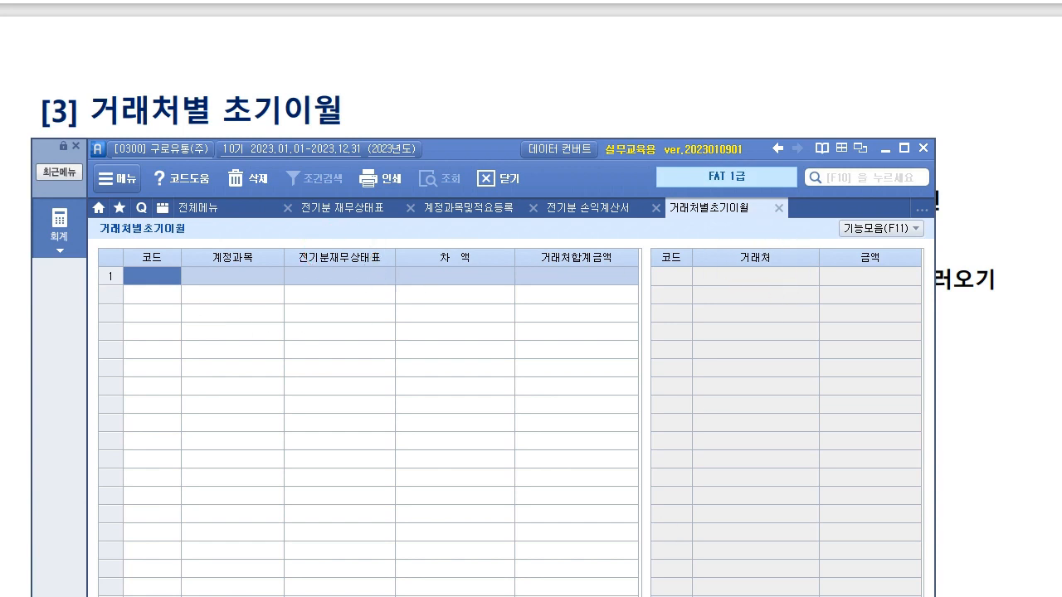
# Load the 전기분 재무상태표 data into 거래처별초기이월 and confirm the import.
pyautogui.click(912, 229)
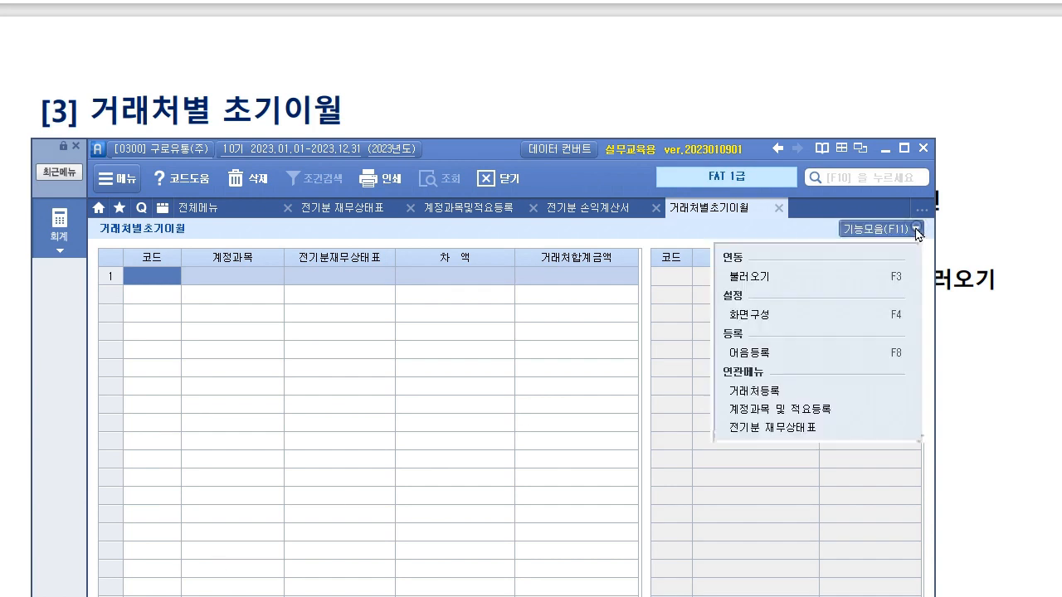
pyautogui.click(797, 279)
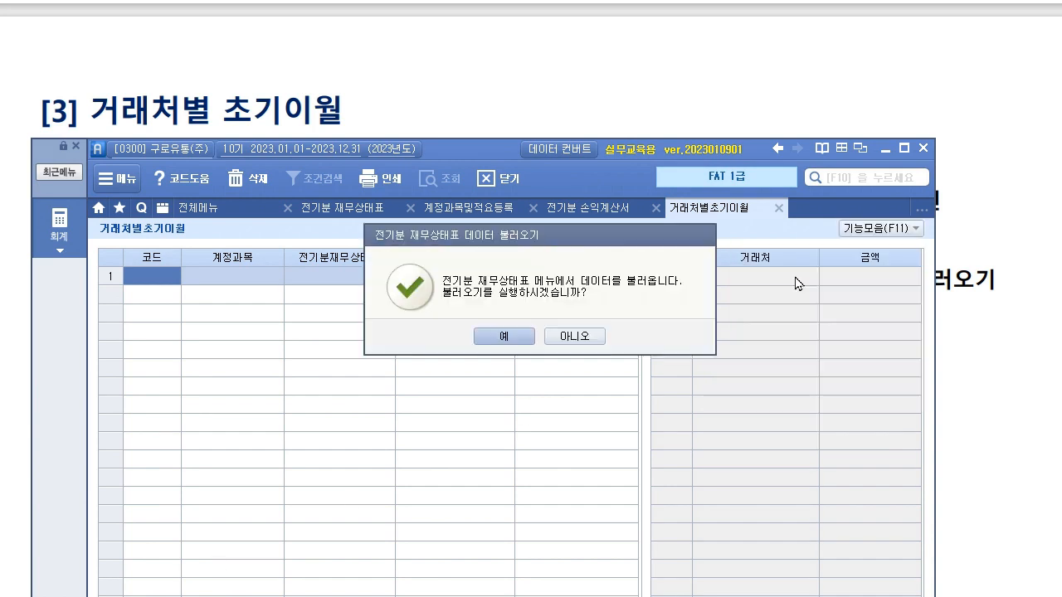
pyautogui.click(505, 336)
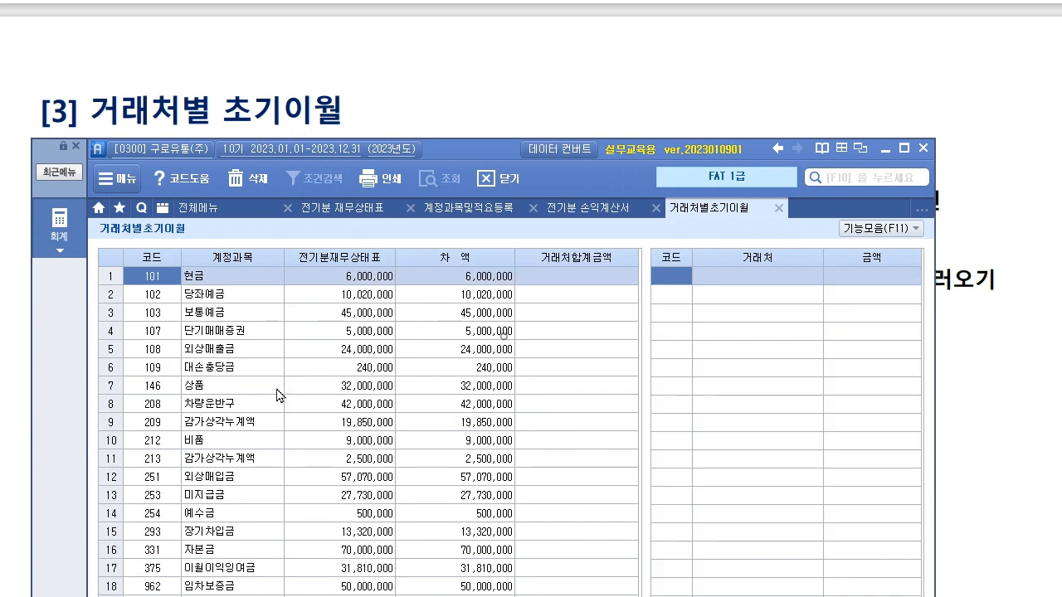
pyautogui.moveTo(358, 232)
pyautogui.mouseDown()
pyautogui.moveTo(370, 230)
pyautogui.moveTo(353, 239)
pyautogui.moveTo(359, 230)
pyautogui.mouseUp()
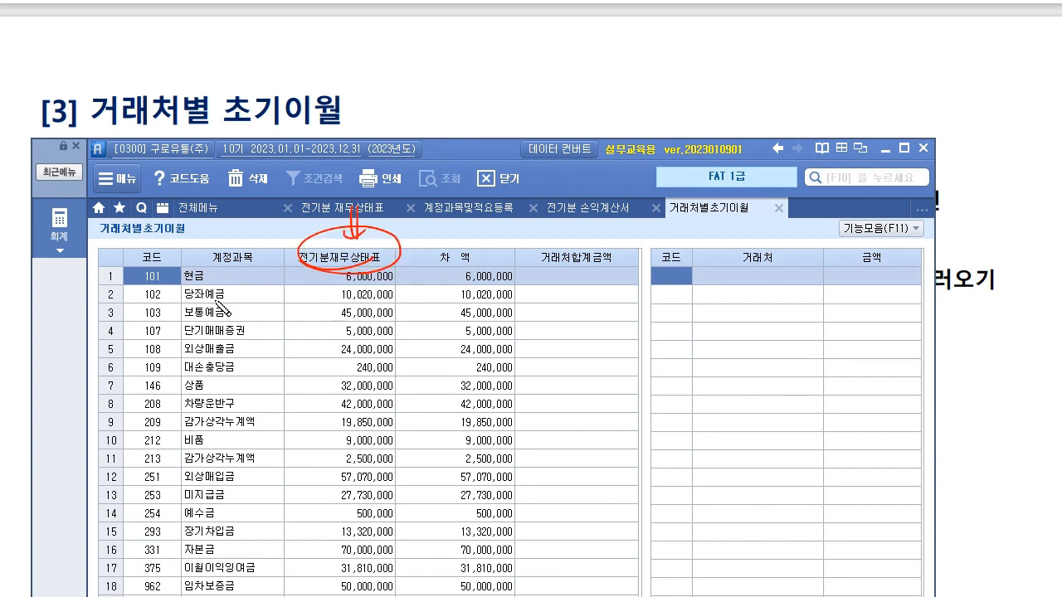
pyautogui.click(243, 274)
pyautogui.moveTo(355, 281); pyautogui.dragTo(400, 294)
pyautogui.press('Escape')
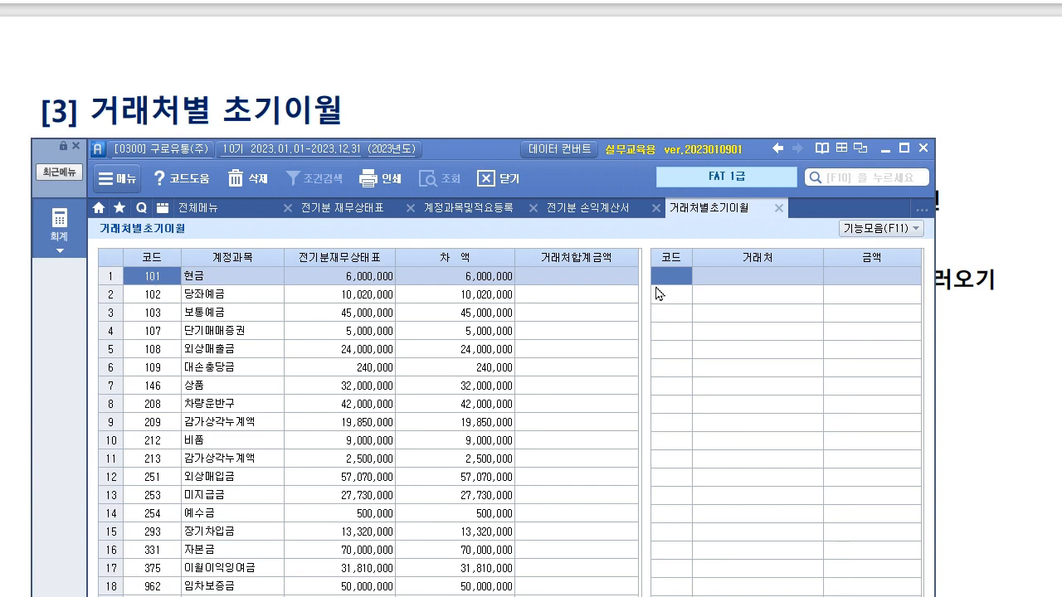
# For account 102 당좌예금, look up and add customer 98002 하나은행 with an opening balance of 10,020,000.
pyautogui.click(691, 280)
pyautogui.click(248, 302)
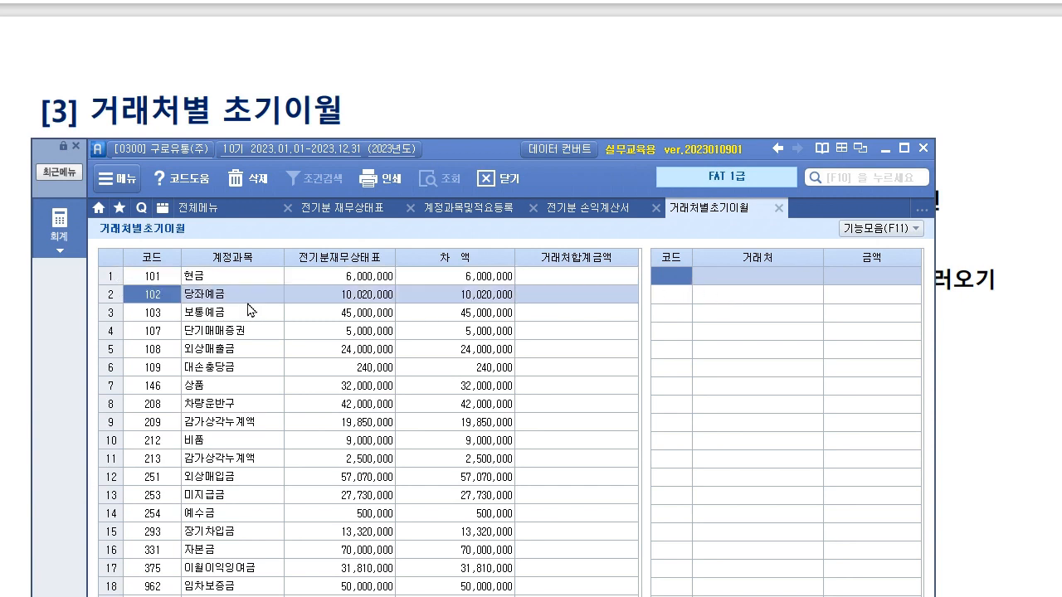
pyautogui.moveTo(472, 156); pyautogui.dragTo(475, 272)
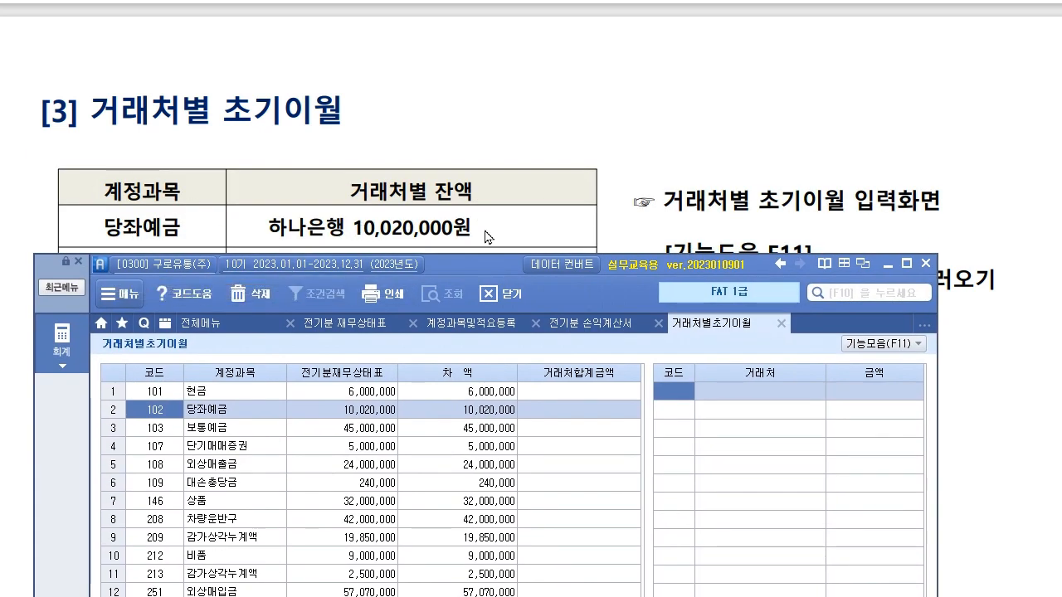
pyautogui.click(685, 390)
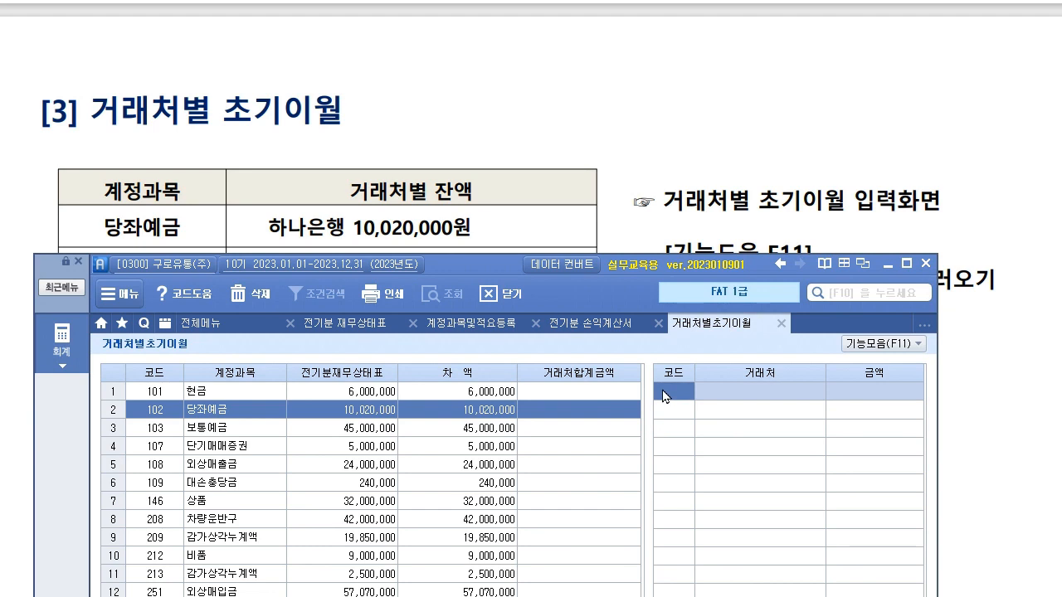
pyautogui.press('F2')
pyautogui.moveTo(543, 408); pyautogui.dragTo(532, 306)
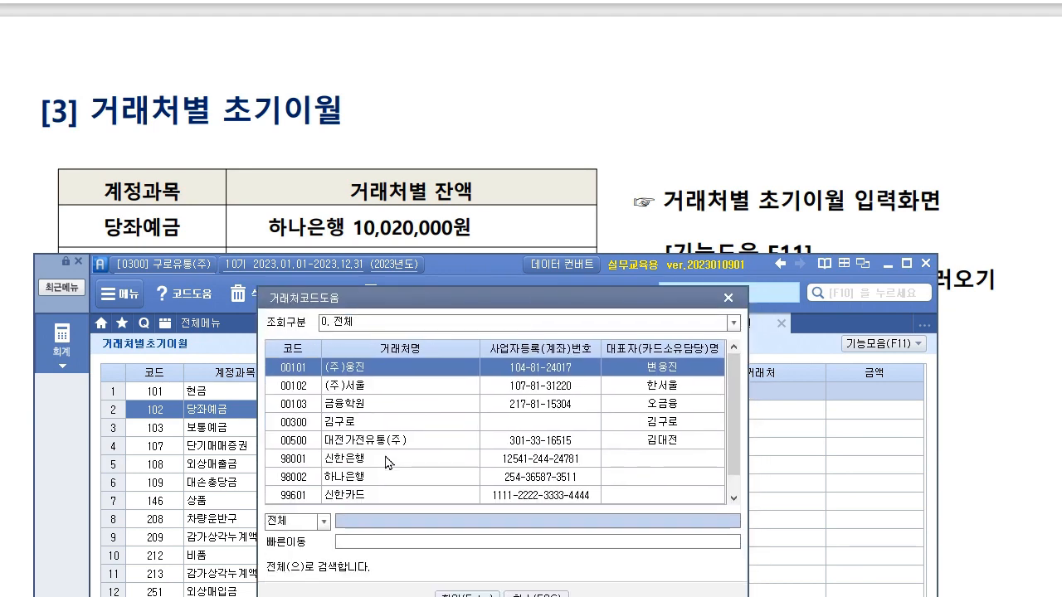
pyautogui.click(378, 483)
pyautogui.press('Return')
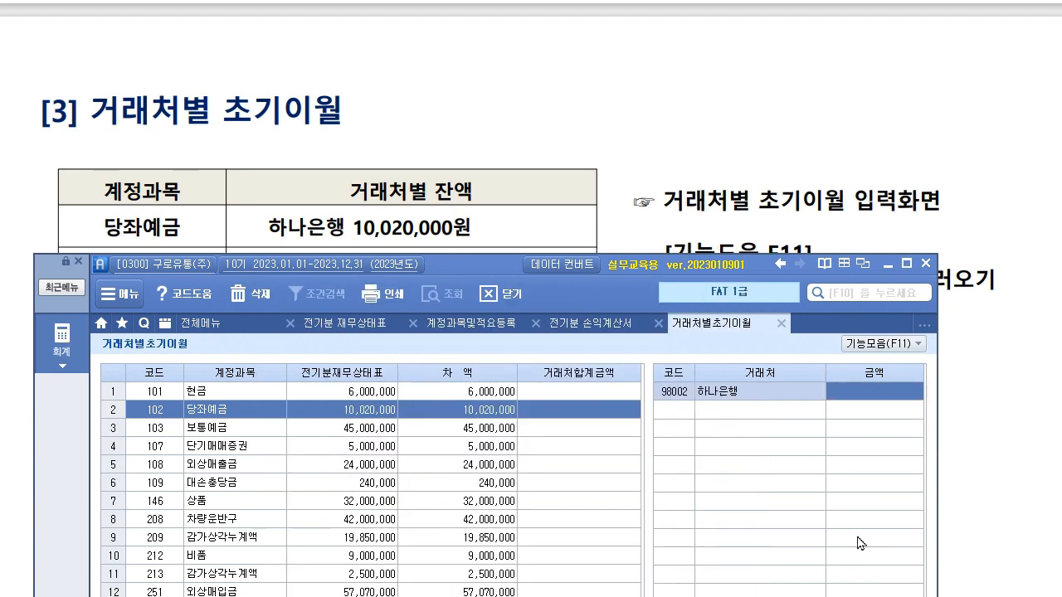
pyautogui.write('10,020,000')
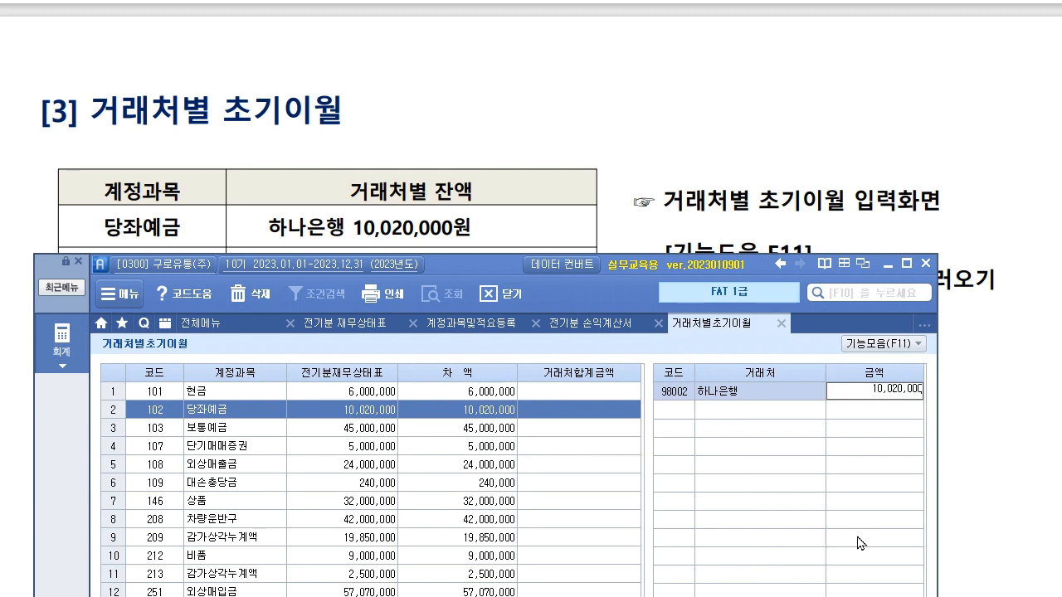
pyautogui.press('Return')
pyautogui.click(894, 400)
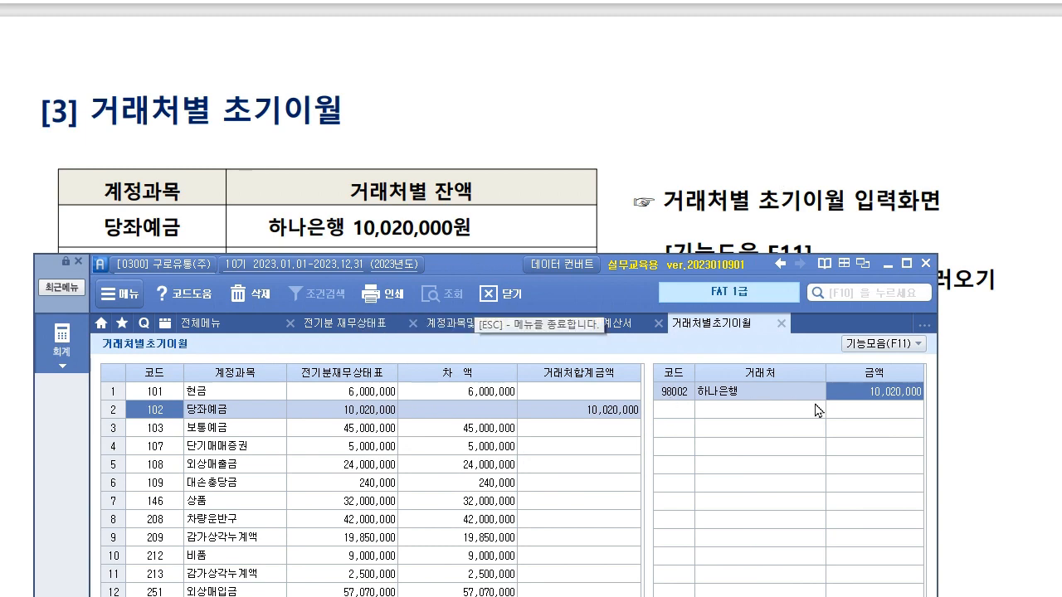
pyautogui.click(685, 411)
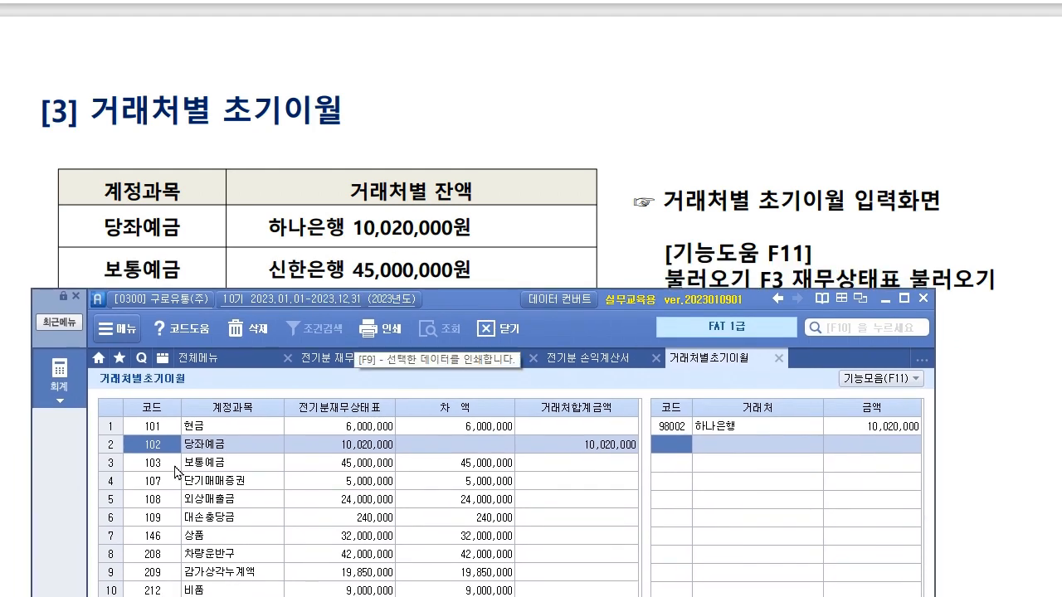
# For account 103 보통예금, look up and add customer 98001 신한은행 with an opening balance of 45,000,000.
pyautogui.click(177, 463)
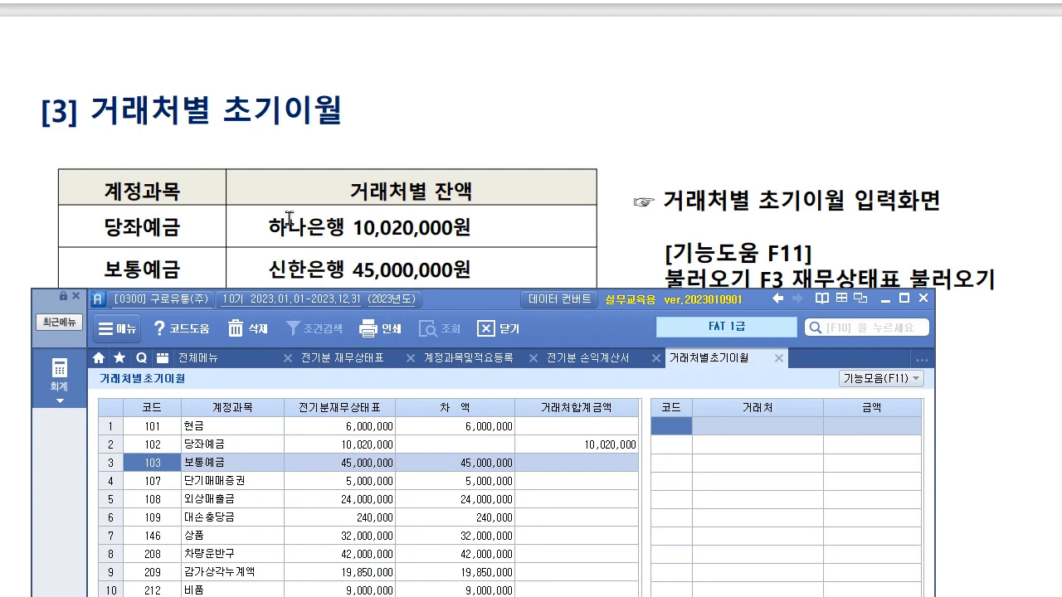
pyautogui.click(668, 430)
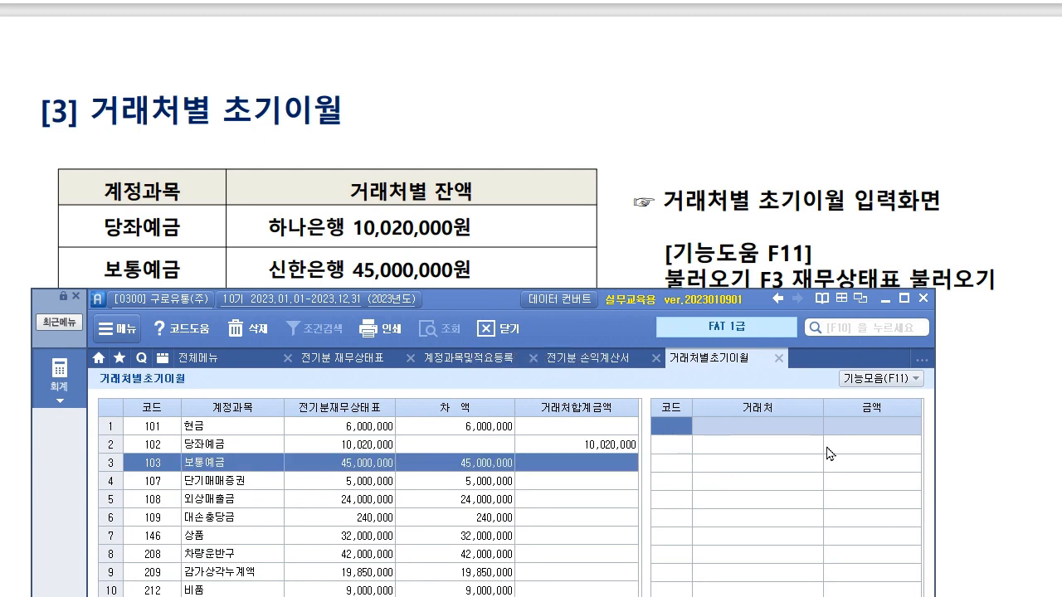
pyautogui.press('F2')
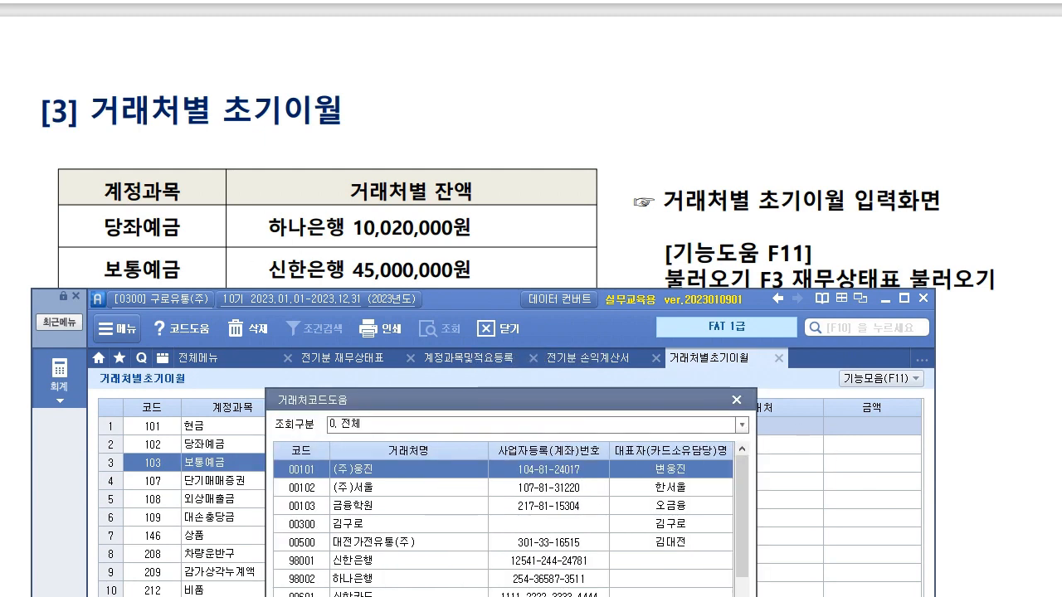
pyautogui.write('신한')
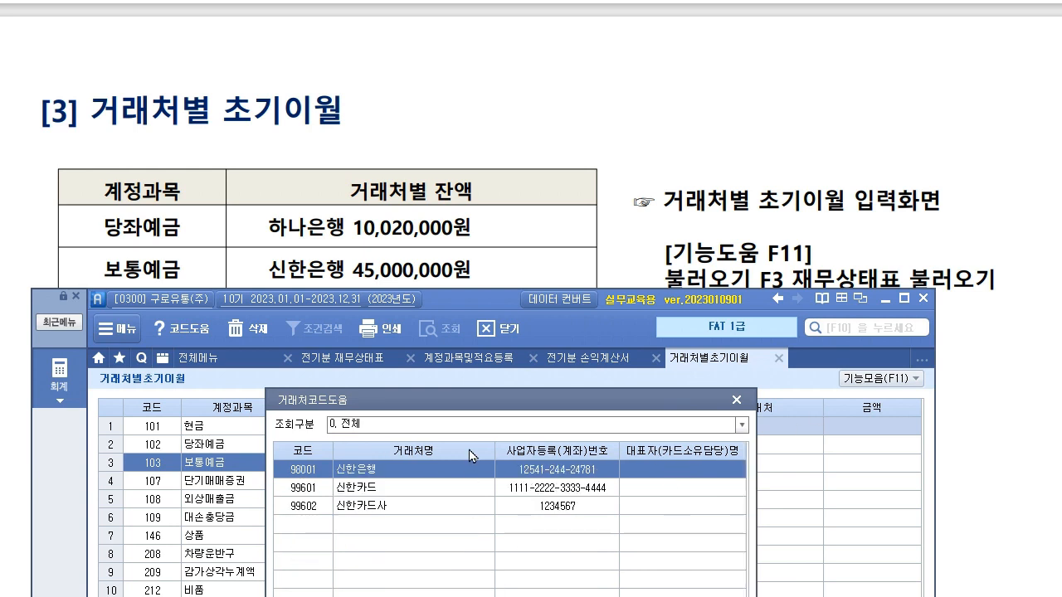
pyautogui.press('Return')
pyautogui.write('45000000')
pyautogui.press('Return')
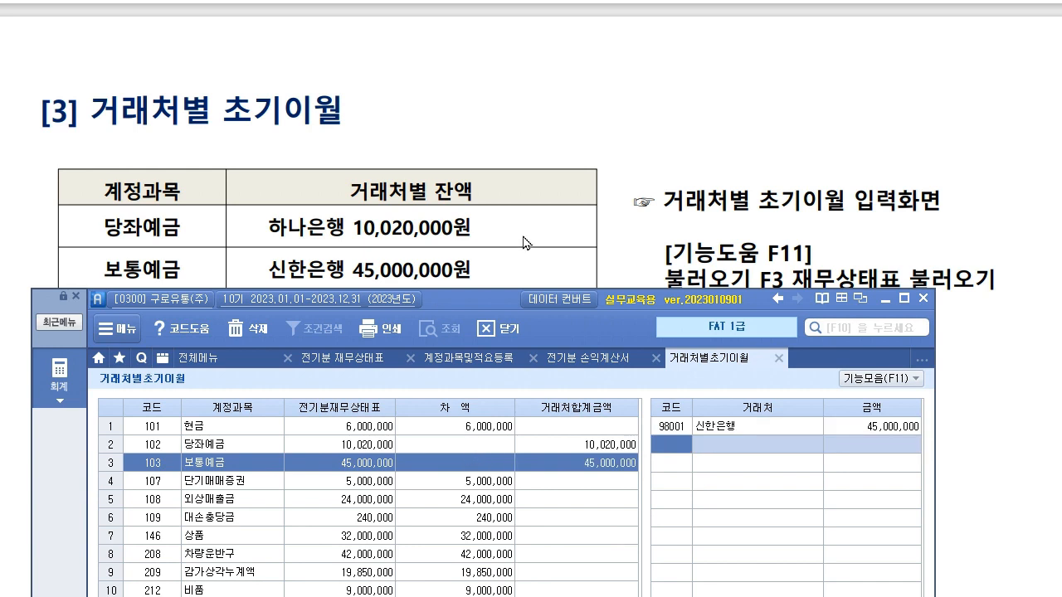
# For account 108 외상매출금, look up and add customer 00101 (주)웅진 with an opening balance of 19,000,000.
pyautogui.moveTo(497, 294); pyautogui.dragTo(494, 367)
pyautogui.click(257, 582)
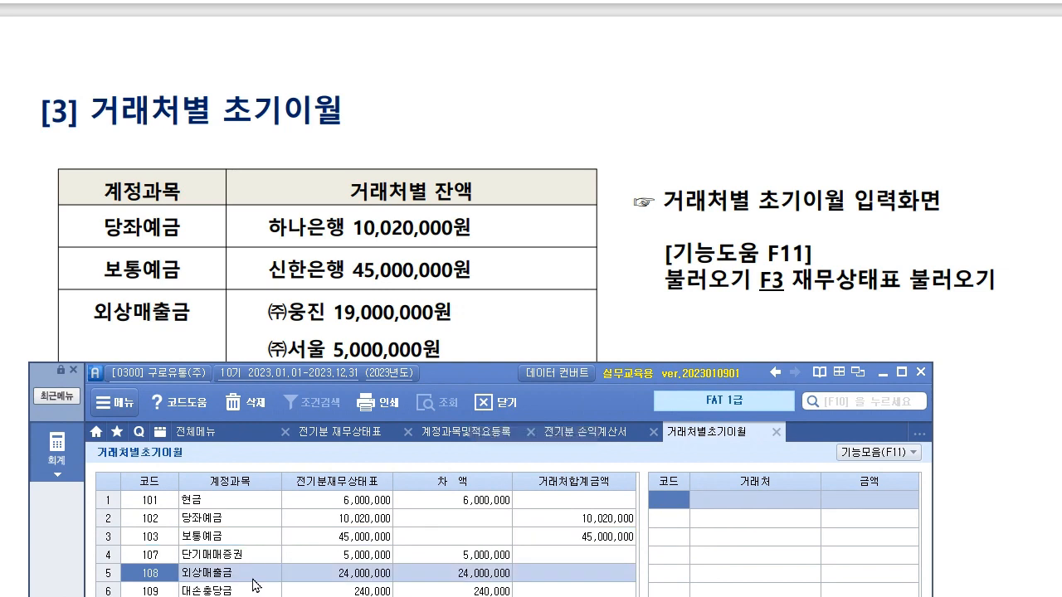
pyautogui.click(682, 501)
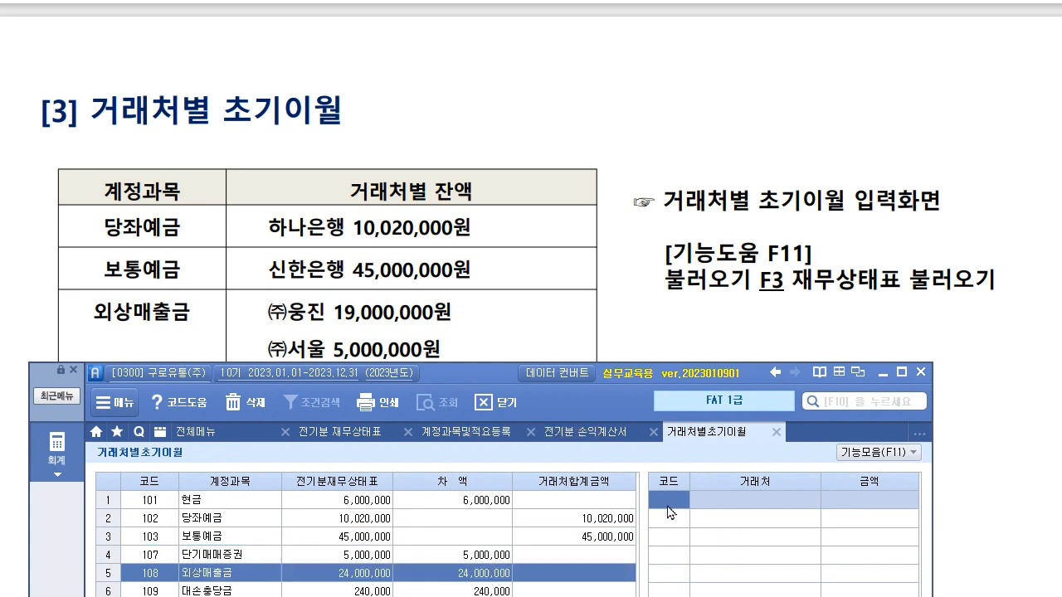
pyautogui.press('F2')
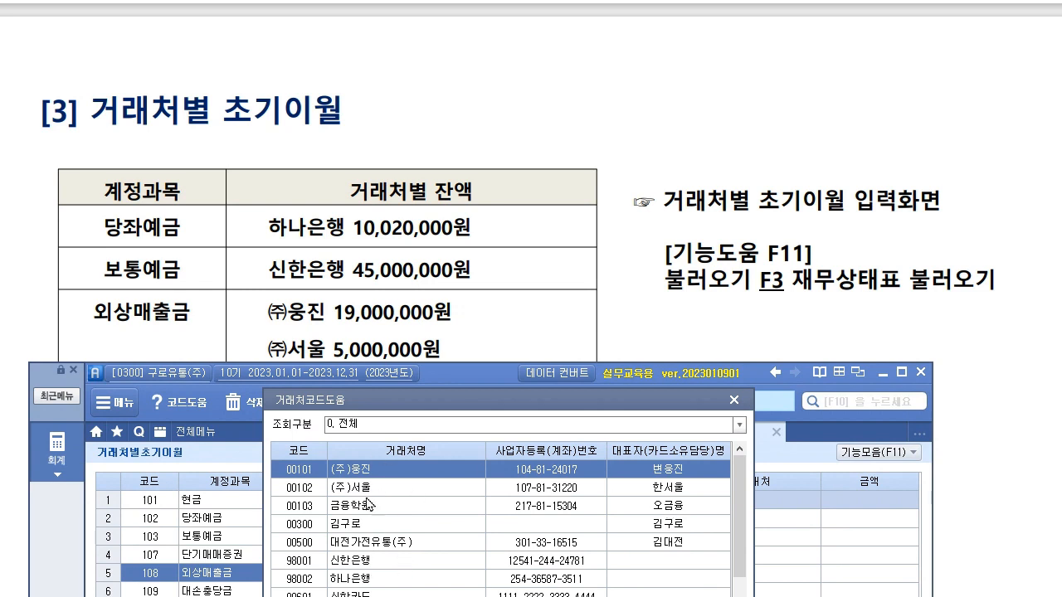
pyautogui.press('Return')
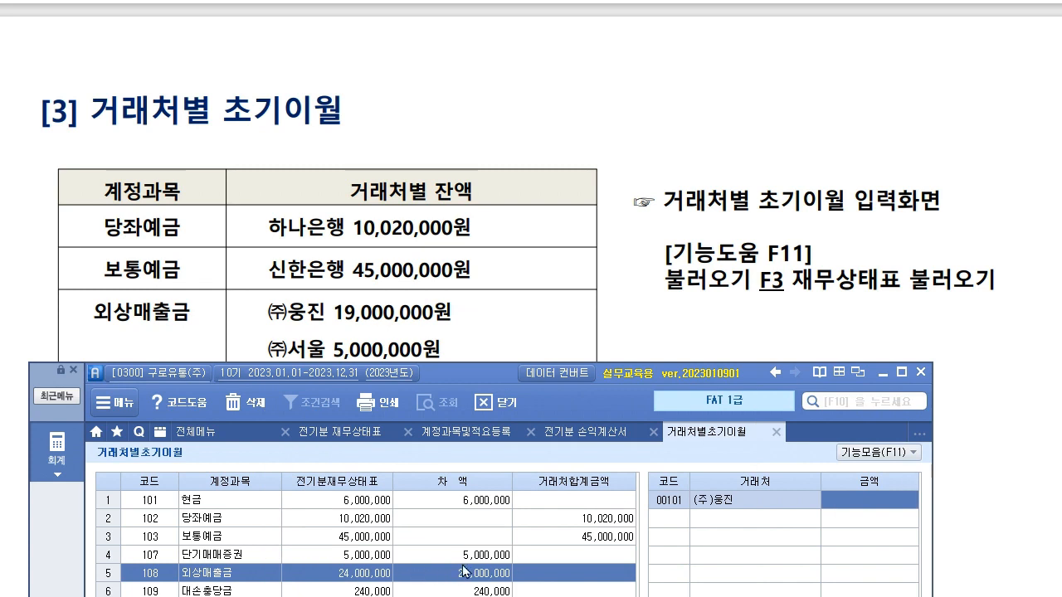
pyautogui.write('19,000,000')
pyautogui.press('Return')
# Add customer 00102 (주)서울 to account 108 외상매출금 with an opening balance of 5,000,000.
pyautogui.press('F2')
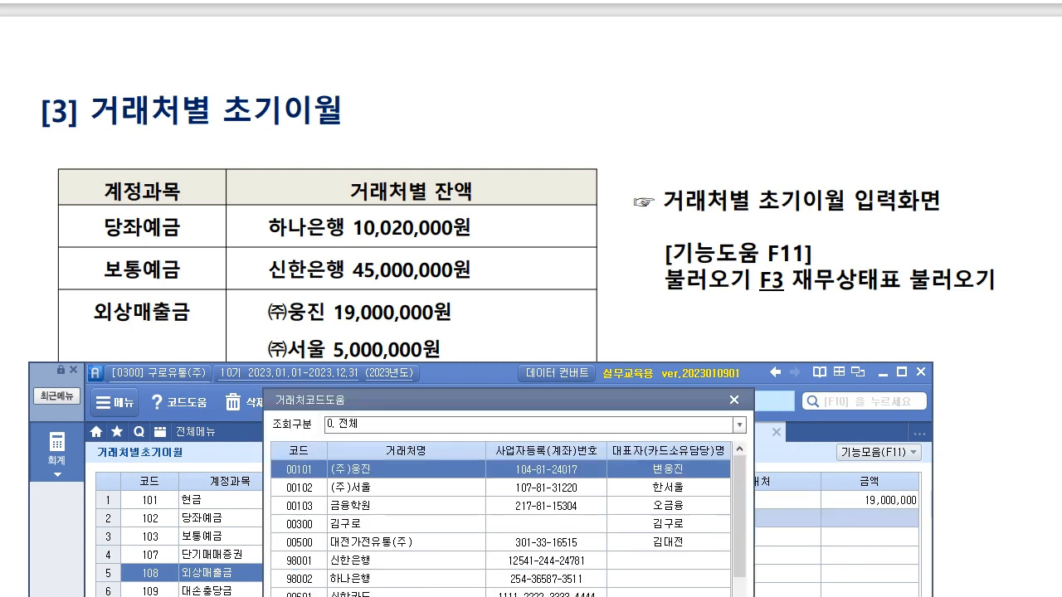
pyautogui.press('Down')
pyautogui.press('Return')
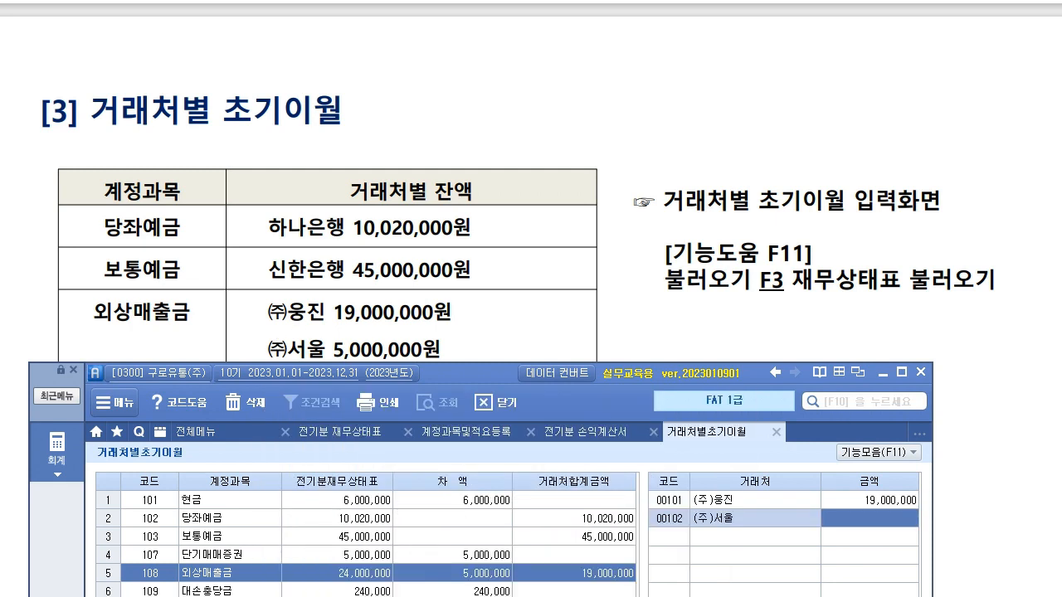
pyautogui.write('5,000,000')
pyautogui.press('Return')
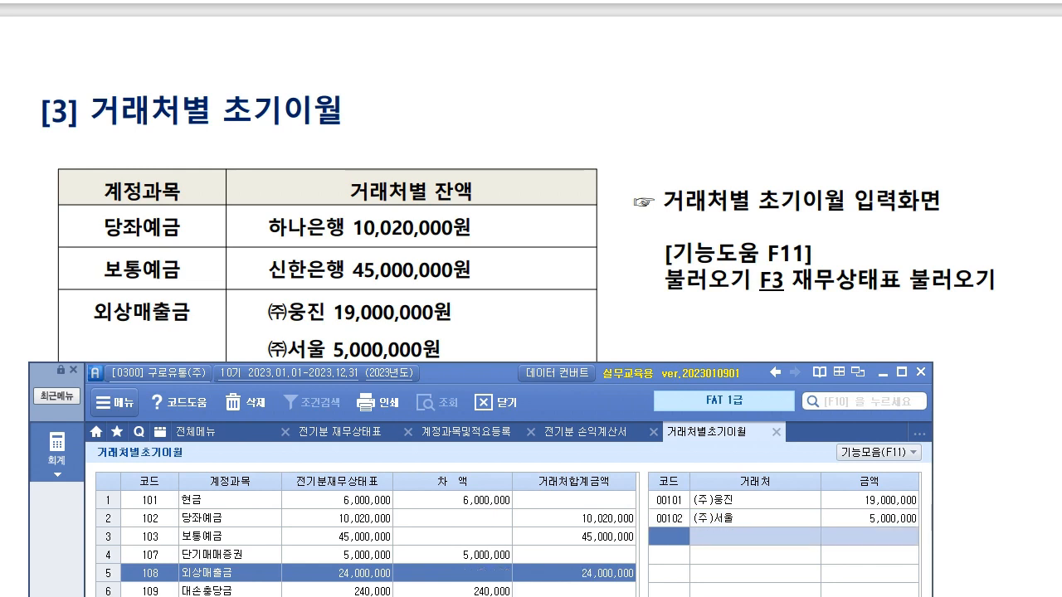
# For account 251 외상매입금, look up and add customer 00102 (주)서울 with an opening balance of 53,000,000.
pyautogui.moveTo(477, 371); pyautogui.dragTo(942, 37)
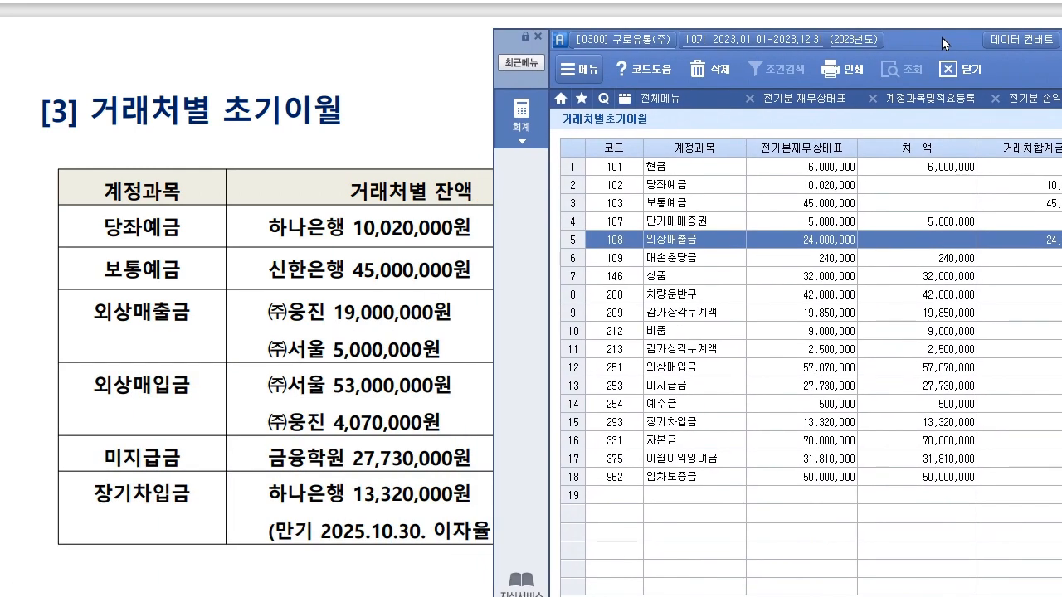
pyautogui.click(703, 374)
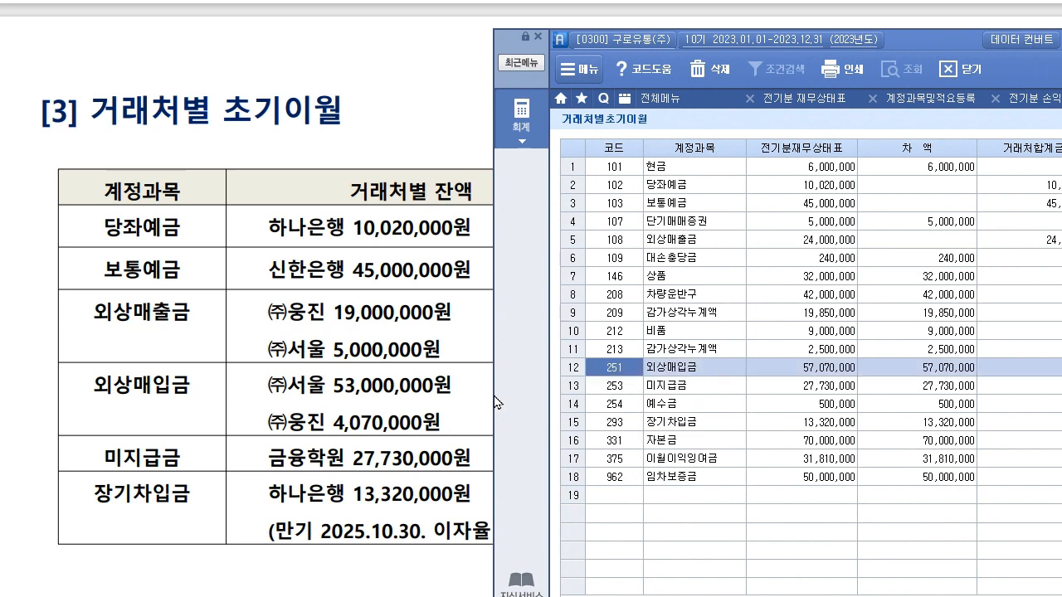
pyautogui.moveTo(961, 42); pyautogui.dragTo(475, 447)
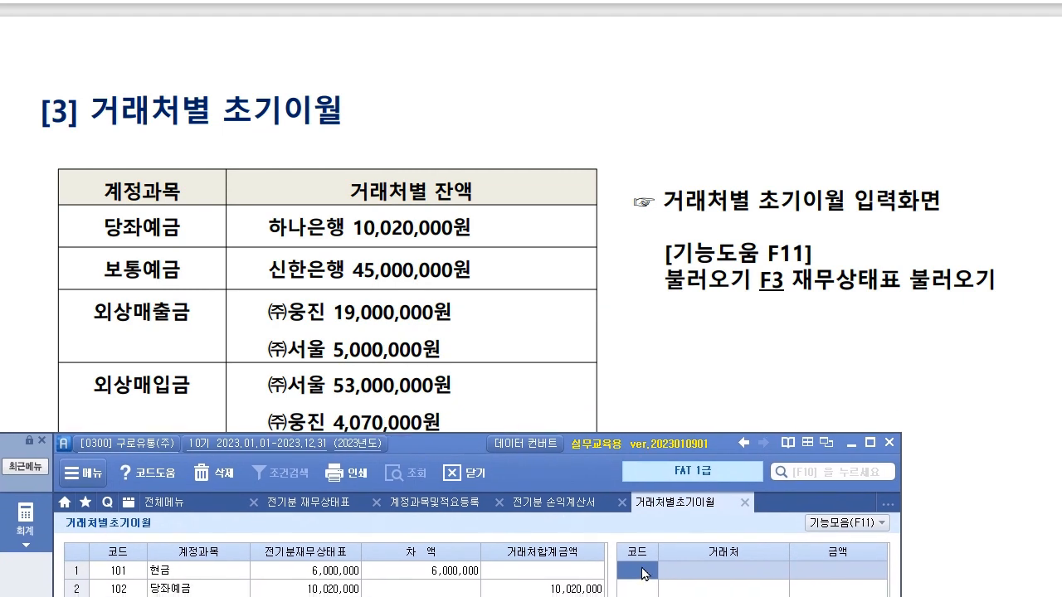
pyautogui.press('F2')
pyautogui.press('Down')
pyautogui.press('Return')
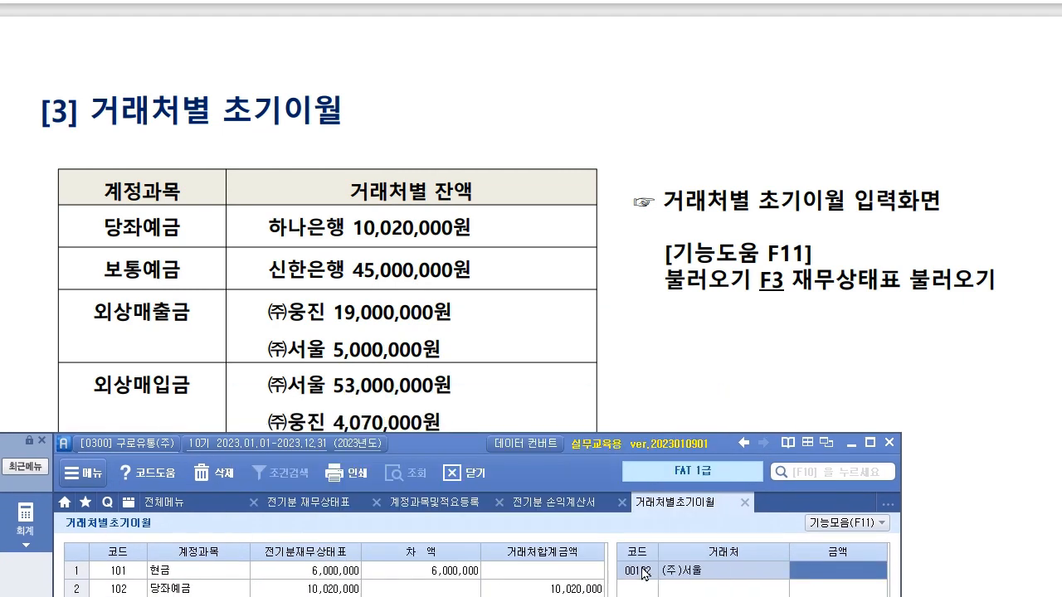
pyautogui.write('53000000')
pyautogui.press('Return')
# Add customer 00101 (주)웅진 to account 251 외상매입금 with an opening balance of 4,070,000.
pyautogui.press('F2')
pyautogui.press('Return')
pyautogui.write('1')
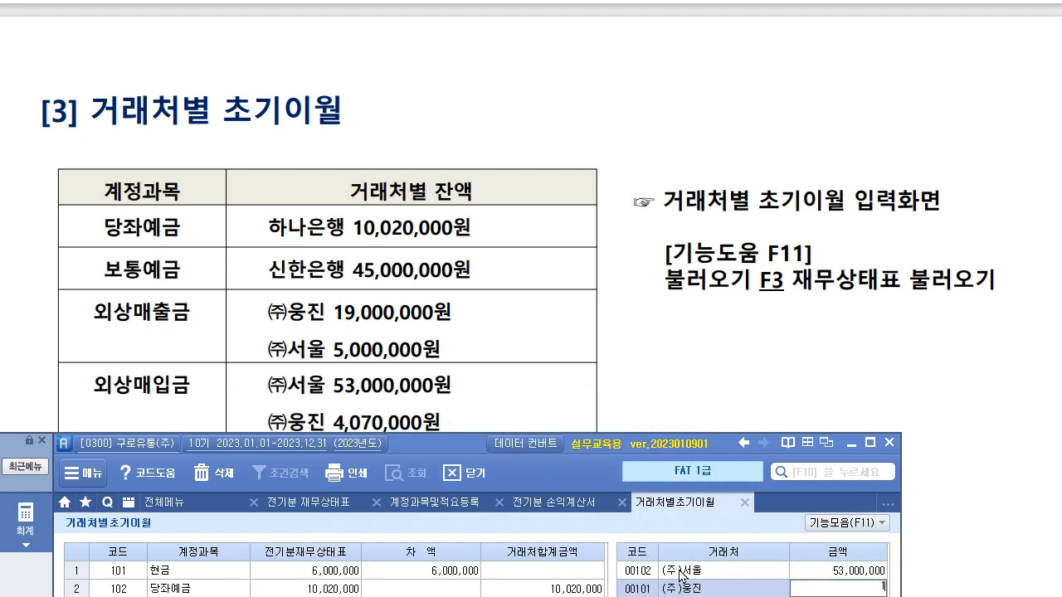
pyautogui.write('070000')
pyautogui.press('Return')
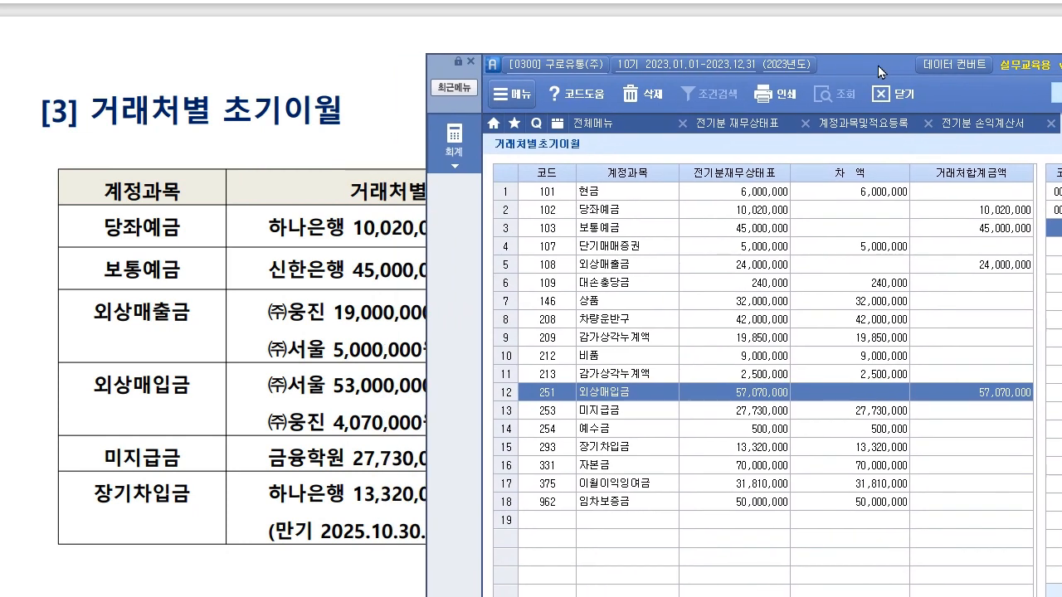
# For account 253 미지급금, look up and add customer 00103 금융학원 with an opening balance of 27,730,000.
pyautogui.press('Down')
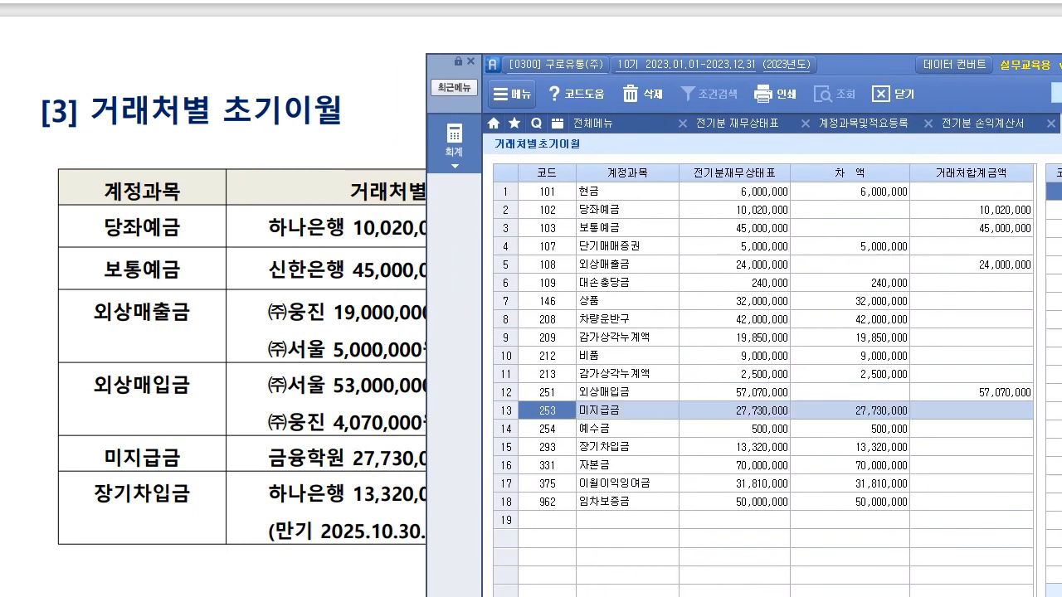
pyautogui.press('Tab')
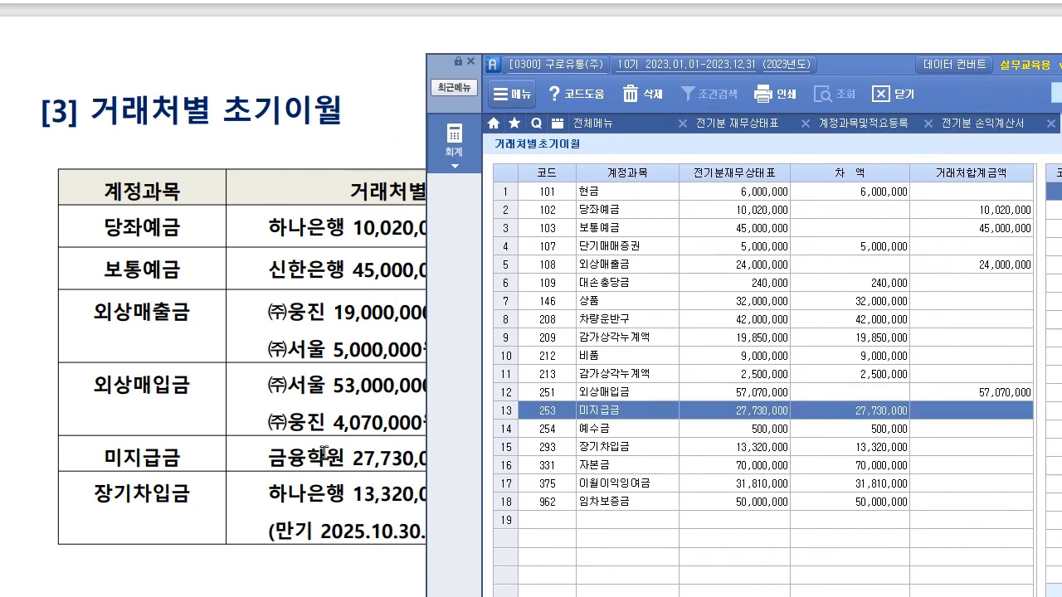
pyautogui.click(896, 413)
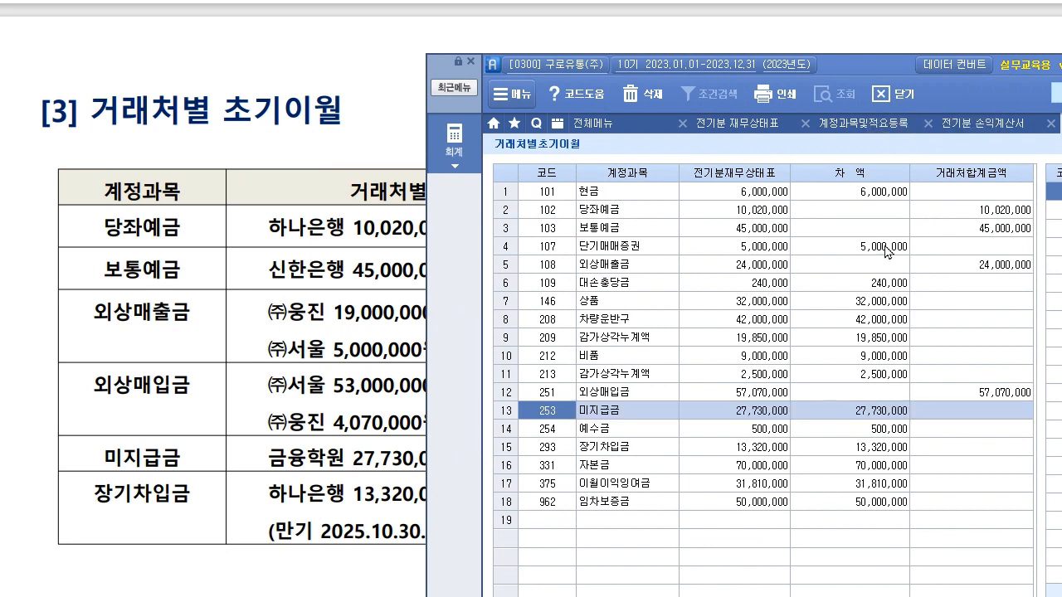
pyautogui.moveTo(876, 66); pyautogui.dragTo(496, 69)
pyautogui.click(682, 203)
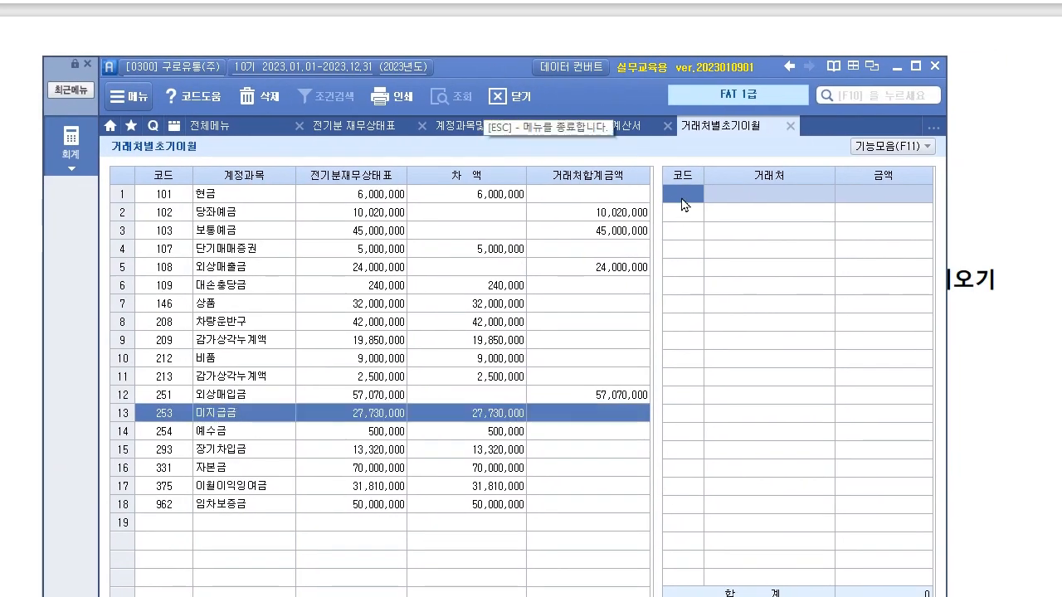
pyautogui.press('F2')
pyautogui.press('Down')
pyautogui.press('Down')
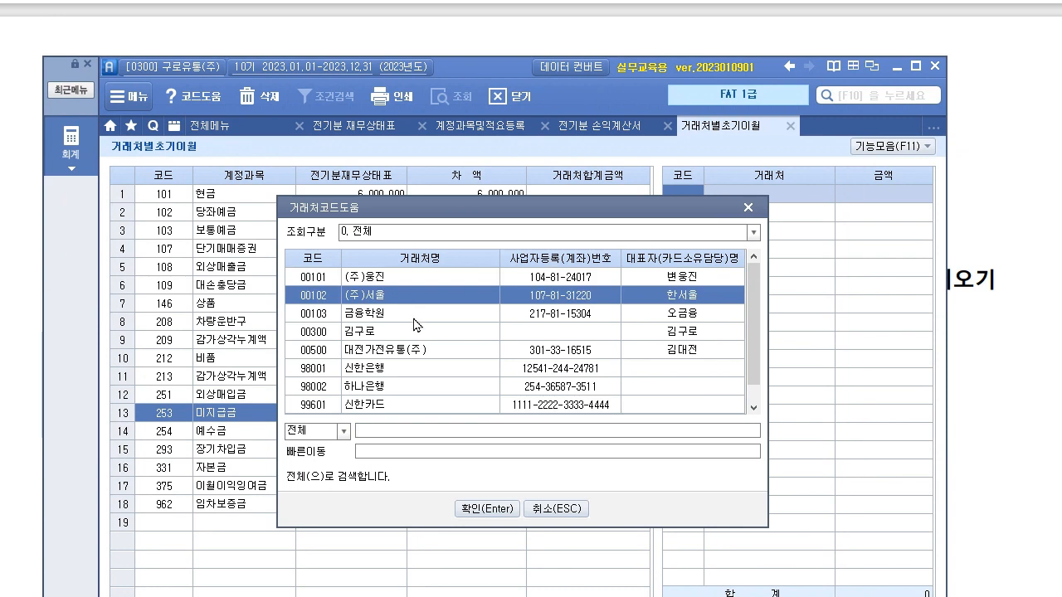
pyautogui.press('Return')
pyautogui.write('27,730,000')
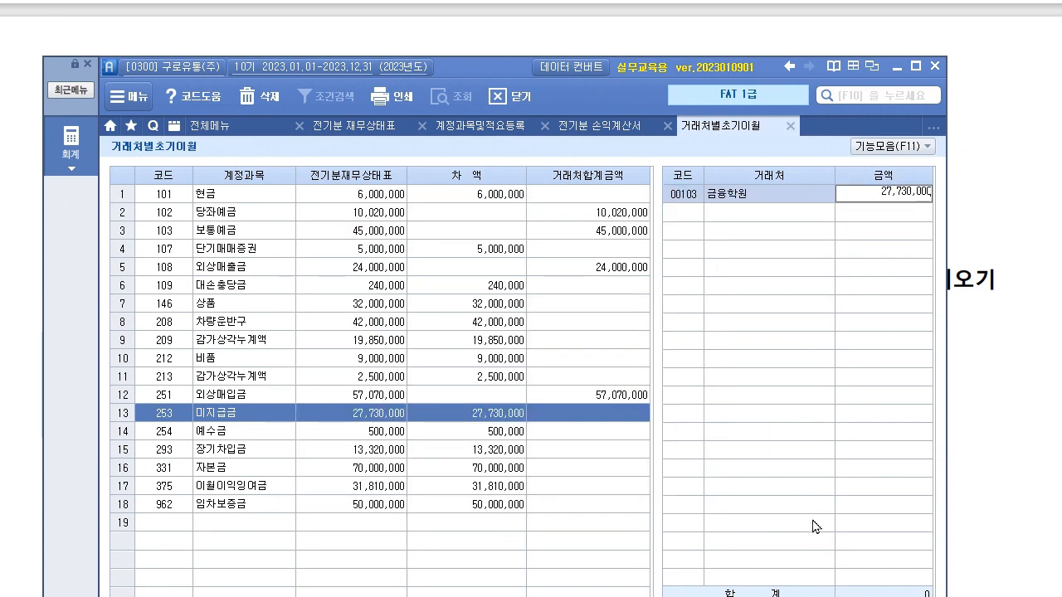
pyautogui.press('Return')
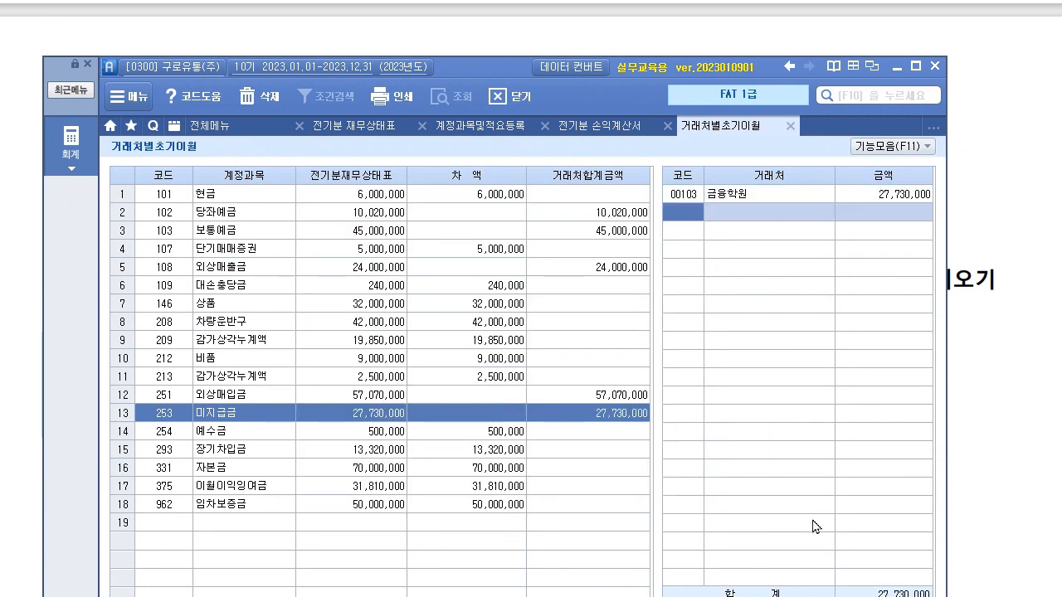
# Open the loan detail entry for account 293 장기차입금 and add customer 98002 하나은행.
pyautogui.moveTo(497, 67); pyautogui.dragTo(658, 46)
pyautogui.click(437, 433)
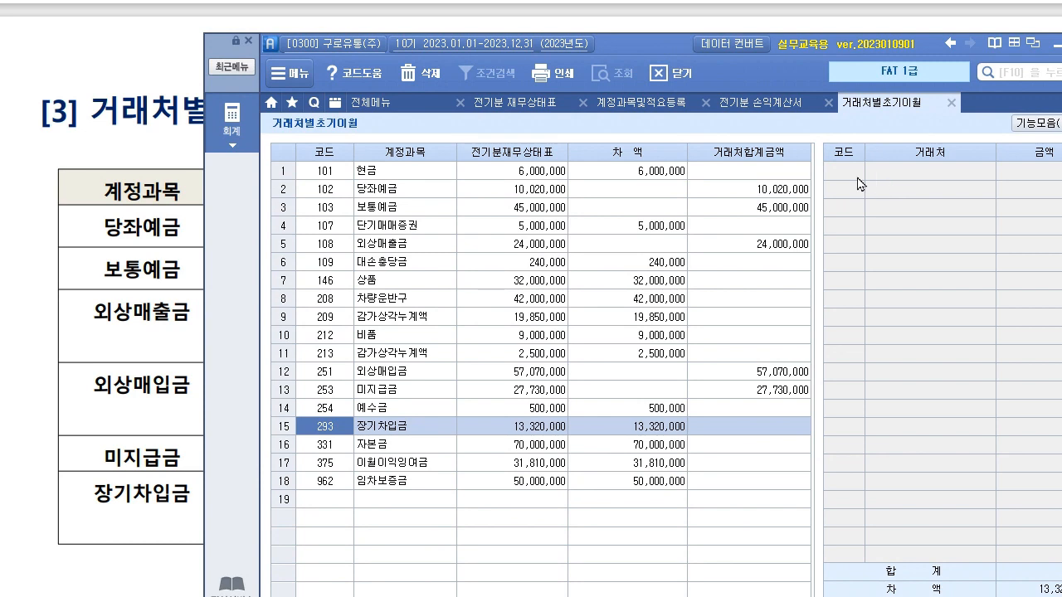
pyautogui.moveTo(637, 42); pyautogui.dragTo(730, 30)
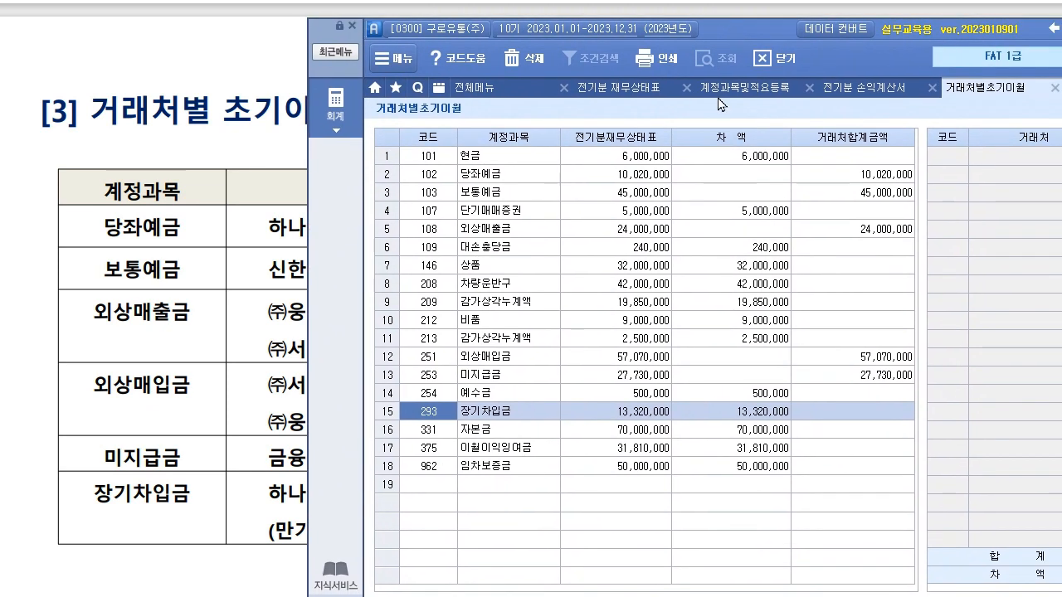
pyautogui.doubleClick(529, 415)
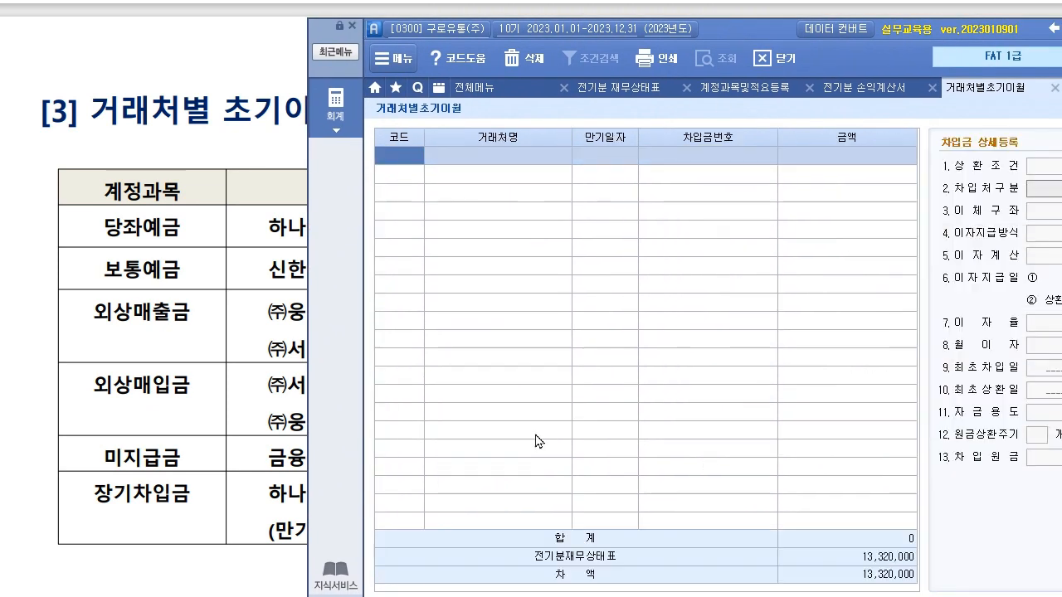
pyautogui.doubleClick(402, 161)
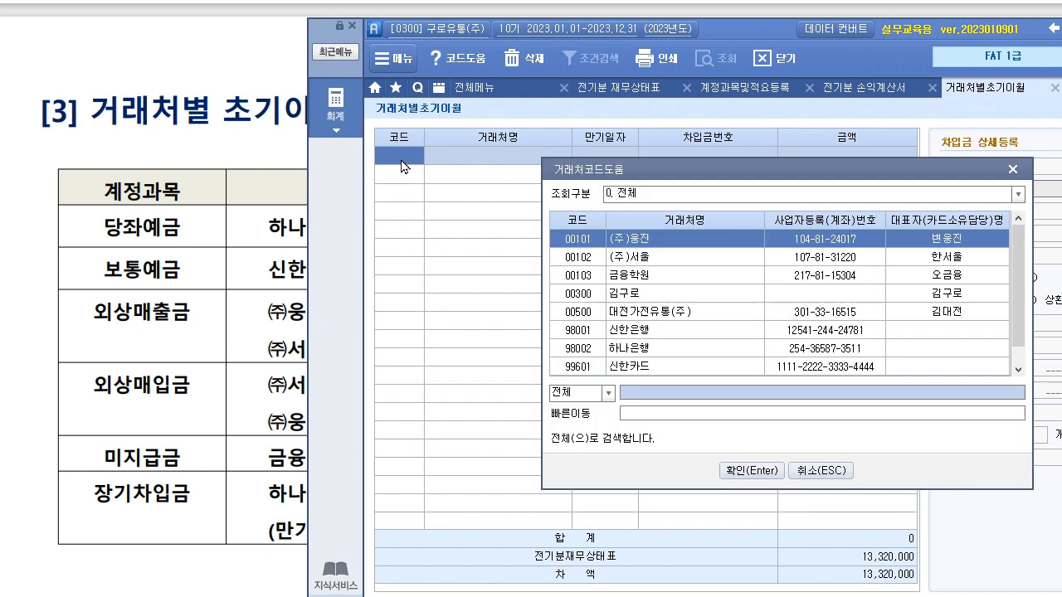
pyautogui.click(648, 352)
pyautogui.click(738, 477)
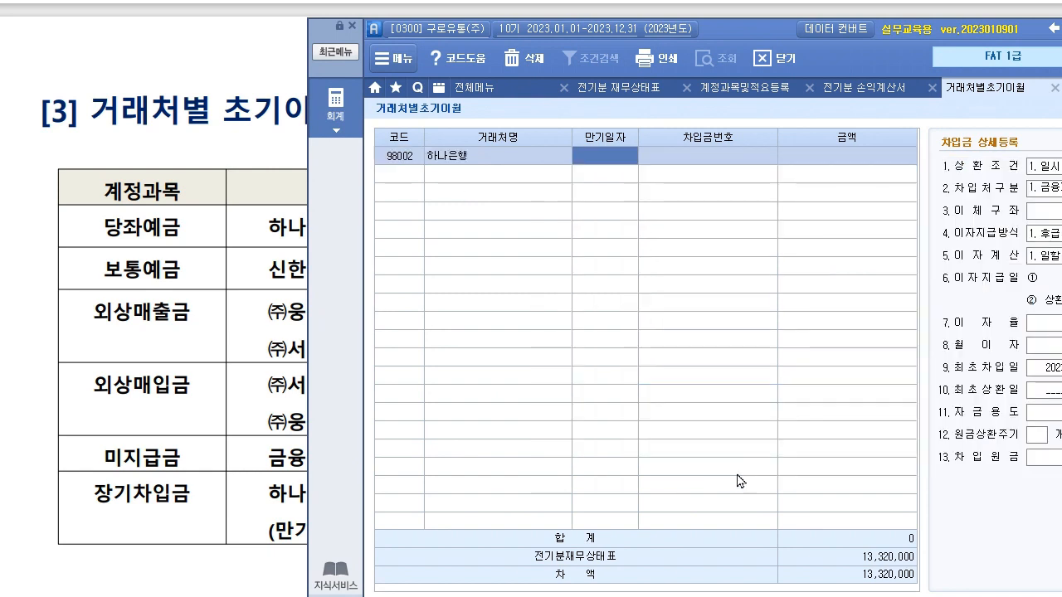
# Set the 만기일자 of the 하나은행 loan to 2025-10-30.
pyautogui.click(632, 177)
pyautogui.click(631, 161)
pyautogui.moveTo(724, 32); pyautogui.dragTo(896, 32)
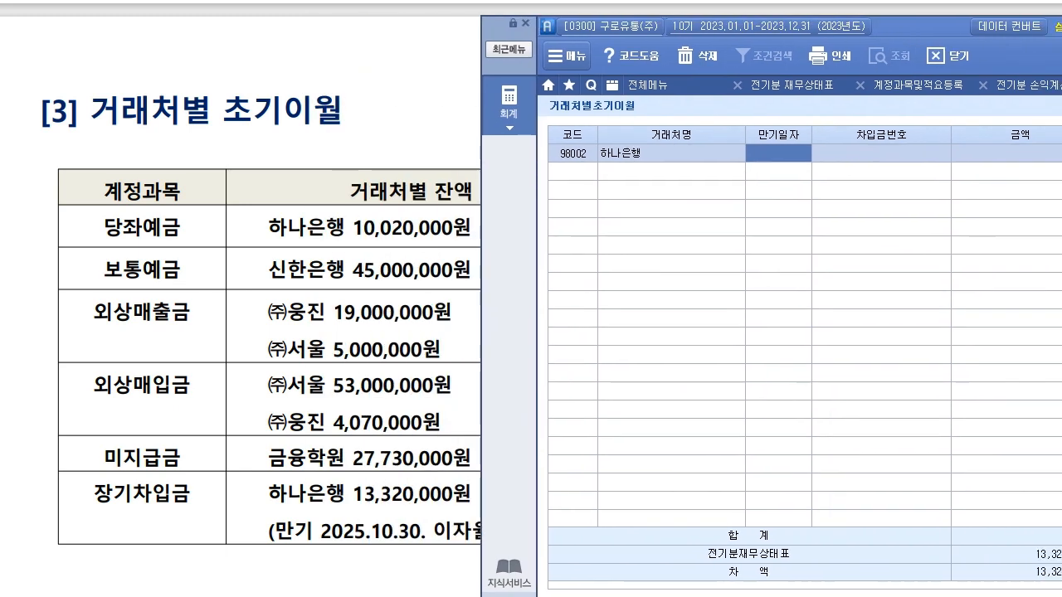
pyautogui.write('2025-10-30')
pyautogui.press('Return')
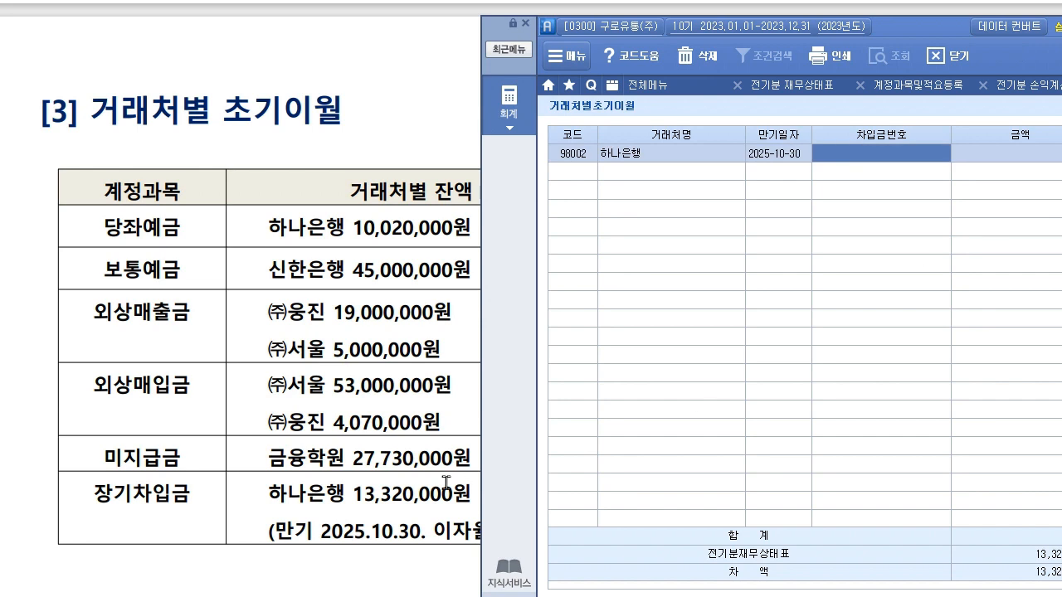
# Enter 13,320,000 as the 금액 of the 하나은행 loan under 장기차입금.
pyautogui.moveTo(929, 37); pyautogui.dragTo(471, 47)
pyautogui.click(623, 161)
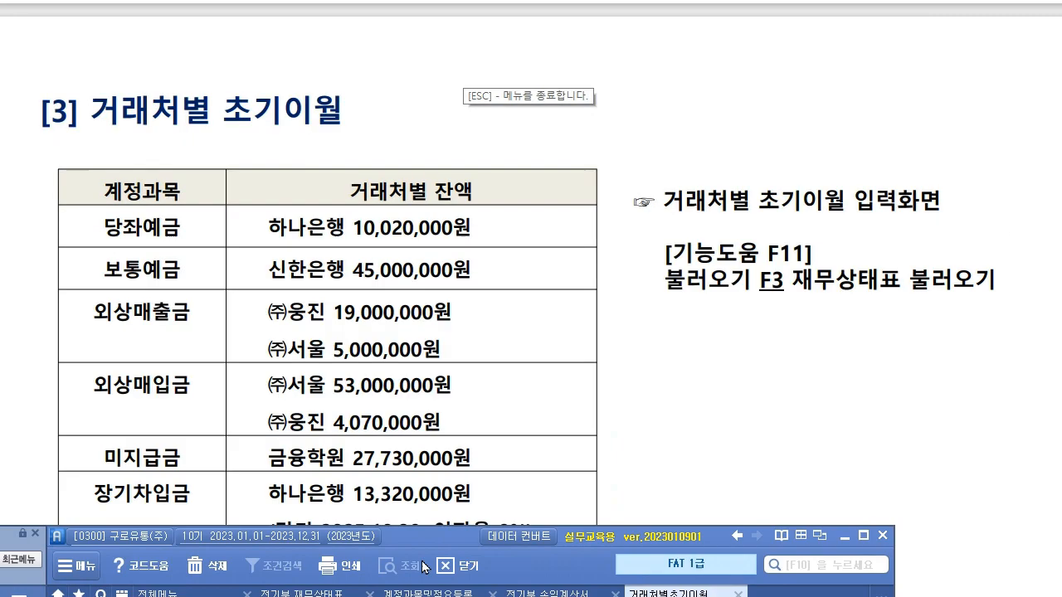
pyautogui.moveTo(456, 43); pyautogui.dragTo(486, 19)
pyautogui.write('13320000')
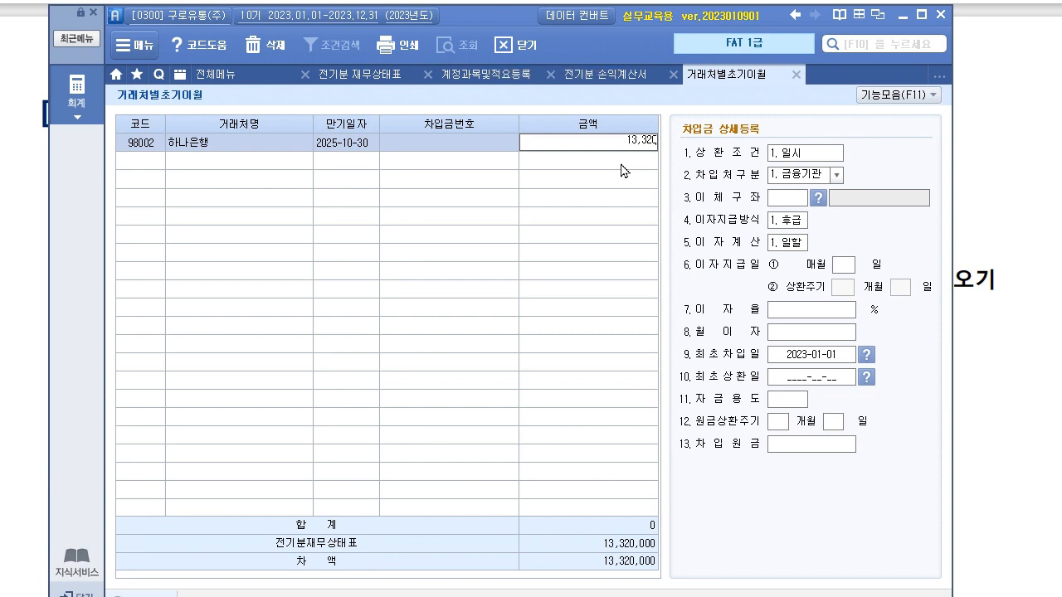
pyautogui.press('Return')
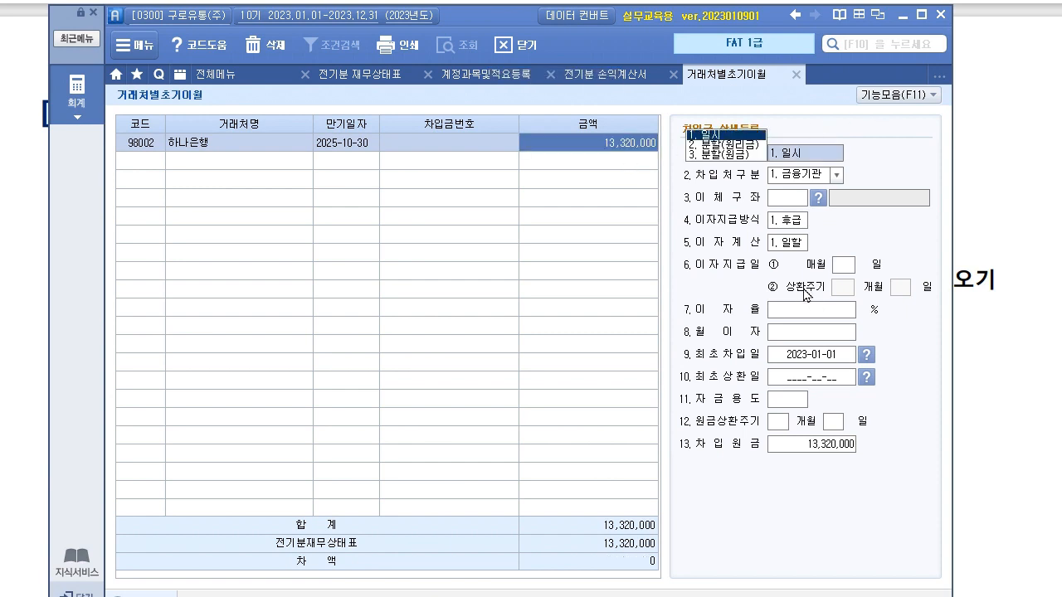
# Set the 이자율 of the 하나은행 loan under 장기차입금 to 8%.
pyautogui.click(853, 312)
pyautogui.write('8')
pyautogui.press('Return')
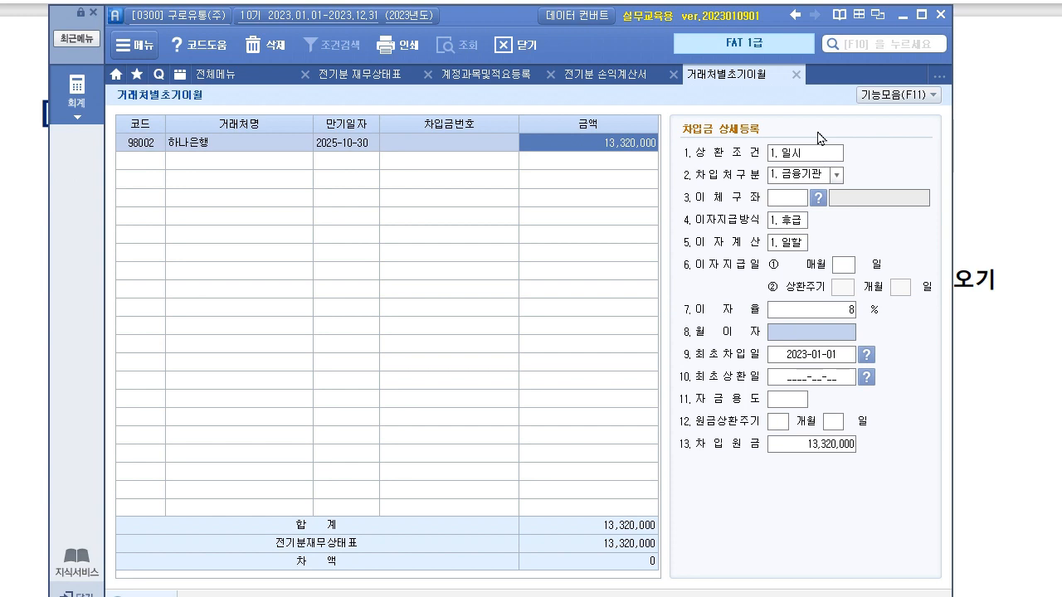
# Check the 하나은행 loan's 만기일자 and 이자율 against the 장기차입금 row on the lecture slide.
pyautogui.click(359, 150)
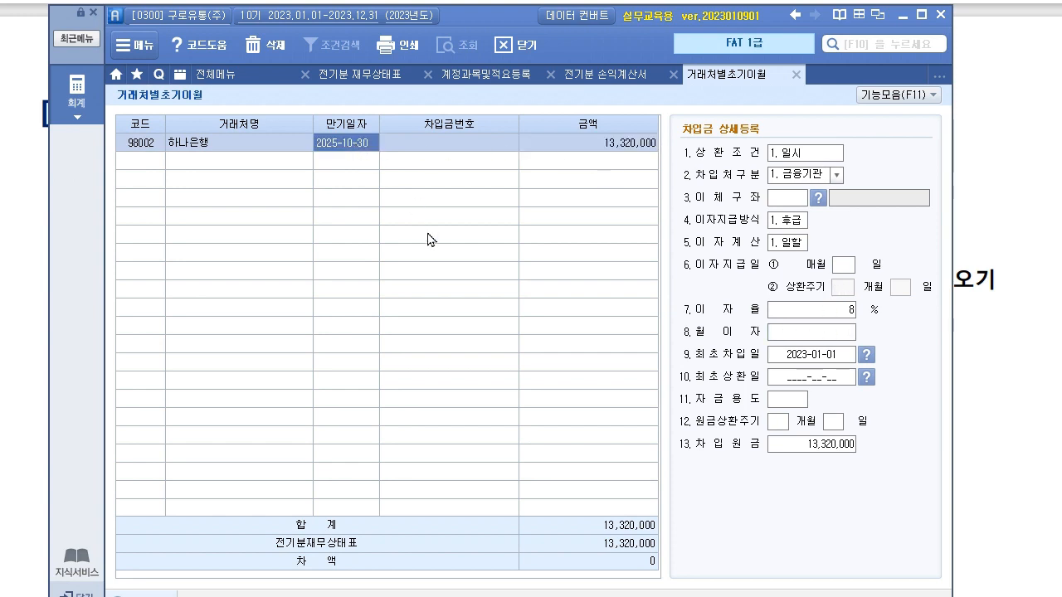
pyautogui.click(833, 315)
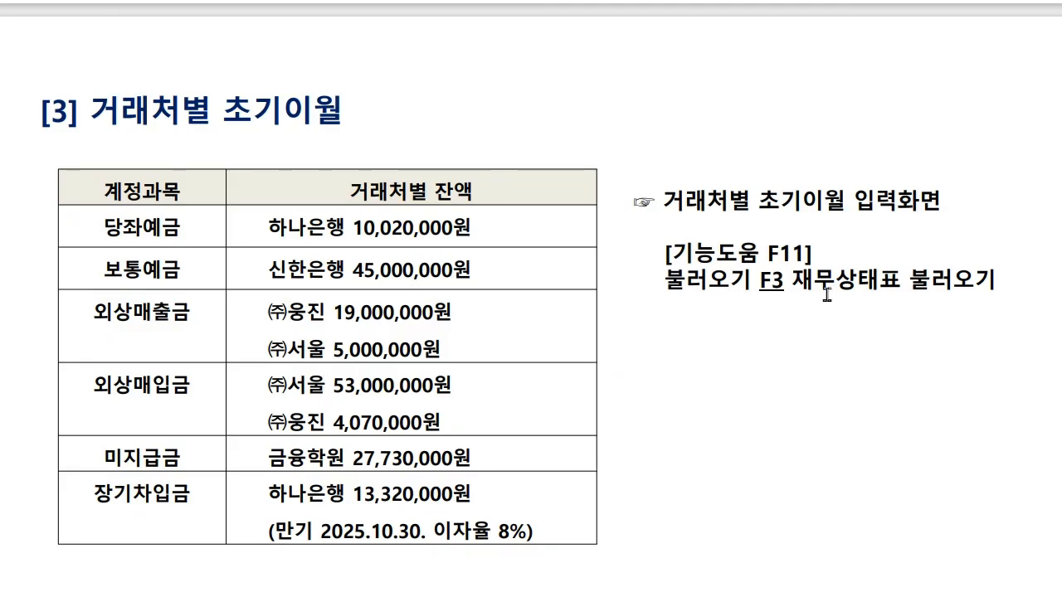
pyautogui.hotkey('alt', 'Tab')
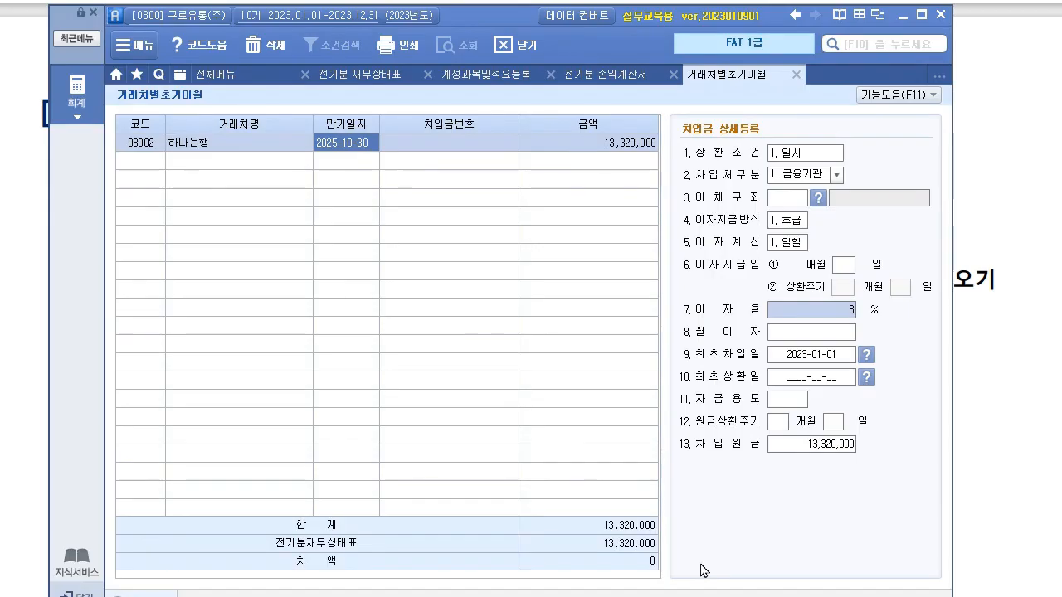
# Review the 전체메뉴, 전기분 재무상태표, 전기분 손익계산서, 거래처별초기이월 and 계정과목및적요등록 screens, and return to the lecture slide.
pyautogui.click(76, 87)
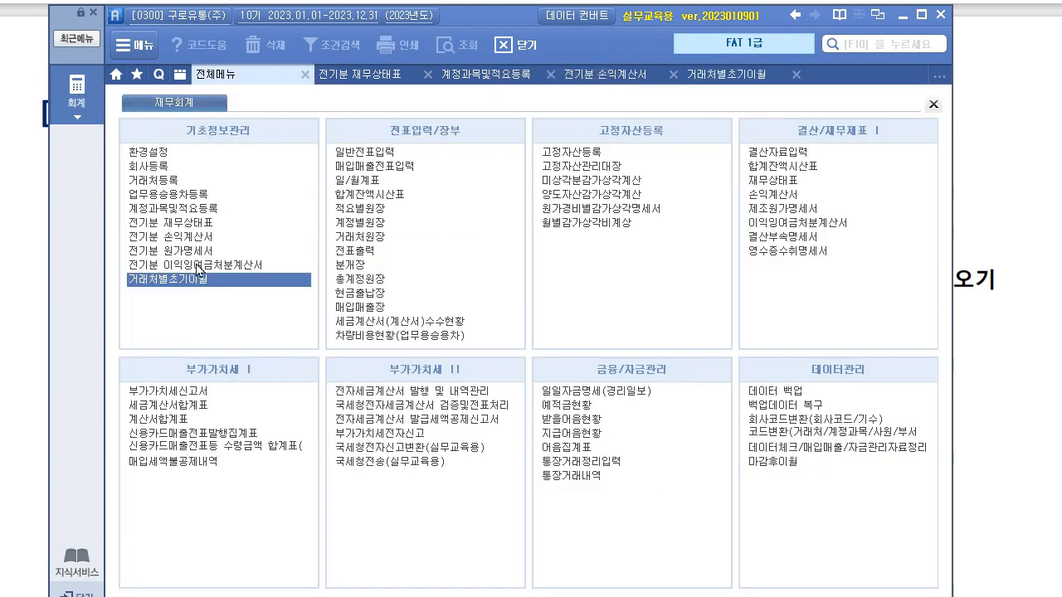
pyautogui.click(355, 79)
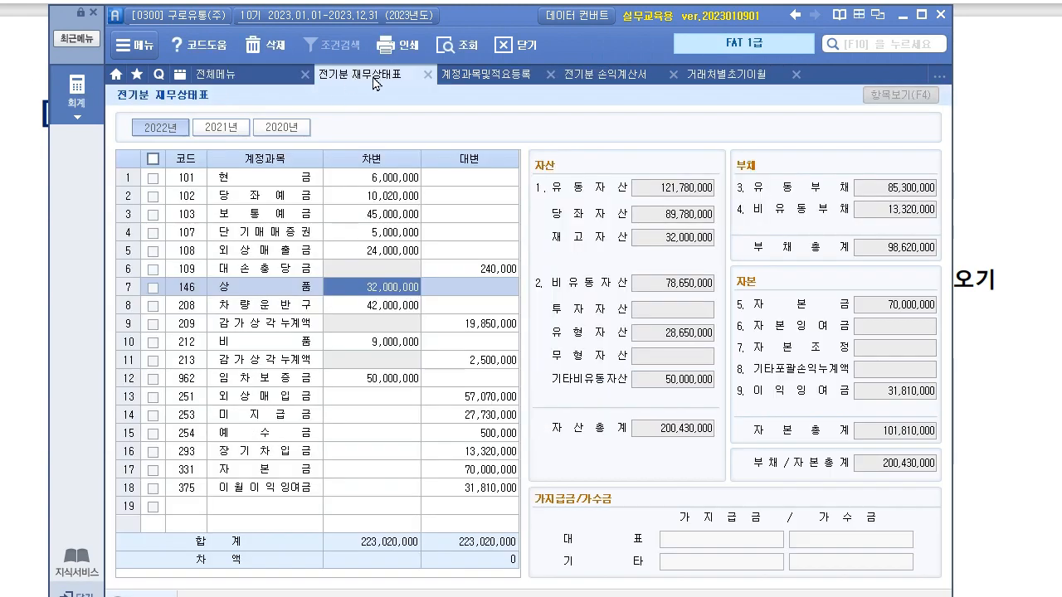
pyautogui.click(596, 76)
pyautogui.click(736, 76)
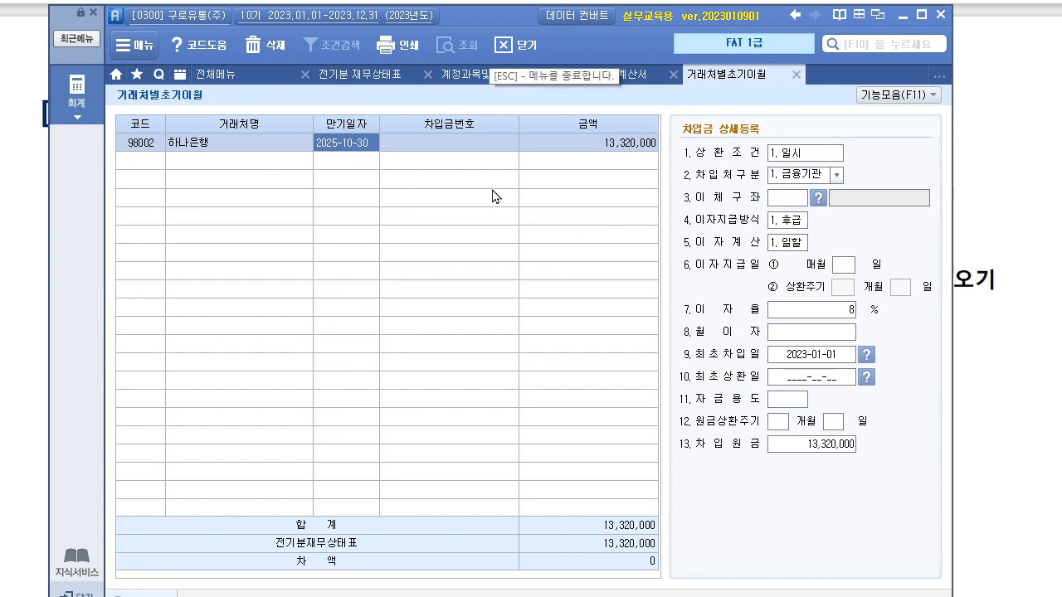
pyautogui.click(461, 79)
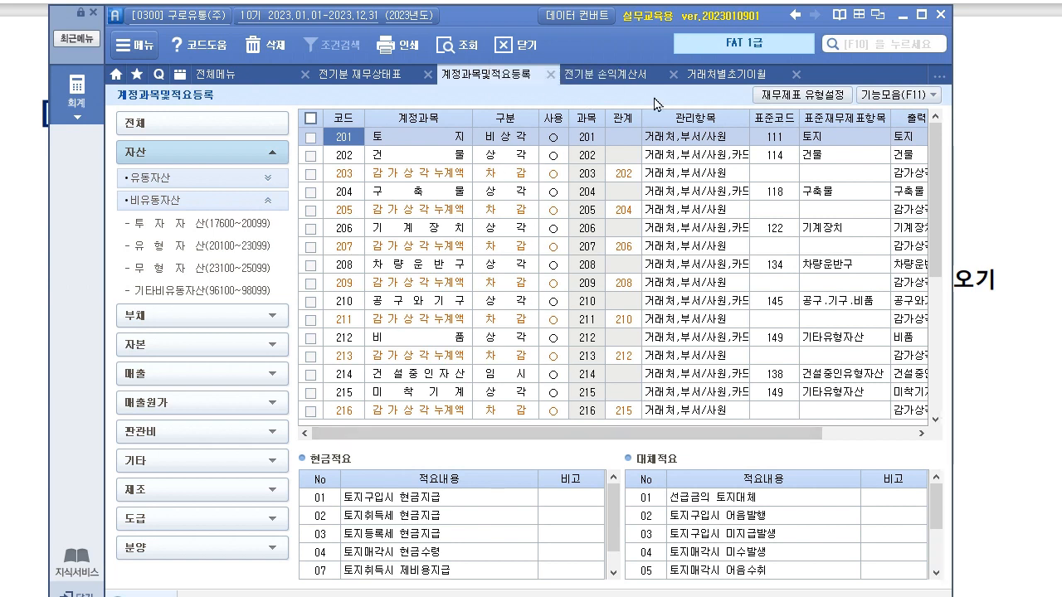
pyautogui.click(999, 251)
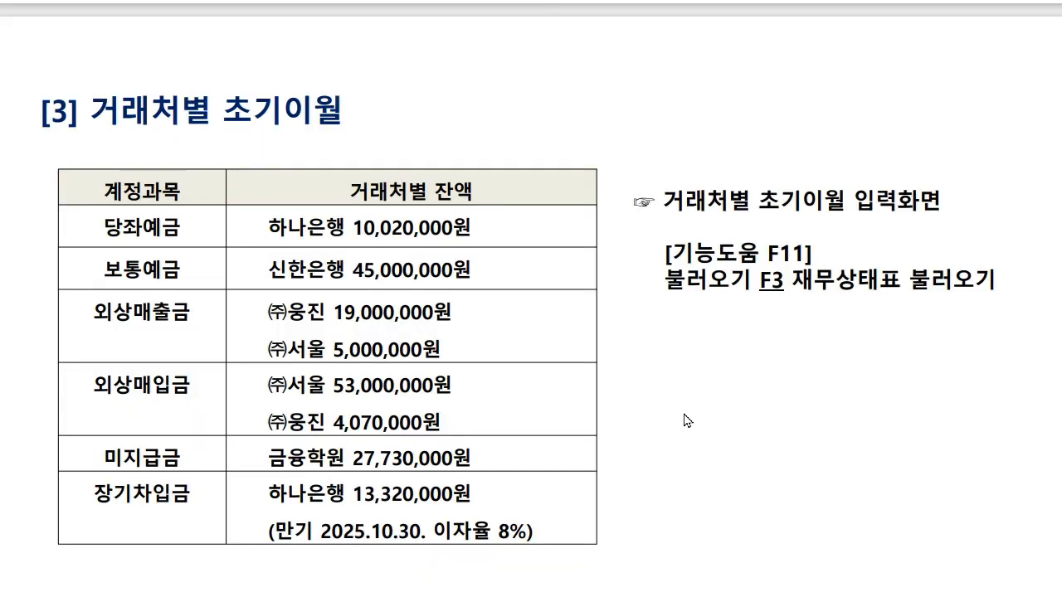